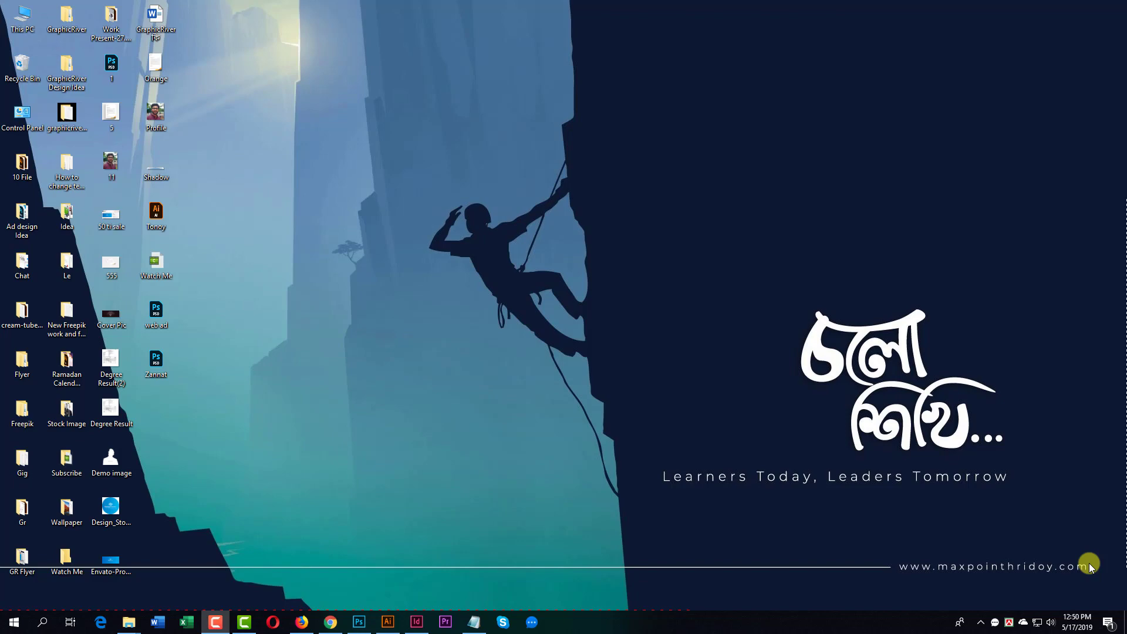
- View the Graphic Pathshala Facebook group and the YouTube channel's list of design tutorials in Chrome
{"action": "left_click", "coordinate": [328, 623]}
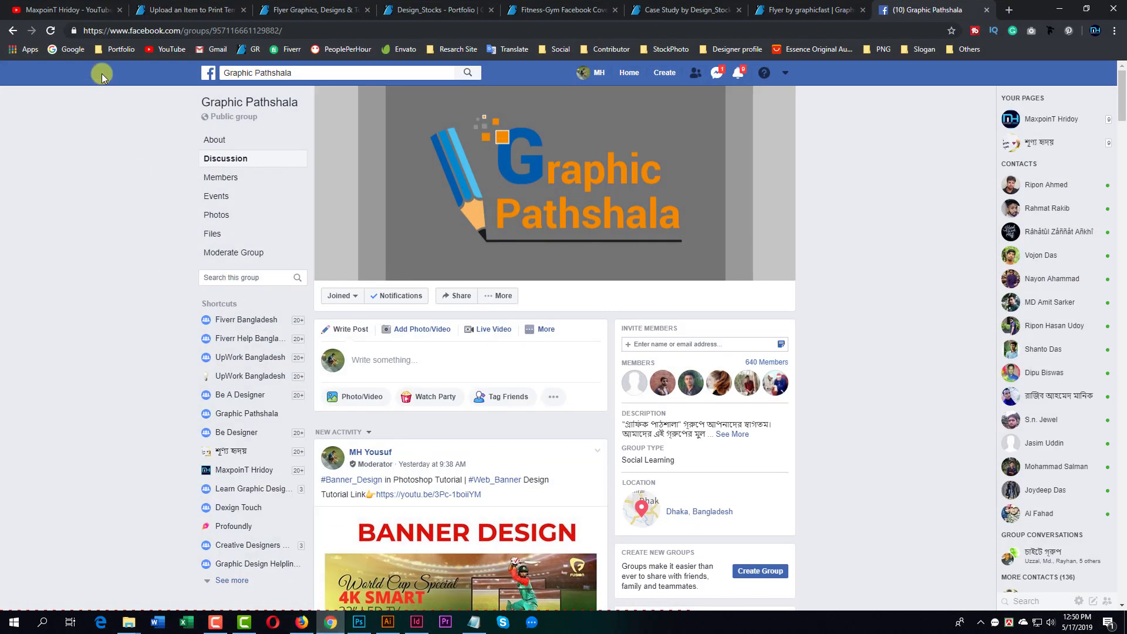
{"action": "left_click", "coordinate": [68, 10]}
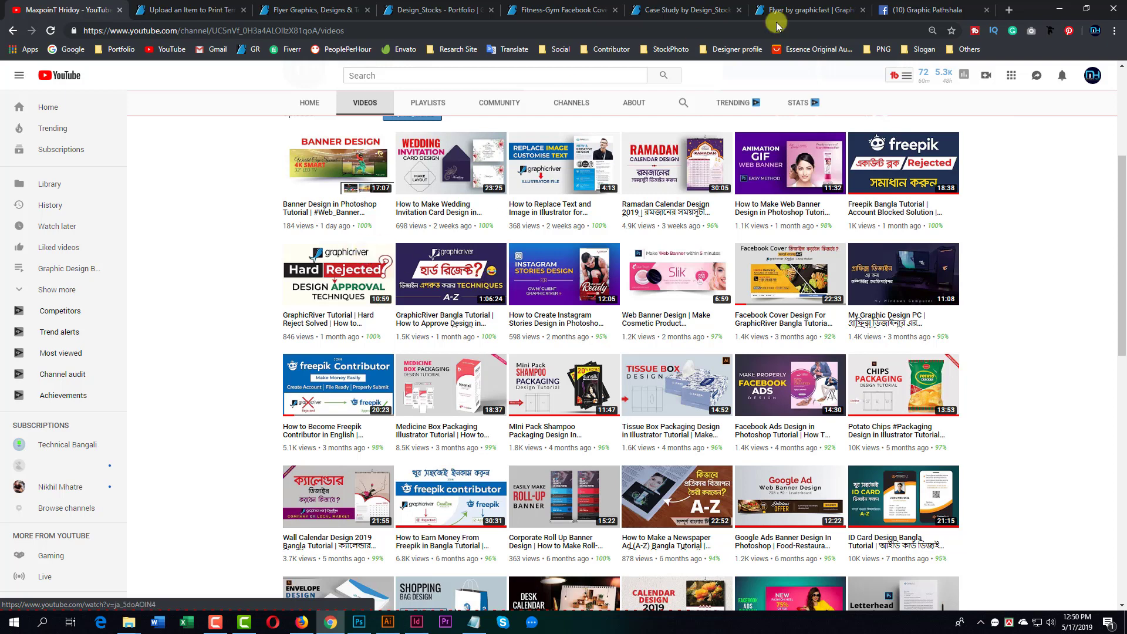
{"action": "left_click", "coordinate": [1062, 10]}
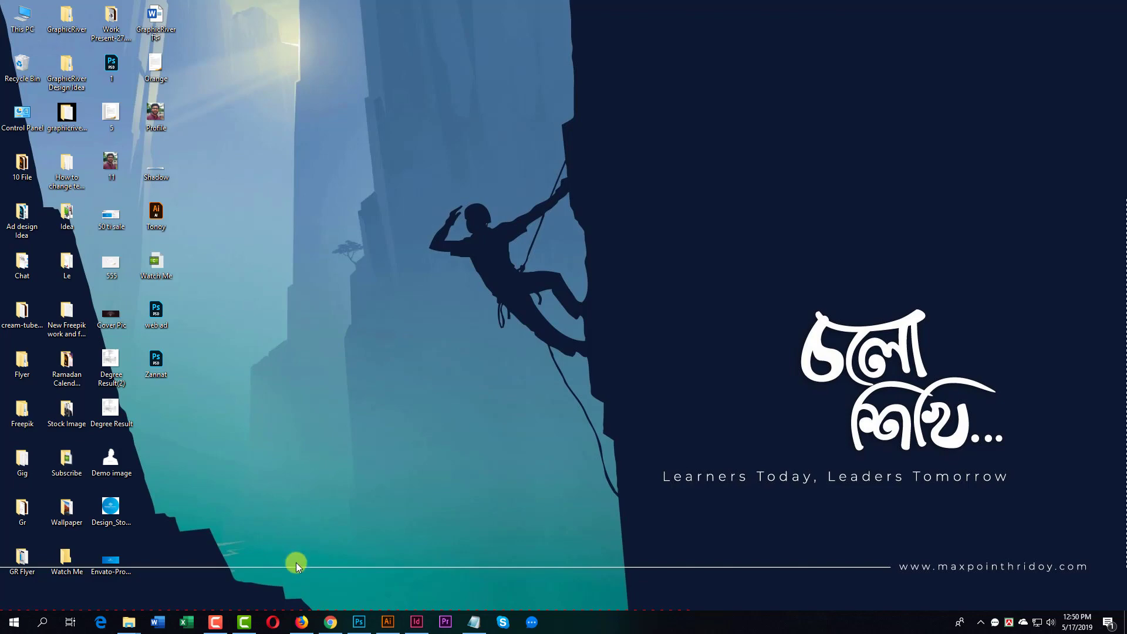
{"action": "mouse_move", "coordinate": [327, 629]}
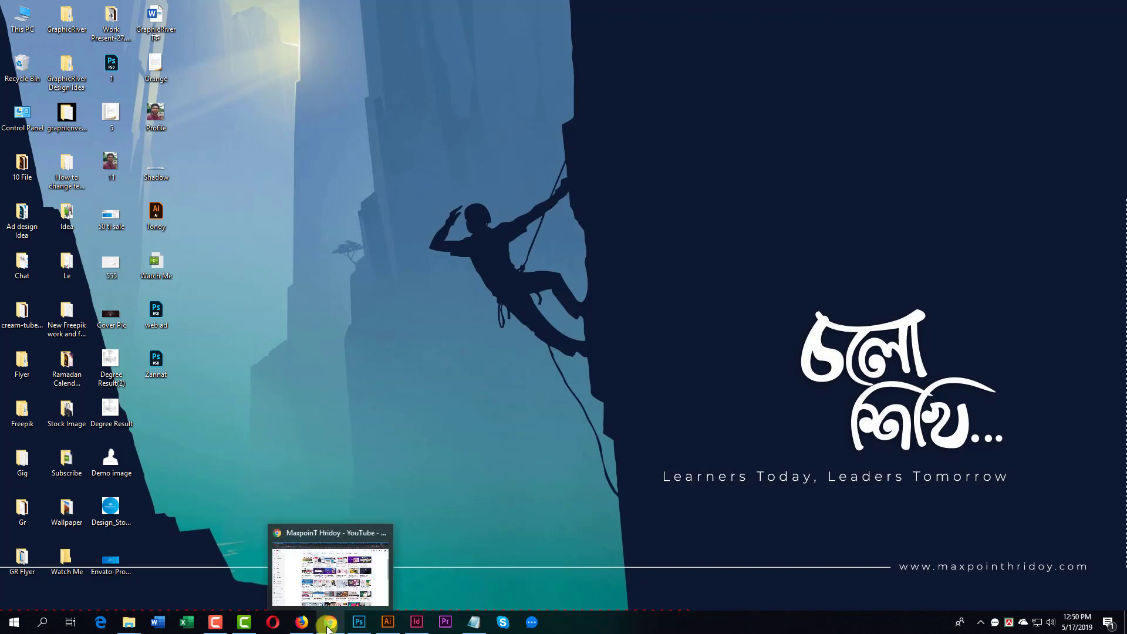
{"action": "left_click", "coordinate": [301, 627]}
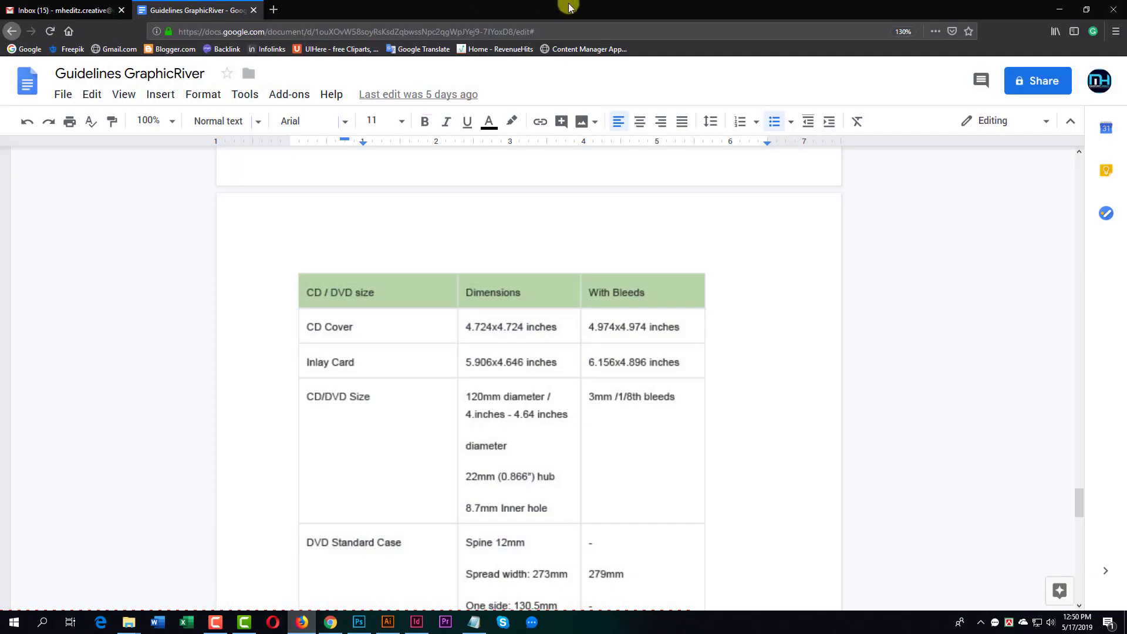
{"action": "left_click", "coordinate": [305, 623]}
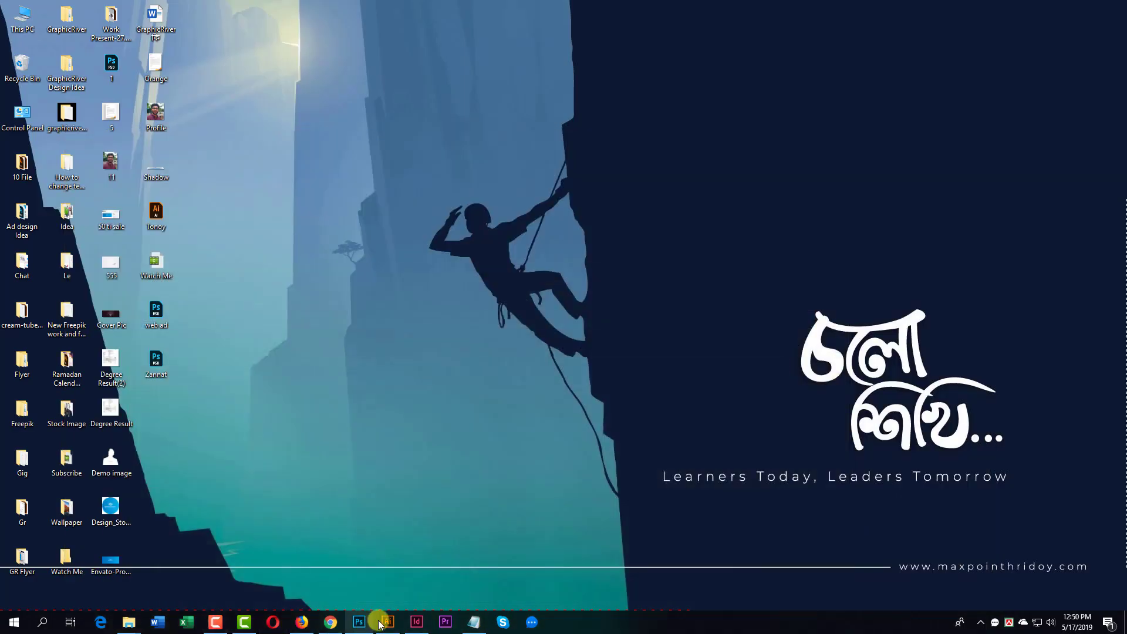
- Switch to Chrome and examine the Case Study template's preview and item details on its GraphicRiver page
{"action": "left_click", "coordinate": [329, 624]}
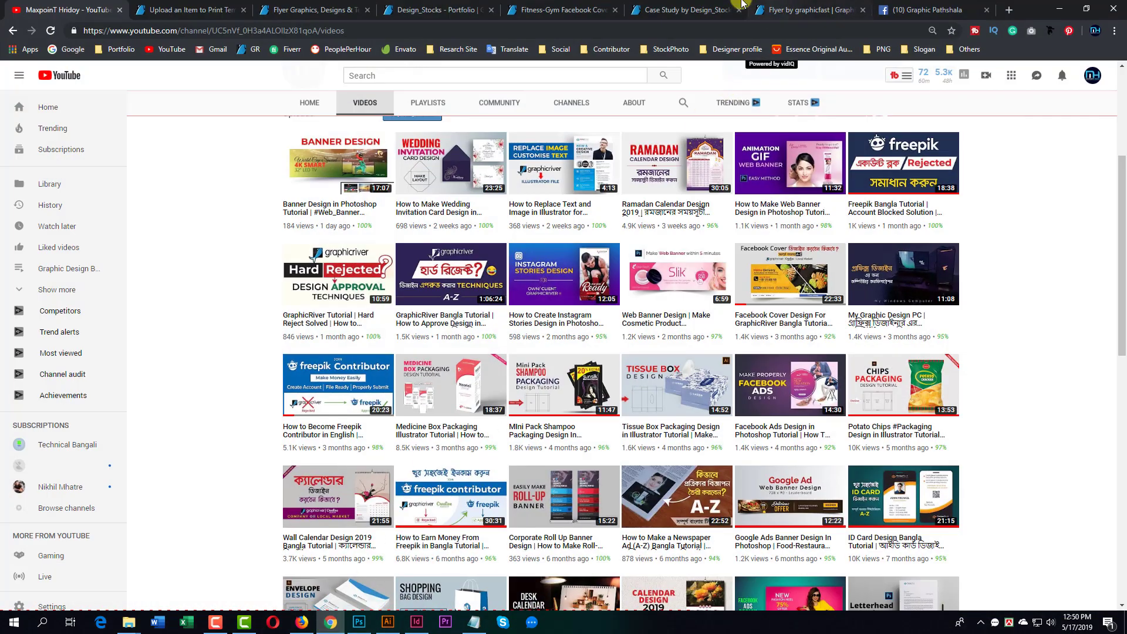
{"action": "left_click", "coordinate": [681, 10]}
{"action": "scroll", "coordinate": [509, 330], "scroll_direction": "up", "scroll_amount": 2}
{"action": "scroll", "coordinate": [508, 330], "scroll_direction": "down", "scroll_amount": 6}
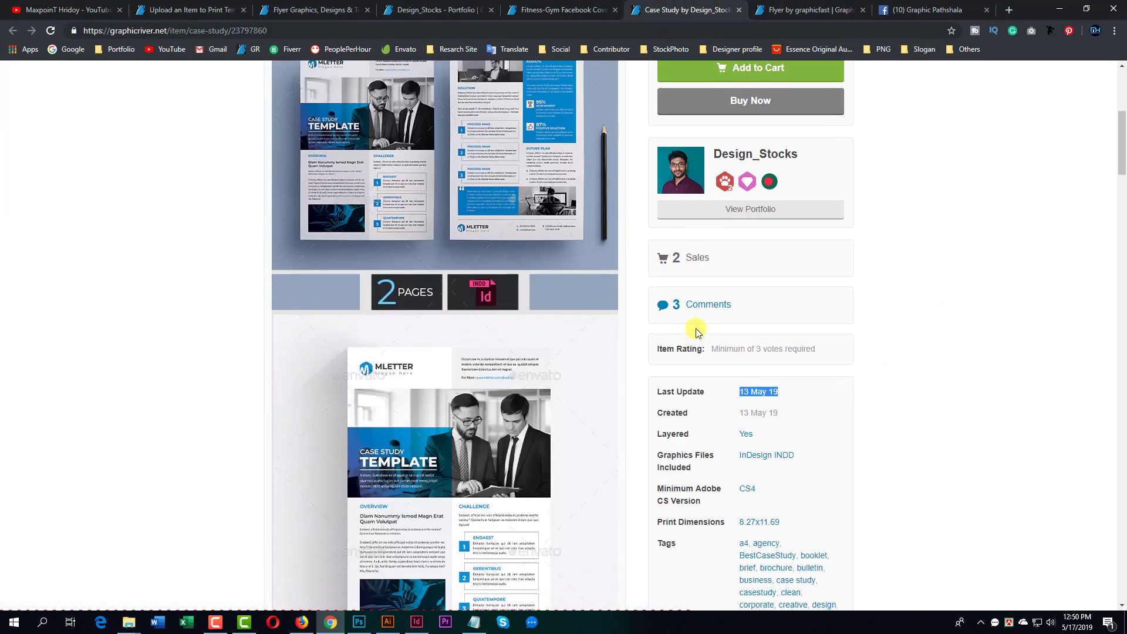
{"action": "scroll", "coordinate": [279, 463], "scroll_direction": "up", "scroll_amount": 5}
{"action": "scroll", "coordinate": [634, 475], "scroll_direction": "down", "scroll_amount": 4}
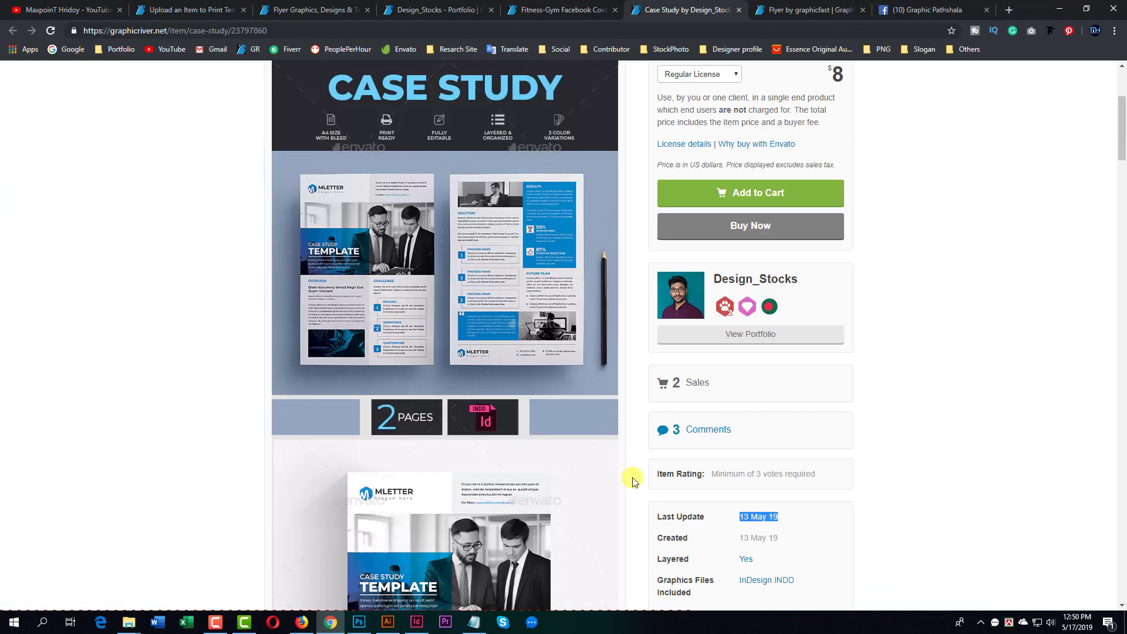
{"action": "scroll", "coordinate": [755, 448], "scroll_direction": "up", "scroll_amount": 5}
{"action": "scroll", "coordinate": [388, 493], "scroll_direction": "down", "scroll_amount": 2}
{"action": "scroll", "coordinate": [389, 493], "scroll_direction": "down", "scroll_amount": 2}
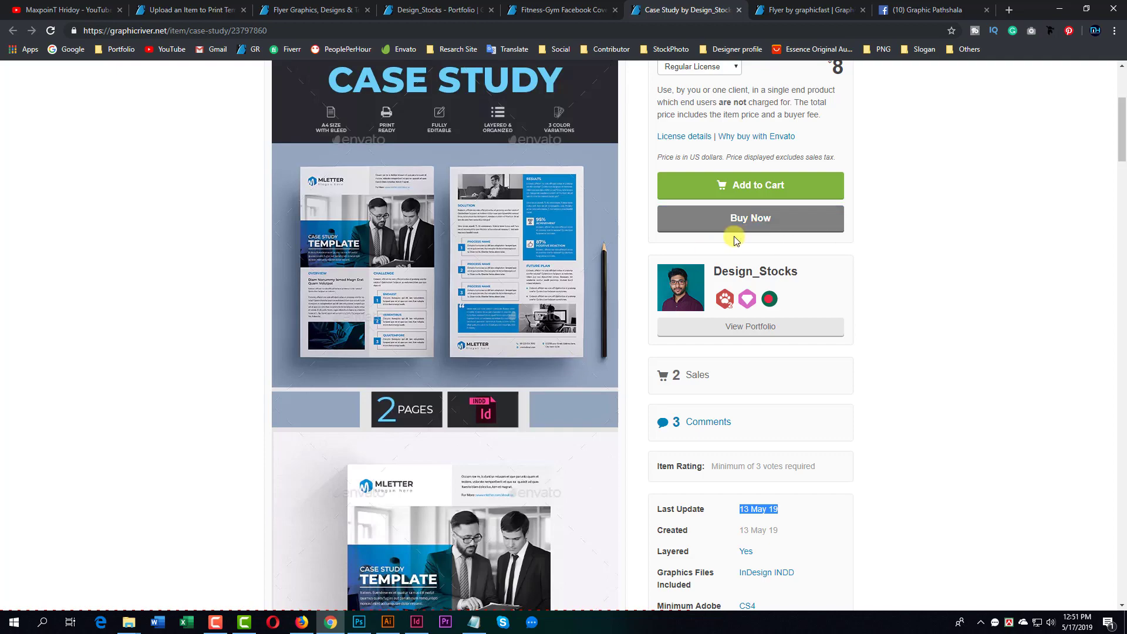
{"action": "left_click", "coordinate": [1059, 9]}
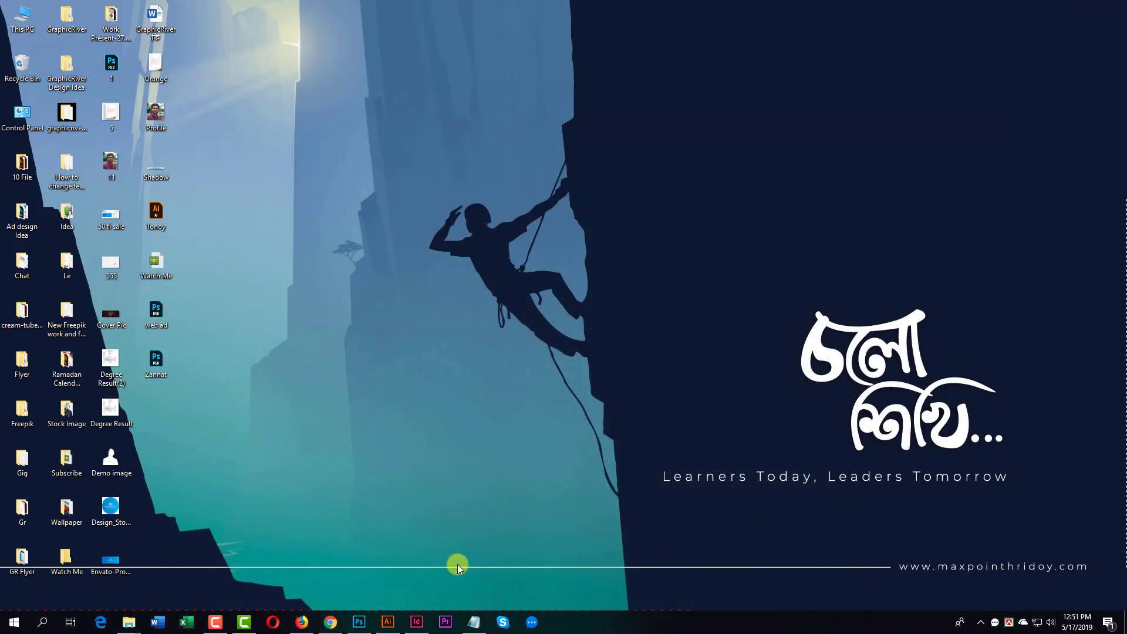
- Switch to InDesign and start a new document from the A4 print preset with the units set to Inches
{"action": "left_click", "coordinate": [415, 624]}
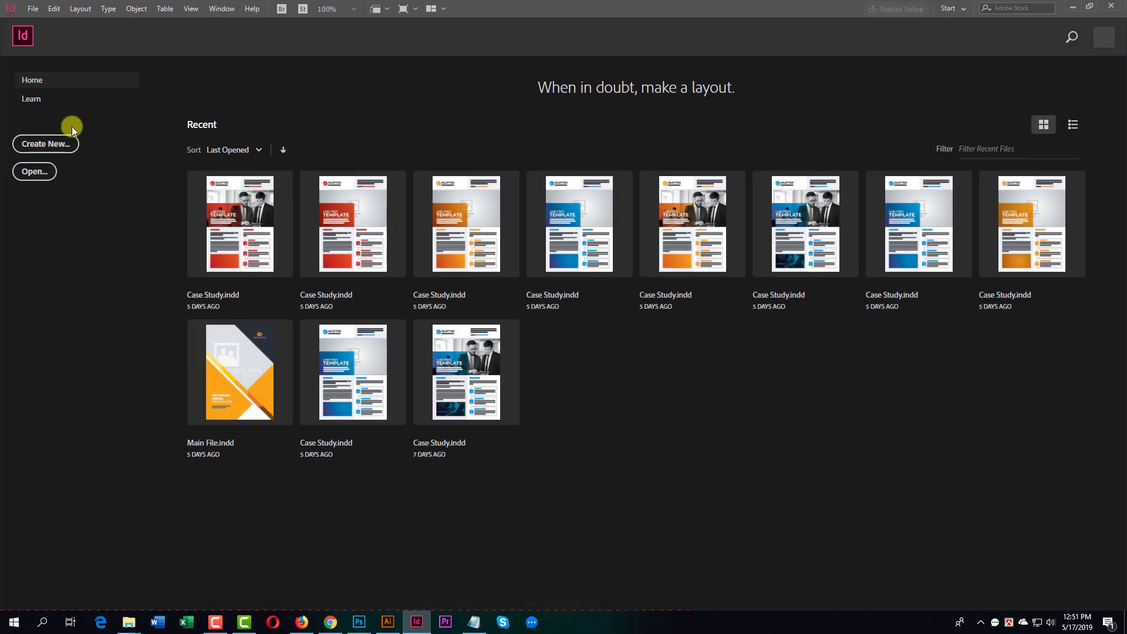
{"action": "left_click", "coordinate": [75, 145]}
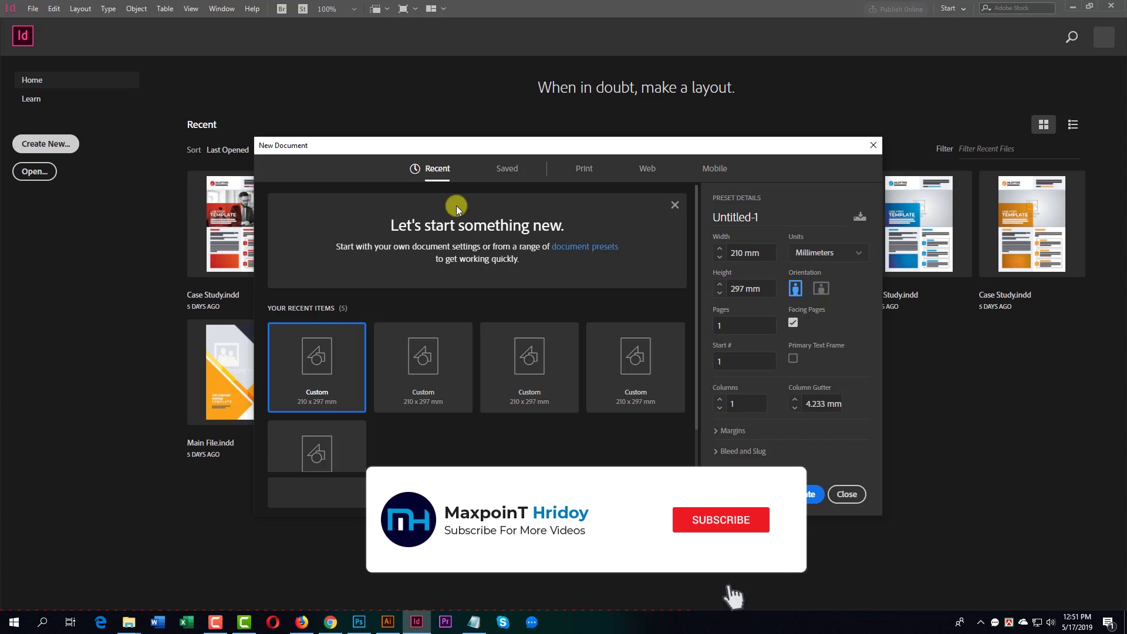
{"action": "left_click", "coordinate": [828, 254]}
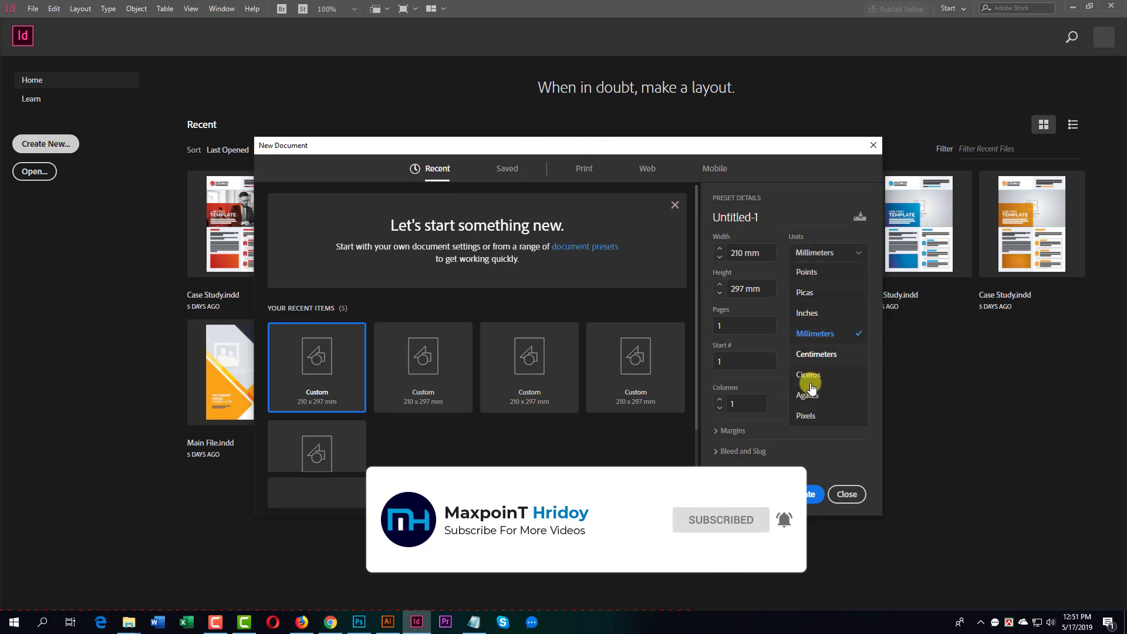
{"action": "left_click", "coordinate": [808, 313]}
{"action": "left_click", "coordinate": [584, 167]}
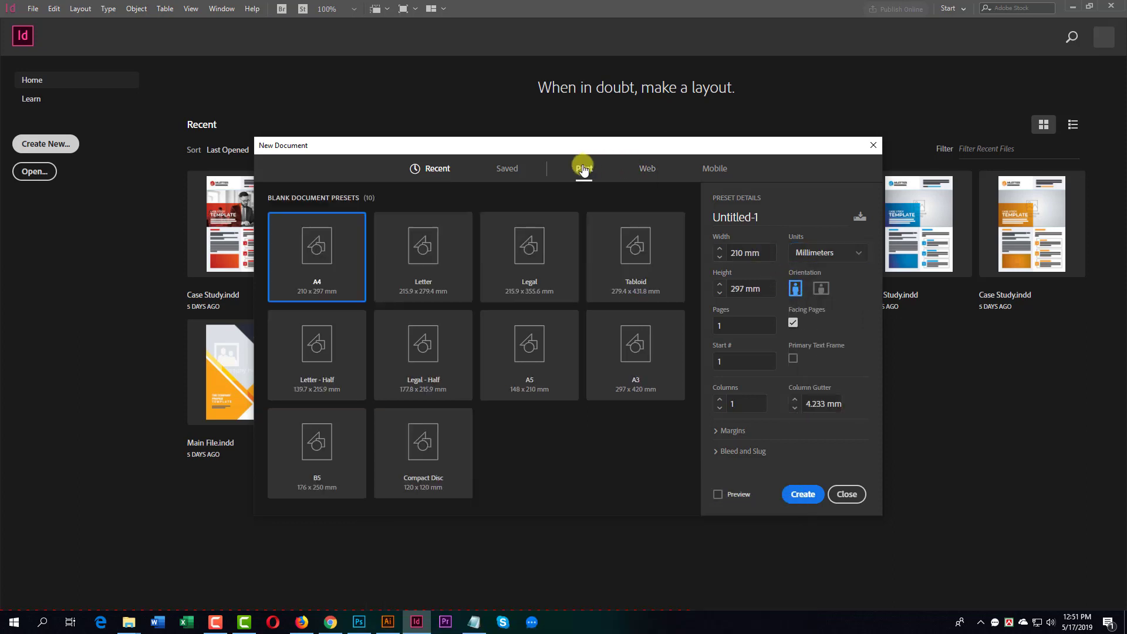
{"action": "left_click", "coordinate": [806, 252]}
{"action": "left_click", "coordinate": [807, 313]}
- Set the new document's page count to 2
{"action": "left_click", "coordinate": [751, 252]}
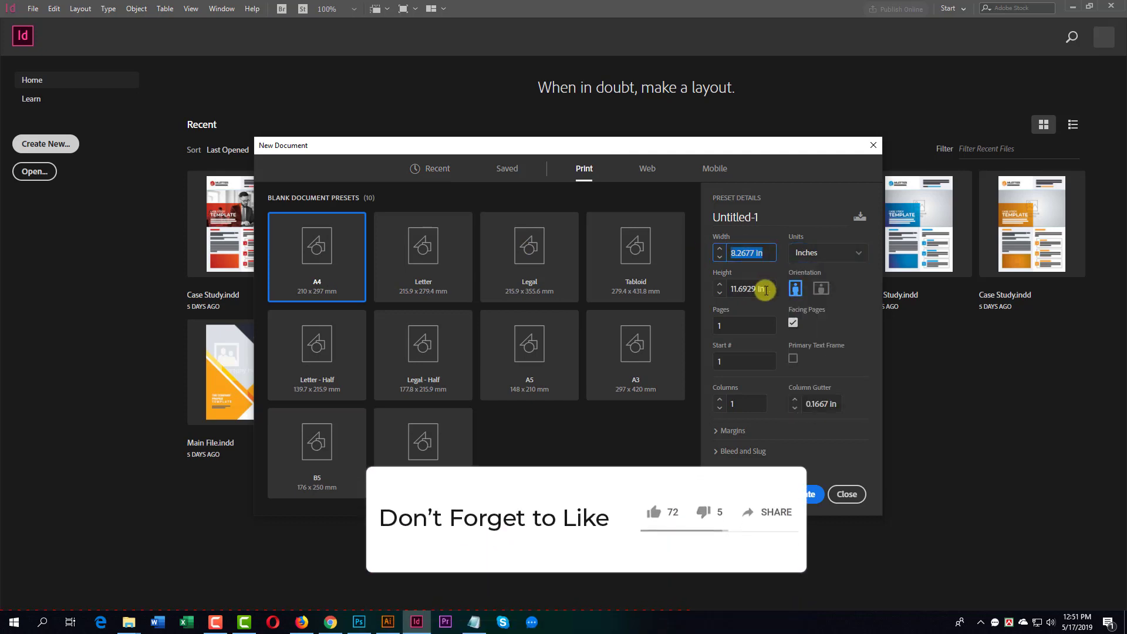
{"action": "left_click", "coordinate": [768, 288]}
{"action": "left_click", "coordinate": [728, 325]}
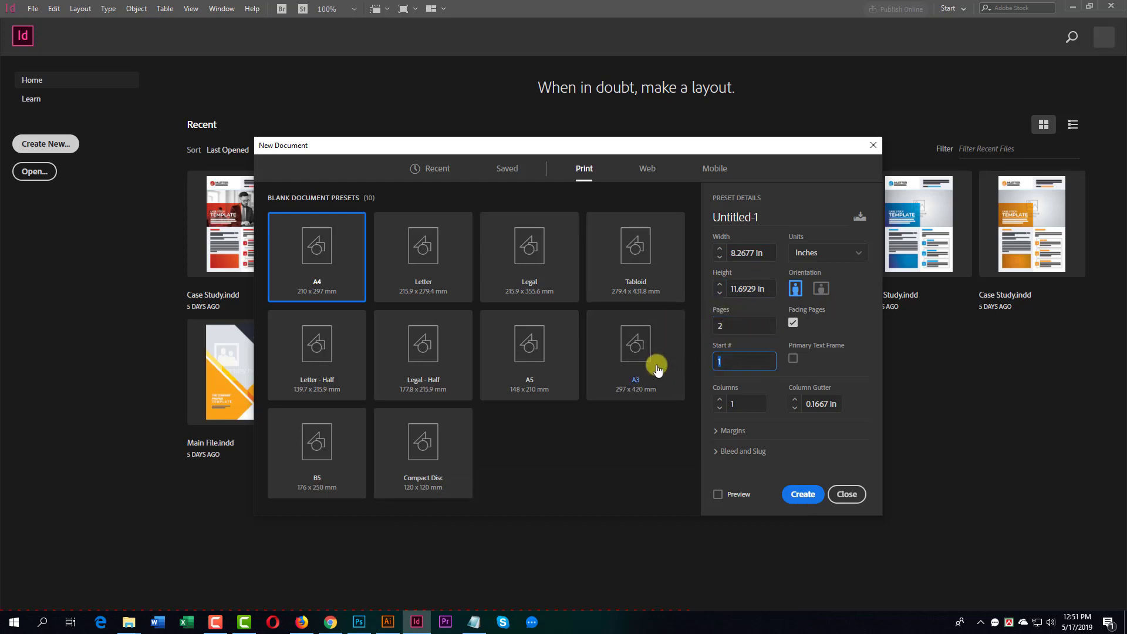
{"action": "left_click", "coordinate": [733, 365]}
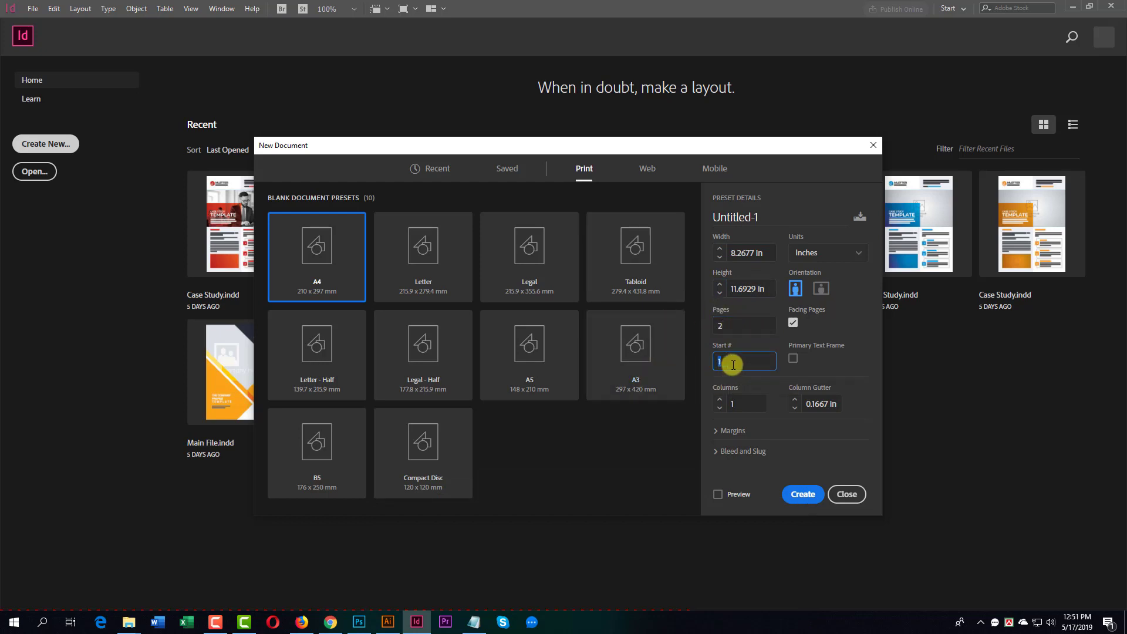
- Set the bleed to 0.125 in on all sides, keeping the 0.5 in margins, and create the document
{"action": "left_click", "coordinate": [723, 431]}
{"action": "left_click", "coordinate": [734, 410]}
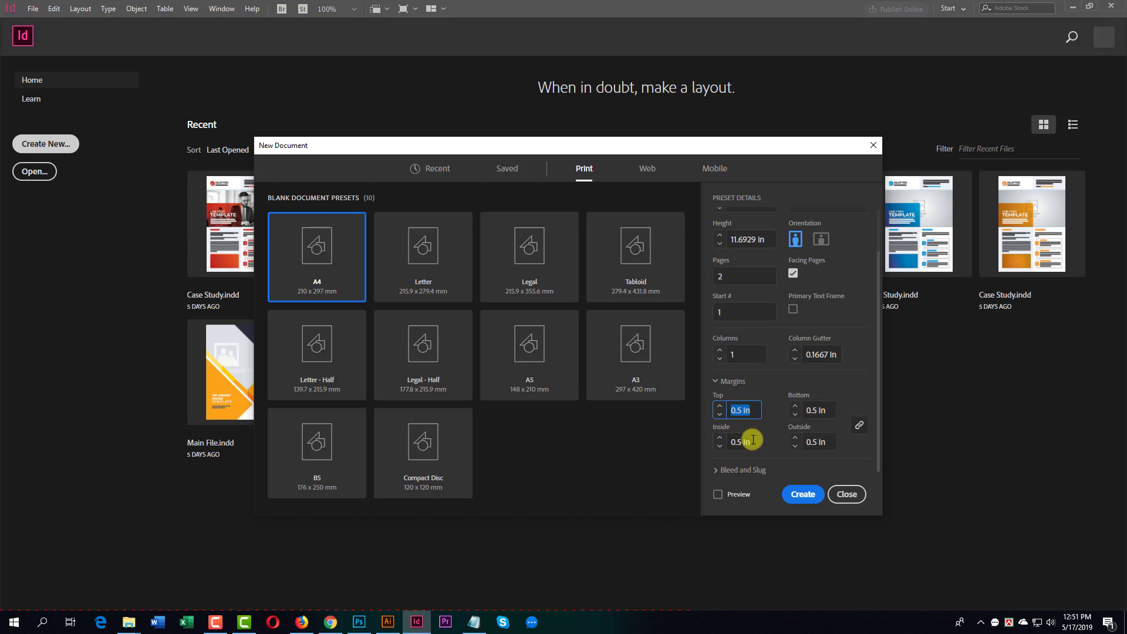
{"action": "left_click", "coordinate": [717, 470]}
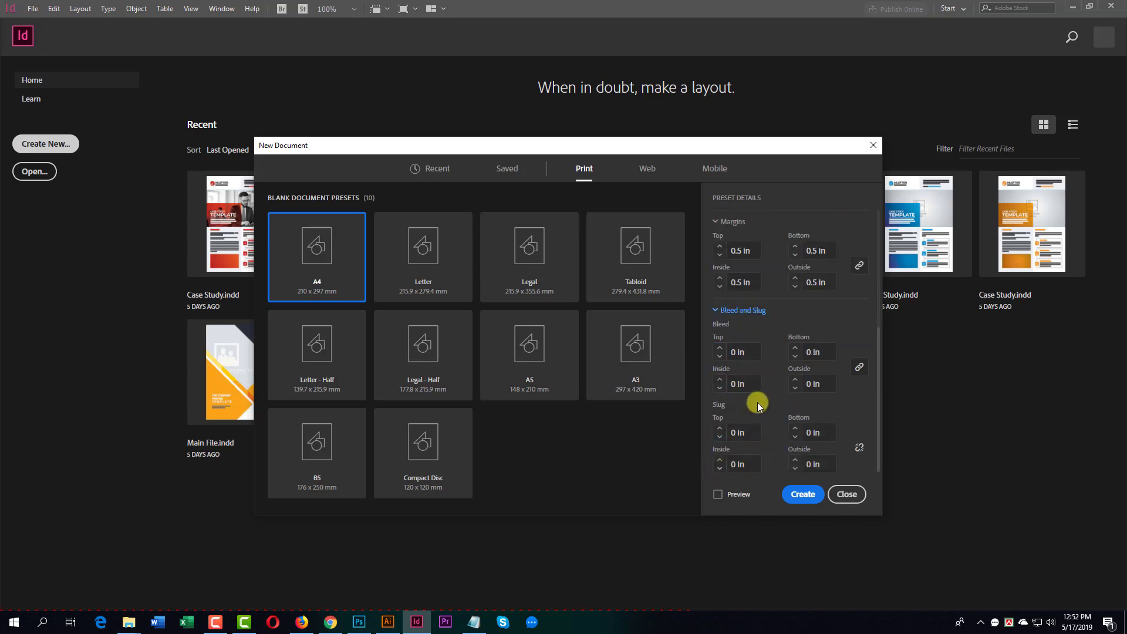
{"action": "left_click", "coordinate": [720, 347]}
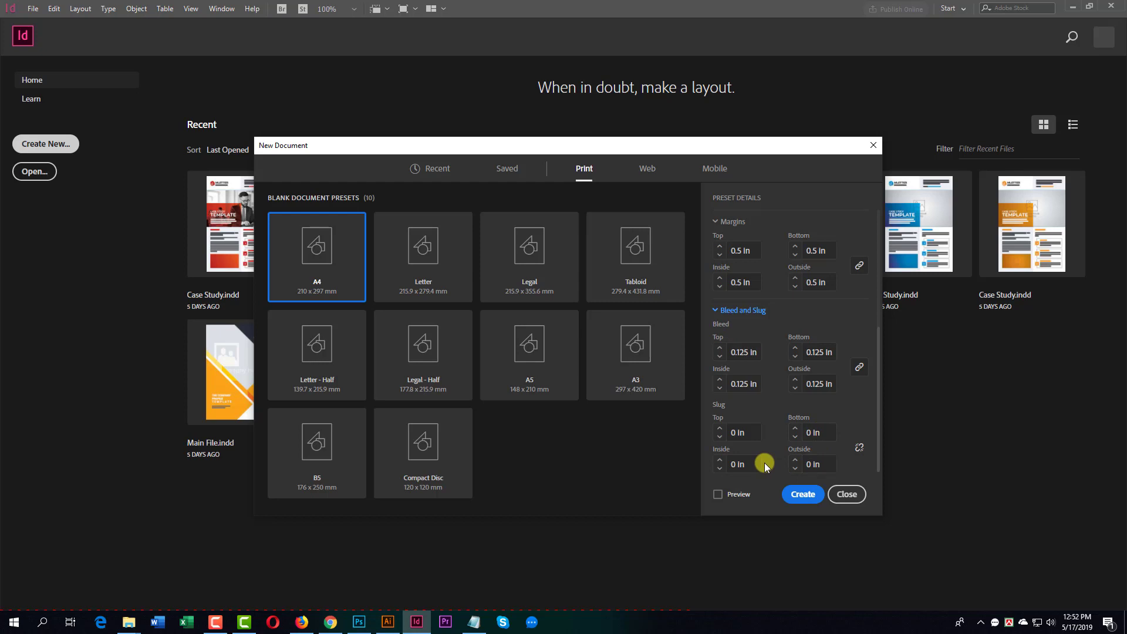
{"action": "left_click", "coordinate": [737, 352]}
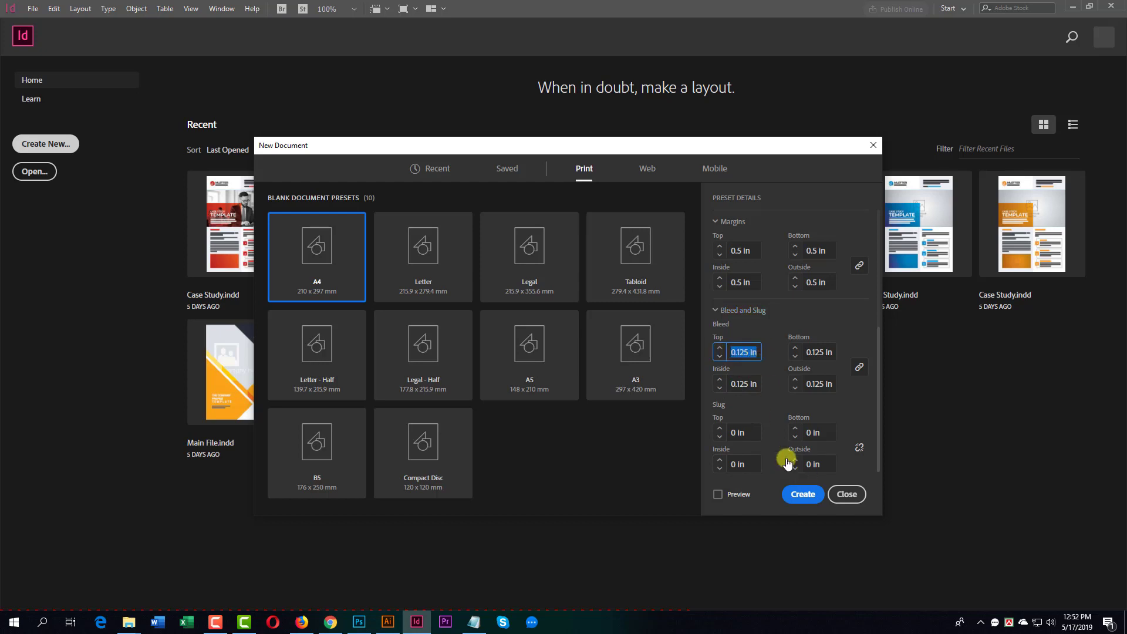
{"action": "left_click", "coordinate": [804, 494]}
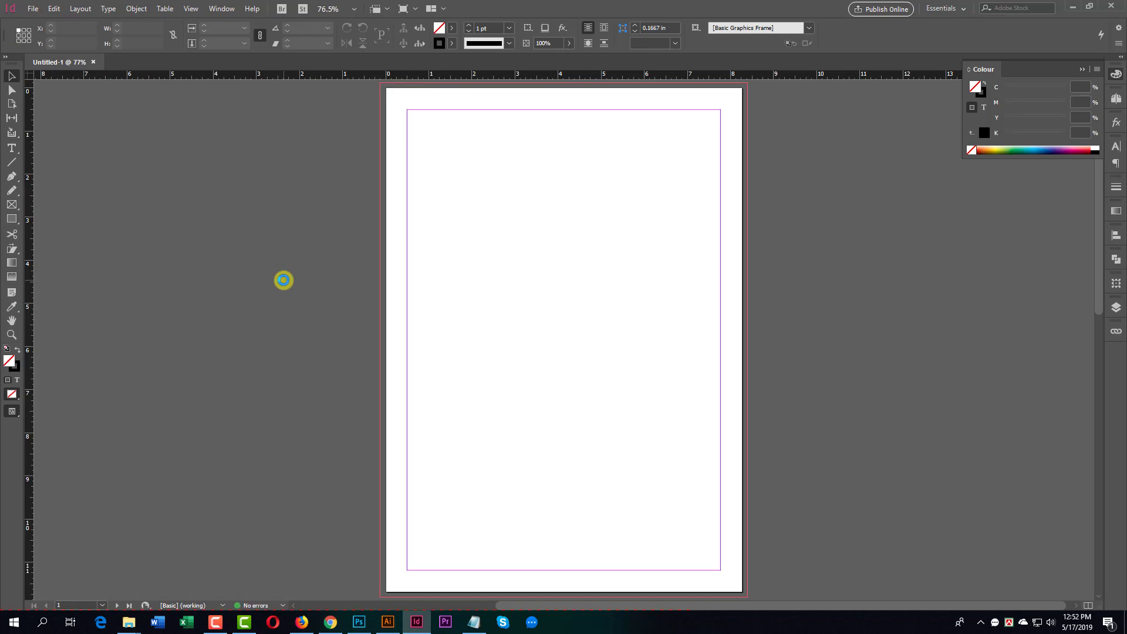
- Create another two-page 210 x 297 mm document with Facing Pages turned off
{"action": "scroll", "coordinate": [405, 253], "scroll_direction": "up", "scroll_amount": 2}
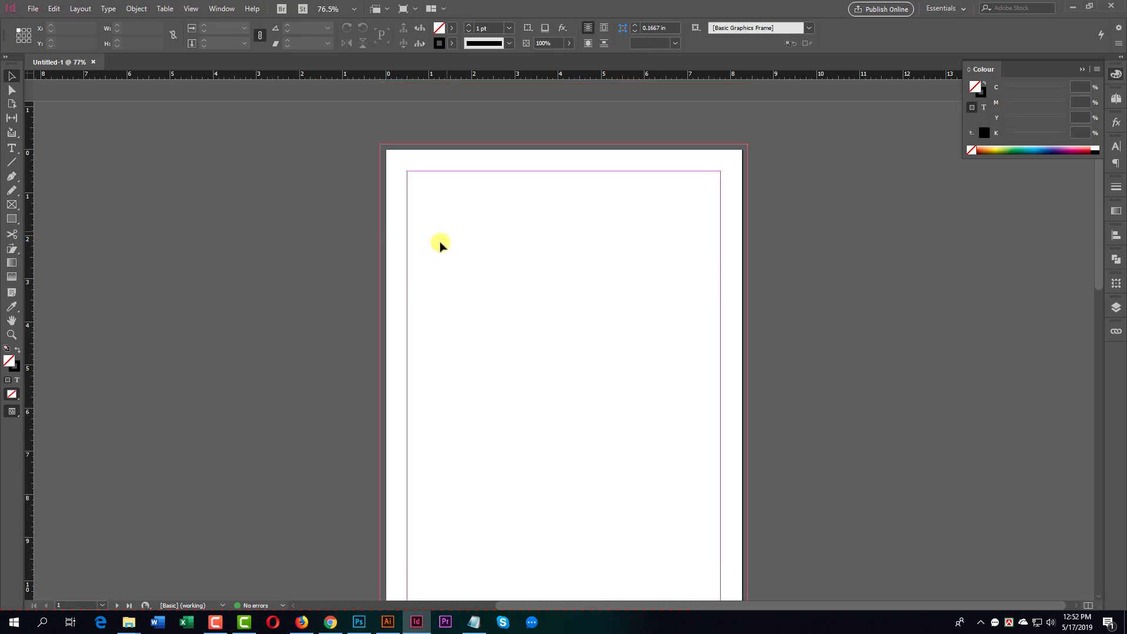
{"action": "scroll", "coordinate": [453, 256], "scroll_direction": "down", "scroll_amount": 5}
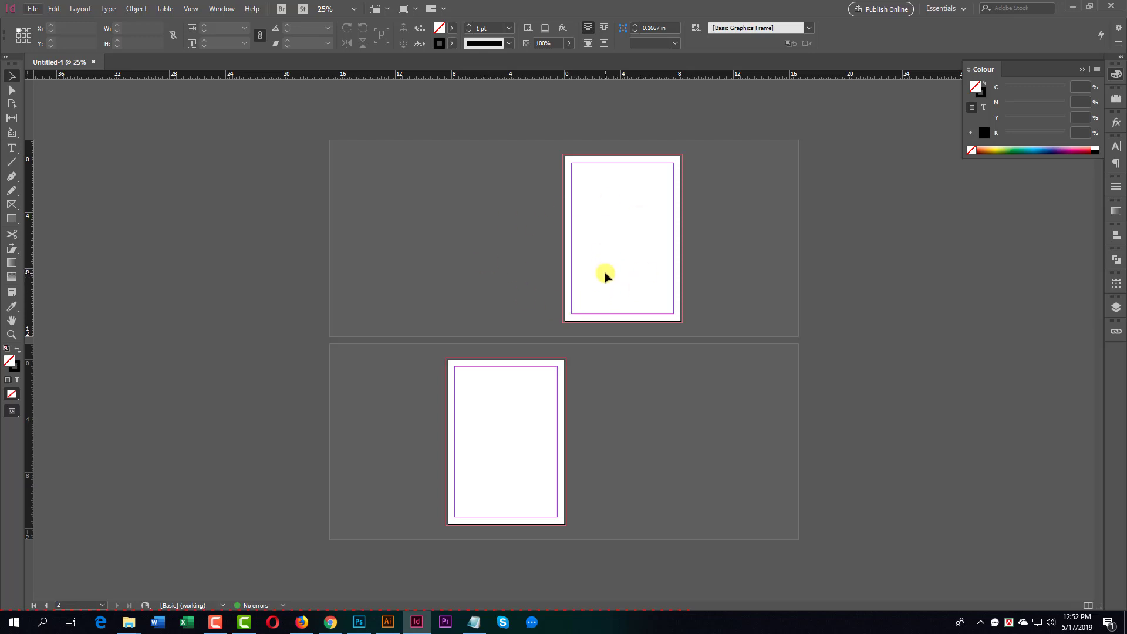
{"action": "key", "text": "ctrl+n"}
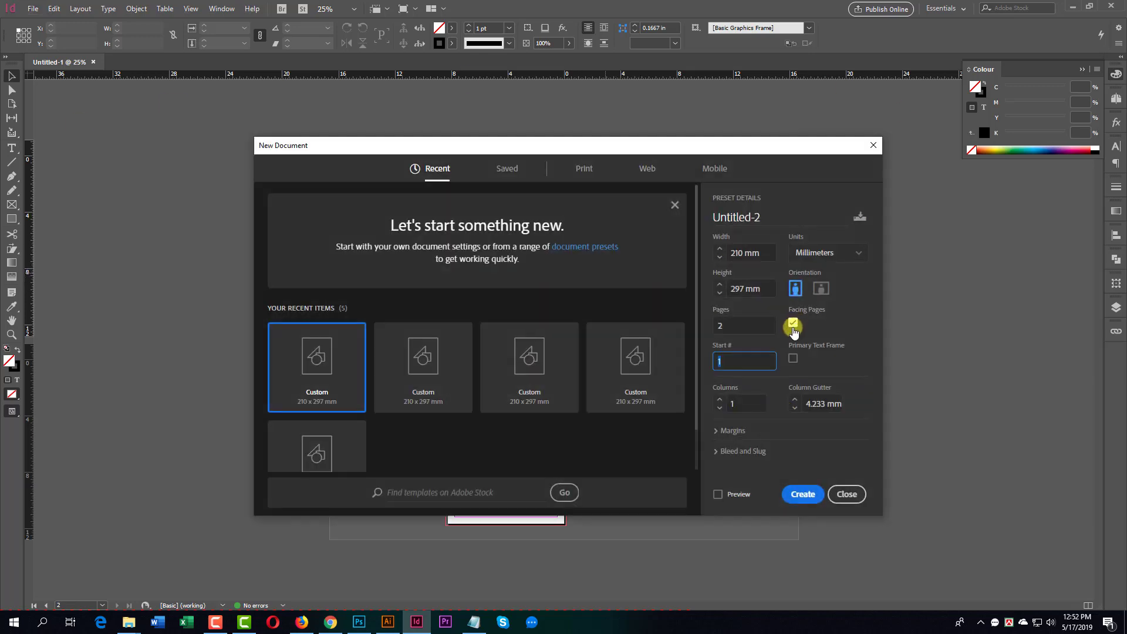
{"action": "left_click", "coordinate": [793, 324]}
{"action": "left_click", "coordinate": [802, 495]}
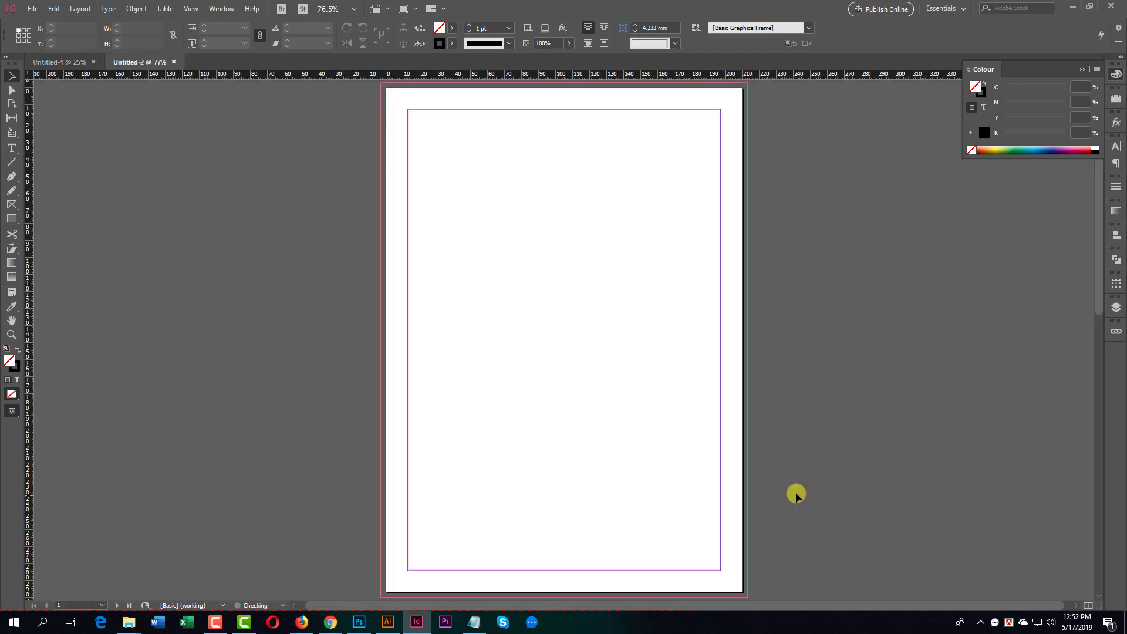
- Close the first document, Untitled-1, keeping only the new document without facing pages open
{"action": "key", "text": "ctrl+minus"}
{"action": "key", "text": "ctrl+equal"}
{"action": "key", "text": "ctrl+equal"}
{"action": "key", "text": "ctrl+equal"}
{"action": "key", "text": "ctrl+equal"}
{"action": "key", "text": "ctrl+equal"}
{"action": "key", "text": "ctrl+equal"}
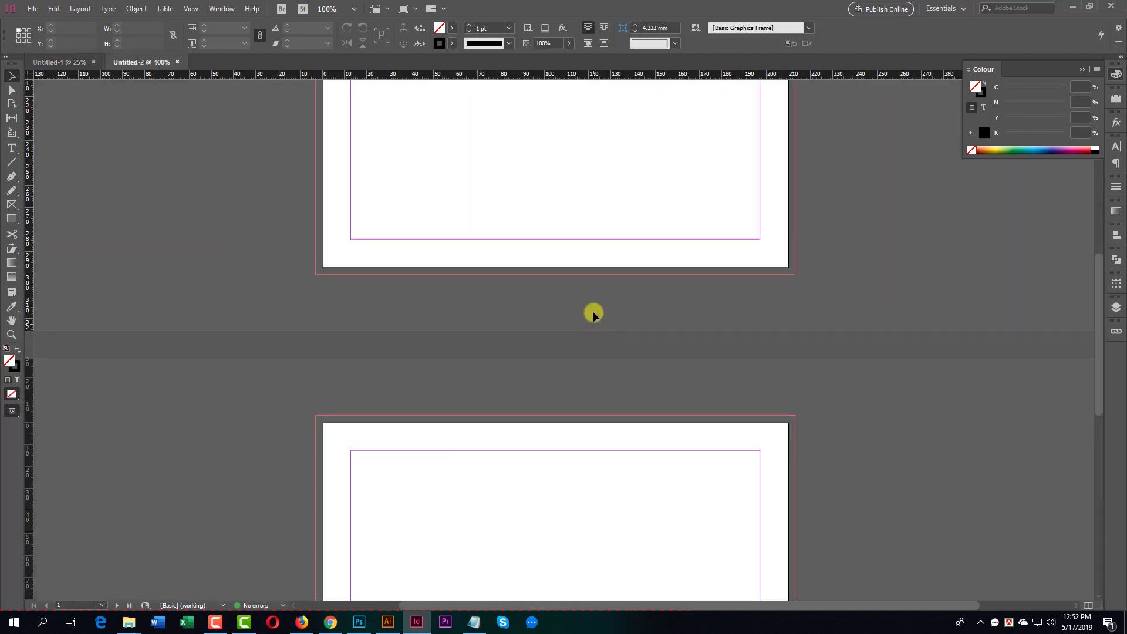
{"action": "left_click", "coordinate": [94, 63]}
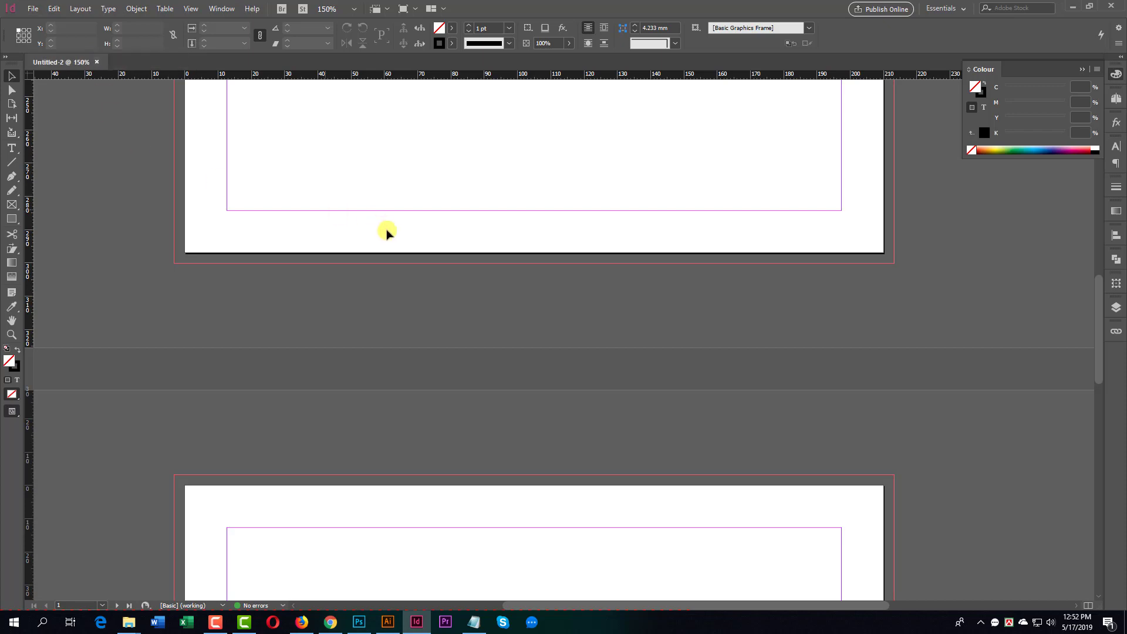
- Draw a rectangle covering the first page out to the bleed edges, about 216 x 303 mm
{"action": "key", "text": "ctrl+minus"}
{"action": "key", "text": "ctrl+minus"}
{"action": "key", "text": "ctrl+minus"}
{"action": "scroll", "coordinate": [496, 185], "scroll_direction": "up", "scroll_amount": 5}
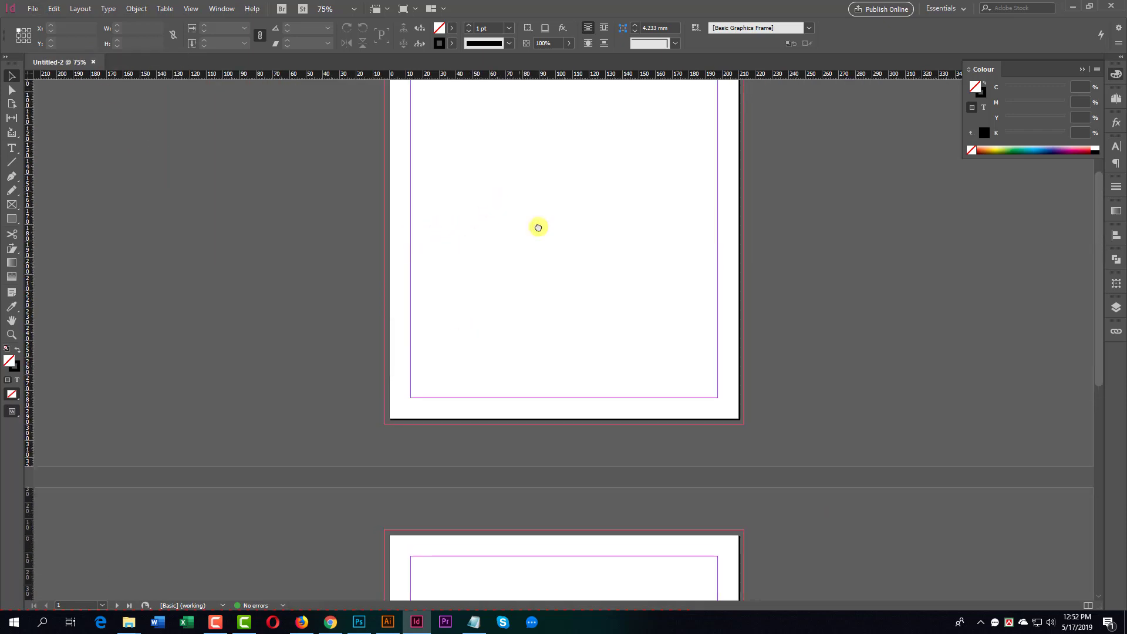
{"action": "left_click_drag", "start_coordinate": [529, 312], "coordinate": [564, 199]}
{"action": "scroll", "coordinate": [563, 200], "scroll_direction": "up", "scroll_amount": 3}
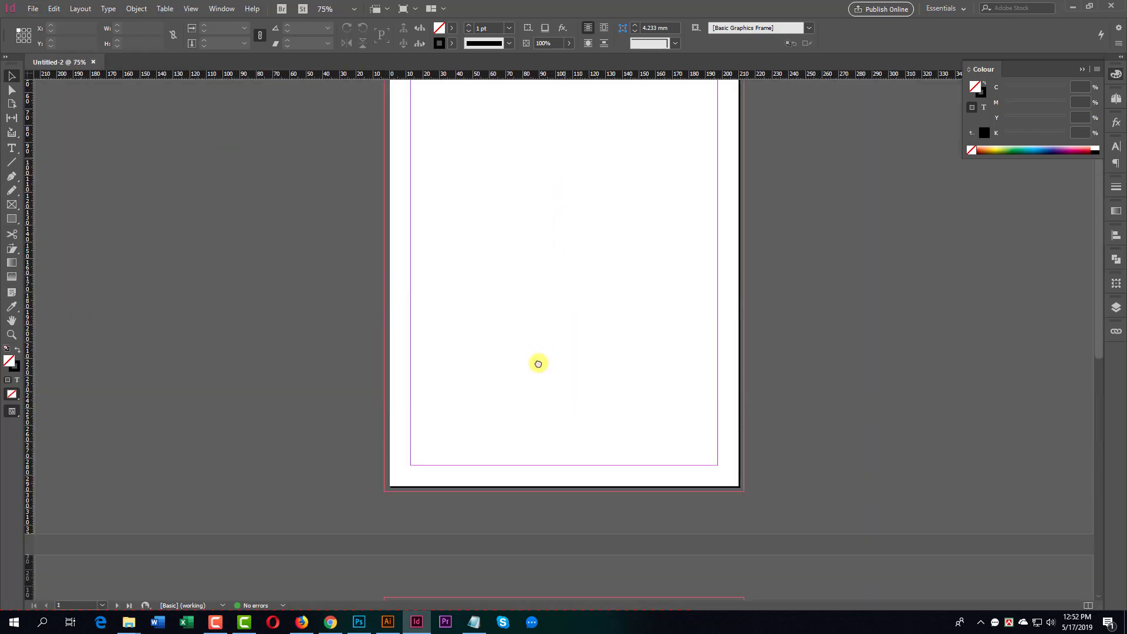
{"action": "key", "text": "ctrl+minus"}
{"action": "scroll", "coordinate": [556, 247], "scroll_direction": "up", "scroll_amount": 1}
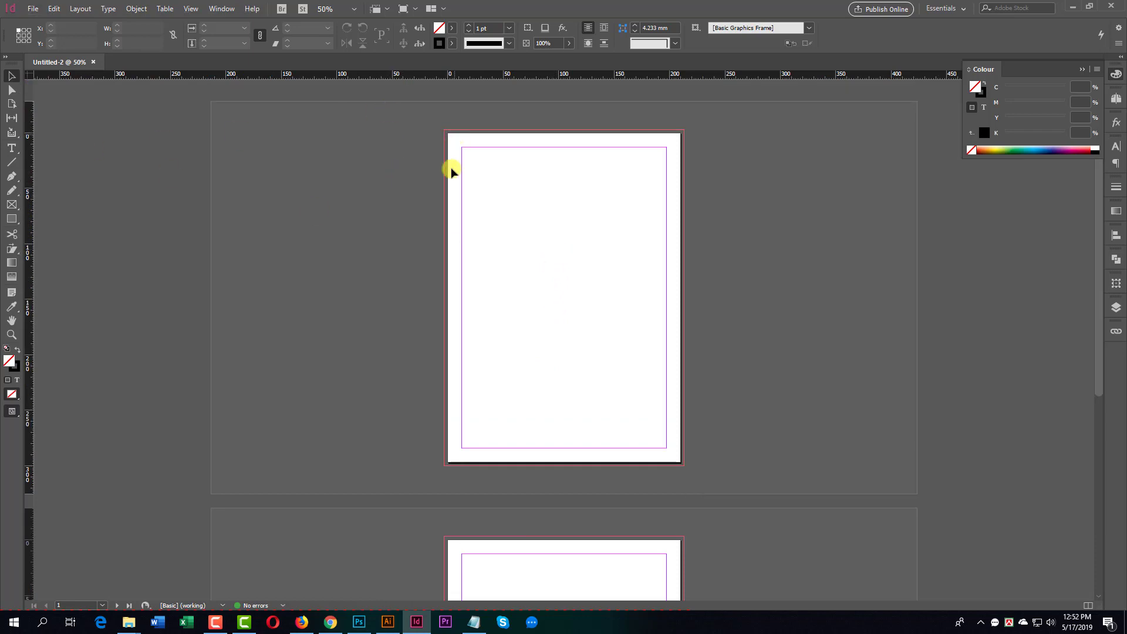
{"action": "left_click", "coordinate": [12, 219]}
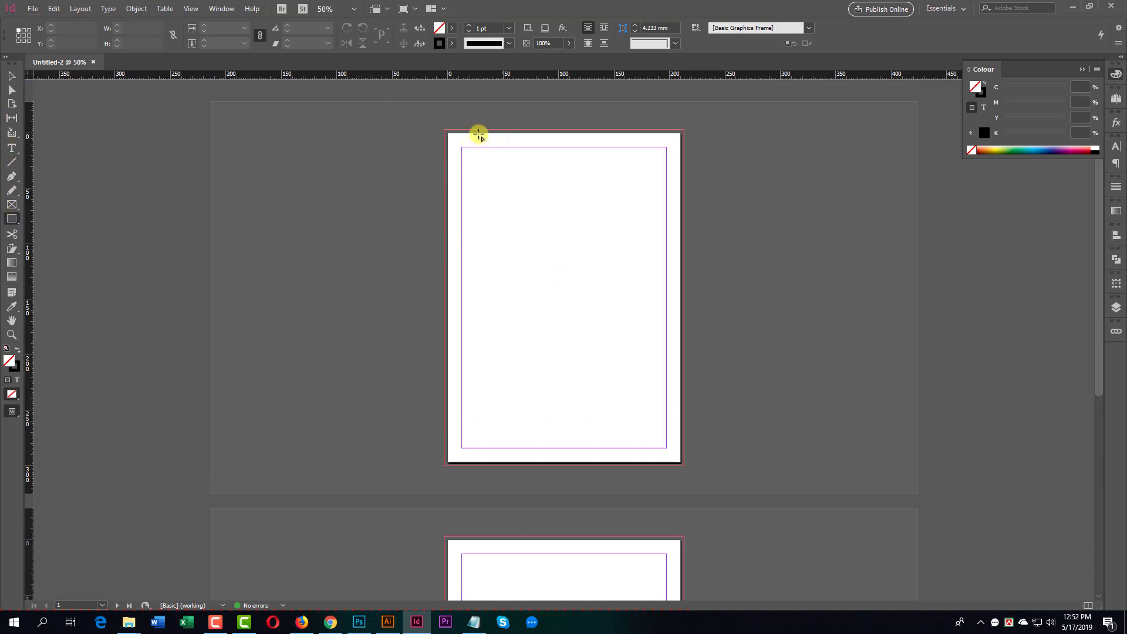
{"action": "mouse_move", "coordinate": [445, 127]}
{"action": "left_mouse_down"}
{"action": "mouse_move", "coordinate": [495, 244]}
{"action": "mouse_move", "coordinate": [685, 468]}
{"action": "left_mouse_up"}
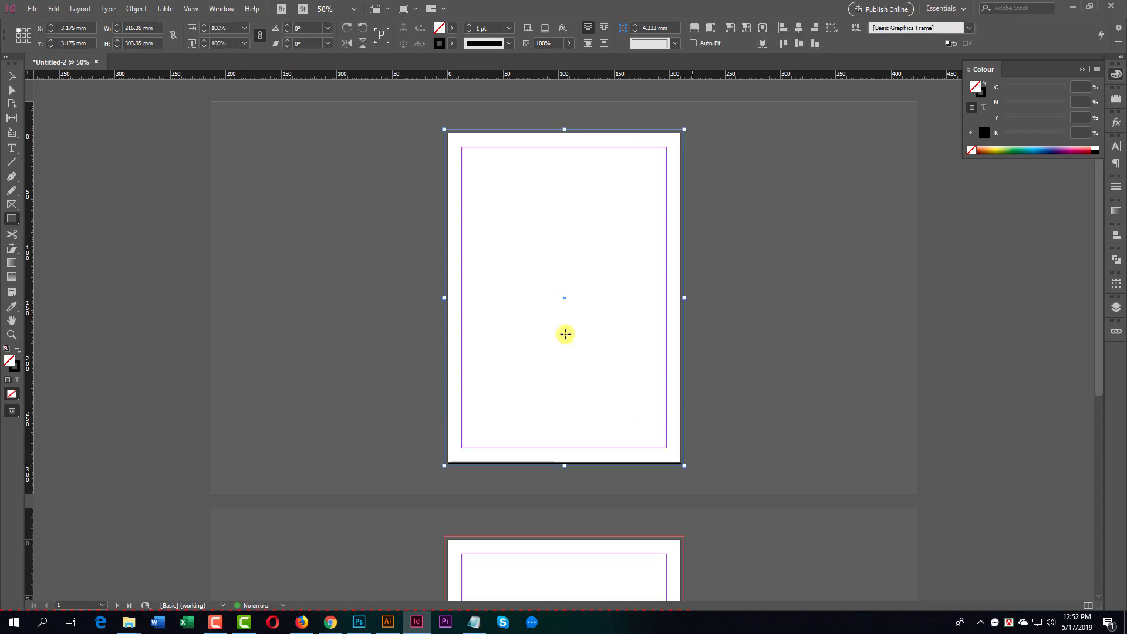
- Fill the first page's background rectangle with [Paper] and set its stroke to [None]
{"action": "left_click", "coordinate": [452, 29]}
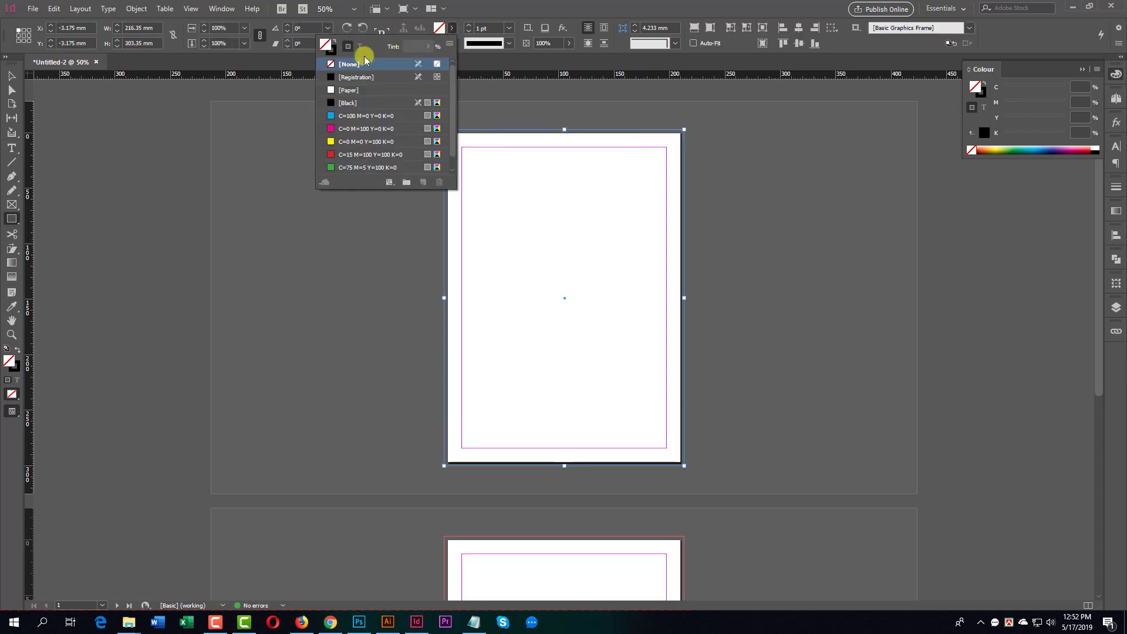
{"action": "left_click", "coordinate": [355, 90]}
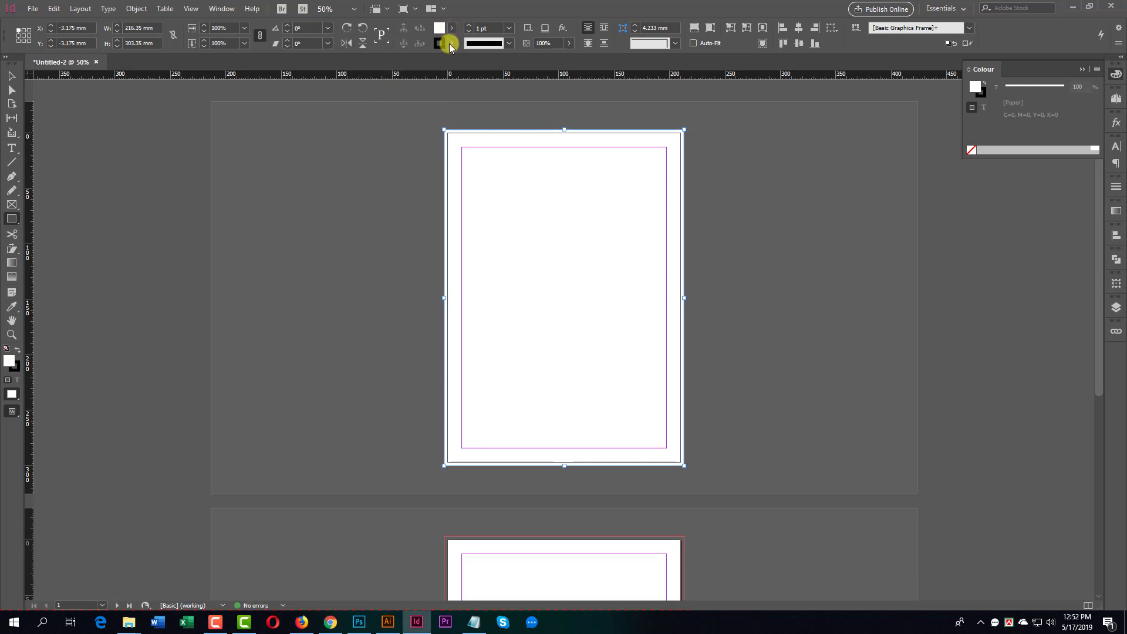
{"action": "left_click", "coordinate": [451, 43]}
{"action": "left_click", "coordinate": [351, 81]}
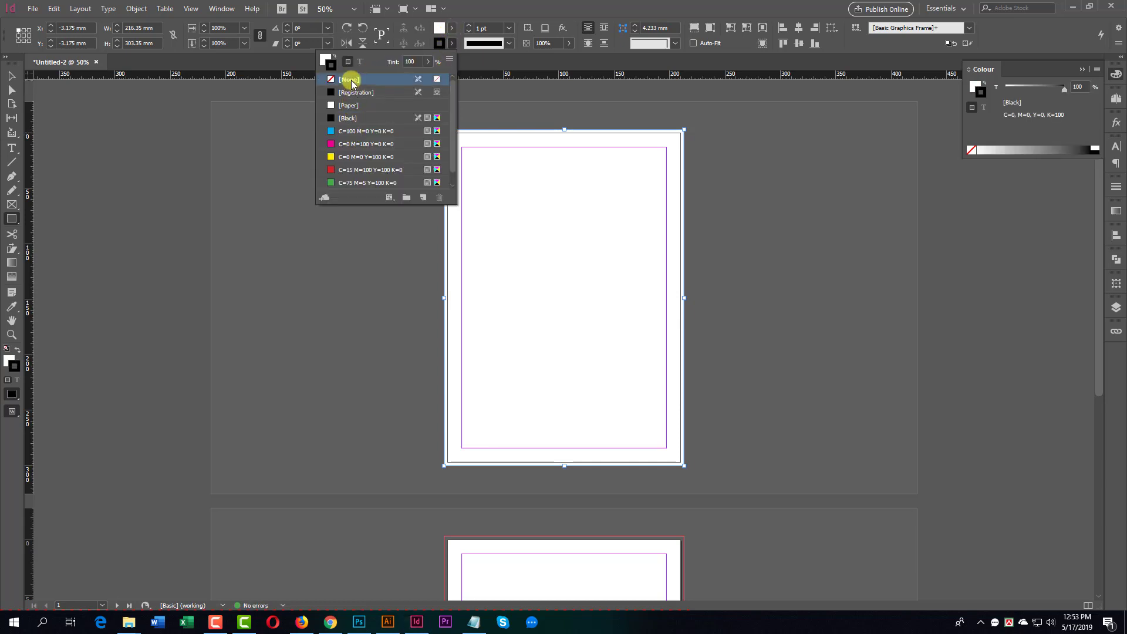
{"action": "left_click", "coordinate": [12, 75]}
- Duplicate the white background rectangle onto the second page, covering it out to the bleed edges
{"action": "scroll", "coordinate": [373, 194], "scroll_direction": "down", "scroll_amount": 3}
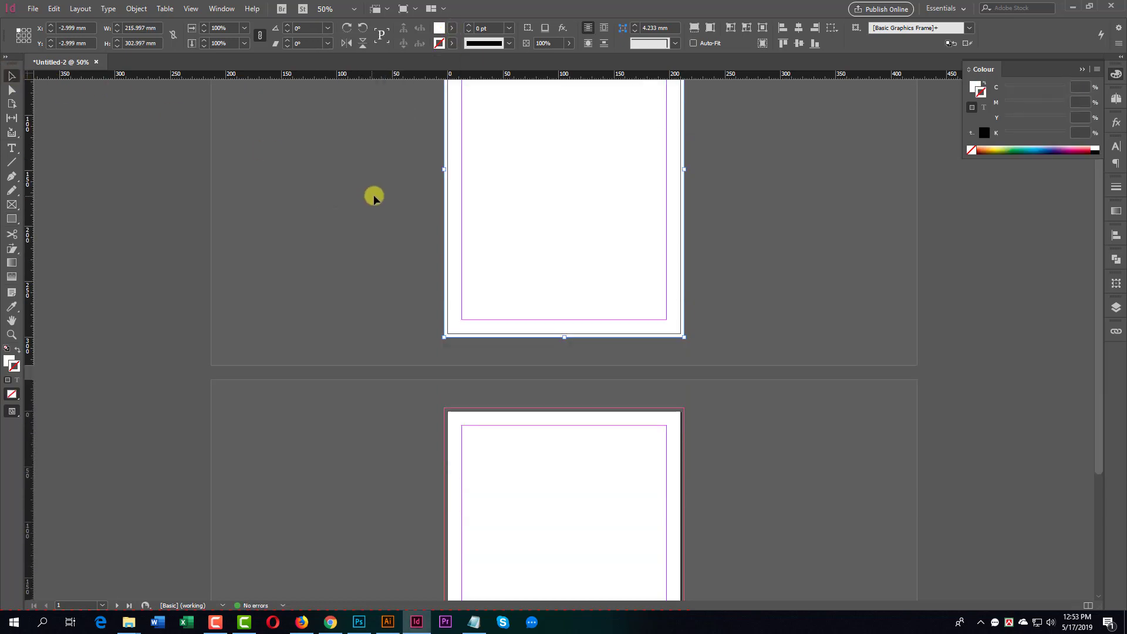
{"action": "left_click_drag", "start_coordinate": [490, 161], "coordinate": [483, 435]}
{"action": "left_click", "coordinate": [613, 360]}
{"action": "scroll", "coordinate": [614, 360], "scroll_direction": "up", "scroll_amount": 3}
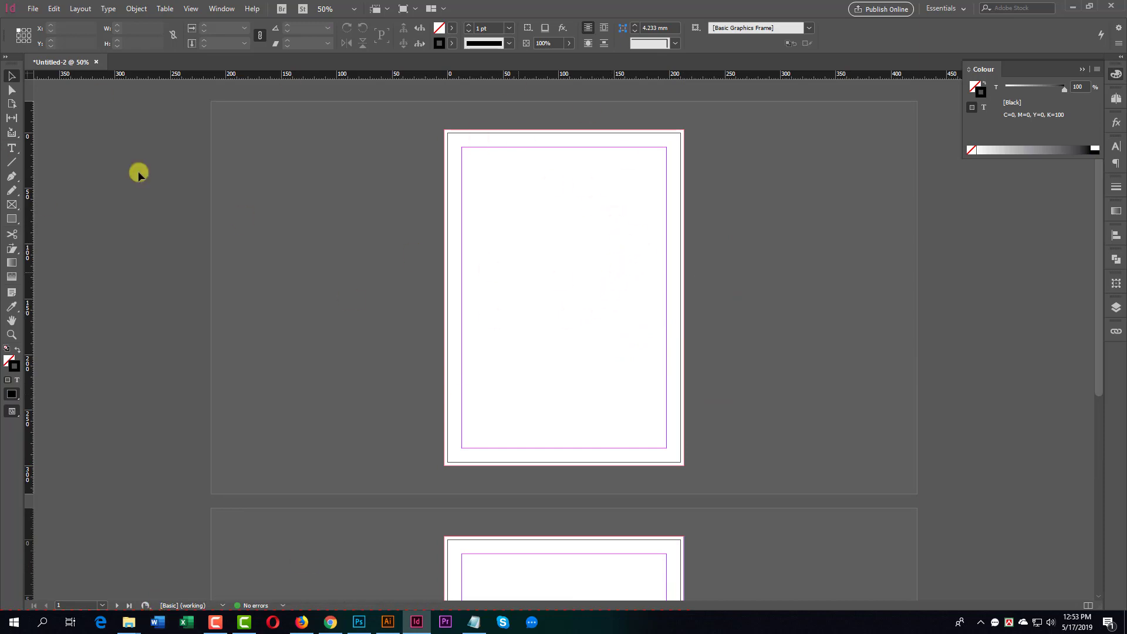
- Close Untitled-2 without saving and open the Blue InDesign file from the Raw folder of Upload GraphicRiver
{"action": "left_click", "coordinate": [96, 61]}
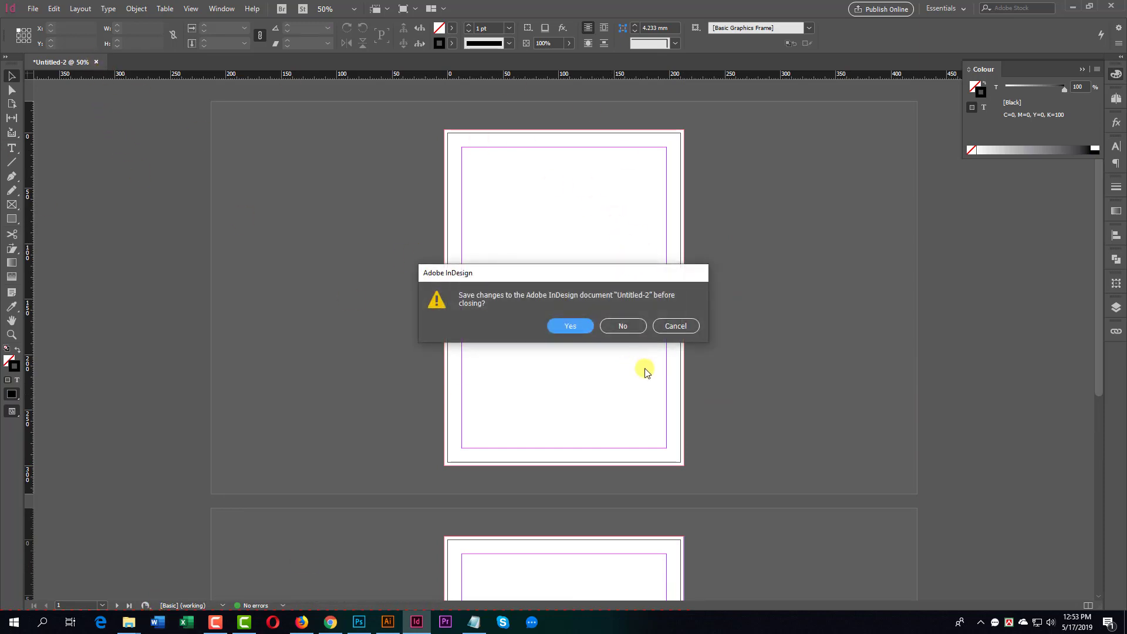
{"action": "left_click", "coordinate": [625, 327]}
{"action": "left_click", "coordinate": [129, 622]}
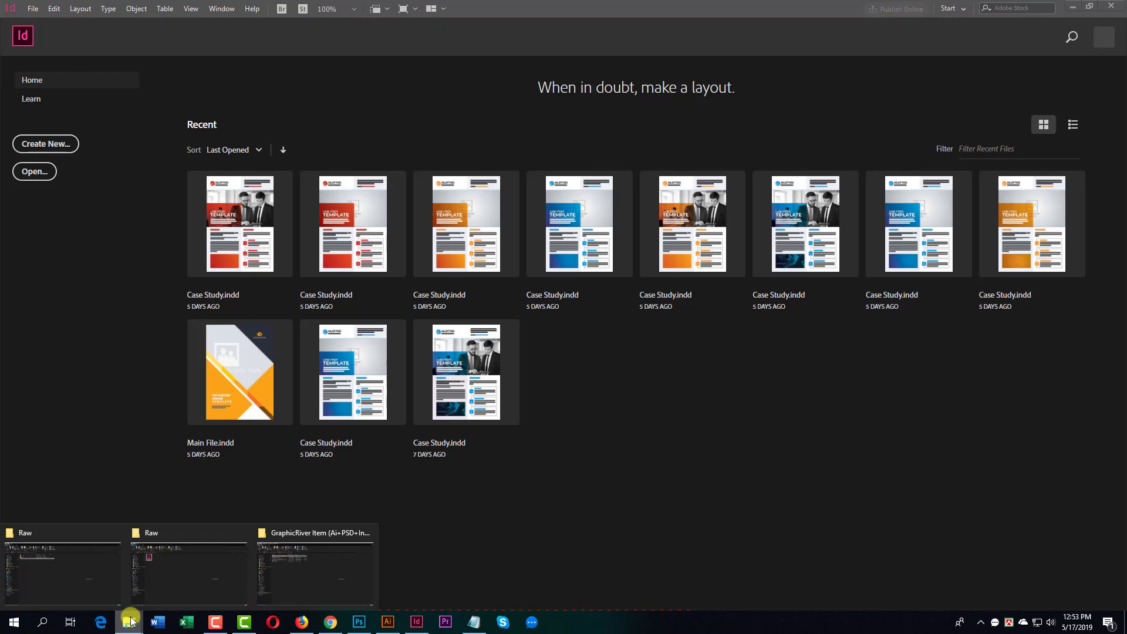
{"action": "left_click", "coordinate": [159, 579]}
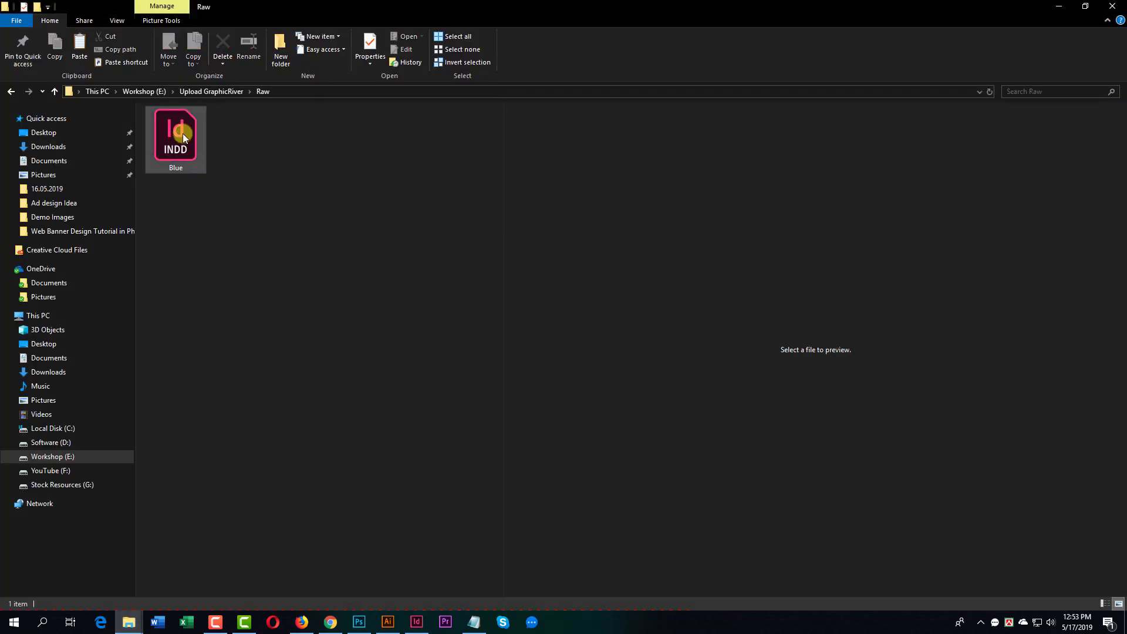
{"action": "left_click_drag", "start_coordinate": [174, 133], "coordinate": [681, 449]}
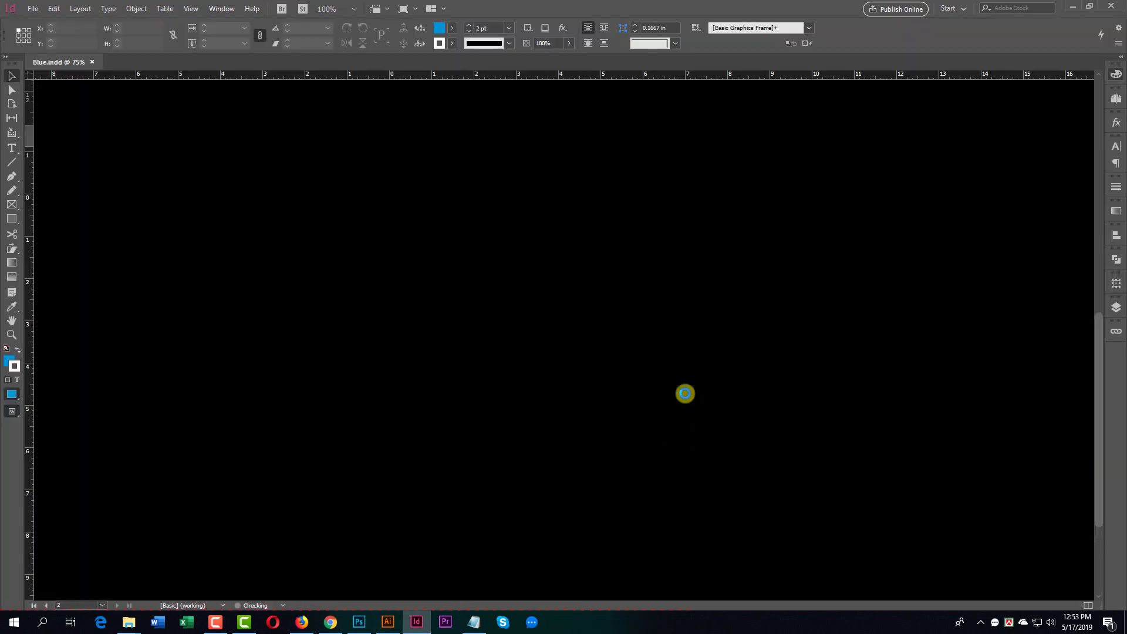
- Show the guides and inspect how the first page's background meets the upper-left bleed corner
{"action": "scroll", "coordinate": [608, 281], "scroll_direction": "up", "scroll_amount": 10}
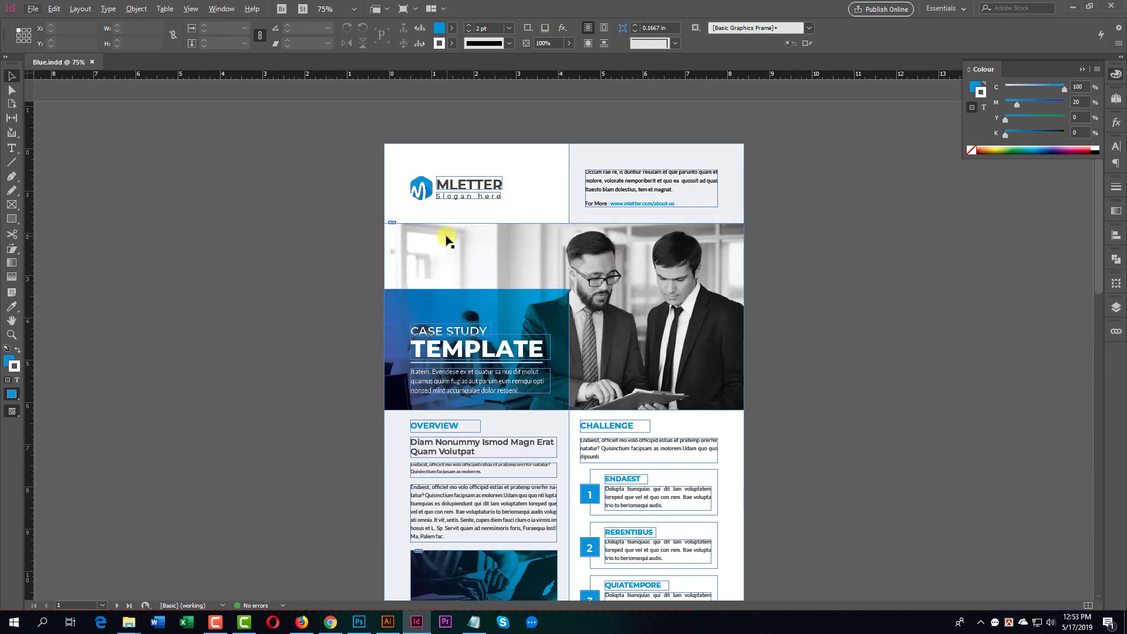
{"action": "key", "text": "ctrl+semicolon"}
{"action": "left_click_drag", "start_coordinate": [360, 139], "coordinate": [466, 205]}
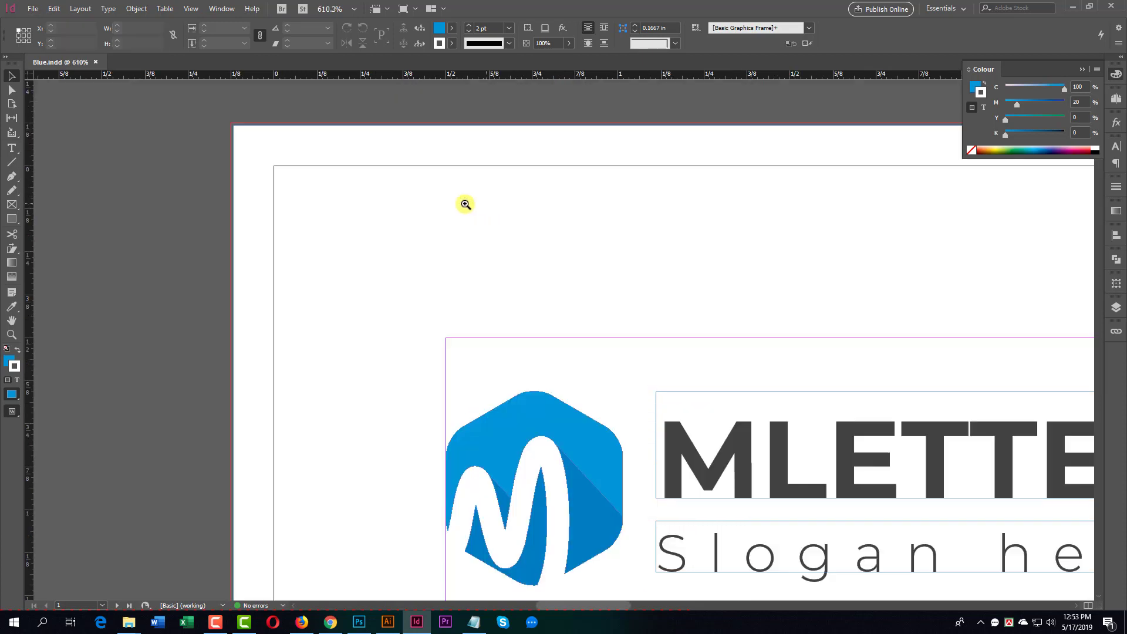
{"action": "left_click_drag", "start_coordinate": [251, 132], "coordinate": [489, 305]}
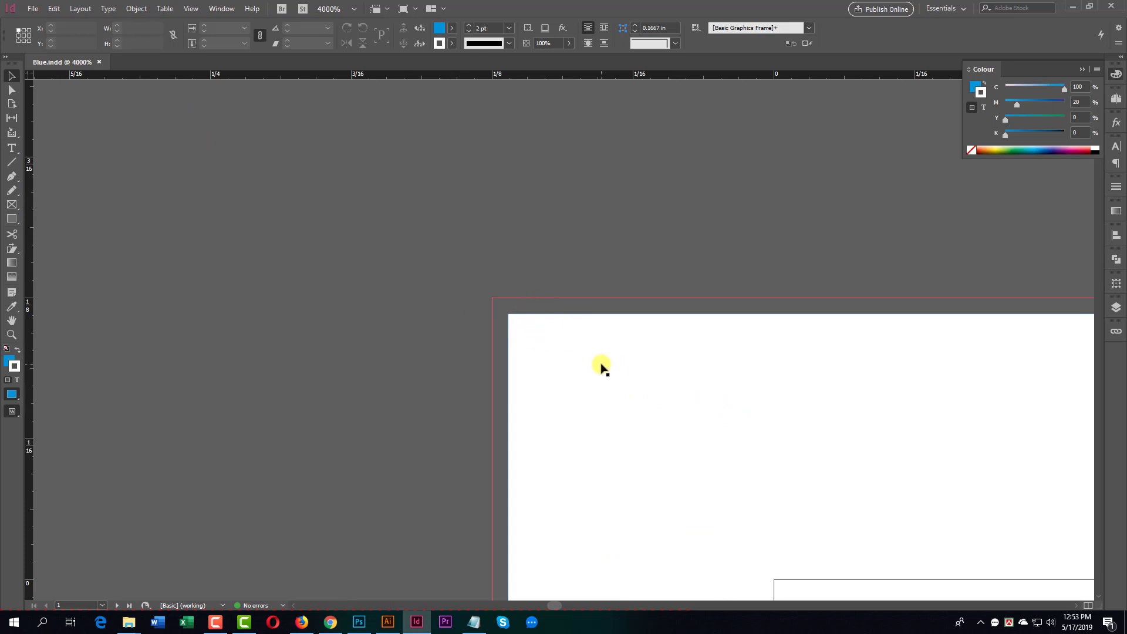
- Snap the first page's white background rectangle to the bleed corner at X -0.125 in, Y -0.125 in
{"action": "left_click", "coordinate": [546, 358]}
{"action": "mouse_move", "coordinate": [546, 353]}
{"action": "left_mouse_down"}
{"action": "mouse_move", "coordinate": [579, 398]}
{"action": "mouse_move", "coordinate": [541, 378]}
{"action": "mouse_move", "coordinate": [546, 355]}
{"action": "left_mouse_up"}
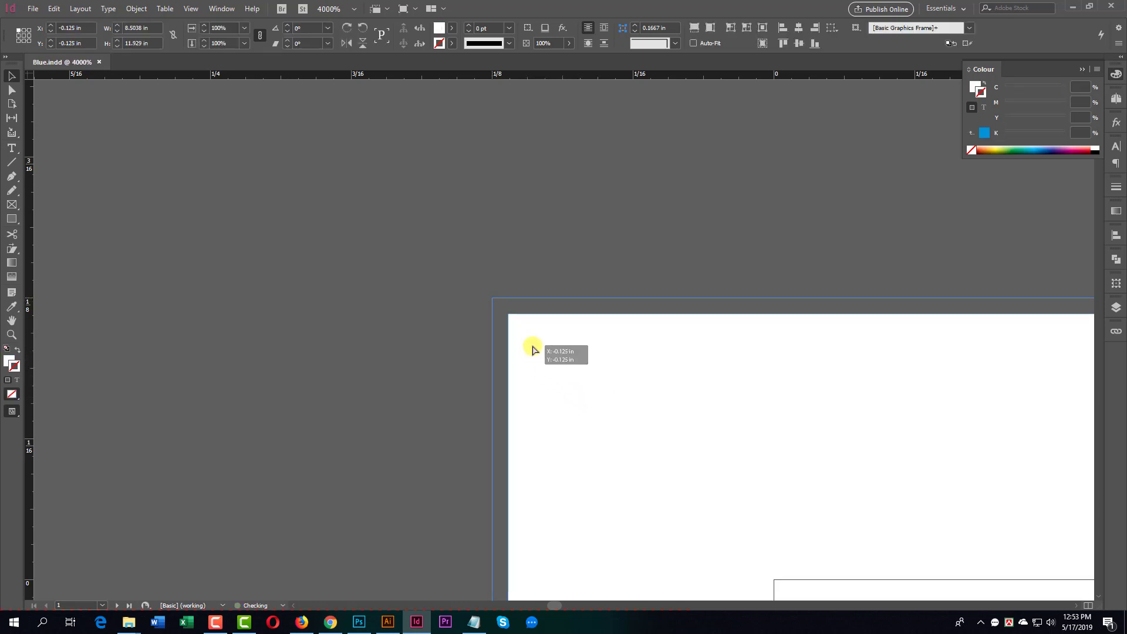
{"action": "key", "text": "ctrl+z"}
{"action": "scroll", "coordinate": [640, 355], "scroll_direction": "down", "scroll_amount": 3}
{"action": "key", "text": "ctrl+1"}
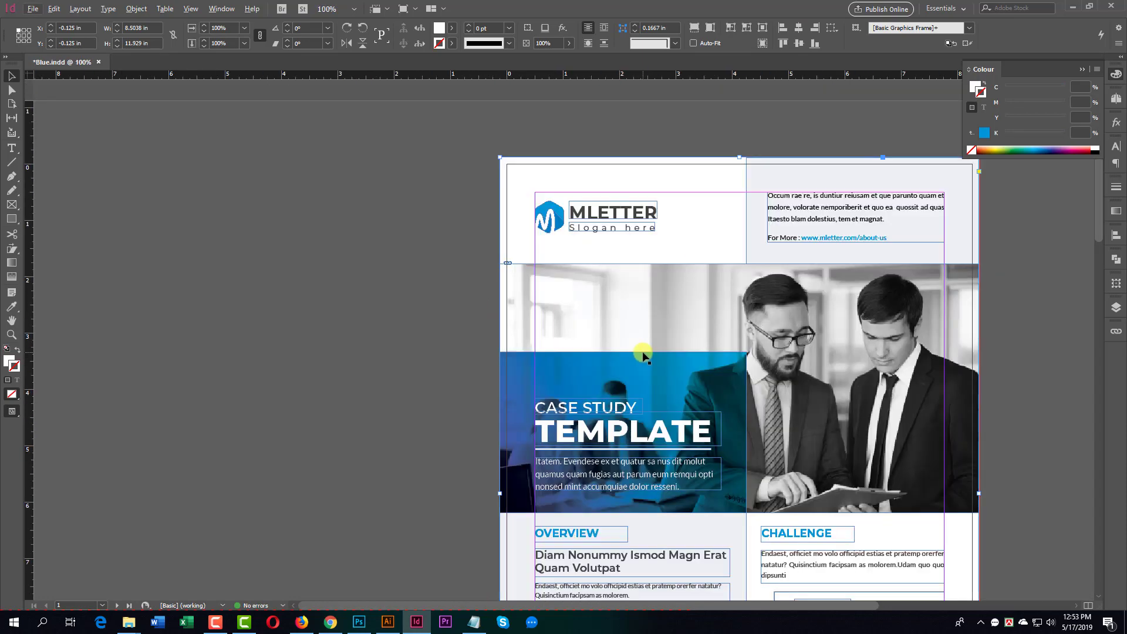
- Deselect the background and look over the finished case study layout from the first page to the start of the second
{"action": "scroll", "coordinate": [684, 342], "scroll_direction": "down", "scroll_amount": 3}
{"action": "scroll", "coordinate": [629, 335], "scroll_direction": "up", "scroll_amount": 3}
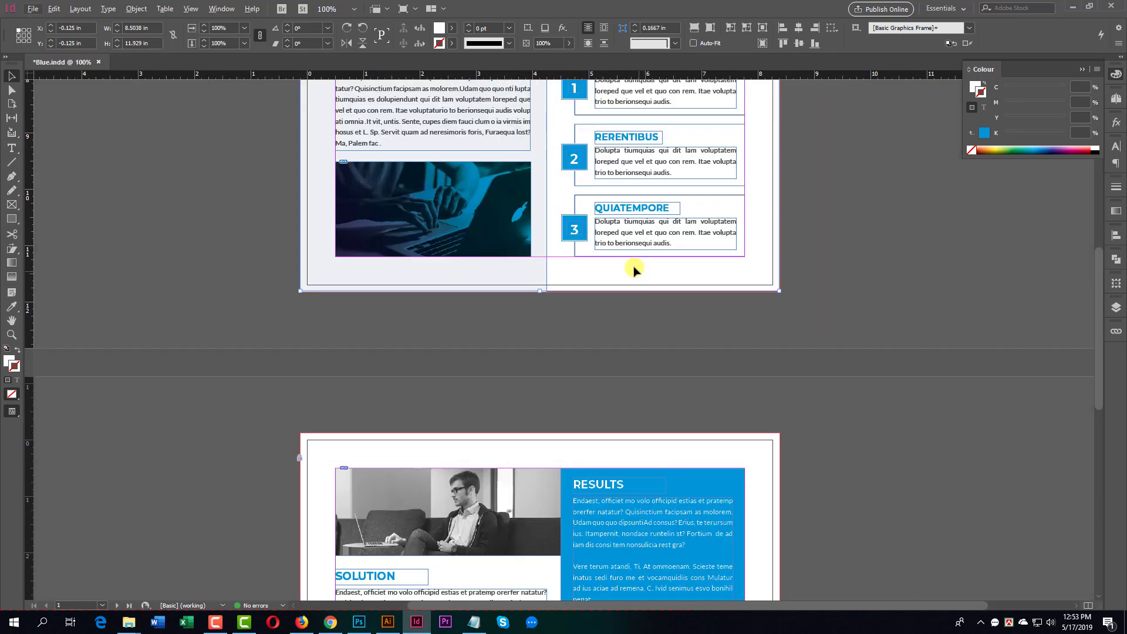
{"action": "scroll", "coordinate": [634, 269], "scroll_direction": "up", "scroll_amount": 4}
{"action": "scroll", "coordinate": [656, 267], "scroll_direction": "up", "scroll_amount": 4}
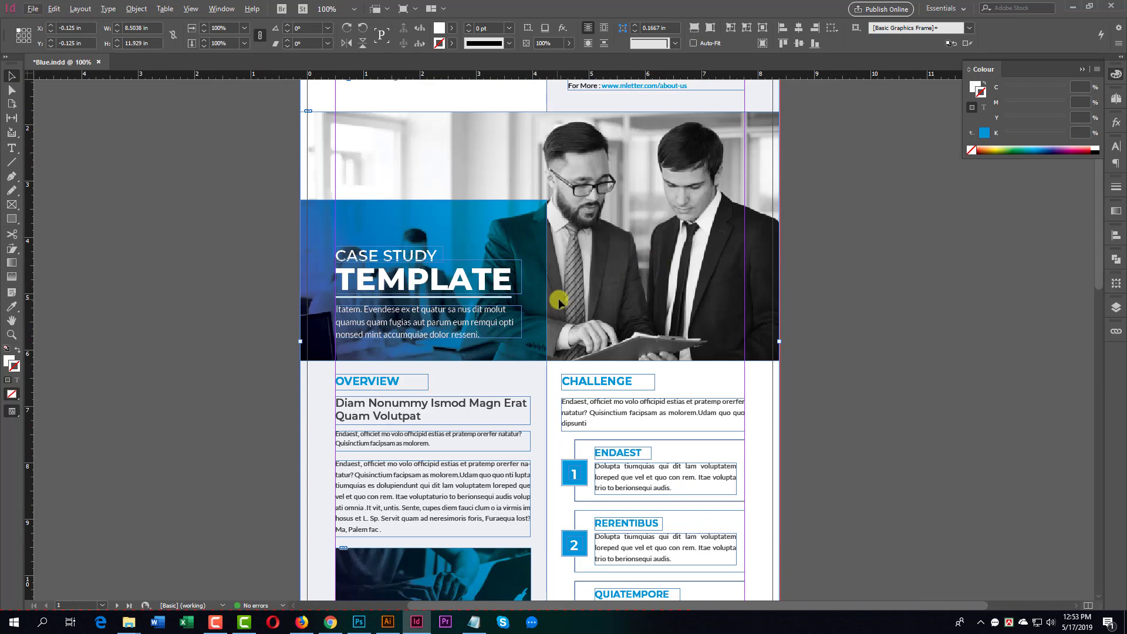
{"action": "scroll", "coordinate": [716, 292], "scroll_direction": "up", "scroll_amount": 4}
{"action": "left_click", "coordinate": [830, 261]}
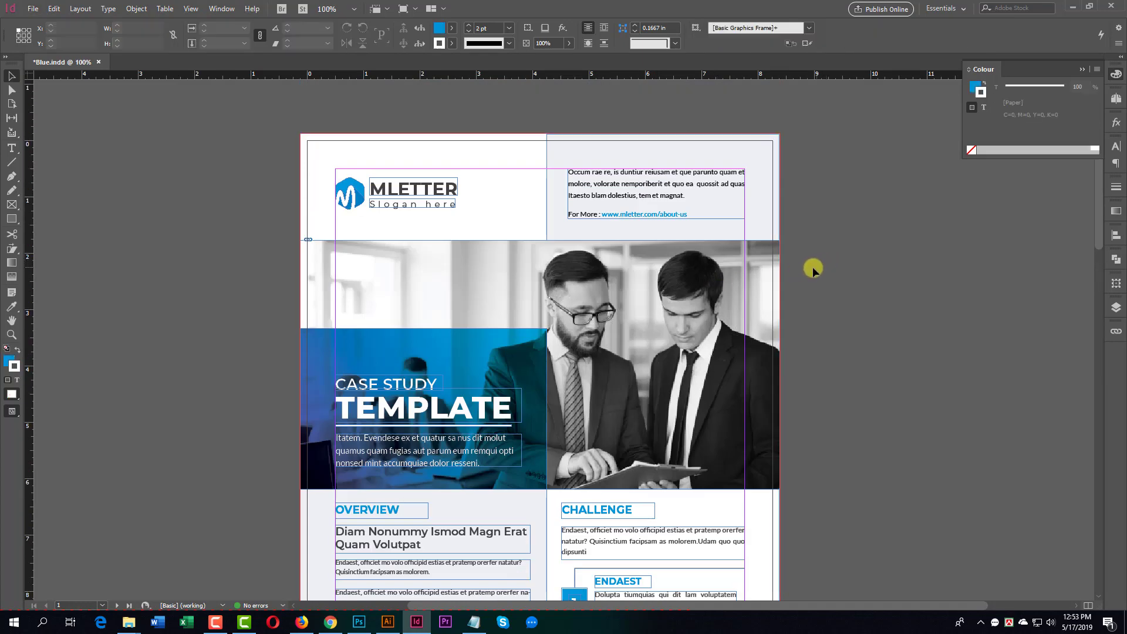
{"action": "scroll", "coordinate": [814, 269], "scroll_direction": "down", "scroll_amount": 4}
{"action": "scroll", "coordinate": [803, 266], "scroll_direction": "up", "scroll_amount": 5}
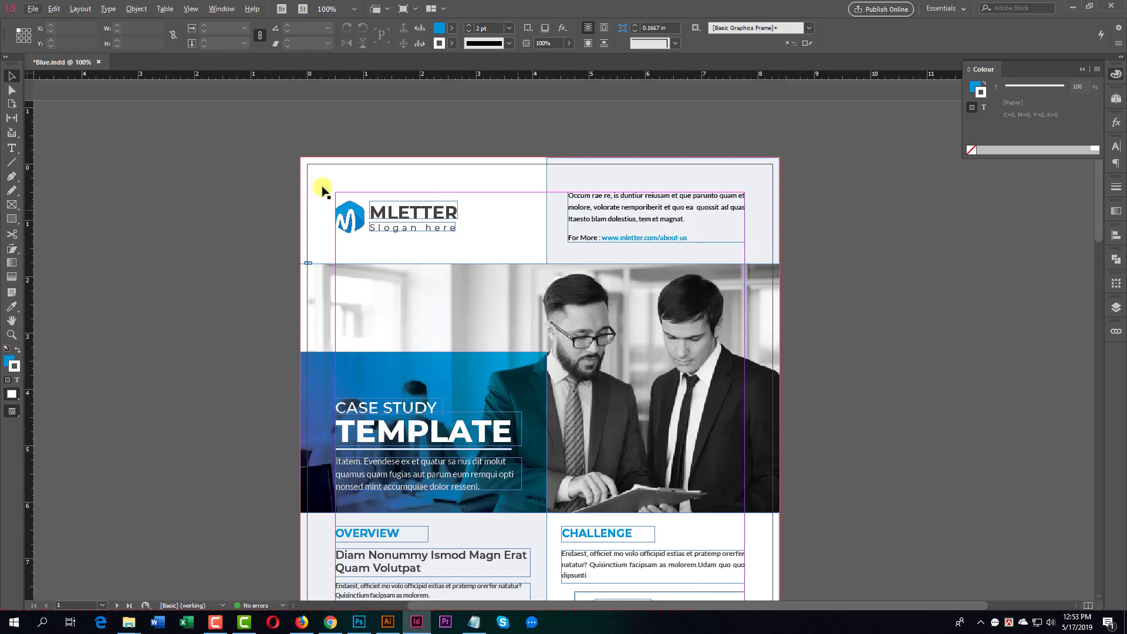
- Examine the font and size settings of the header, logo, title, overview, challenge and results texts on both pages
{"action": "left_click", "coordinate": [11, 148]}
{"action": "left_click_drag", "start_coordinate": [591, 196], "coordinate": [724, 239]}
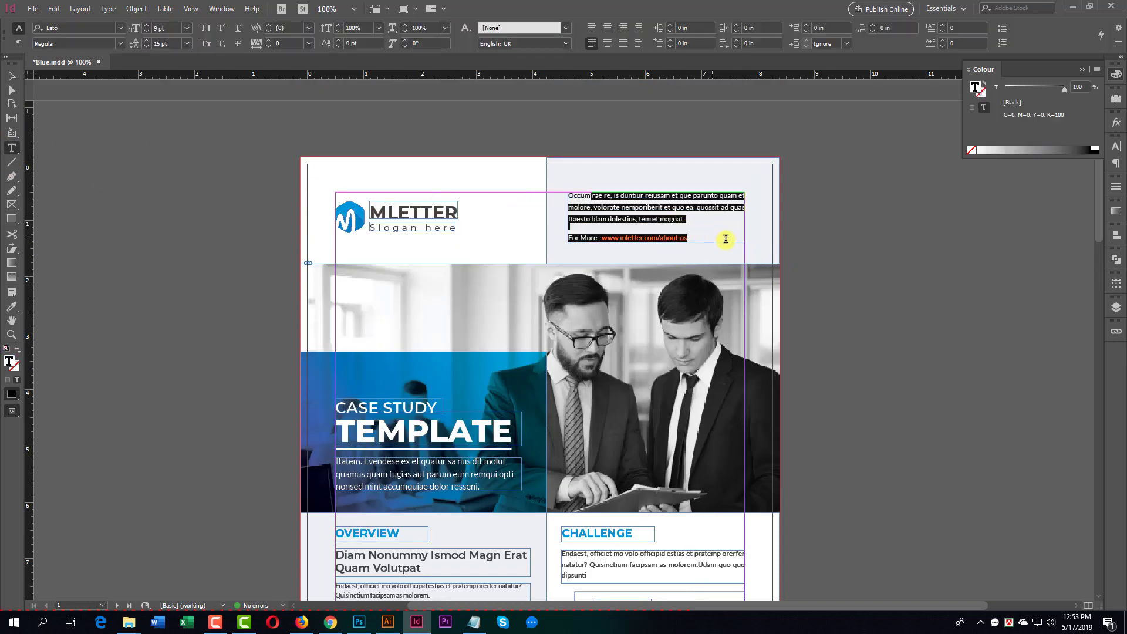
{"action": "left_click_drag", "start_coordinate": [391, 210], "coordinate": [462, 234]}
{"action": "scroll", "coordinate": [468, 305], "scroll_direction": "down", "scroll_amount": 6}
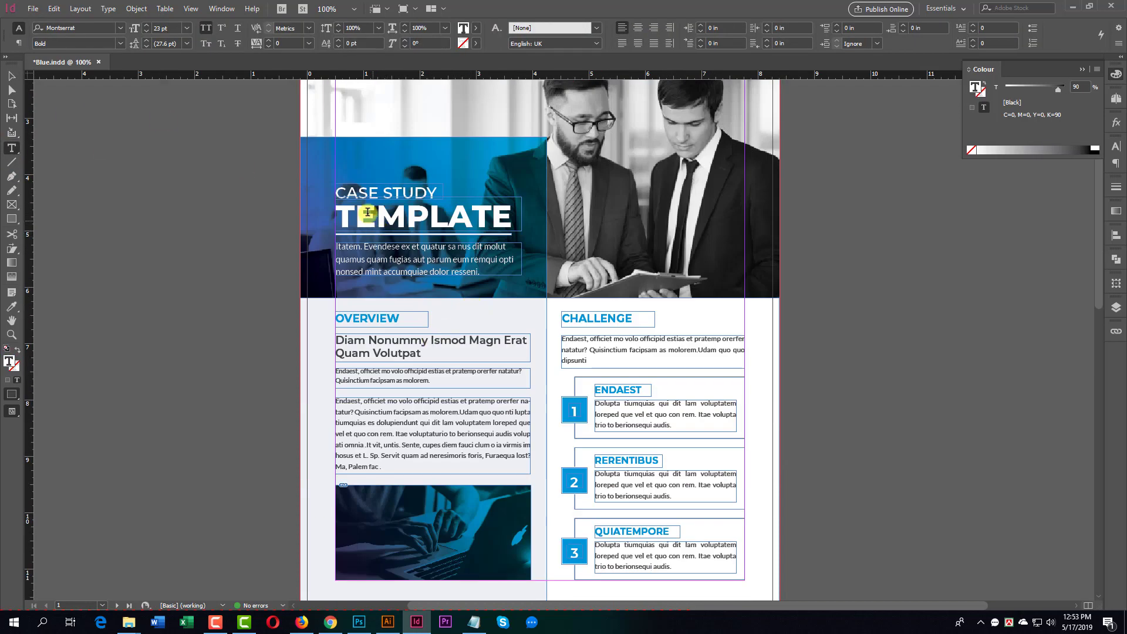
{"action": "left_click_drag", "start_coordinate": [376, 216], "coordinate": [473, 223]}
{"action": "double_click", "coordinate": [382, 352]}
{"action": "left_click_drag", "start_coordinate": [376, 423], "coordinate": [383, 468]}
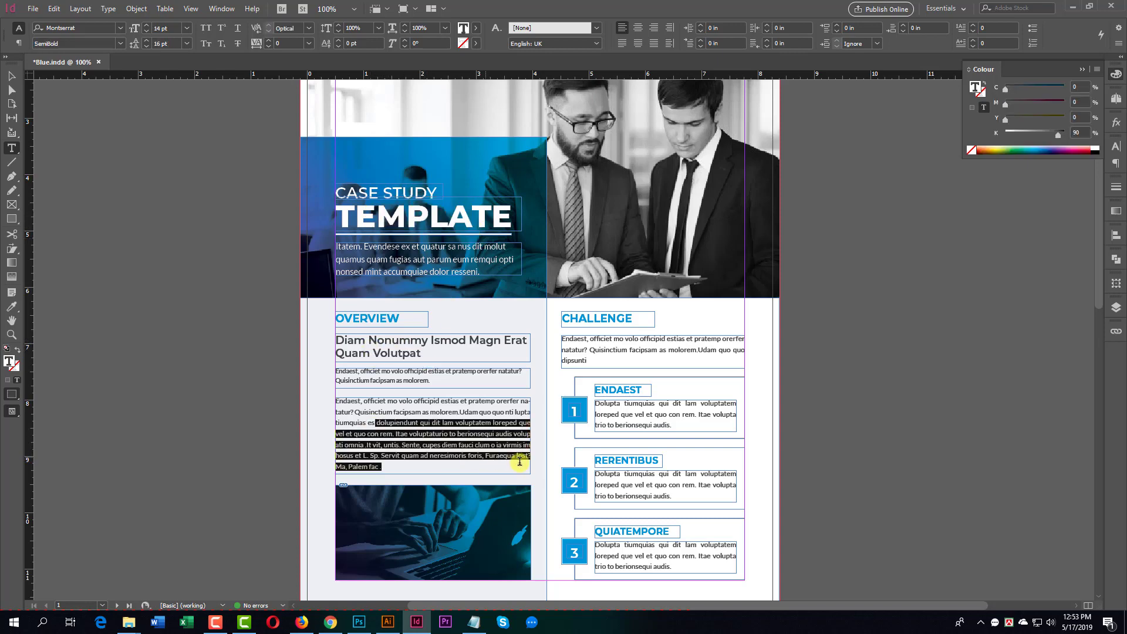
{"action": "left_click_drag", "start_coordinate": [616, 403], "coordinate": [685, 428]}
{"action": "scroll", "coordinate": [684, 428], "scroll_direction": "down", "scroll_amount": 6}
{"action": "left_click_drag", "start_coordinate": [615, 342], "coordinate": [593, 450]}
{"action": "scroll", "coordinate": [670, 375], "scroll_direction": "down", "scroll_amount": 7}
{"action": "scroll", "coordinate": [465, 277], "scroll_direction": "down", "scroll_amount": 6}
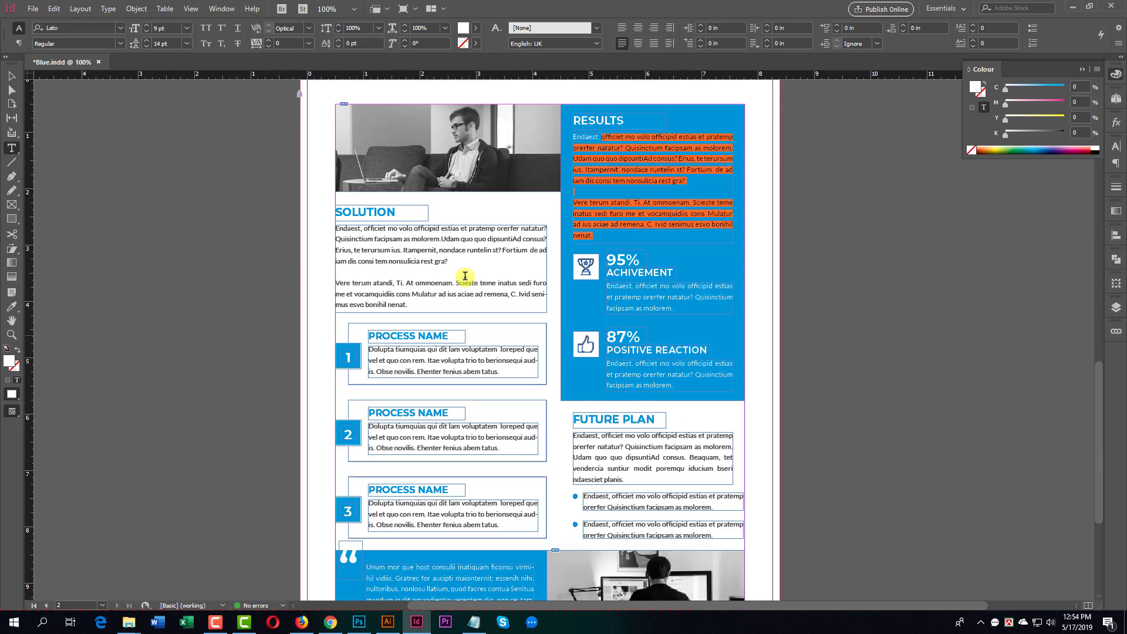
{"action": "left_click", "coordinate": [13, 77]}
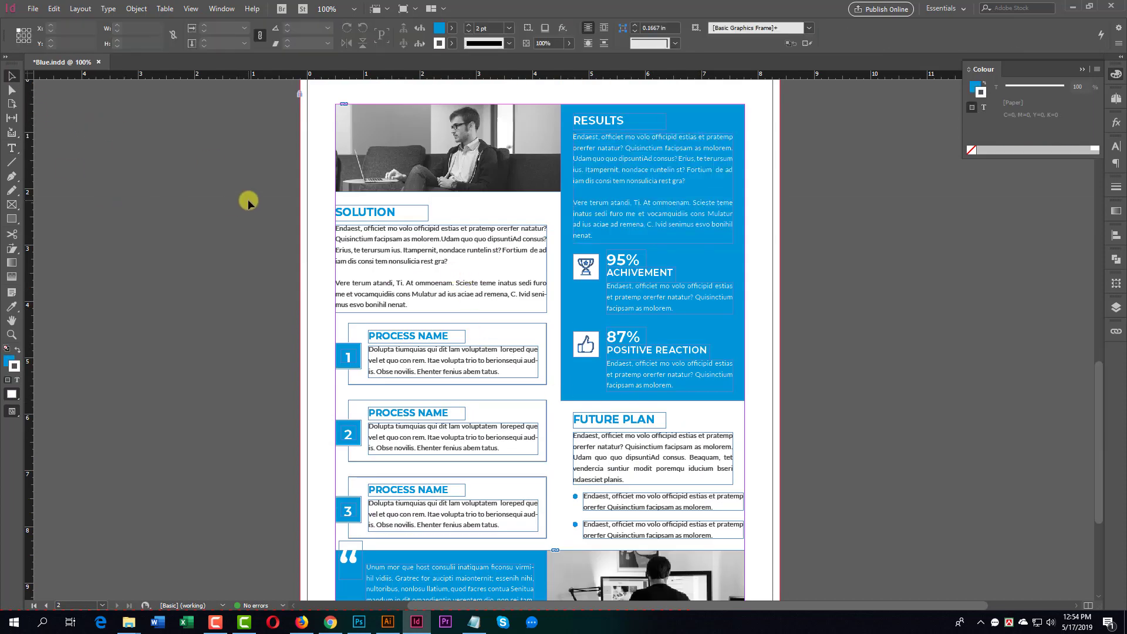
- Move the cover photo of the two businessmen and its blue gradient overlay off the first page onto the pasteboard
{"action": "key", "text": "ctrl+minus"}
{"action": "key", "text": "ctrl+minus"}
{"action": "key", "text": "ctrl+minus"}
{"action": "key", "text": "ctrl+equal"}
{"action": "scroll", "coordinate": [503, 163], "scroll_direction": "up", "scroll_amount": 5}
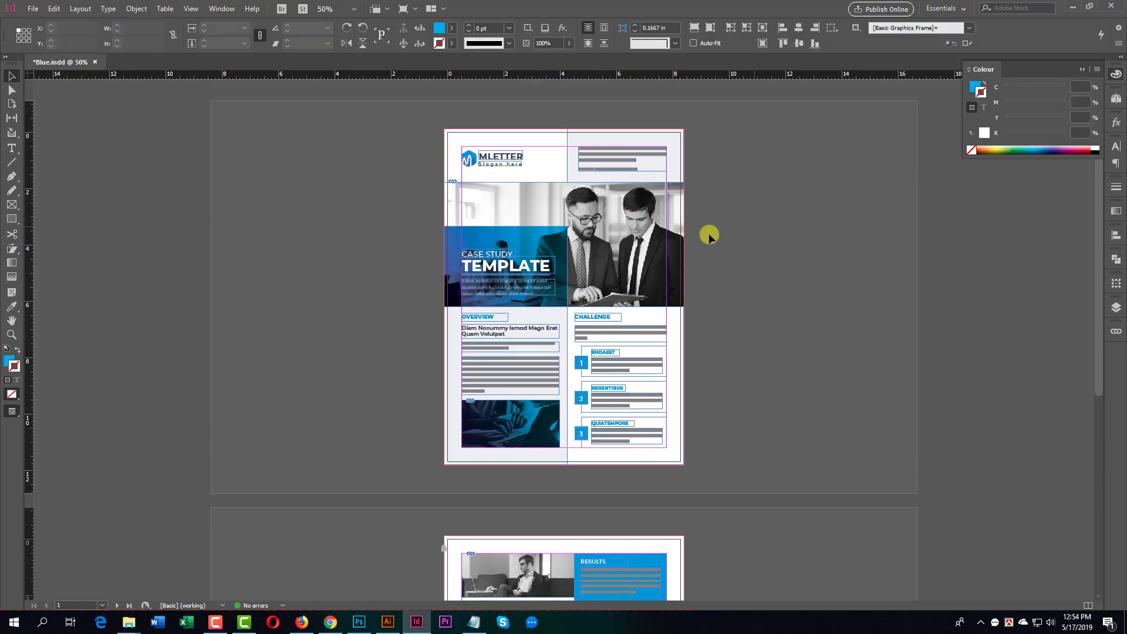
{"action": "left_click", "coordinate": [646, 244]}
{"action": "left_click", "coordinate": [765, 245]}
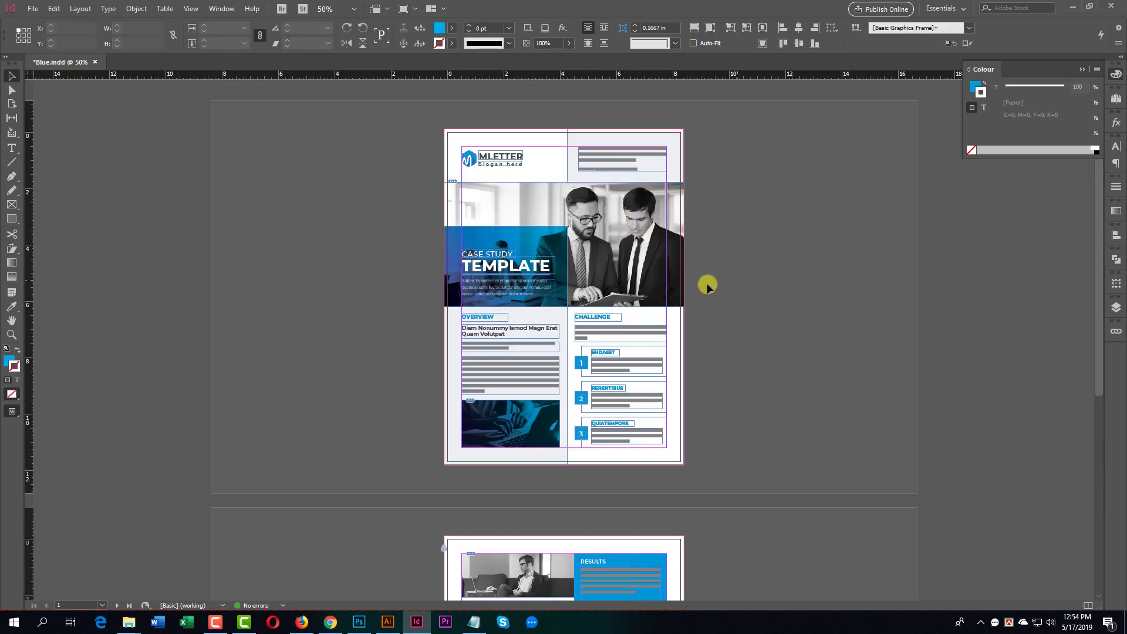
{"action": "scroll", "coordinate": [616, 253], "scroll_direction": "down", "scroll_amount": 3}
{"action": "scroll", "coordinate": [619, 256], "scroll_direction": "up", "scroll_amount": 3}
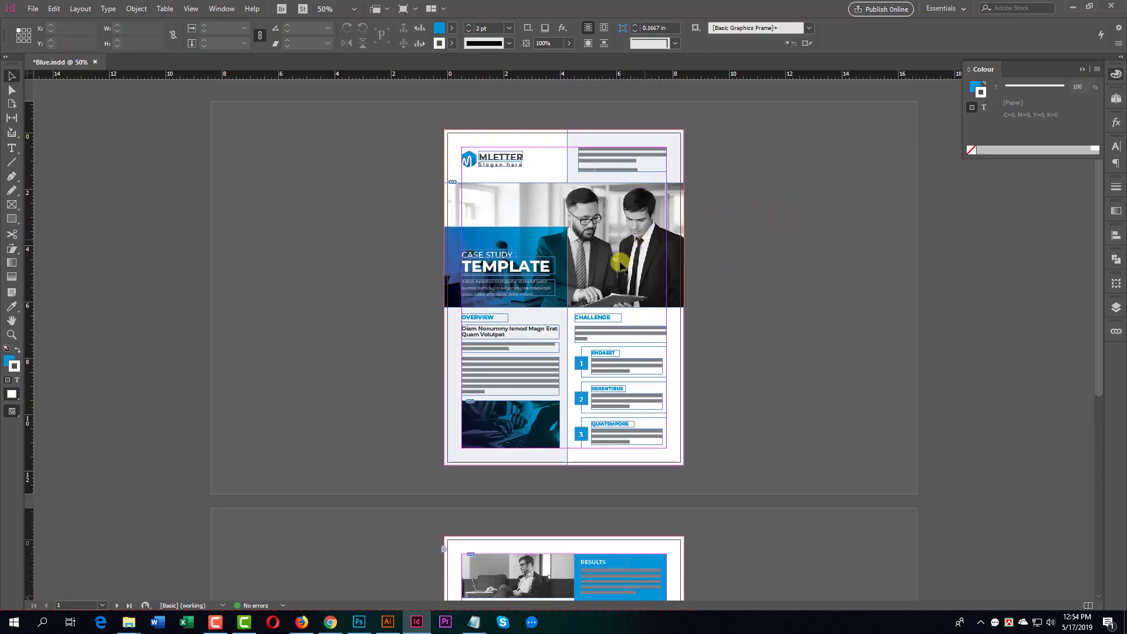
{"action": "left_click_drag", "start_coordinate": [619, 257], "coordinate": [317, 269]}
{"action": "left_click_drag", "start_coordinate": [555, 241], "coordinate": [388, 260]}
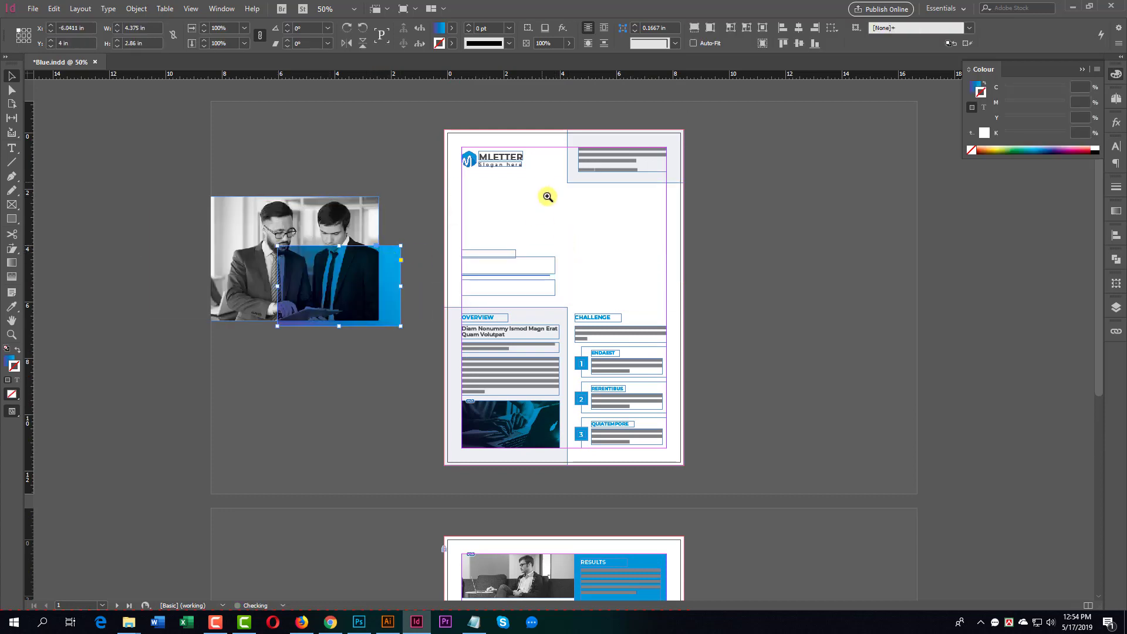
- Draw a bleed-wide frame about 8.52 x 3.97 in across the empty cover area and place adult-business-communication-1855270 in it
{"action": "key", "text": "m"}
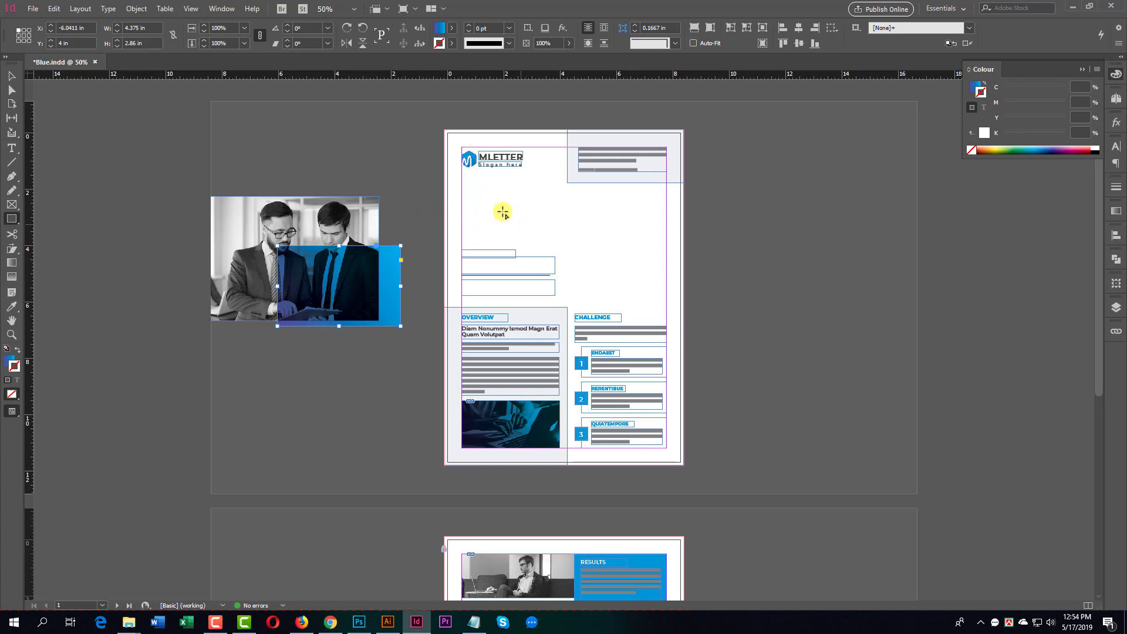
{"action": "left_click_drag", "start_coordinate": [444, 189], "coordinate": [684, 303]}
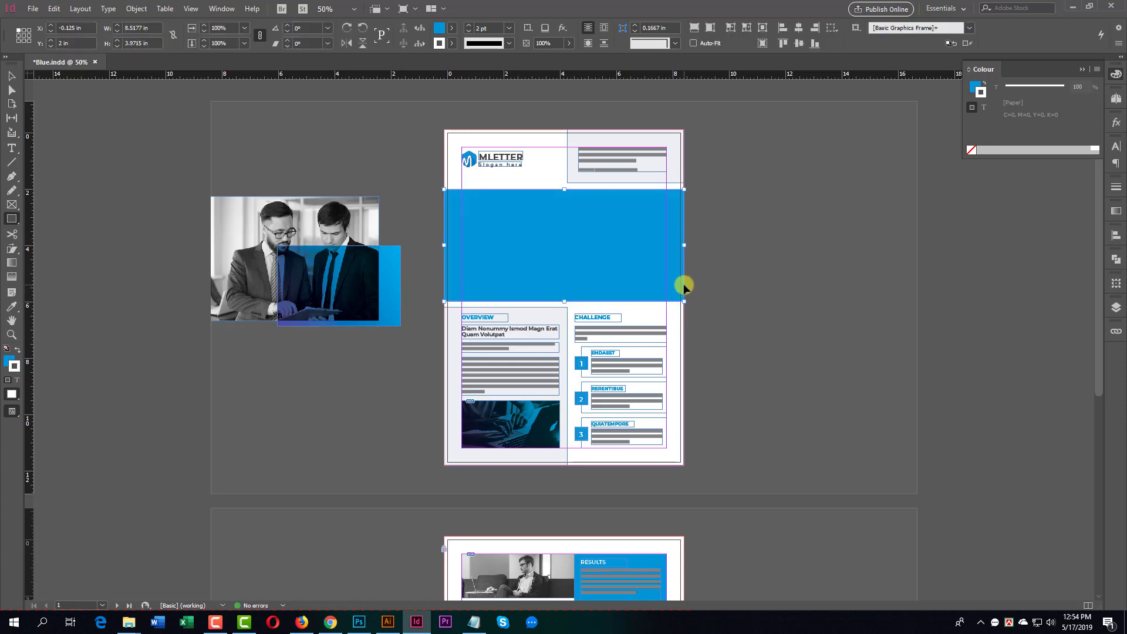
{"action": "key", "text": "ctrl+d"}
{"action": "double_click", "coordinate": [213, 221]}
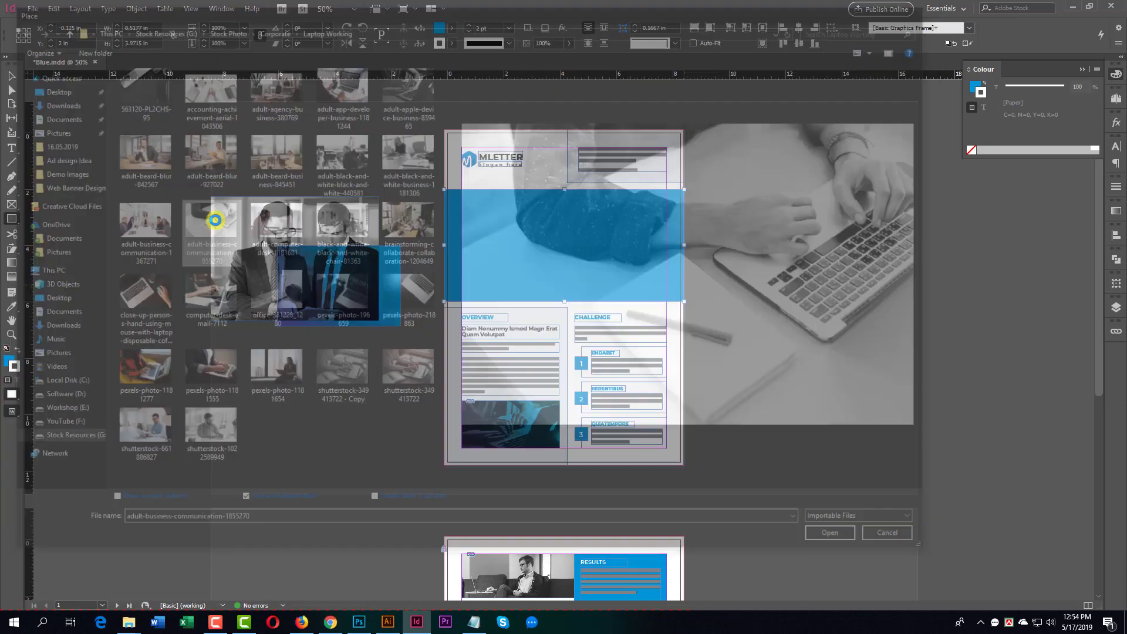
- Move the blue gradient overlay onto the lower-left part of the new cover photo and show its blending effects
{"action": "key", "text": "v"}
{"action": "left_click_drag", "start_coordinate": [390, 290], "coordinate": [538, 225]}
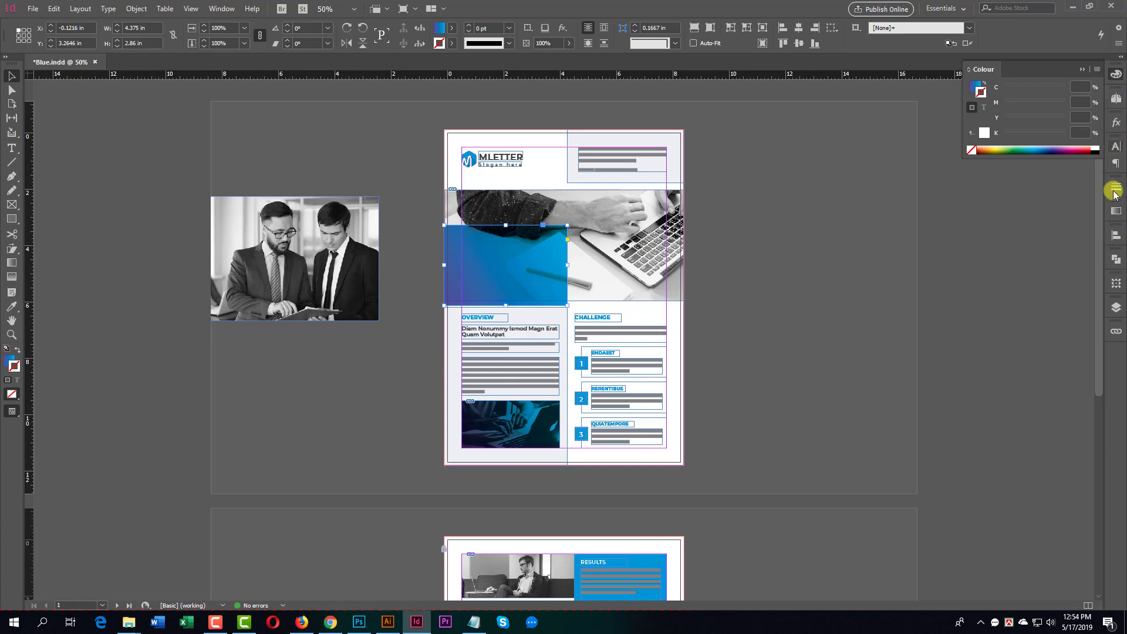
{"action": "left_click", "coordinate": [1116, 122]}
{"action": "left_click", "coordinate": [768, 277]}
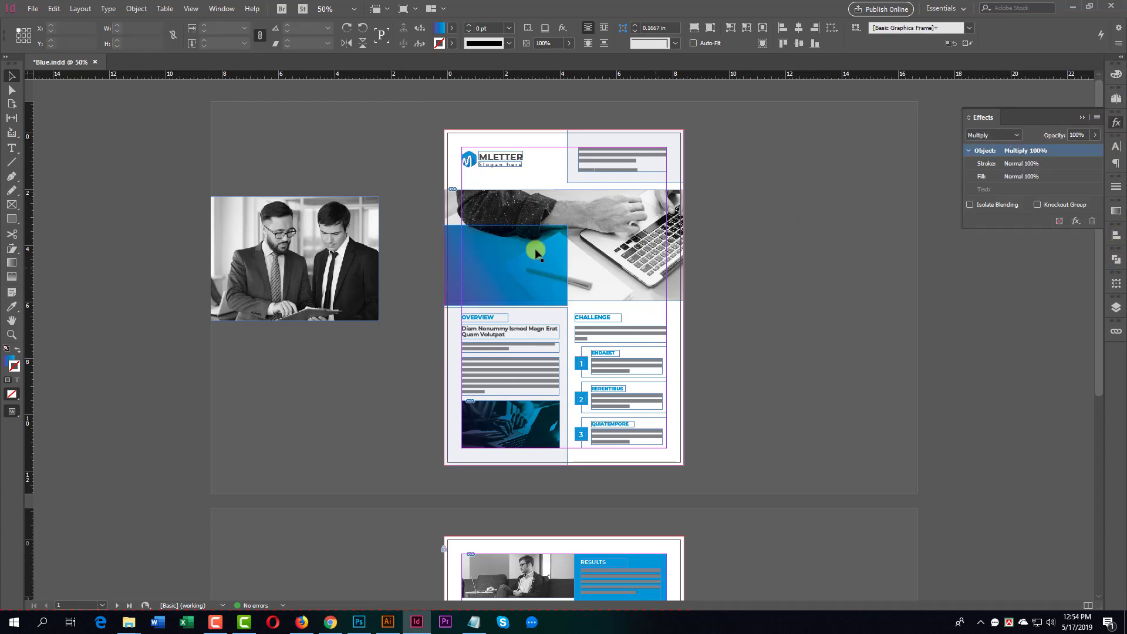
- Try moving the overlay off the page, undo that, and pull the new photo out from under it
{"action": "left_click_drag", "start_coordinate": [486, 242], "coordinate": [398, 251]}
{"action": "key", "text": "ctrl+z"}
{"action": "left_click_drag", "start_coordinate": [644, 251], "coordinate": [794, 264]}
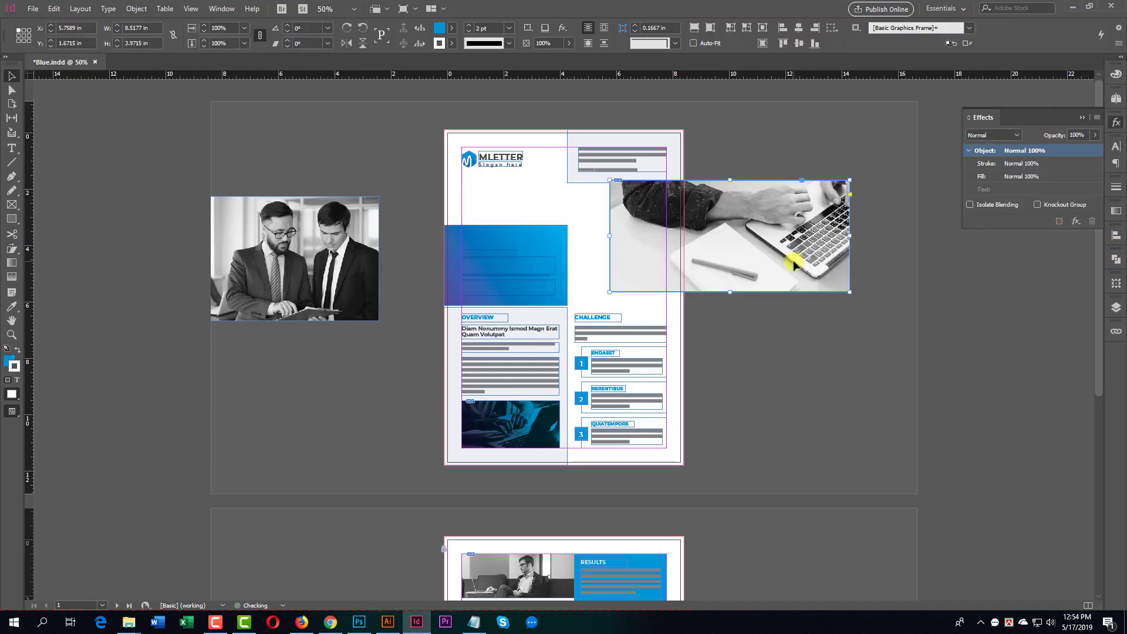
- Undo all the trial edits to the cover photo, overlay and background, back to the opened state of the file
{"action": "key", "text": "ctrl+z"}
{"action": "key", "text": "ctrl+z"}
{"action": "key", "text": "ctrl+z"}
{"action": "key", "text": "ctrl+z"}
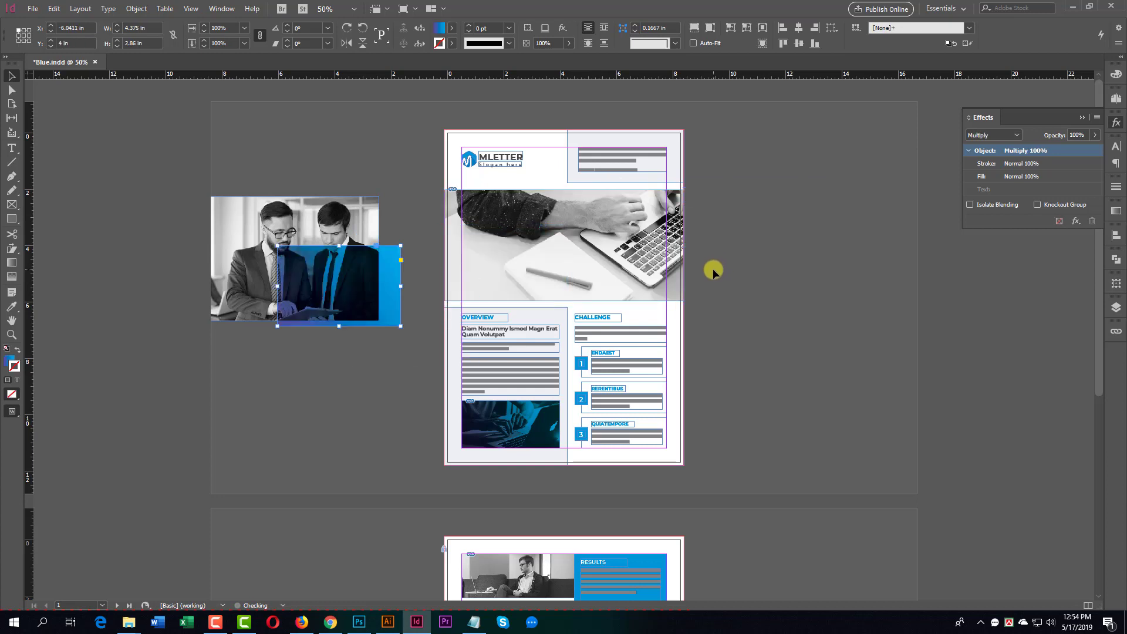
{"action": "key", "text": "ctrl+z"}
{"action": "key", "text": "ctrl+z"}
{"action": "key", "text": "ctrl+z"}
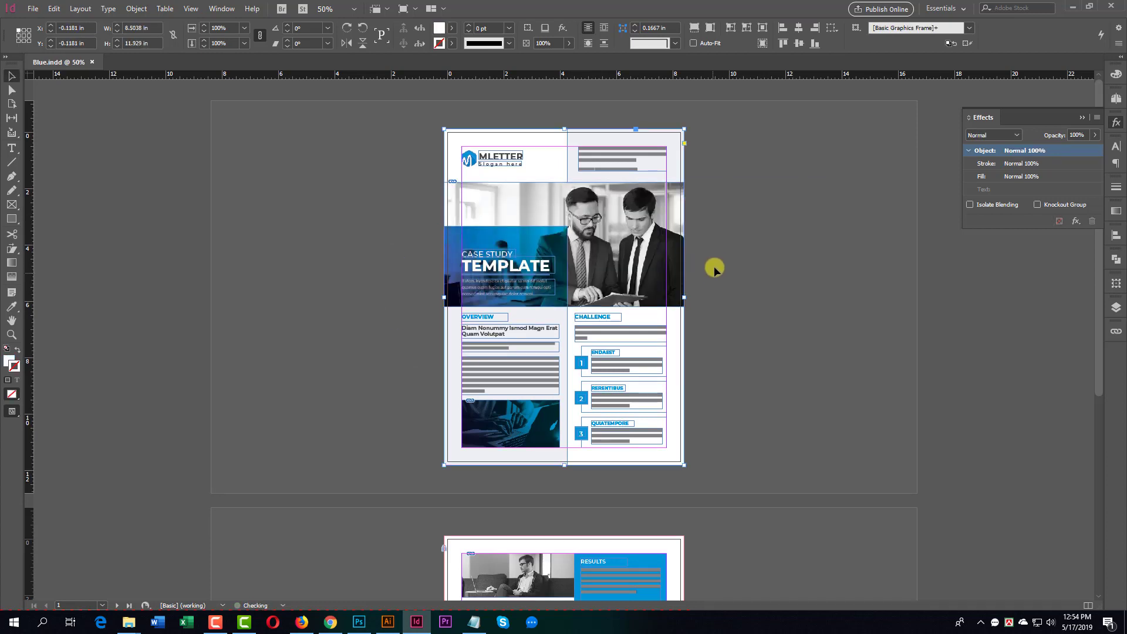
- Try saving the Blue document under its own name in the InDesign CS4 or later (IDML) format
{"action": "left_click", "coordinate": [720, 254]}
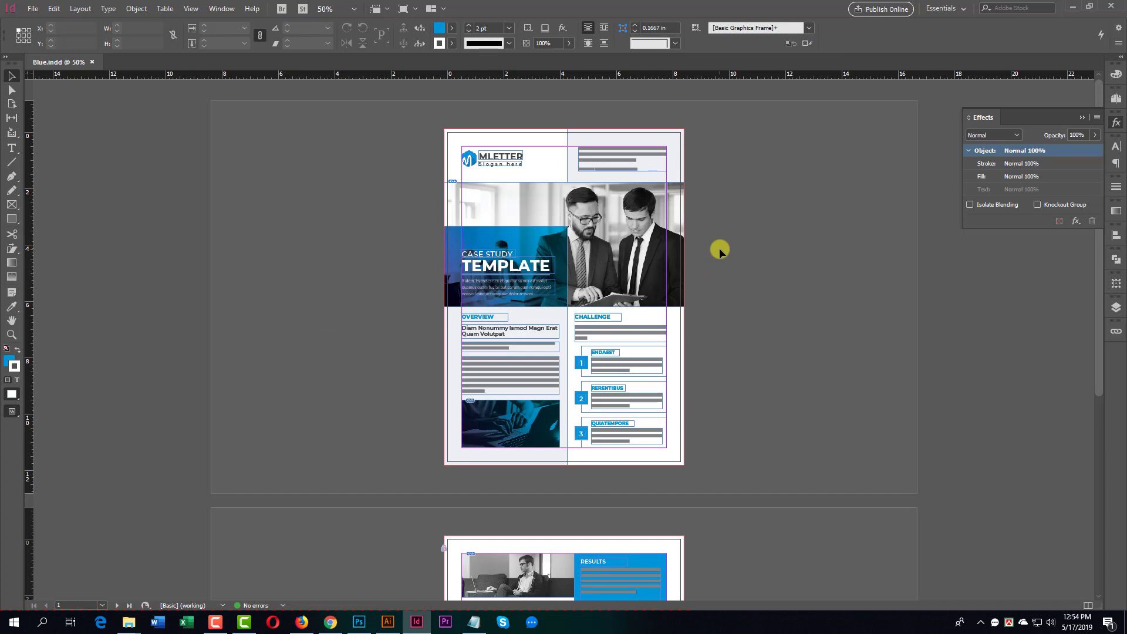
{"action": "key", "text": "ctrl+shift+s"}
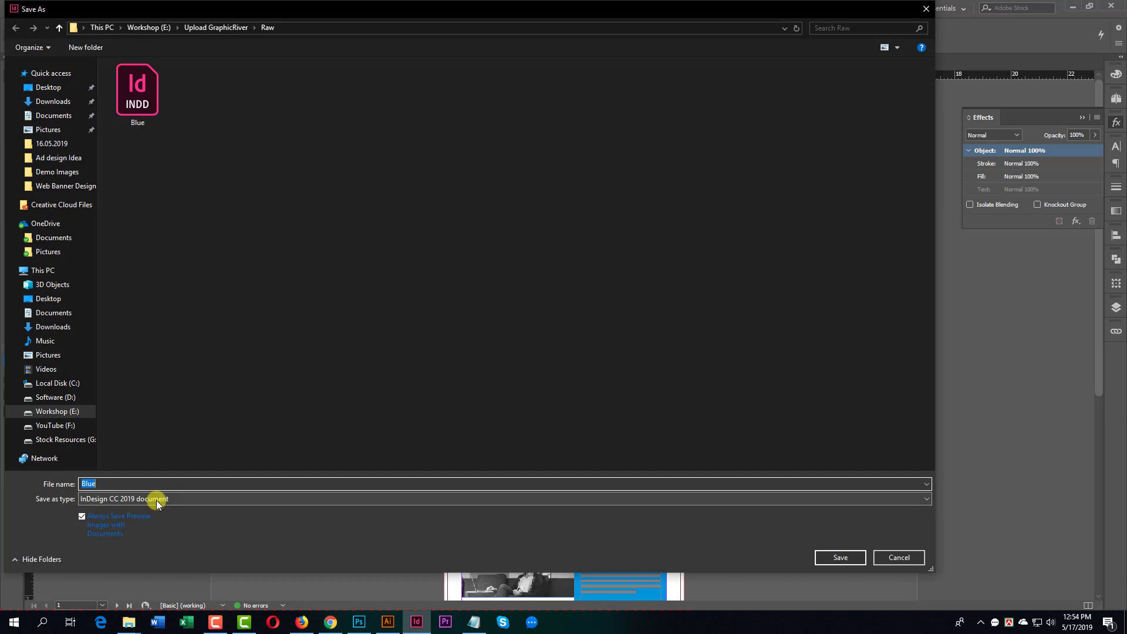
{"action": "left_click", "coordinate": [163, 502]}
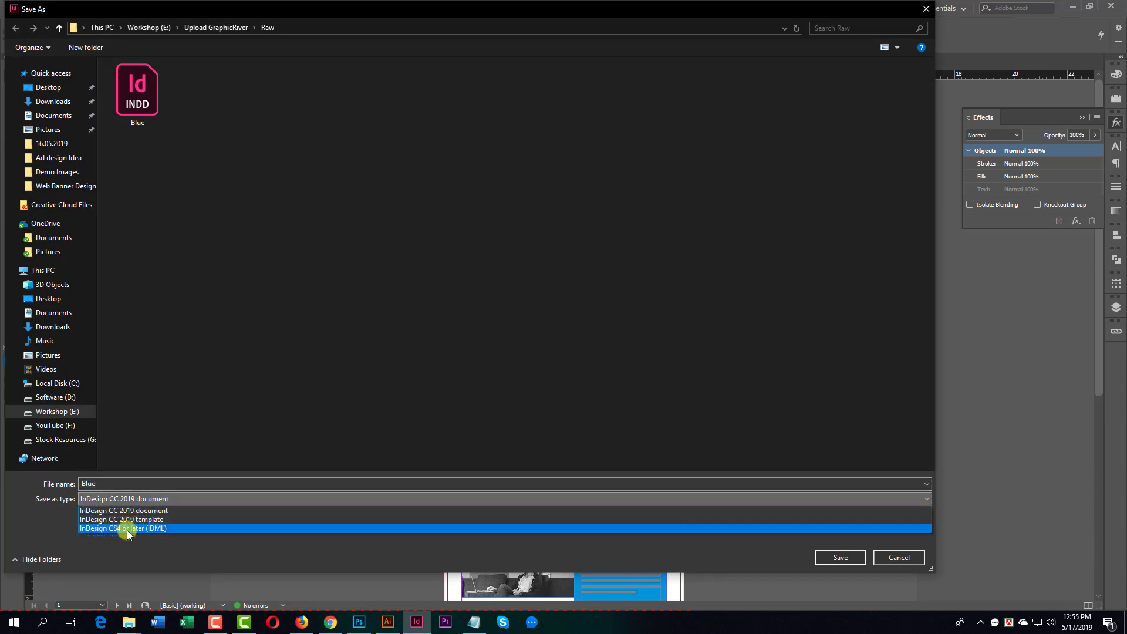
{"action": "left_click", "coordinate": [182, 532]}
{"action": "key", "text": "Return"}
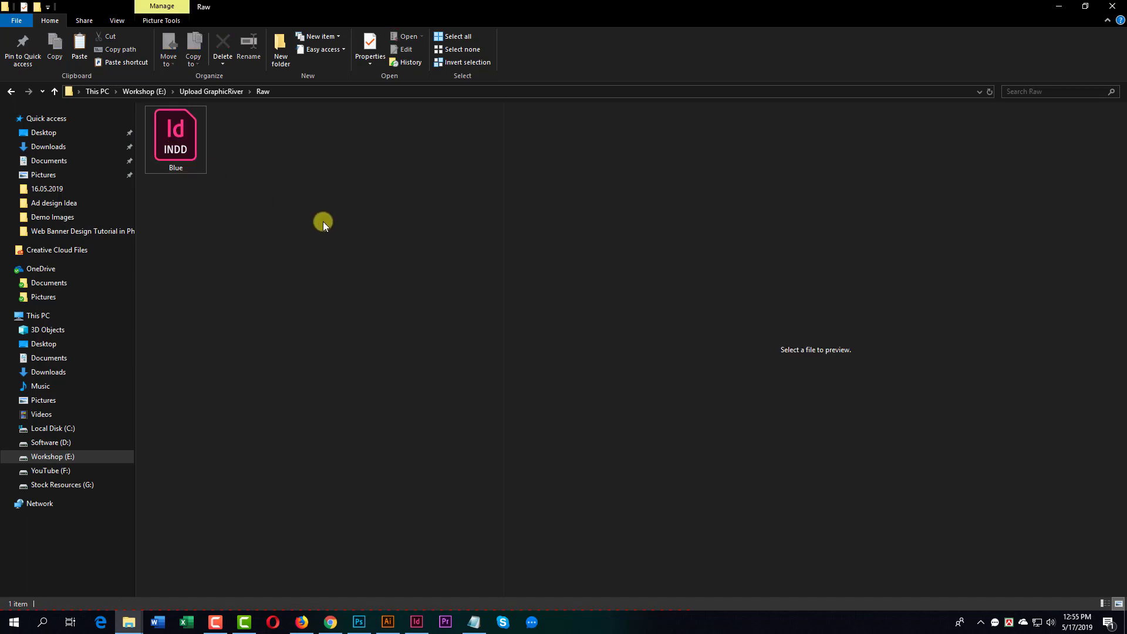
- Switch to File Explorer and create a folder named Blue inside the Raw folder
{"action": "key", "text": "ctrl+shift+n"}
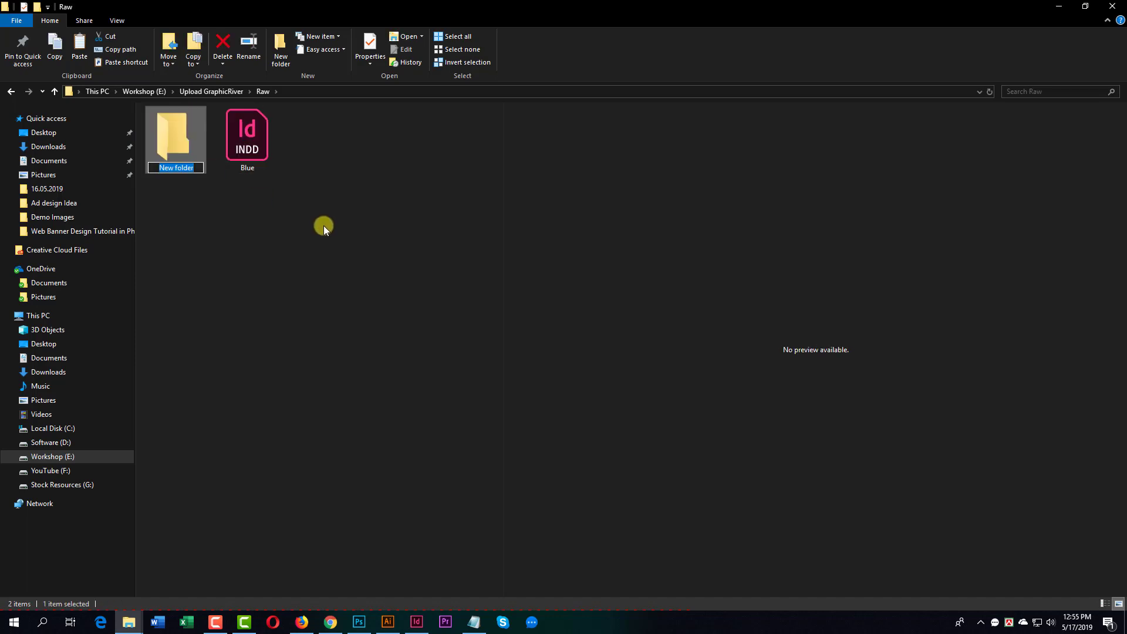
{"action": "type", "text": "Blue"}
{"action": "key", "text": "BackSpace"}
{"action": "key", "text": "BackSpace"}
{"action": "key", "text": "BackSpace"}
{"action": "key", "text": "BackSpace"}
{"action": "type", "text": "Blue"}
{"action": "key", "text": "Return"}
- Create two more folders in Raw, named Red and Orange
{"action": "key", "text": "ctrl+shift+n"}
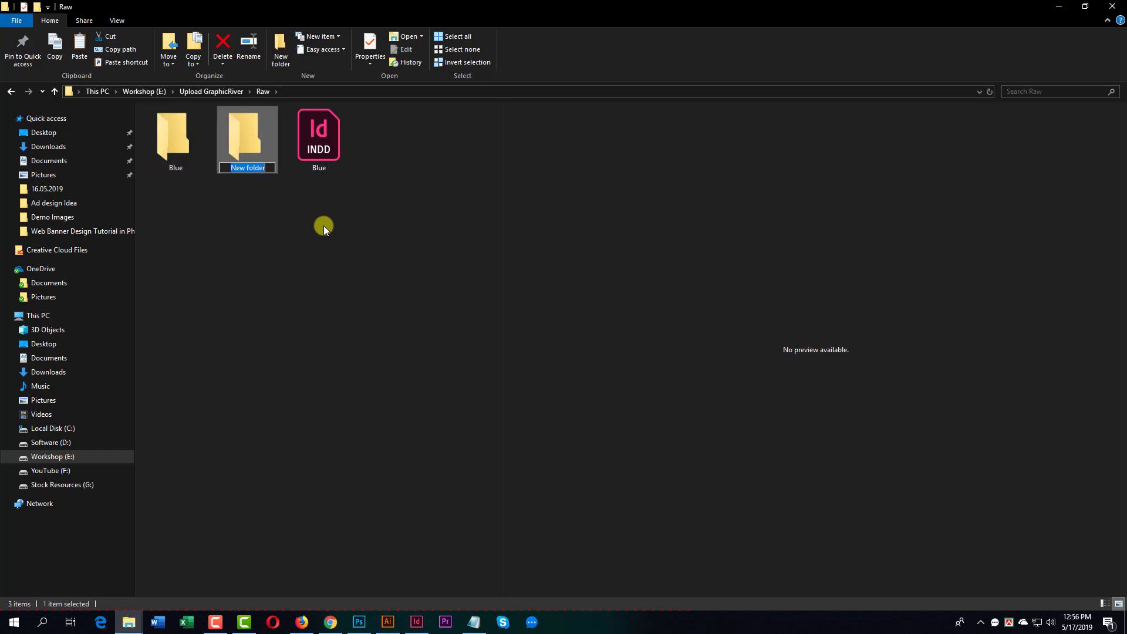
{"action": "type", "text": "Red"}
{"action": "key", "text": "Return"}
{"action": "key", "text": "ctrl+shift+n"}
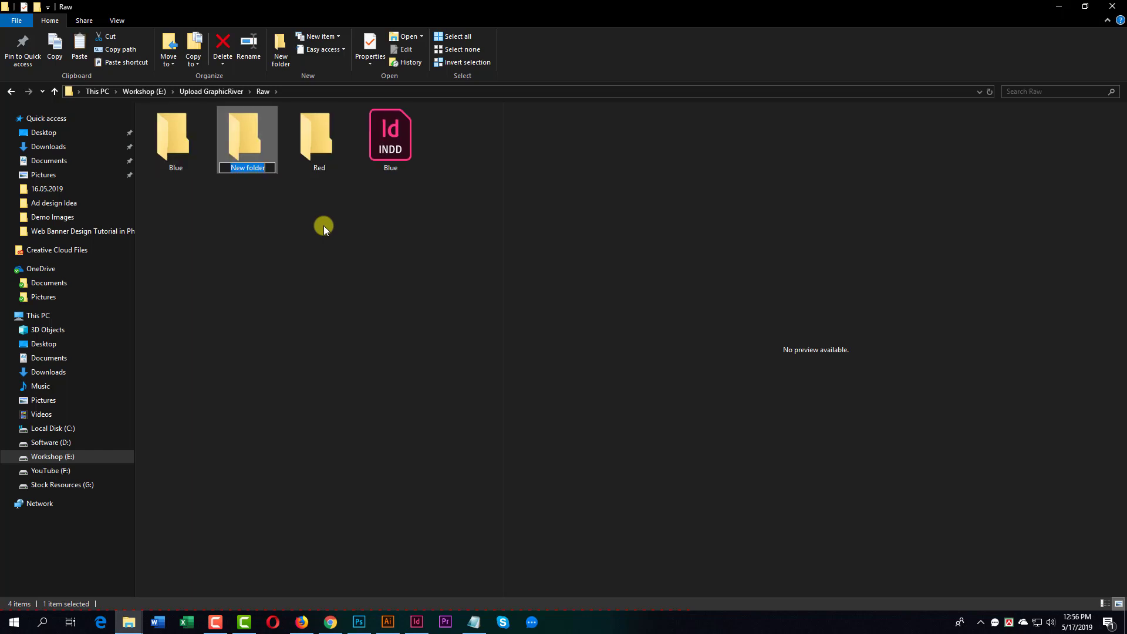
{"action": "type", "text": "Orange"}
{"action": "key", "text": "Return"}
- Create a fourth color folder in Raw, named Green
{"action": "key", "text": "ctrl+shift+n"}
{"action": "type", "text": "Gere"}
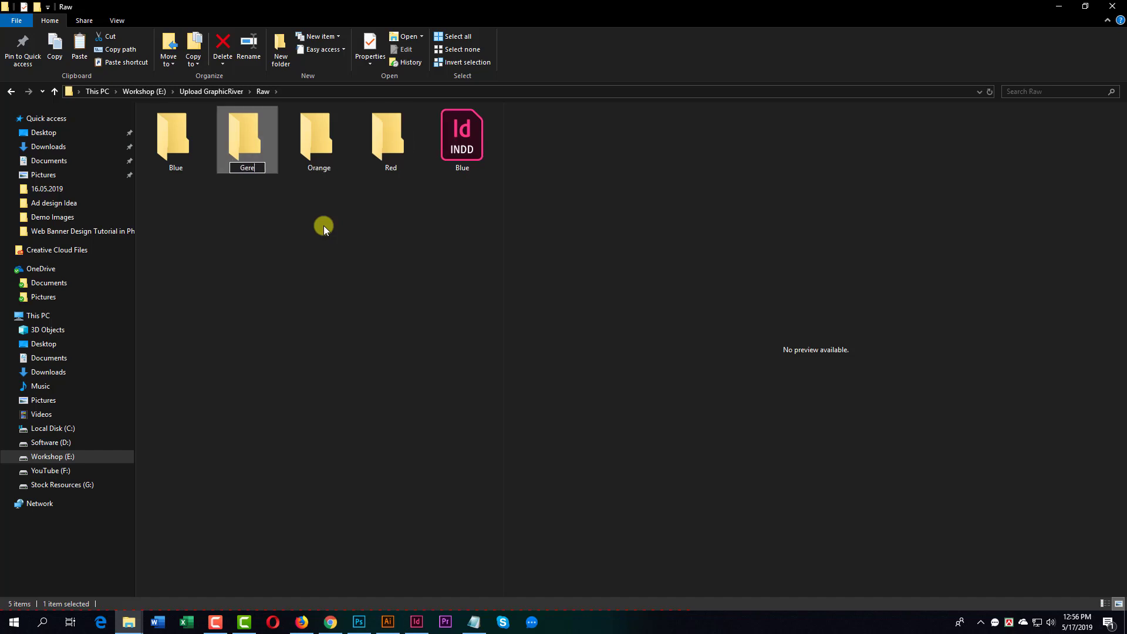
{"action": "key", "text": "BackSpace"}
{"action": "key", "text": "BackSpace"}
{"action": "type", "text": "reen"}
{"action": "key", "text": "Return"}
{"action": "left_click", "coordinate": [404, 238]}
- Copy the Blue InDesign file from Raw into the Blue folder and open that folder
{"action": "left_click", "coordinate": [450, 132]}
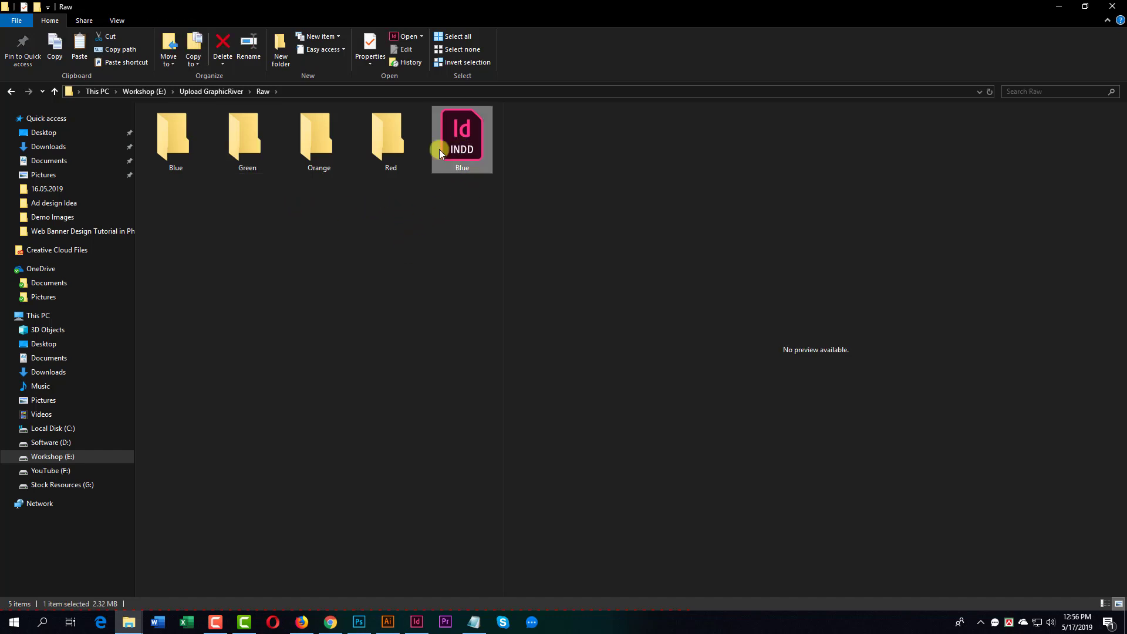
{"action": "left_click_drag", "start_coordinate": [439, 149], "coordinate": [171, 134]}
{"action": "double_click", "coordinate": [171, 134]}
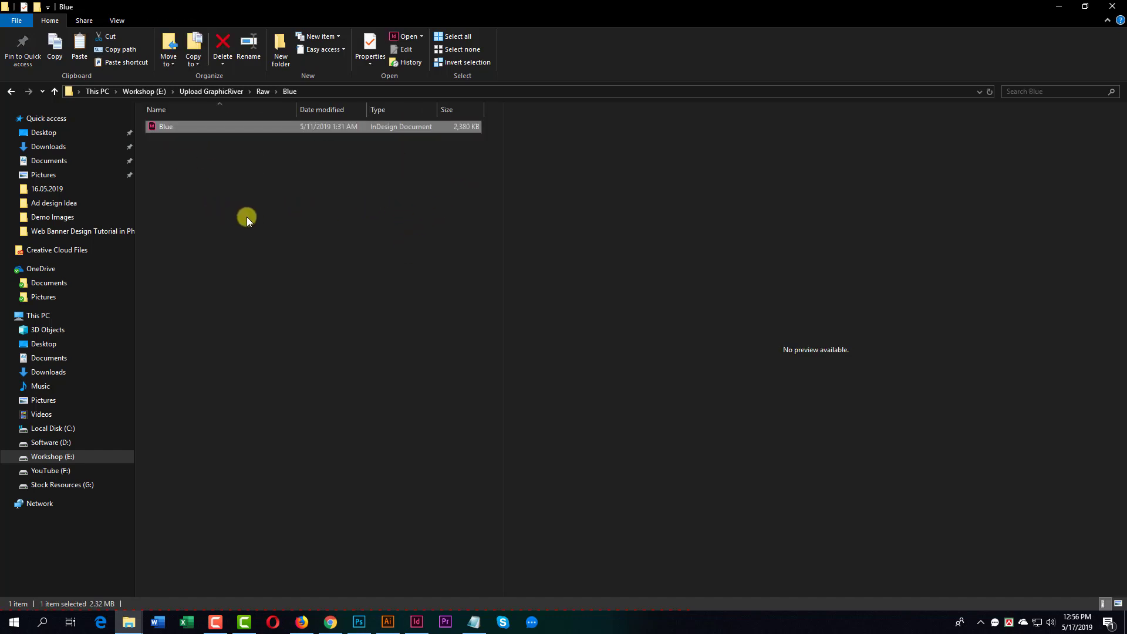
- Copy the Blue InDesign file from the Blue folder into the Green, Orange and Red folders
{"action": "key", "text": "ctrl+c"}
{"action": "key", "text": "alt+Left"}
{"action": "double_click", "coordinate": [259, 135]}
{"action": "key", "text": "ctrl+v"}
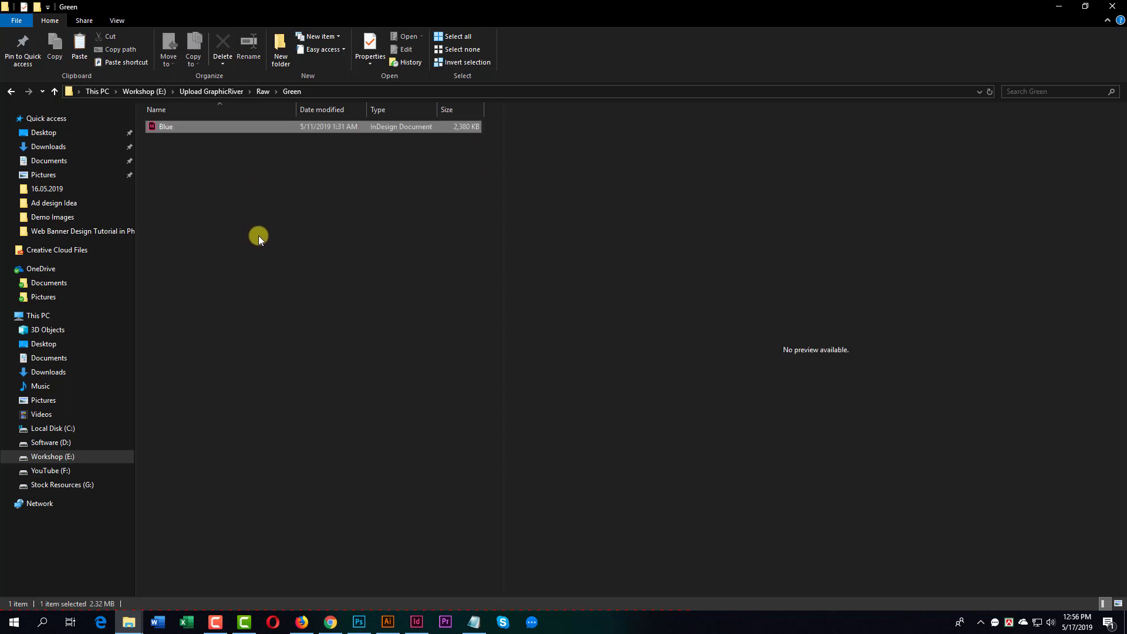
{"action": "key", "text": "alt+Left"}
{"action": "double_click", "coordinate": [318, 147]}
{"action": "key", "text": "ctrl+v"}
{"action": "key", "text": "alt+Left"}
{"action": "double_click", "coordinate": [398, 152]}
{"action": "key", "text": "ctrl+v"}
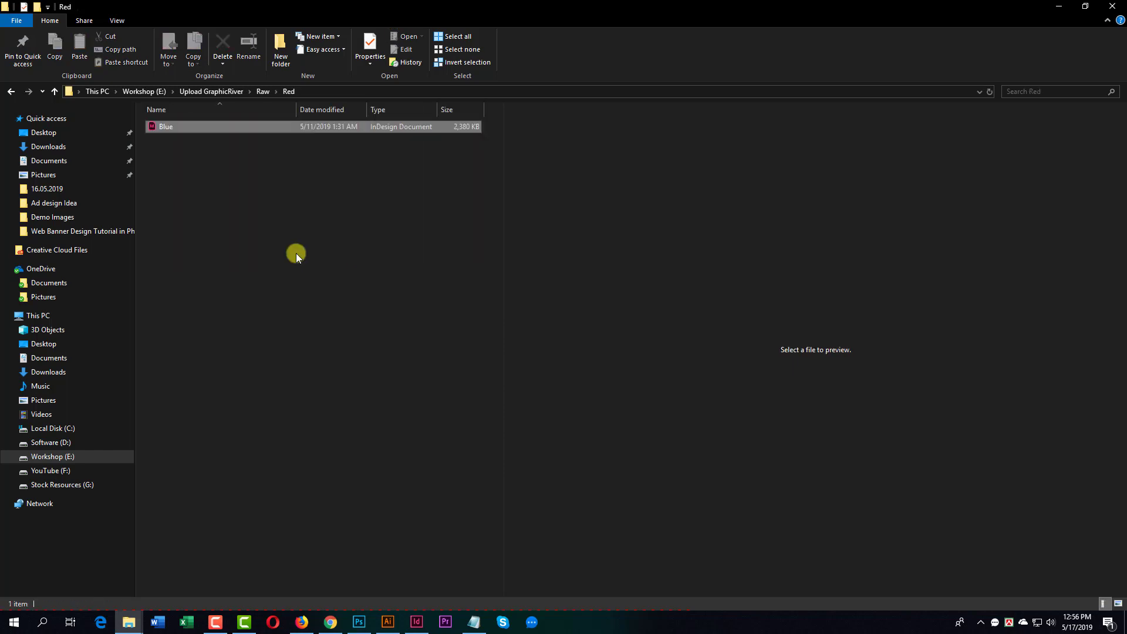
{"action": "left_click", "coordinate": [295, 252]}
- Open the copy of the Blue file stored in the Raw > Blue folder in InDesign
{"action": "key", "text": "alt+Left"}
{"action": "left_click", "coordinate": [172, 140]}
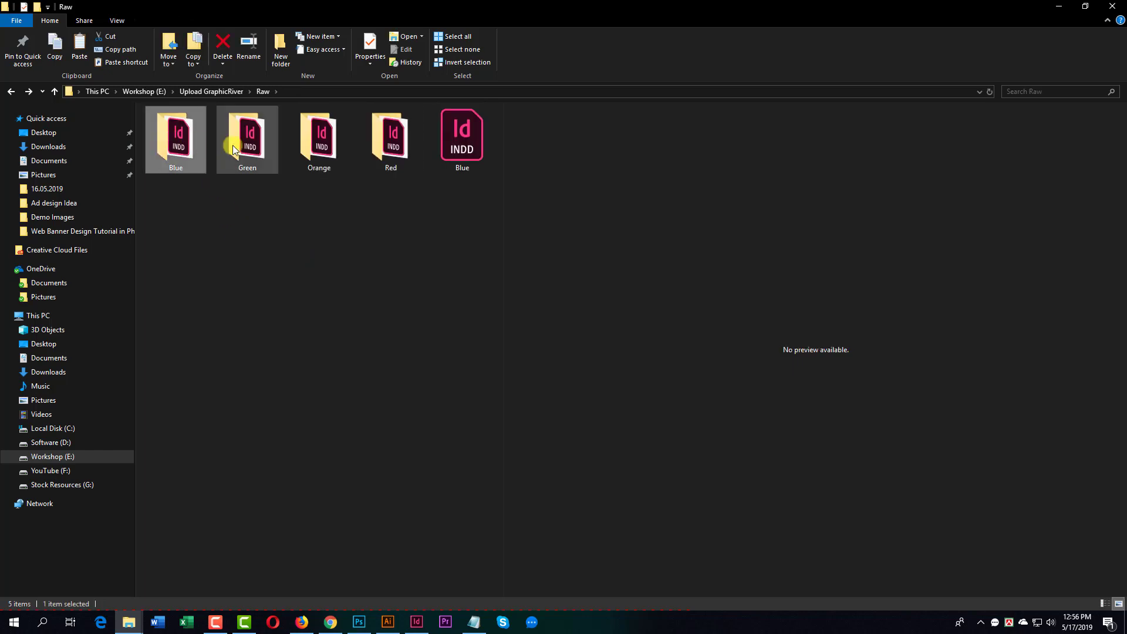
{"action": "double_click", "coordinate": [194, 133]}
{"action": "left_click_drag", "start_coordinate": [157, 126], "coordinate": [416, 622]}
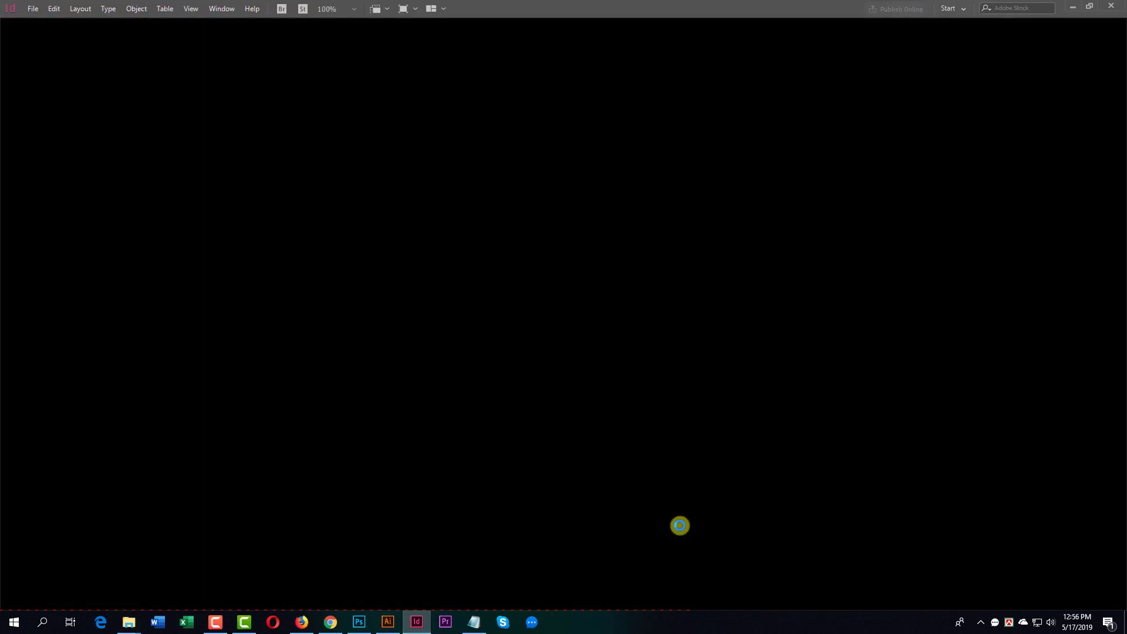
{"action": "scroll", "coordinate": [667, 448], "scroll_direction": "up", "scroll_amount": 10}
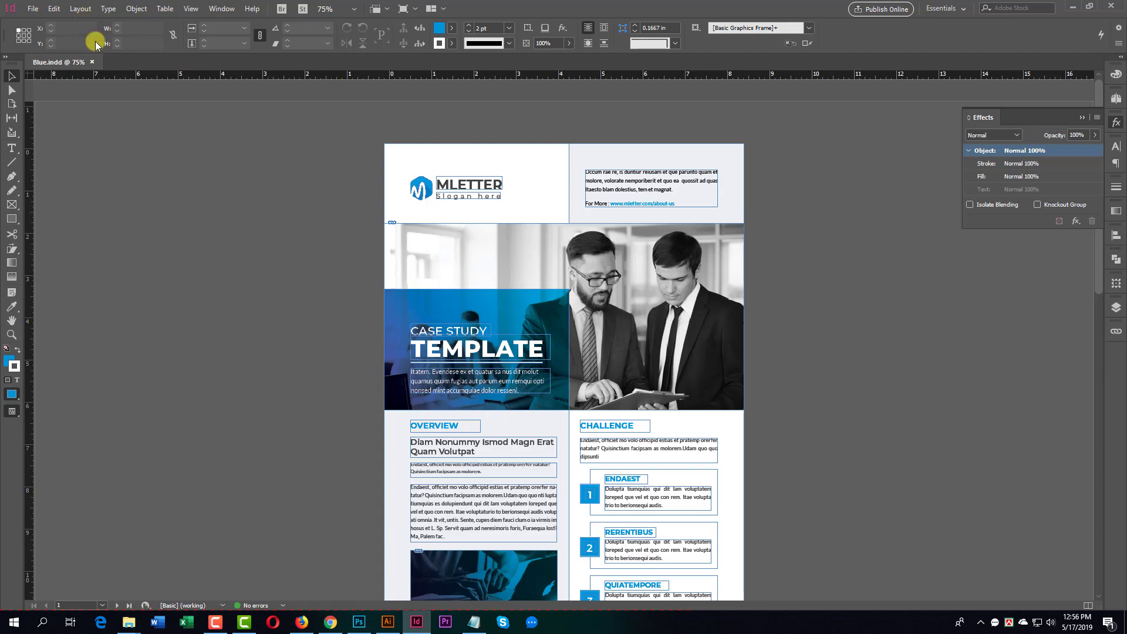
- Switch to Chrome, examine the Case Study item's preview images on GraphicRiver, and return to InDesign
{"action": "left_click", "coordinate": [330, 622]}
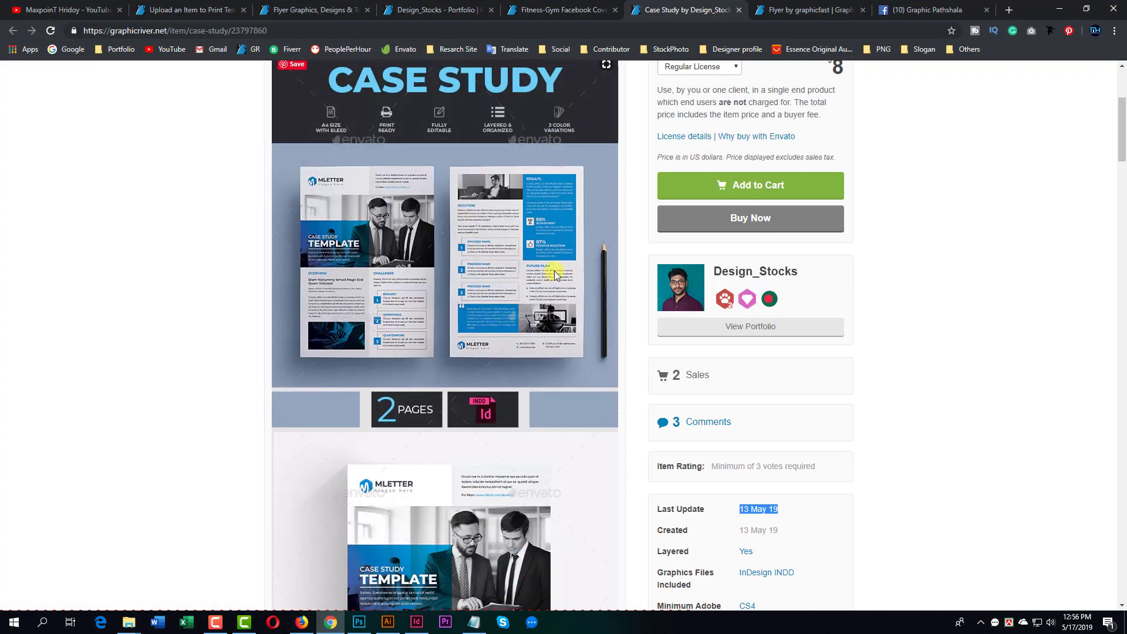
{"action": "scroll", "coordinate": [496, 242], "scroll_direction": "down", "scroll_amount": 5}
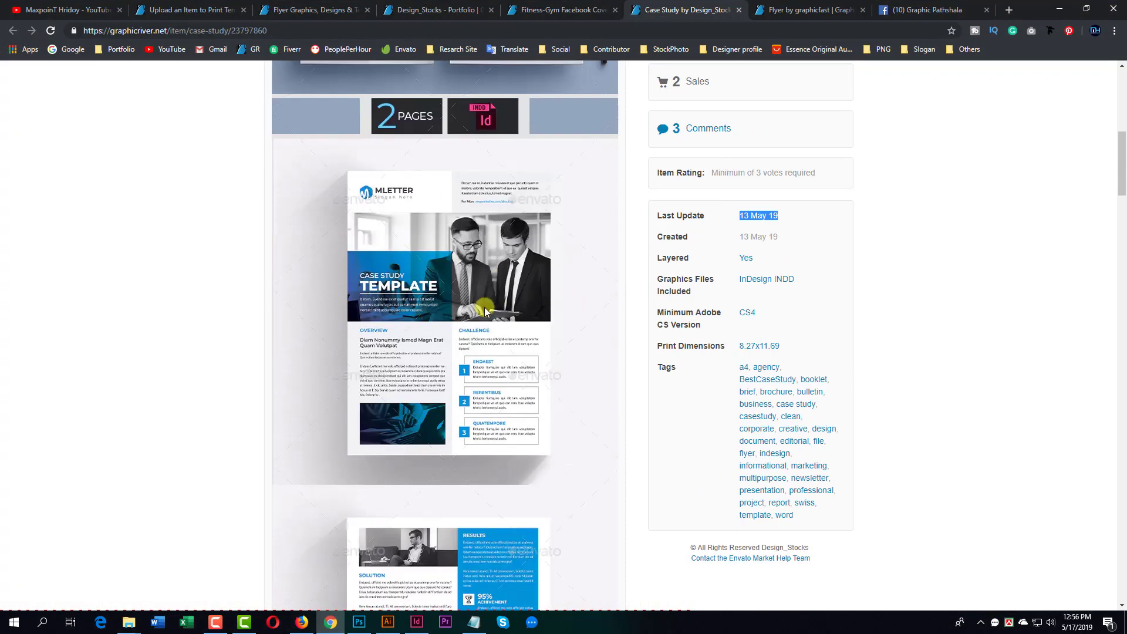
{"action": "left_click", "coordinate": [1059, 8]}
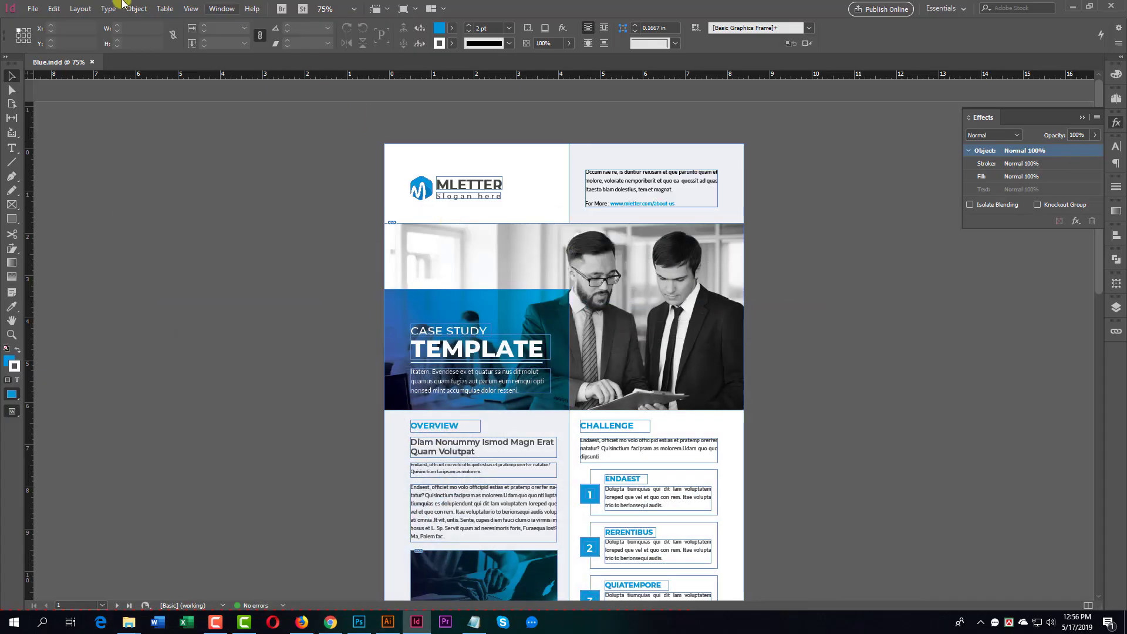
- Open the JPEG export settings for the document, look over the Preview Image Set folder, and cancel
{"action": "left_click", "coordinate": [33, 8]}
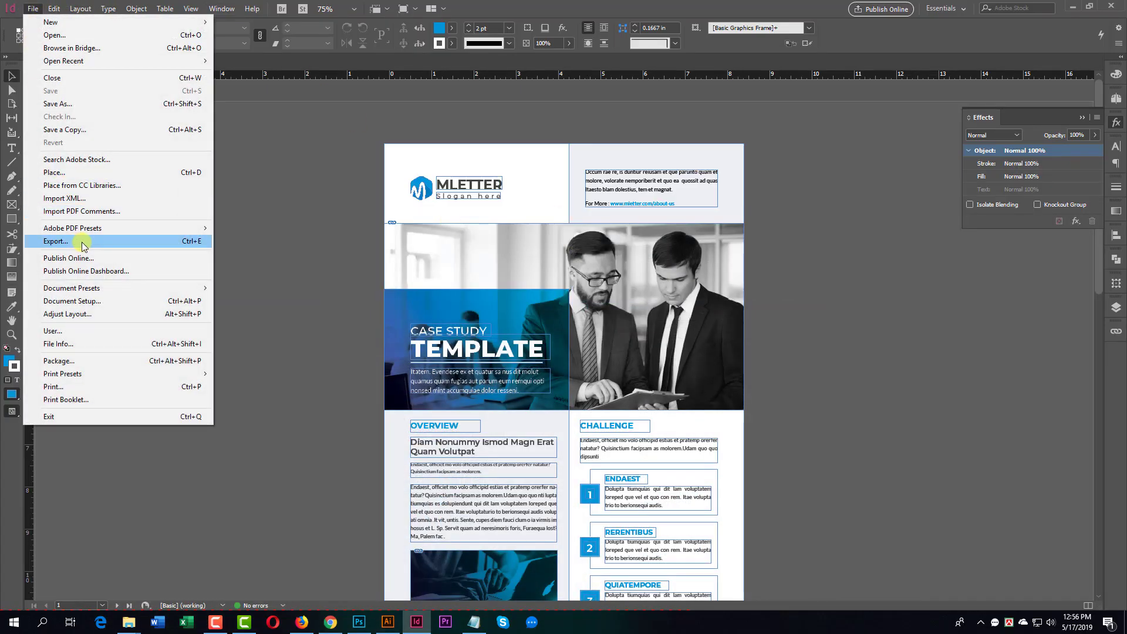
{"action": "left_click", "coordinate": [82, 242]}
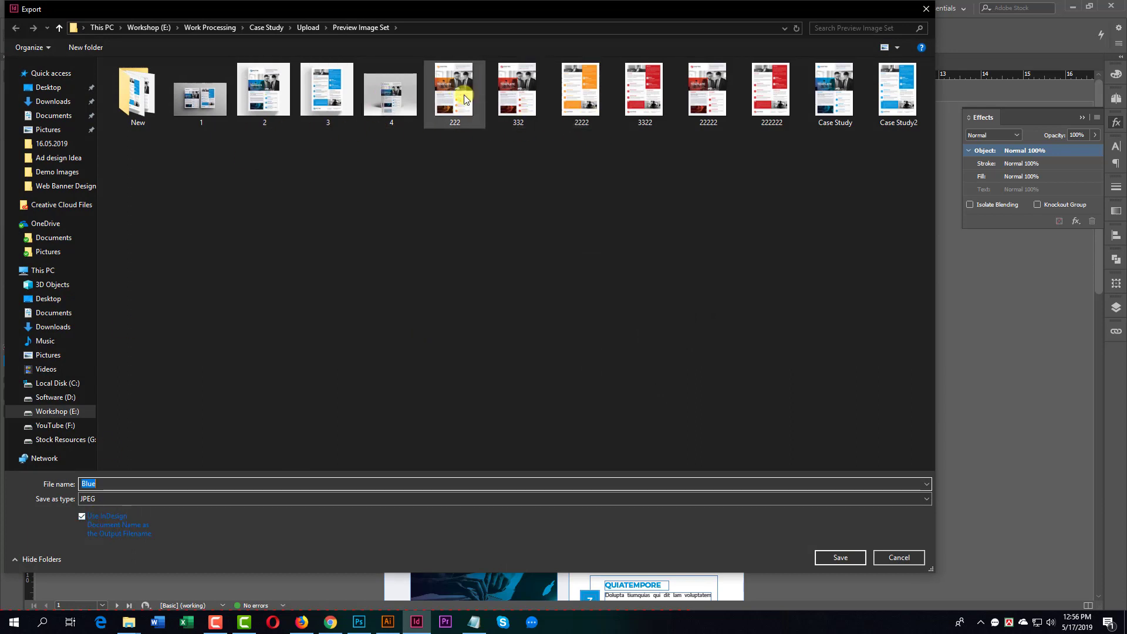
{"action": "left_click", "coordinate": [895, 558]}
- Replace the cover photo of the two businessmen with the Demo Image placeholder from Work Processing > Demo Images
{"action": "scroll", "coordinate": [680, 301], "scroll_direction": "down", "scroll_amount": 3}
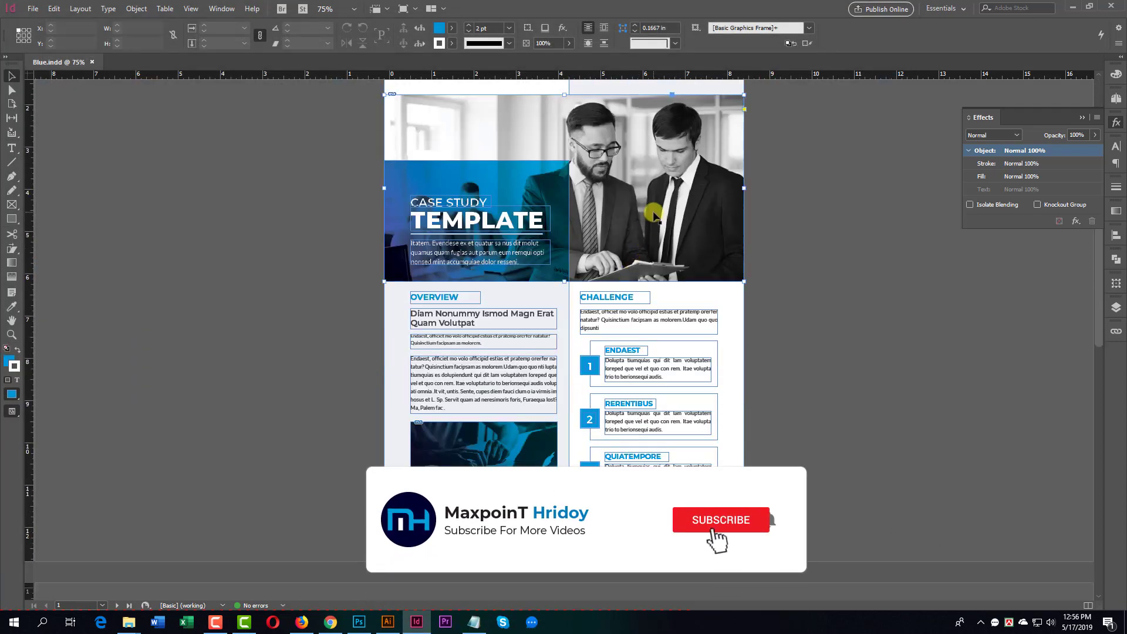
{"action": "scroll", "coordinate": [704, 247], "scroll_direction": "up", "scroll_amount": 3}
{"action": "left_click", "coordinate": [681, 297]}
{"action": "left_click", "coordinate": [674, 282]}
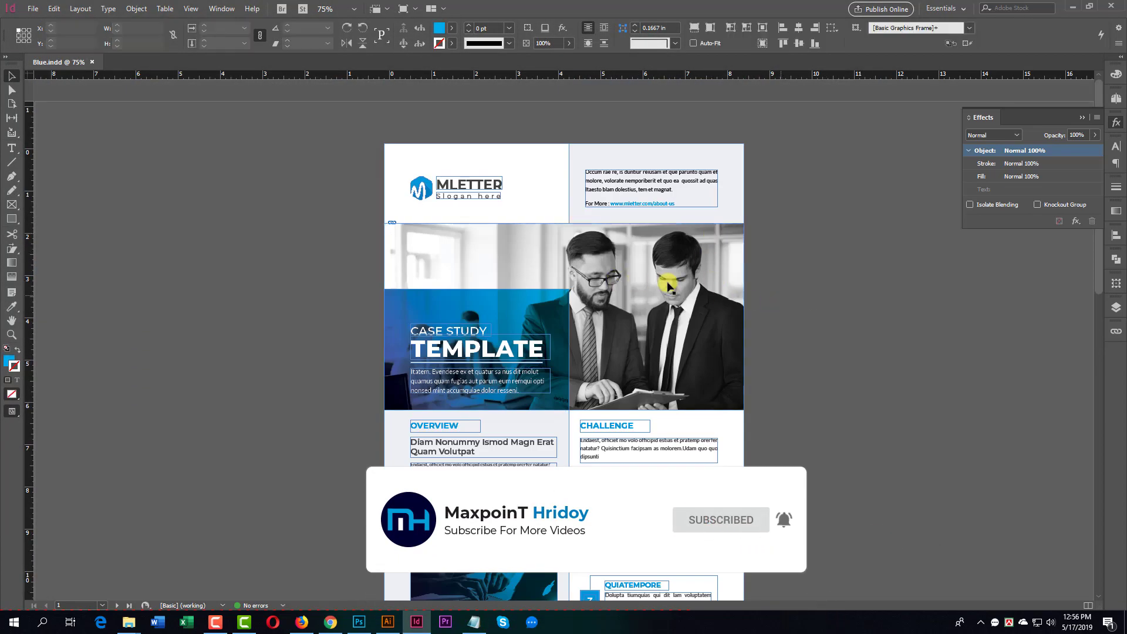
{"action": "key", "text": "ctrl+d"}
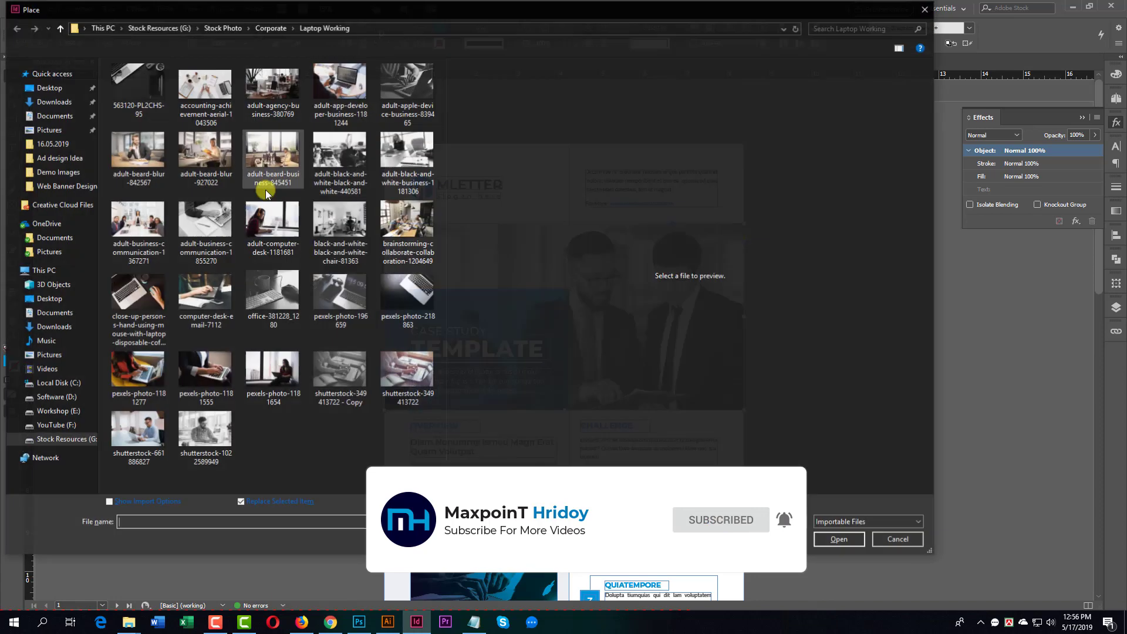
{"action": "left_click", "coordinate": [65, 411]}
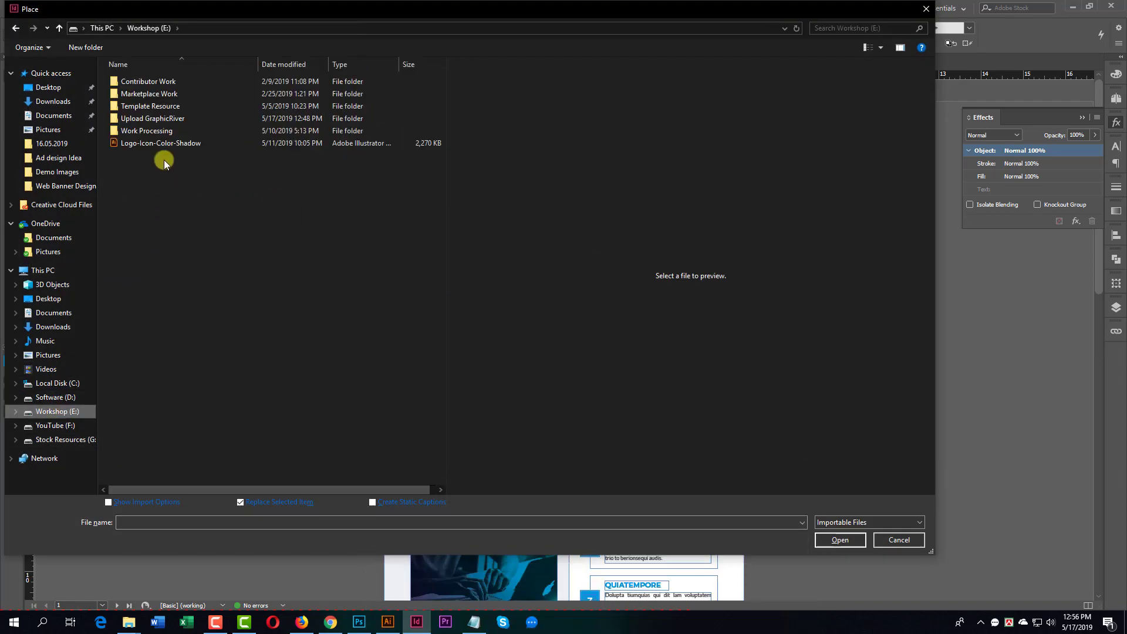
{"action": "double_click", "coordinate": [155, 130]}
{"action": "double_click", "coordinate": [144, 106]}
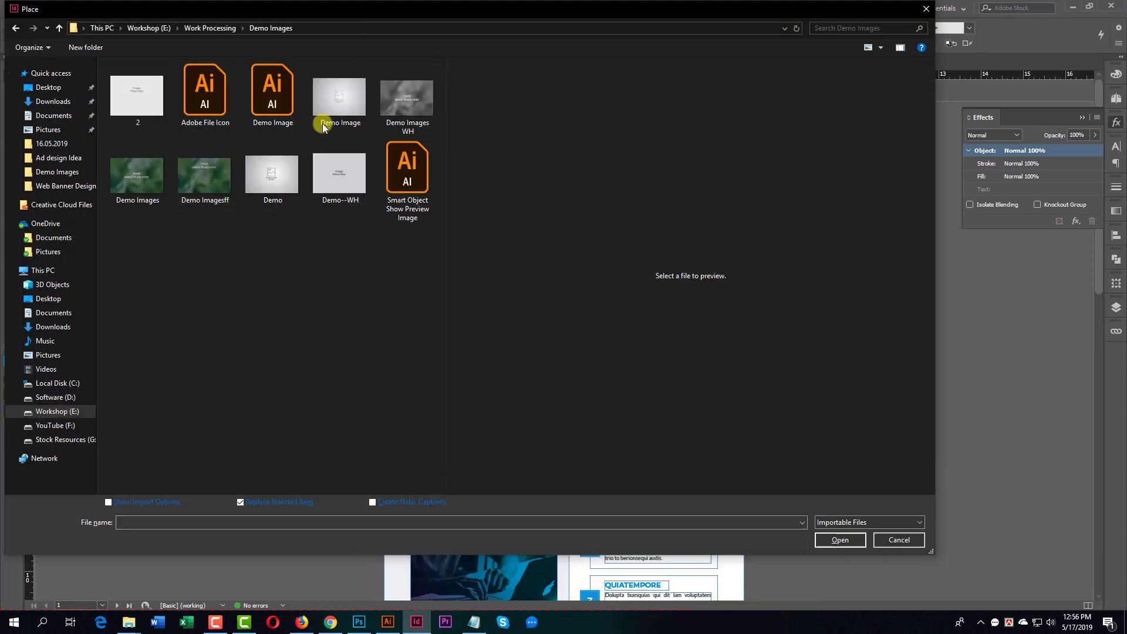
{"action": "double_click", "coordinate": [332, 96]}
- Replace the blue-tinted photo below the Overview text on page 1 with the Demo Image placeholder
{"action": "scroll", "coordinate": [464, 278], "scroll_direction": "down", "scroll_amount": 5}
{"action": "left_click", "coordinate": [488, 396]}
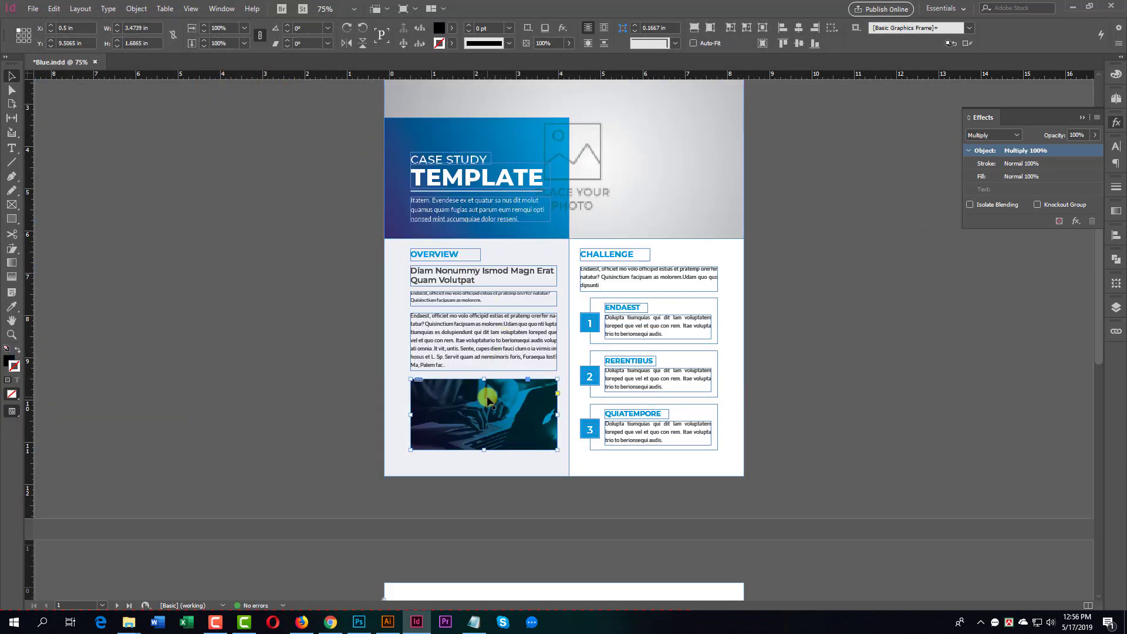
{"action": "key", "text": "ctrl+d"}
{"action": "double_click", "coordinate": [341, 97]}
- Replace the photo above the Solution section on page 2 with the Demo Image placeholder
{"action": "scroll", "coordinate": [542, 194], "scroll_direction": "down", "scroll_amount": 5}
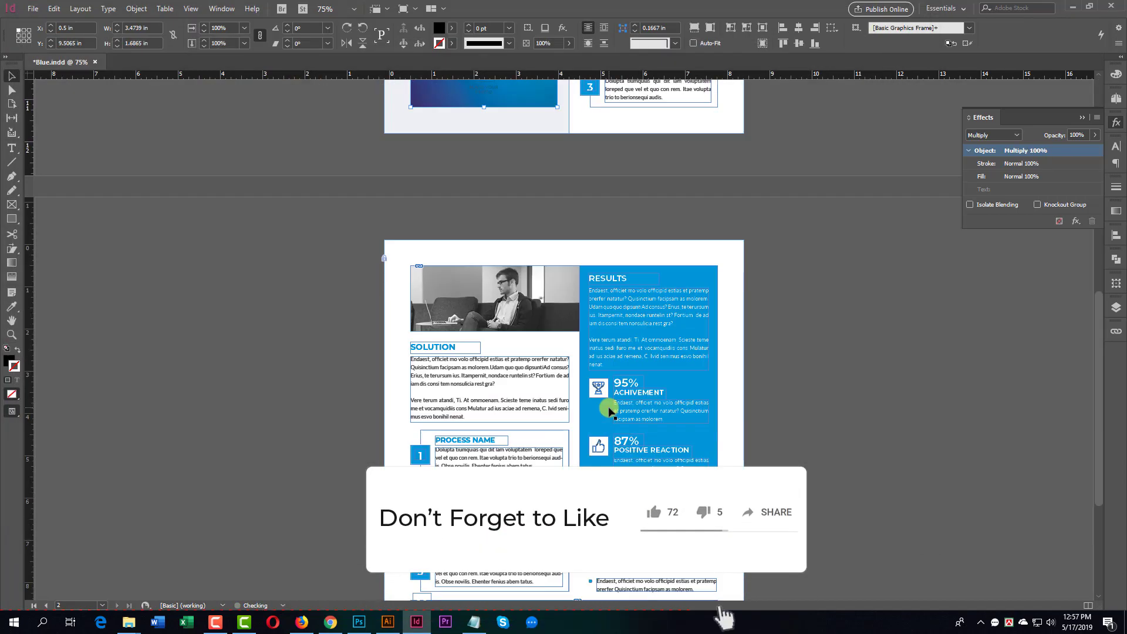
{"action": "left_click", "coordinate": [541, 195]}
{"action": "key", "text": "ctrl+d"}
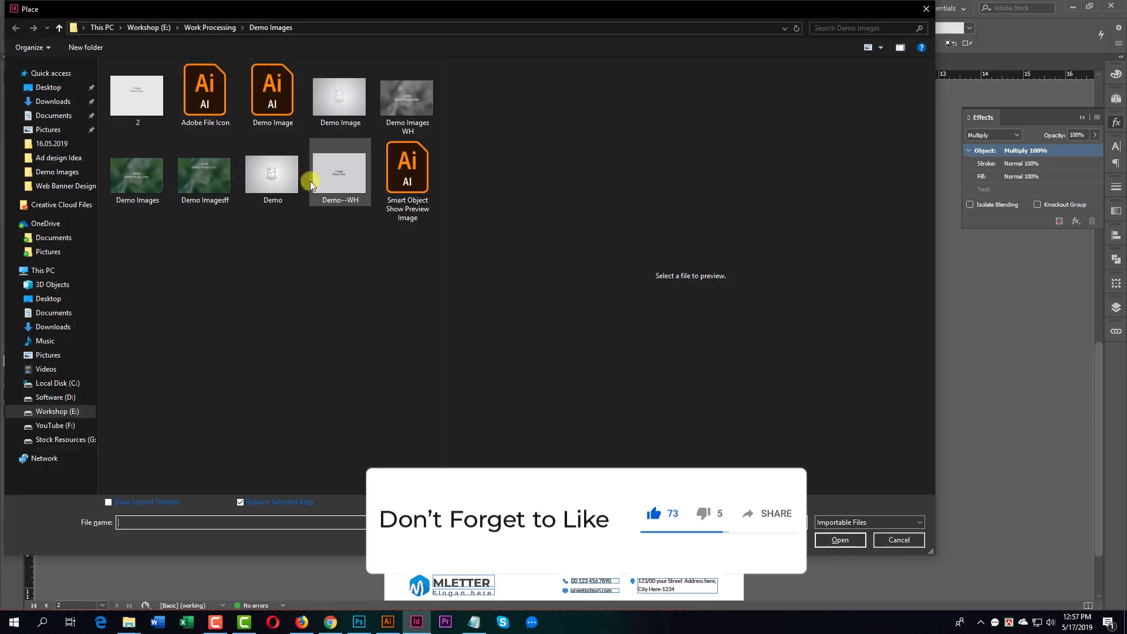
{"action": "left_click", "coordinate": [339, 91]}
{"action": "double_click", "coordinate": [340, 91]}
- Replace the photo beside the quote block near the foot of page 2 with the placeholder image 2
{"action": "scroll", "coordinate": [599, 399], "scroll_direction": "down", "scroll_amount": 3}
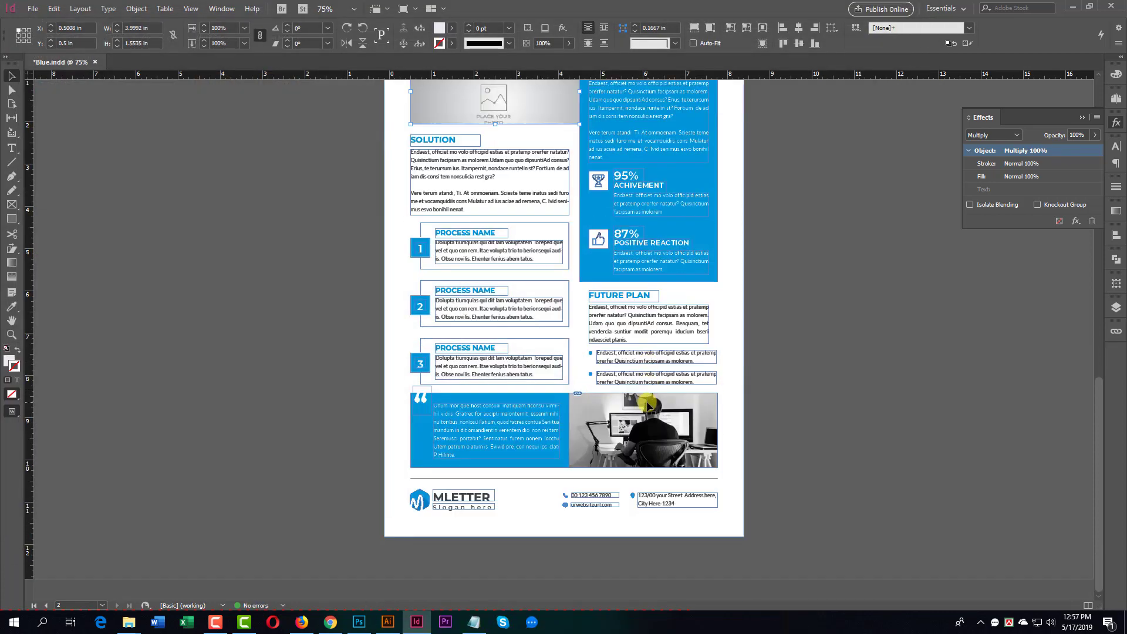
{"action": "key", "text": "ctrl+d"}
{"action": "left_click", "coordinate": [160, 99]}
{"action": "double_click", "coordinate": [160, 100]}
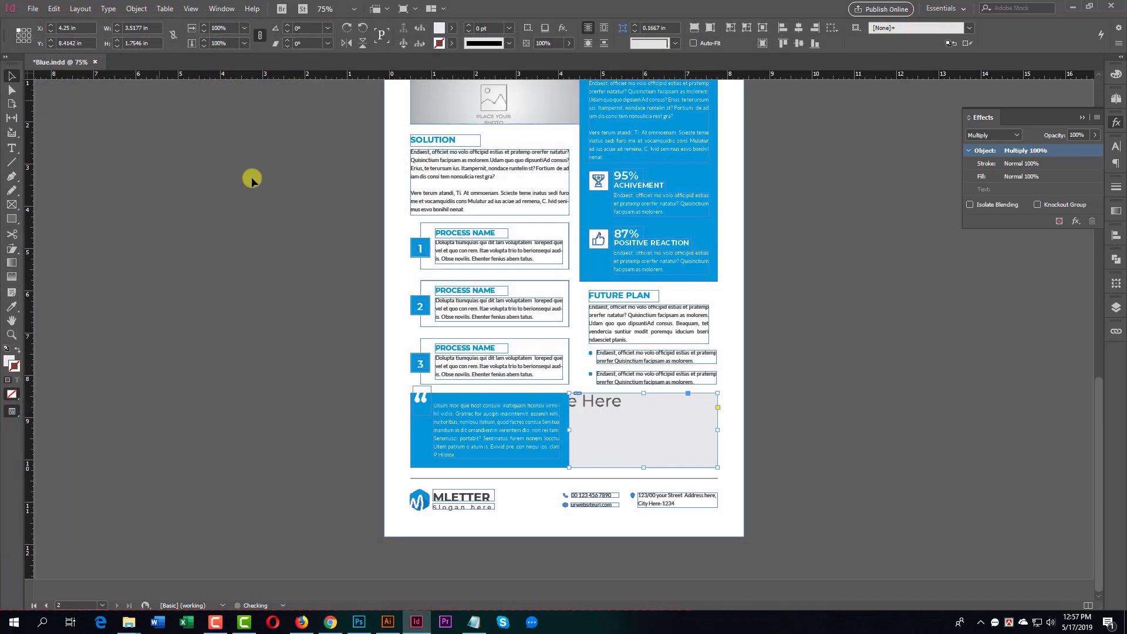
- Return to the cover page and save the Blue document with its placeholder images
{"action": "scroll", "coordinate": [637, 350], "scroll_direction": "up", "scroll_amount": 5}
{"action": "scroll", "coordinate": [637, 351], "scroll_direction": "up", "scroll_amount": 5}
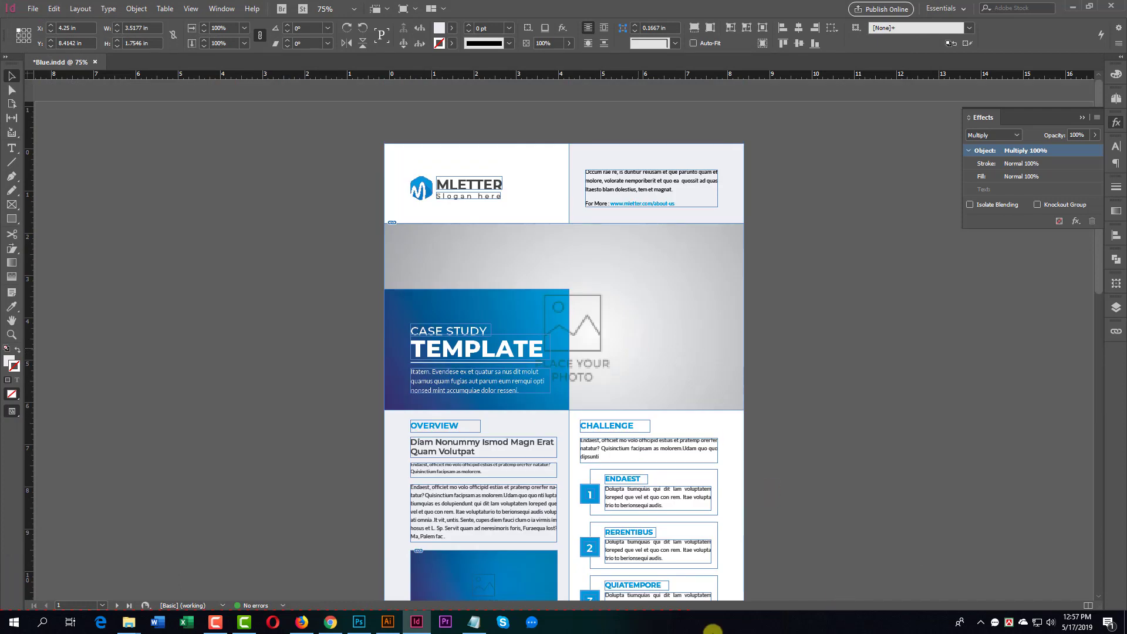
{"action": "key", "text": "ctrl+s"}
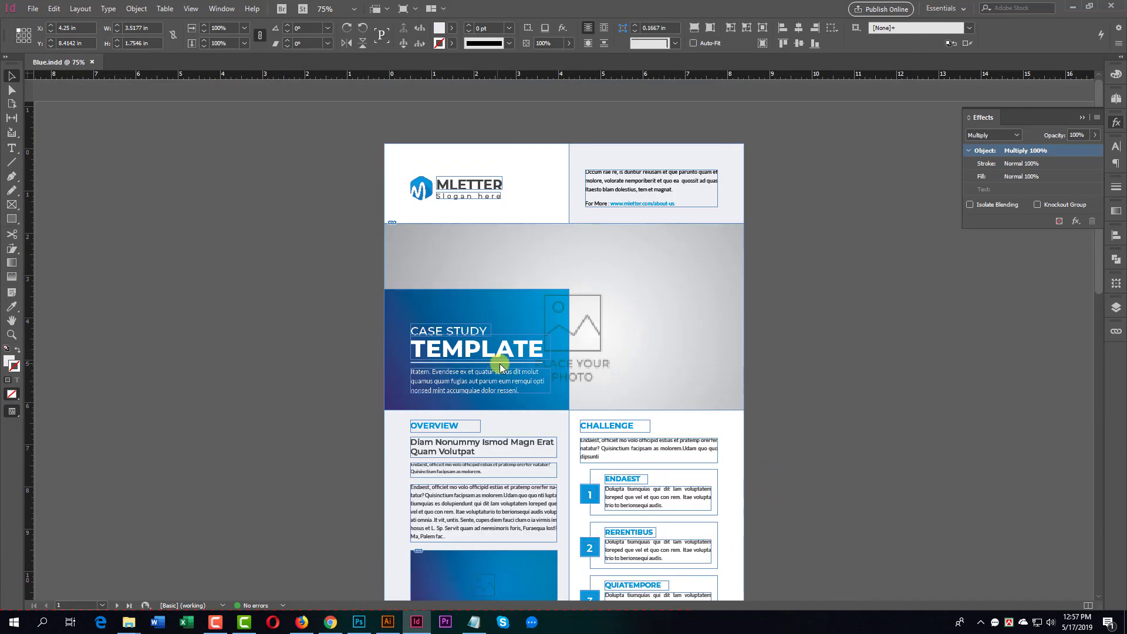
- Save a copy of the Blue document in the Blue folder in InDesign CS4 or later (IDML) format
{"action": "key", "text": "ctrl+shift+s"}
{"action": "left_click", "coordinate": [178, 499]}
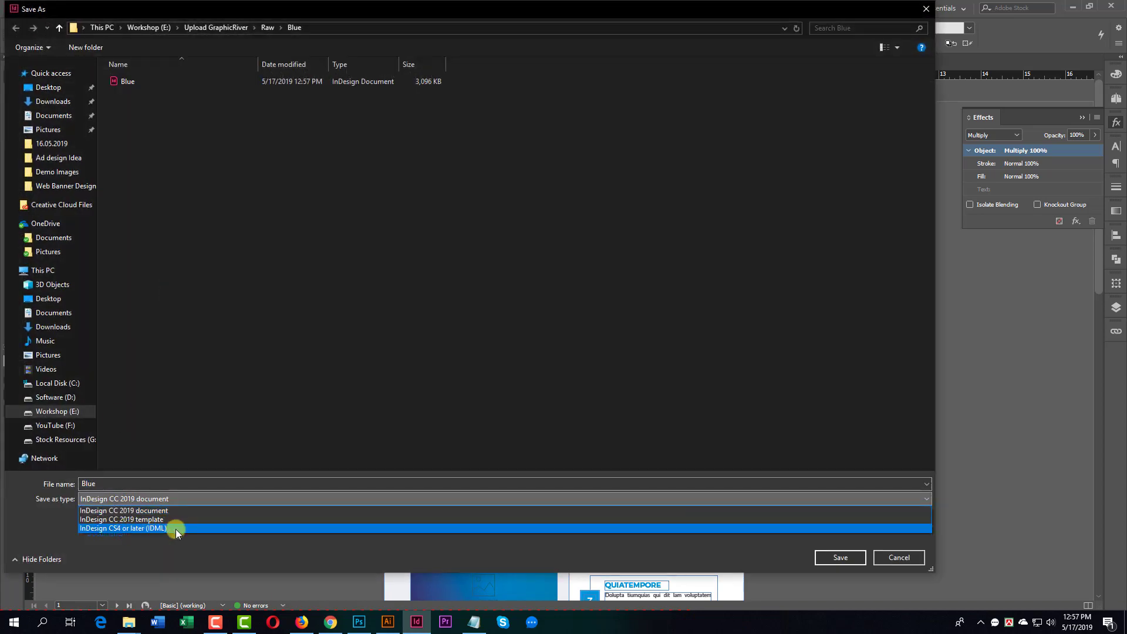
{"action": "left_click", "coordinate": [156, 527]}
{"action": "left_click", "coordinate": [150, 501]}
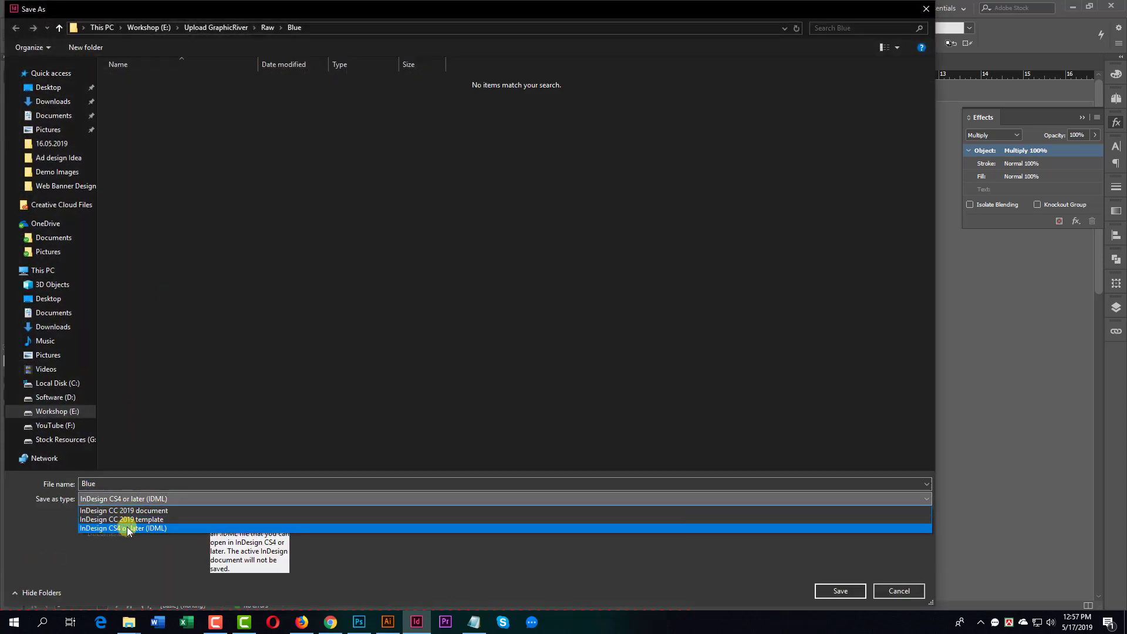
{"action": "left_click", "coordinate": [161, 529]}
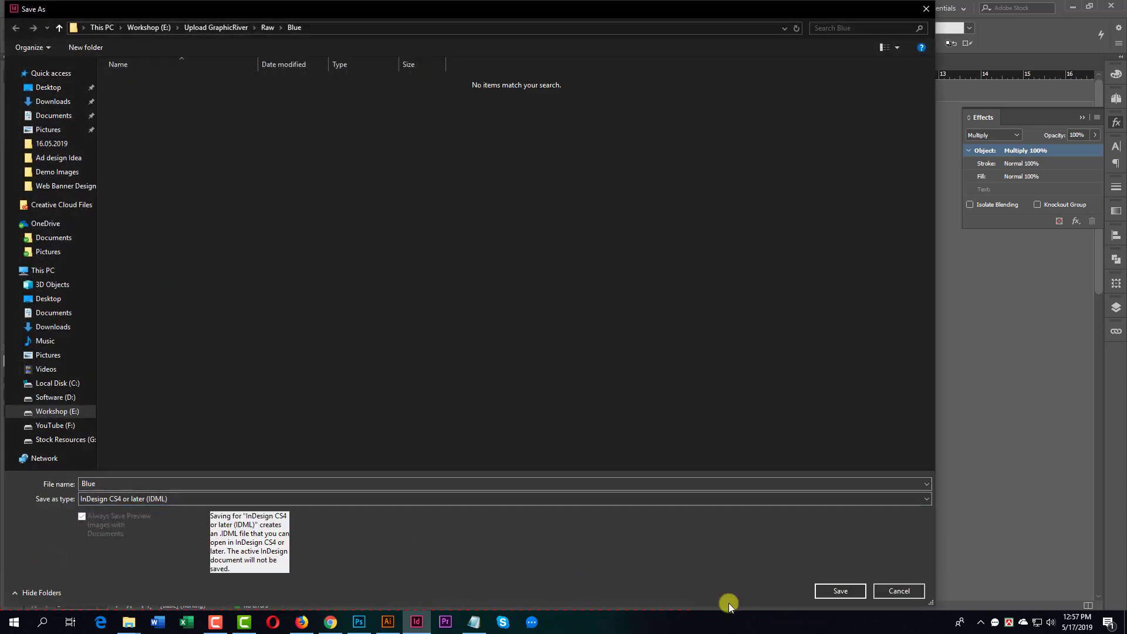
{"action": "left_click", "coordinate": [845, 587]}
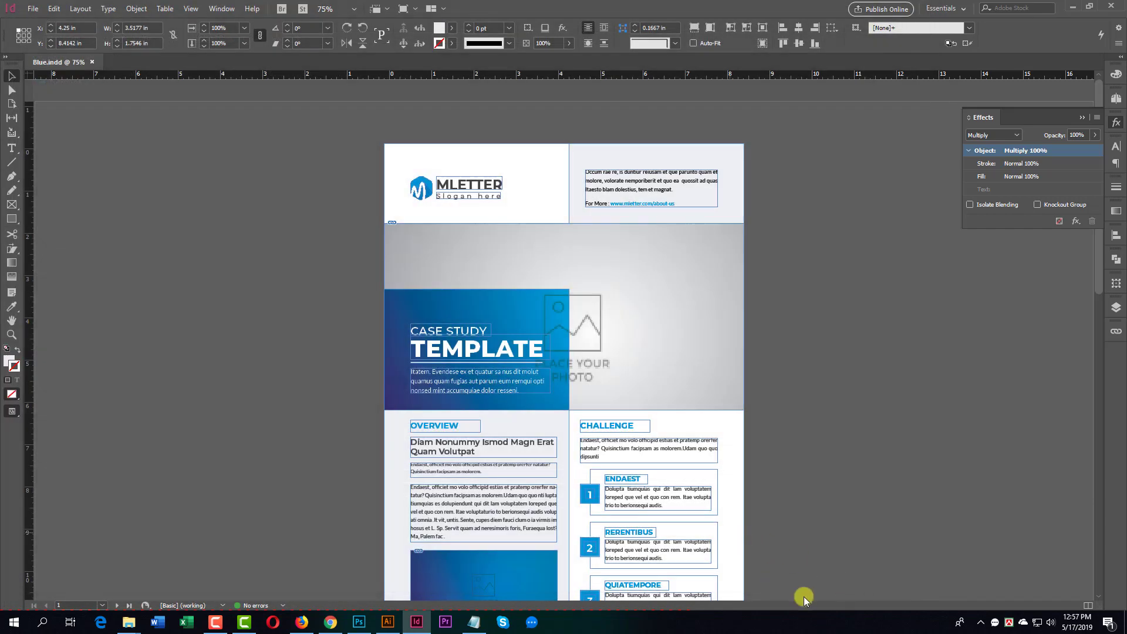
{"action": "key", "text": "ctrl+shift+s"}
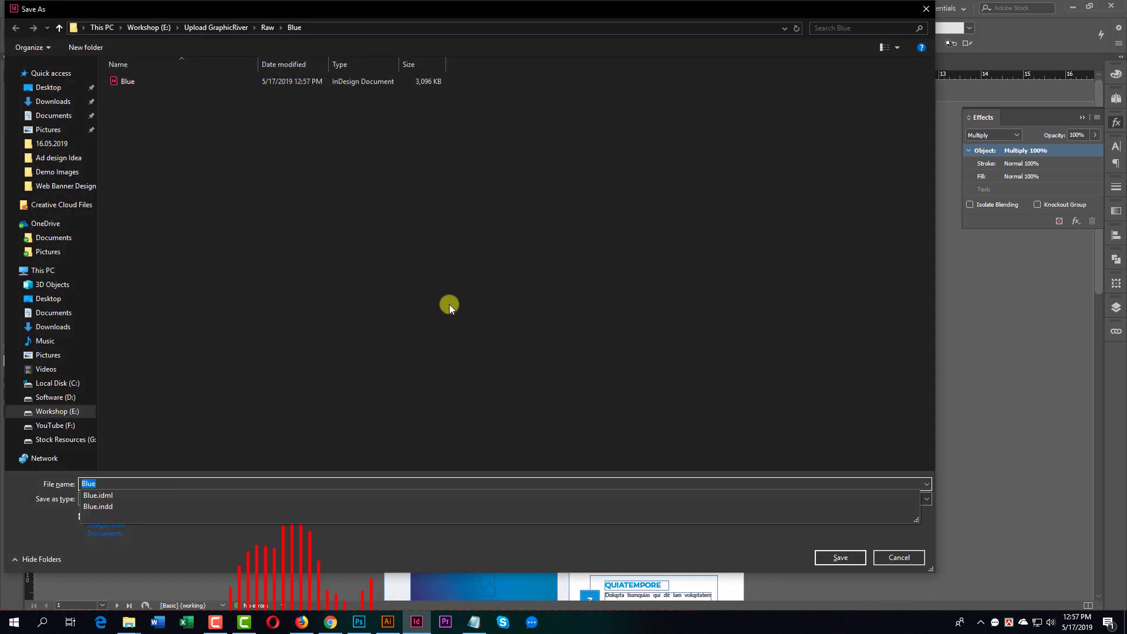
{"action": "left_click", "coordinate": [915, 555]}
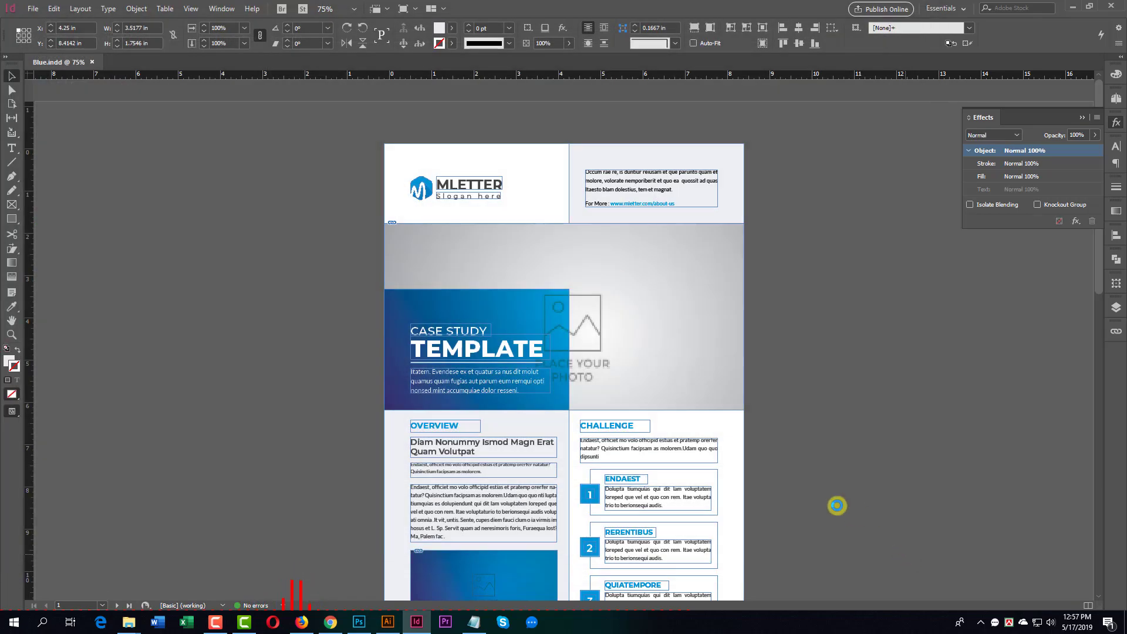
- Close the Blue document and select its IDML file in the Blue folder in File Explorer
{"action": "key", "text": "ctrl+q"}
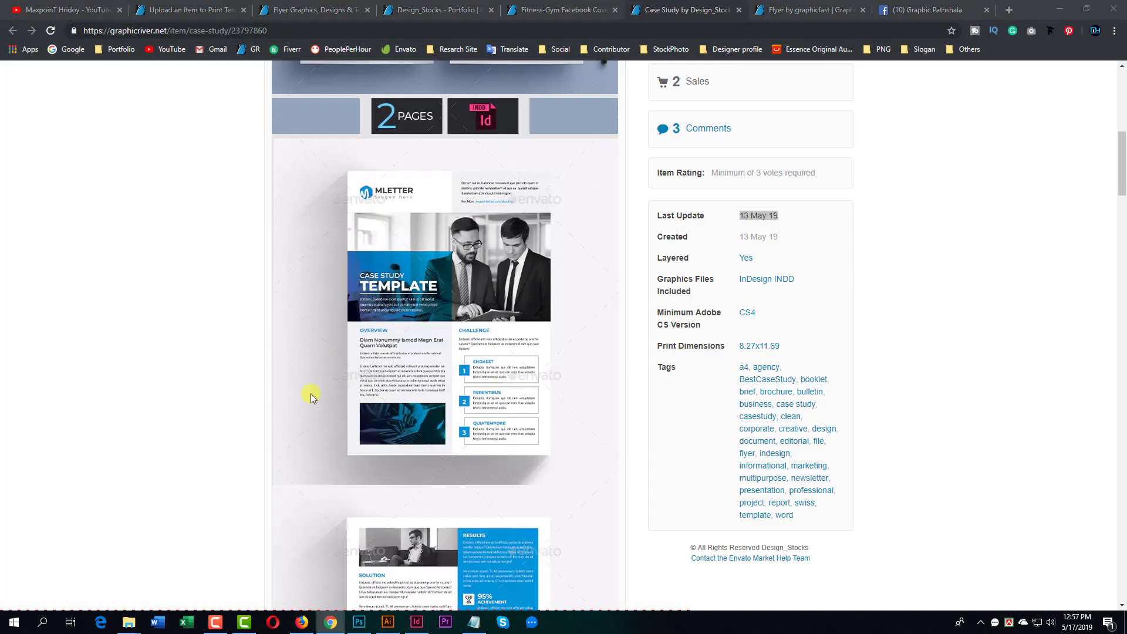
{"action": "left_click", "coordinate": [331, 622]}
{"action": "mouse_move", "coordinate": [129, 622]}
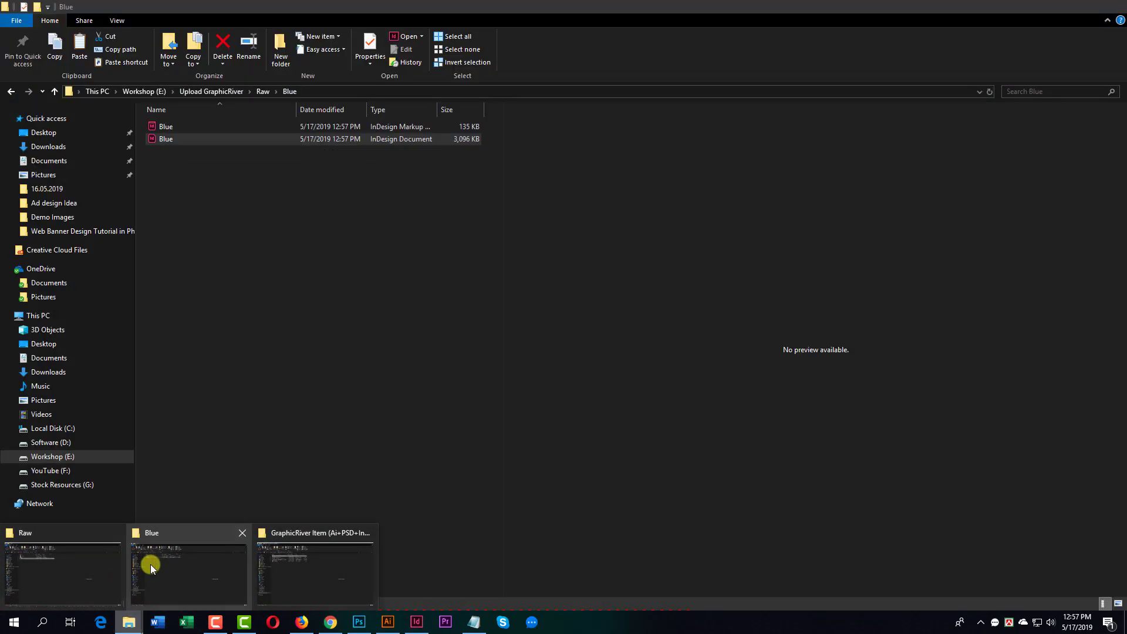
{"action": "left_click", "coordinate": [150, 564]}
{"action": "left_click", "coordinate": [167, 126]}
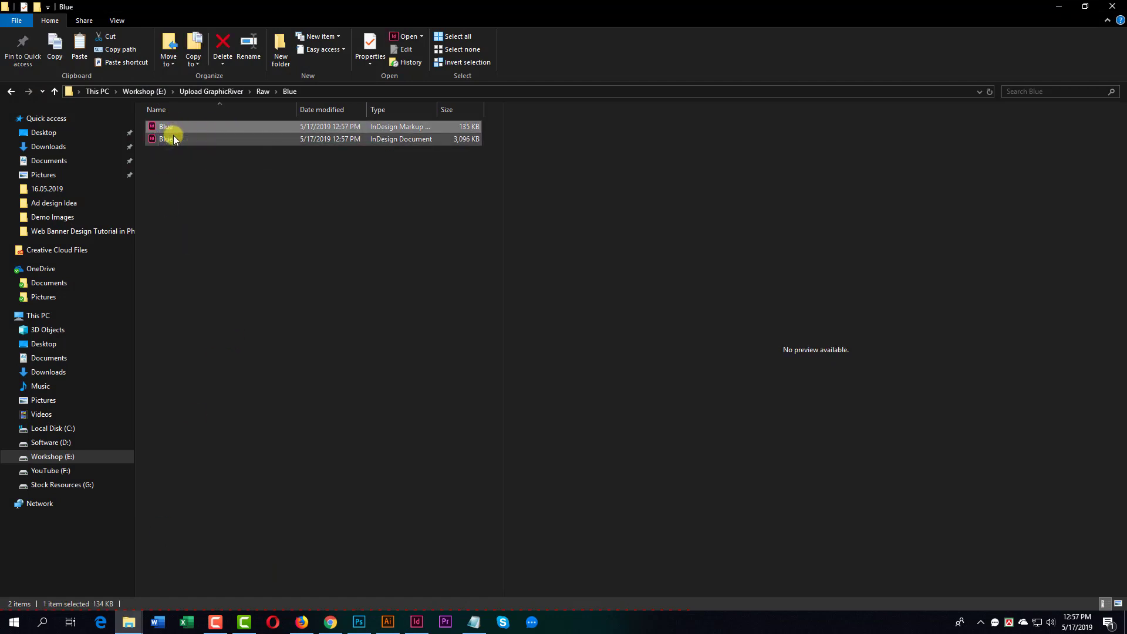
- Rename the Blue document in the Green folder as Red and open it in InDesign
{"action": "key", "text": "BackSpace"}
{"action": "left_click_drag", "start_coordinate": [166, 126], "coordinate": [353, 528]}
{"action": "key", "text": "F2"}
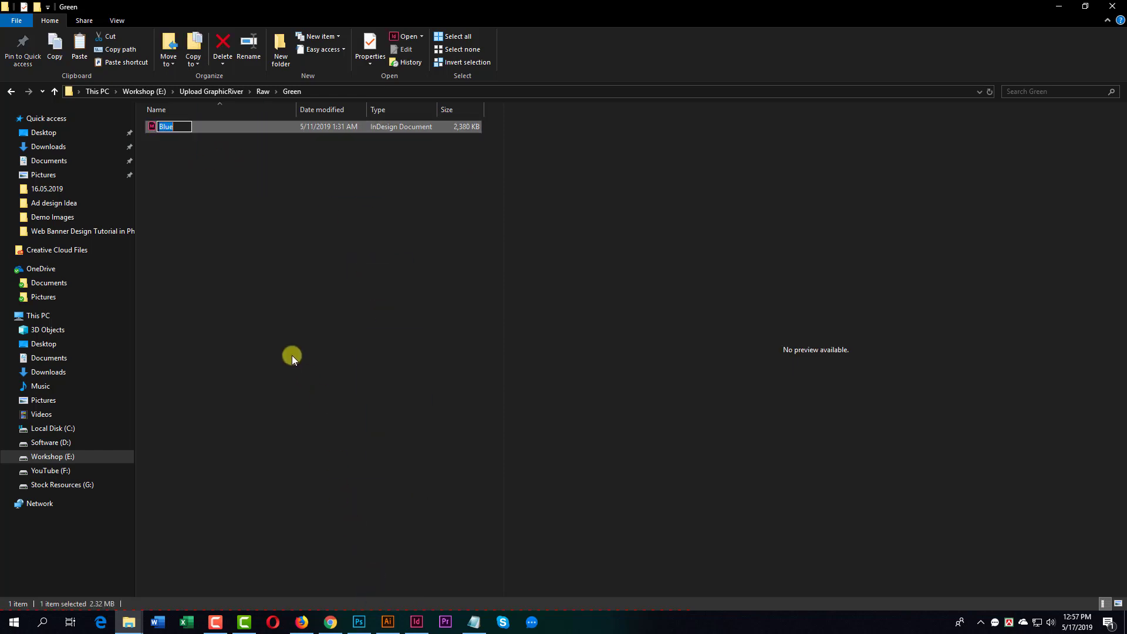
{"action": "type", "text": "Red"}
{"action": "key", "text": "Return"}
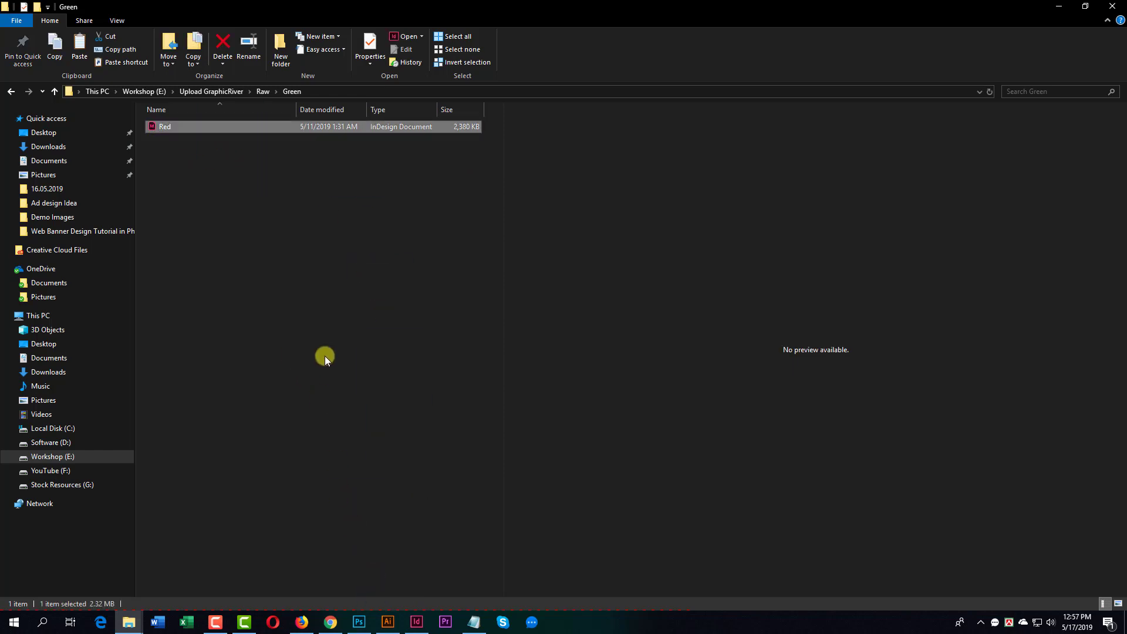
{"action": "left_click_drag", "start_coordinate": [165, 126], "coordinate": [944, 407]}
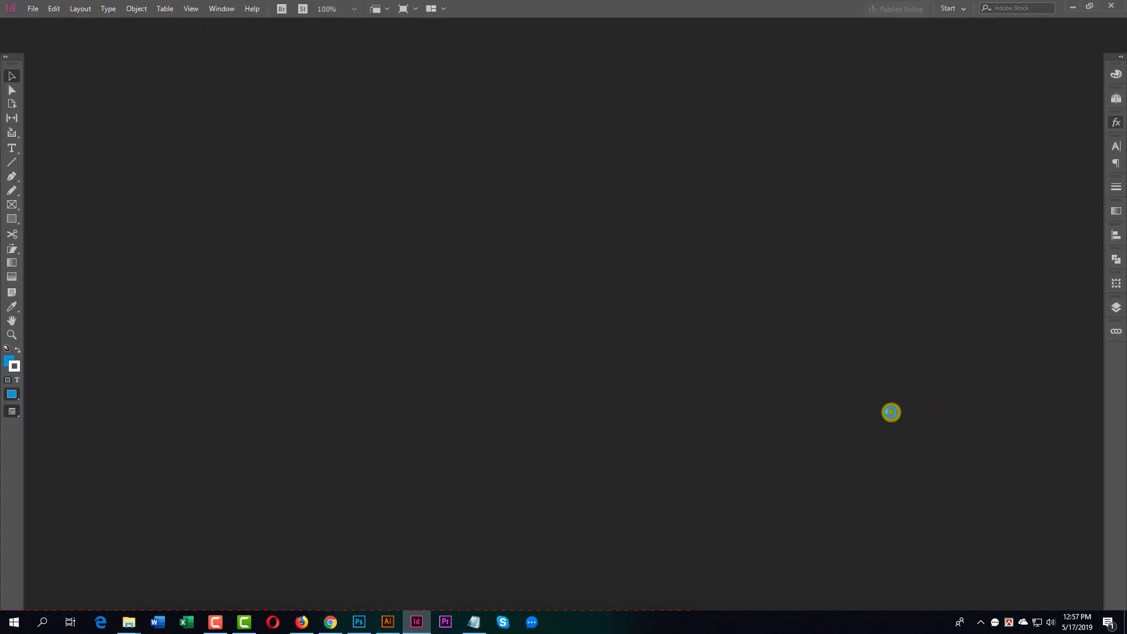
{"action": "scroll", "coordinate": [745, 288], "scroll_direction": "up", "scroll_amount": 10}
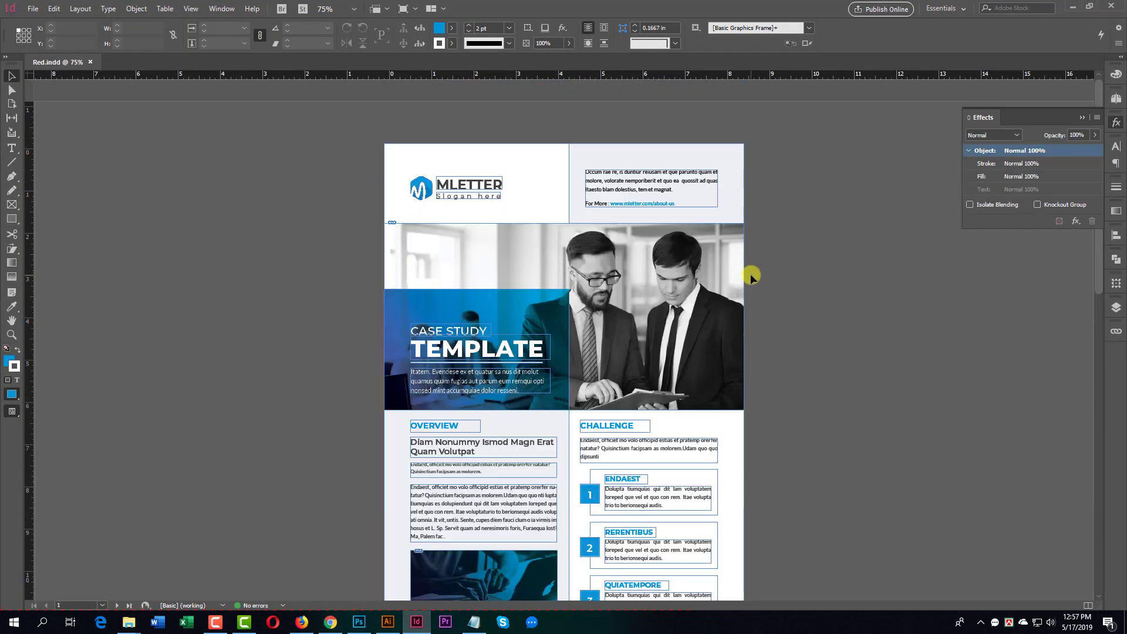
{"action": "left_click", "coordinate": [550, 314]}
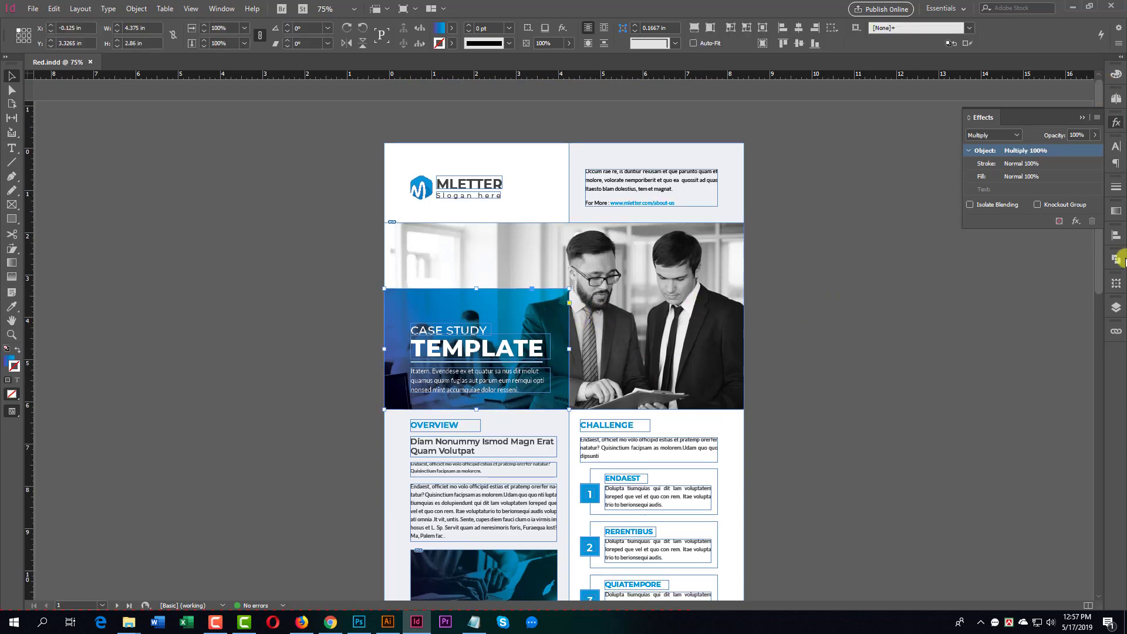
{"action": "left_click", "coordinate": [1117, 212]}
{"action": "left_click", "coordinate": [967, 287]}
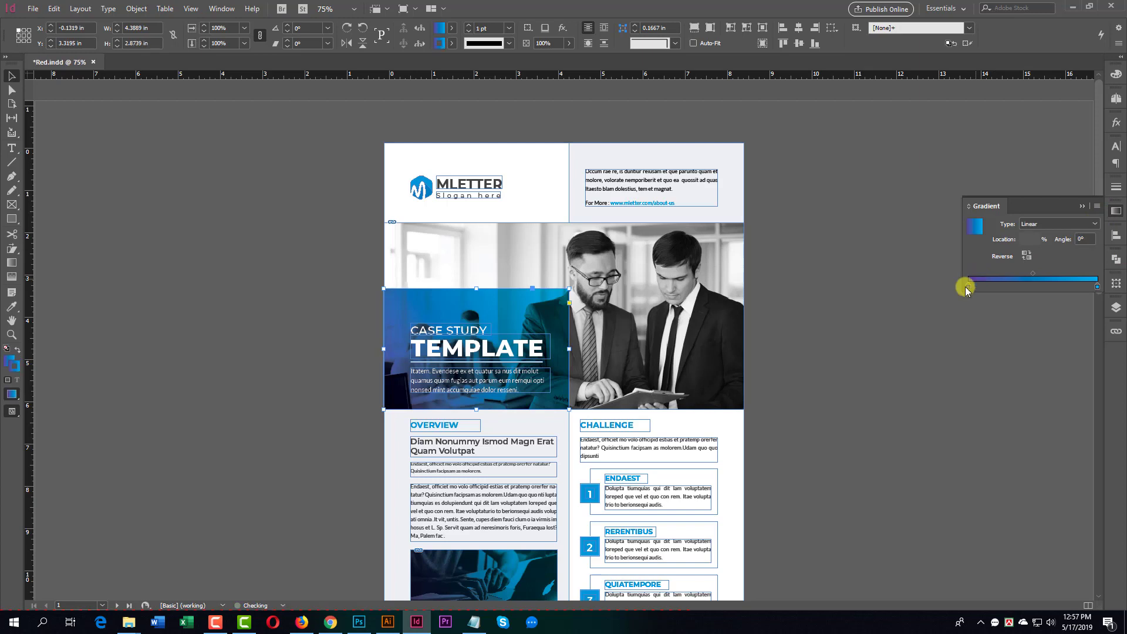
{"action": "left_click", "coordinate": [1119, 74]}
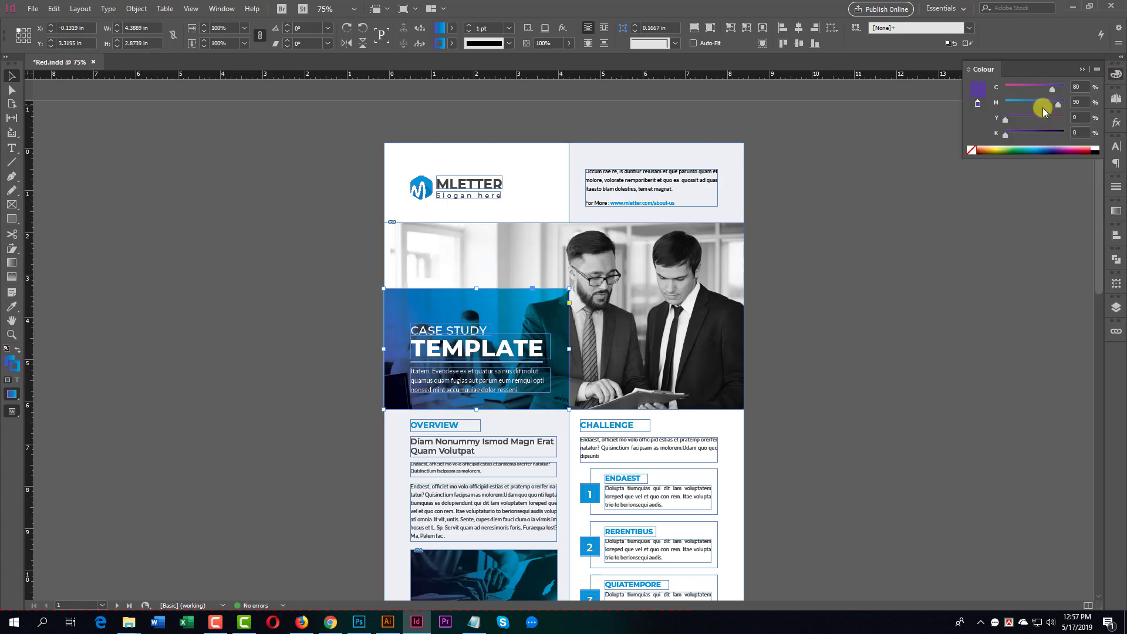
{"action": "left_click_drag", "start_coordinate": [1043, 91], "coordinate": [944, 95]}
{"action": "left_click", "coordinate": [875, 260]}
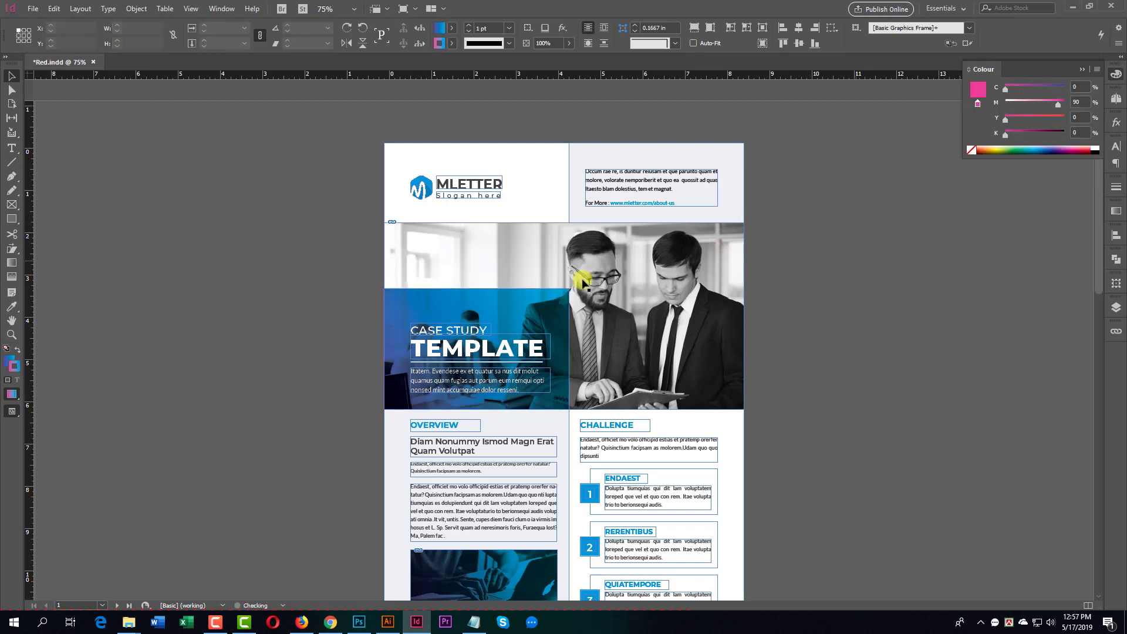
{"action": "left_click", "coordinate": [499, 302]}
{"action": "left_click", "coordinate": [1117, 209]}
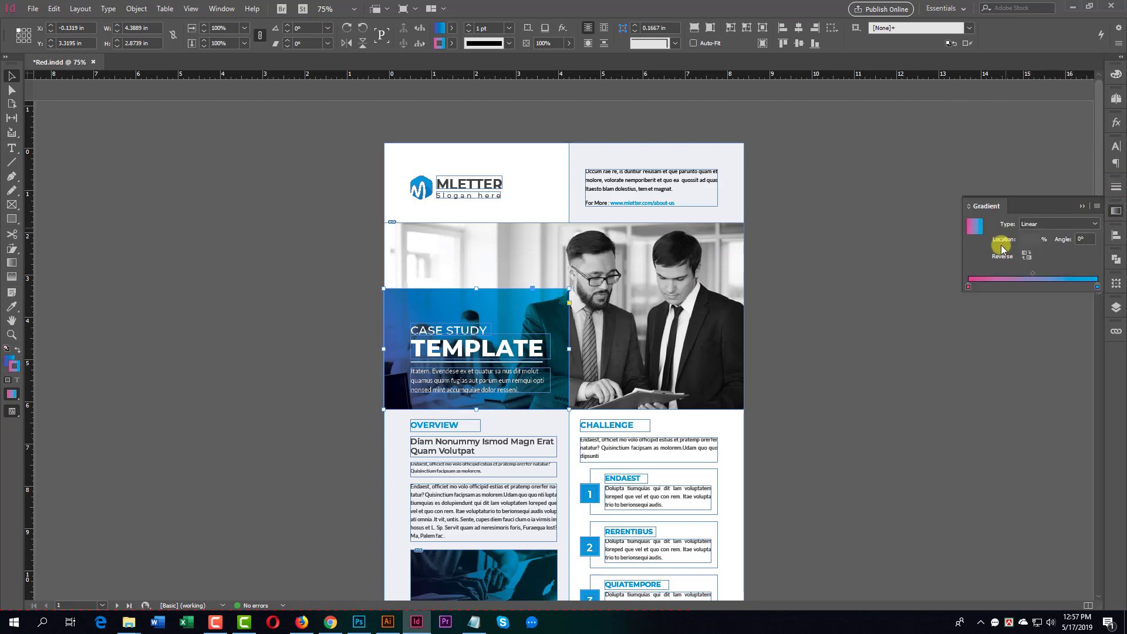
{"action": "left_click", "coordinate": [450, 45]}
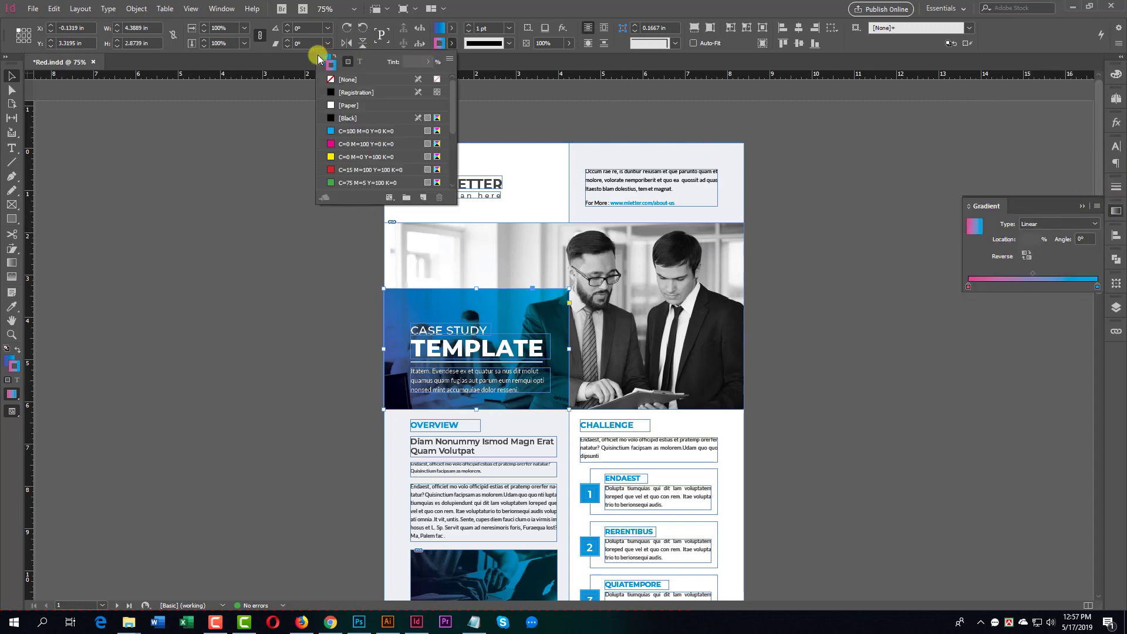
{"action": "left_click", "coordinate": [343, 79]}
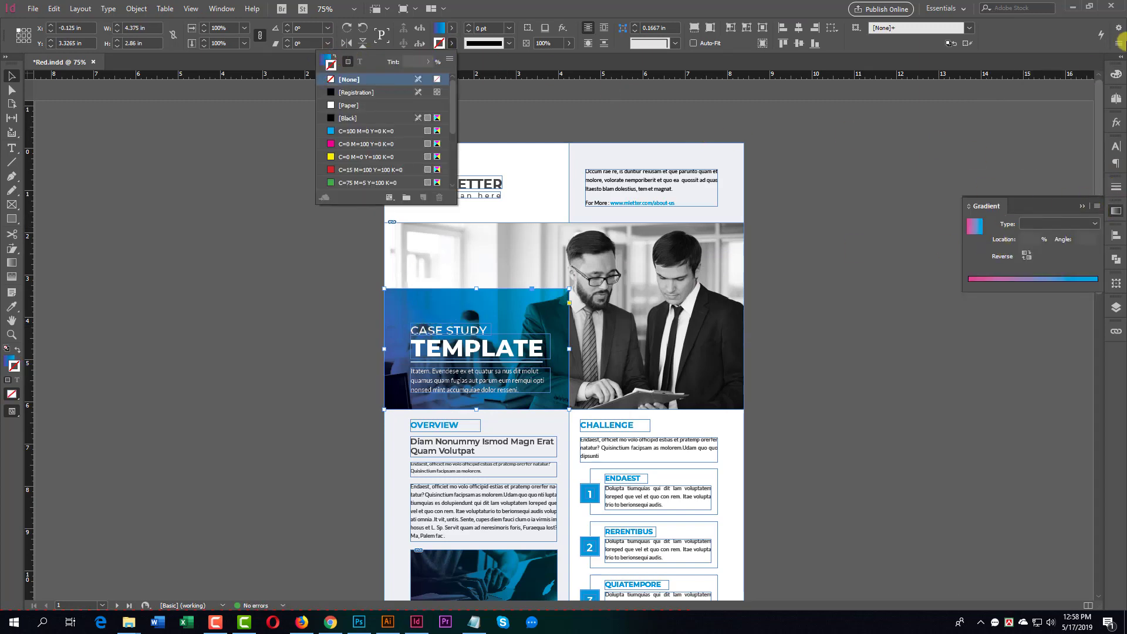
- Set the purple starting stop of the cover title block's fill gradient to orange, C 0, M 75, Y 100, K 0
{"action": "left_click", "coordinate": [1116, 75]}
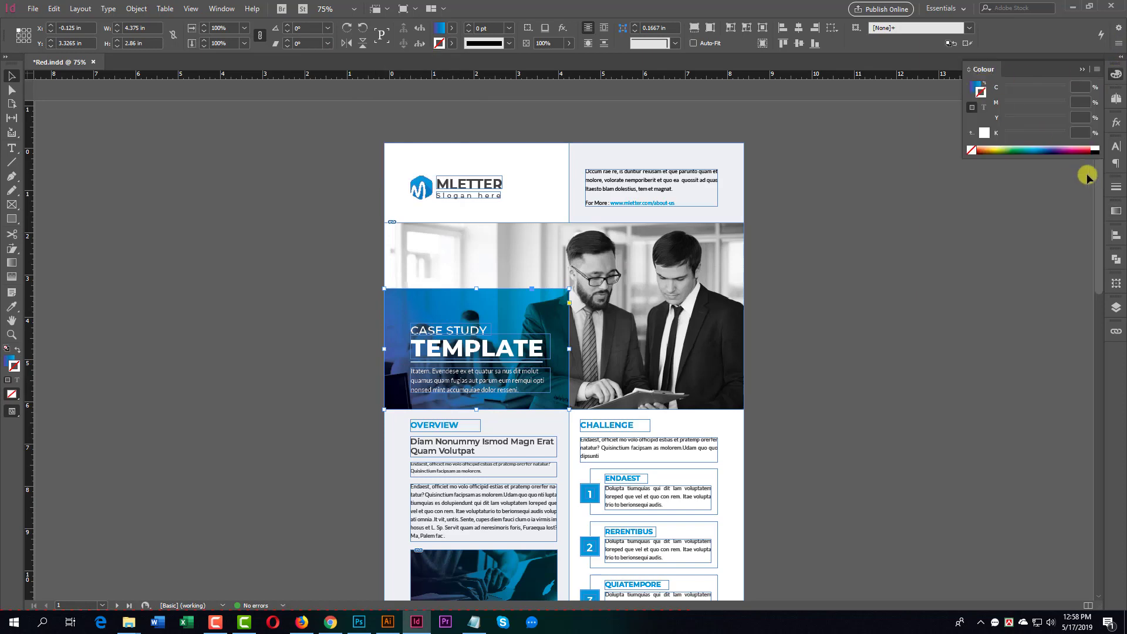
{"action": "left_click", "coordinate": [1118, 211]}
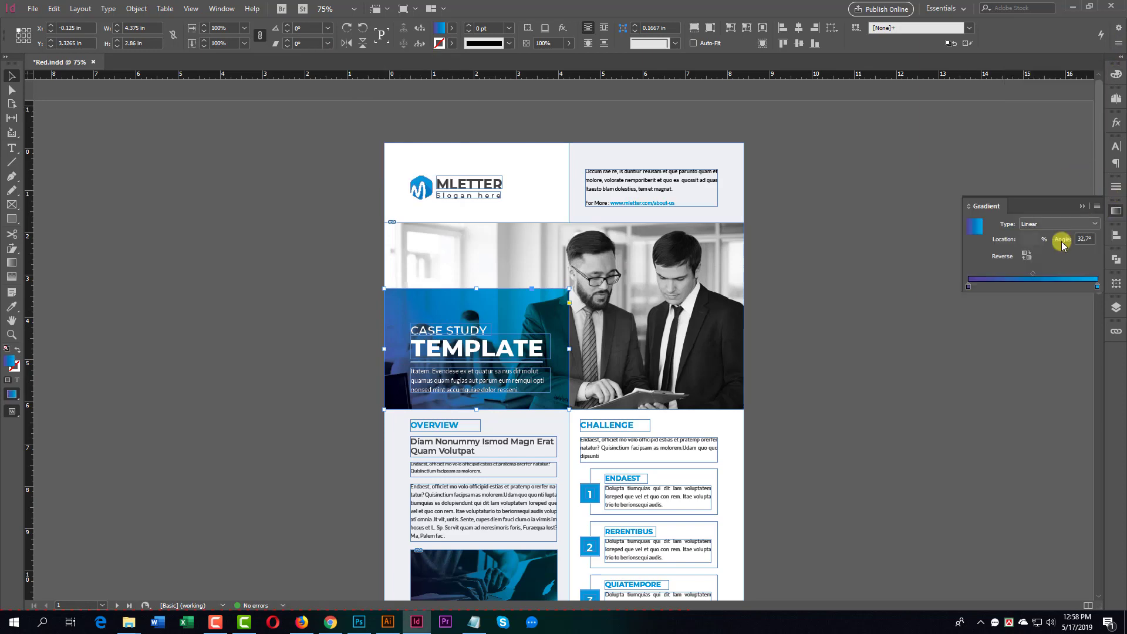
{"action": "left_click", "coordinate": [969, 287]}
{"action": "left_click", "coordinate": [1117, 75]}
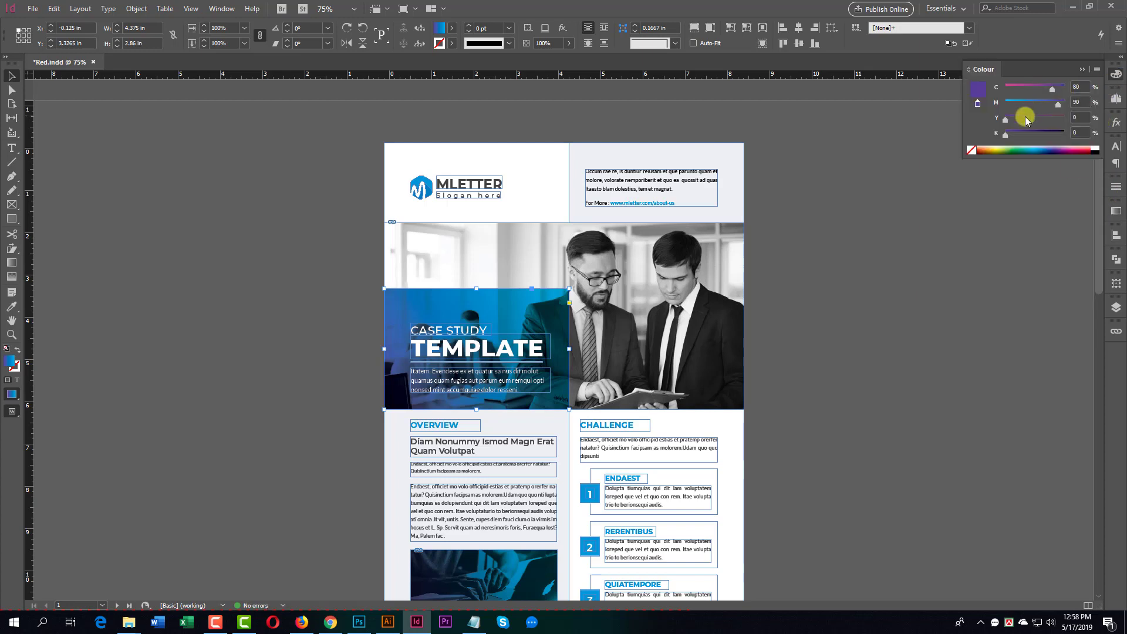
{"action": "left_click_drag", "start_coordinate": [1025, 88], "coordinate": [1050, 104]}
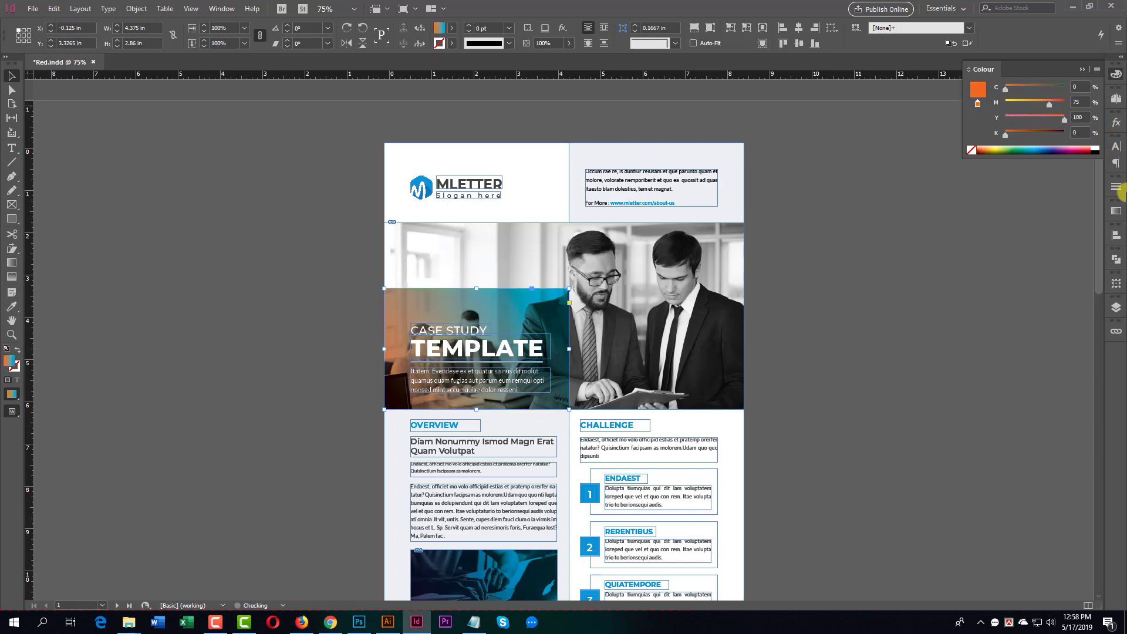
- Set the blue end stop of the cover title block's gradient to C 0, M 43, Y 100, K 0 and deselect the block
{"action": "left_click", "coordinate": [1118, 211]}
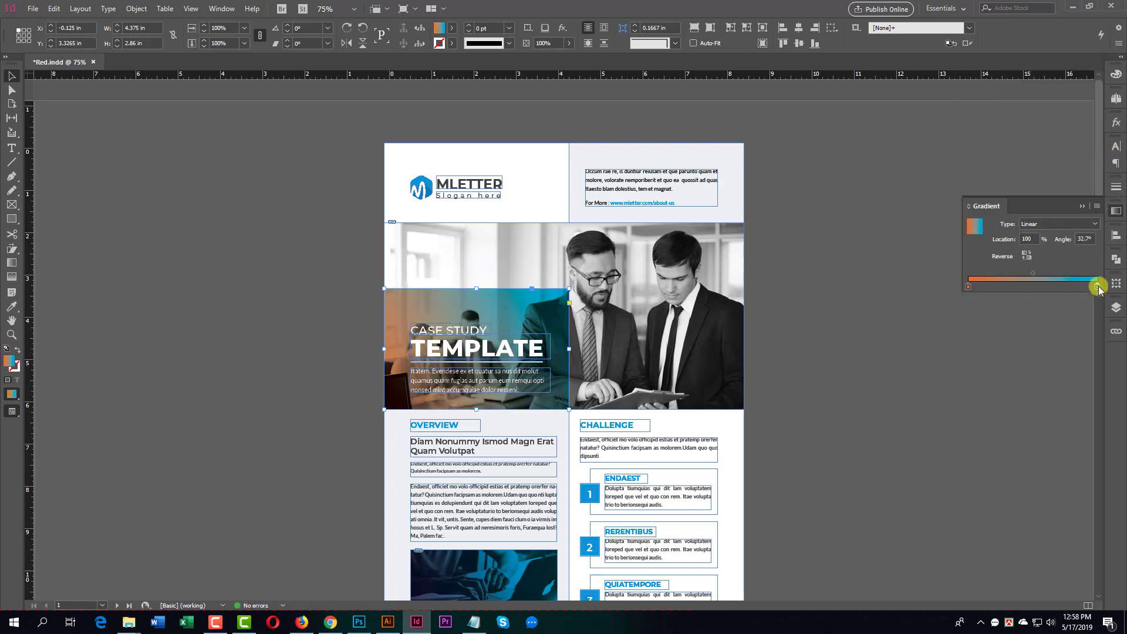
{"action": "left_click", "coordinate": [1117, 75]}
{"action": "left_click_drag", "start_coordinate": [1005, 105], "coordinate": [1103, 106]}
{"action": "left_click_drag", "start_coordinate": [1064, 89], "coordinate": [968, 92]}
{"action": "left_click_drag", "start_coordinate": [1041, 122], "coordinate": [1066, 119]}
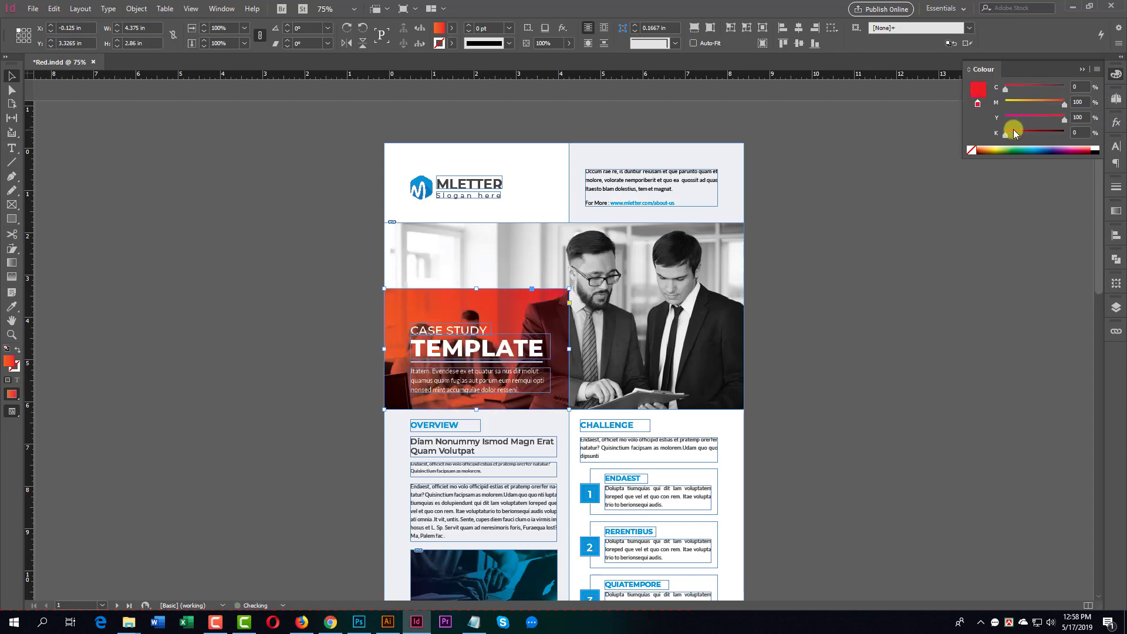
{"action": "left_click", "coordinate": [1031, 103]}
{"action": "left_click", "coordinate": [881, 255]}
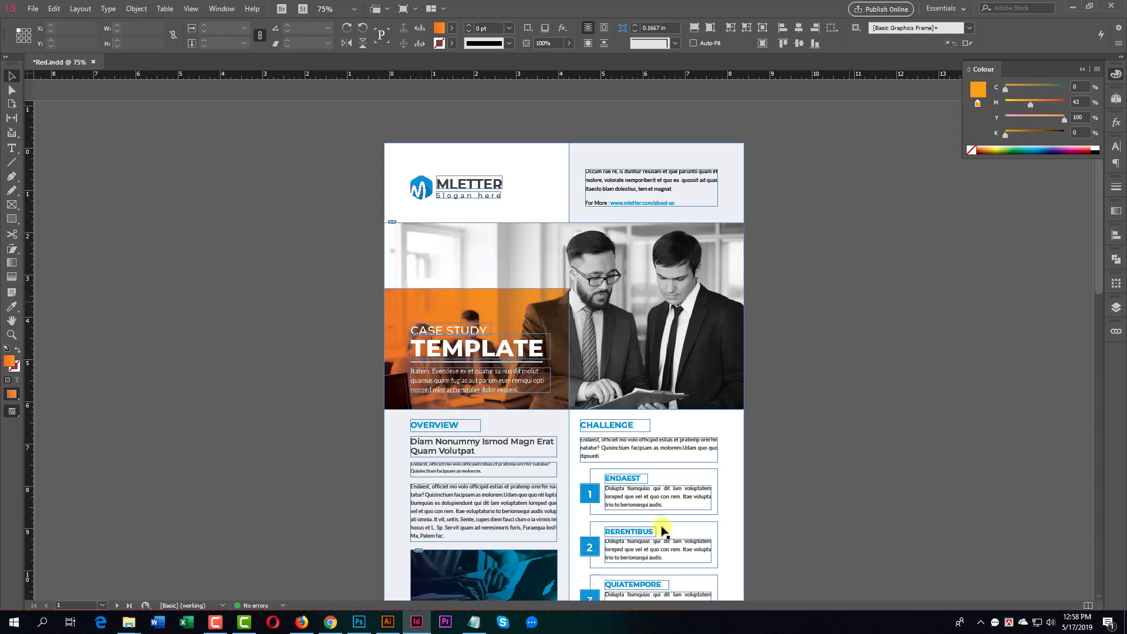
{"action": "scroll", "coordinate": [614, 511], "scroll_direction": "down", "scroll_amount": 3}
{"action": "scroll", "coordinate": [615, 510], "scroll_direction": "down", "scroll_amount": 4}
{"action": "scroll", "coordinate": [735, 345], "scroll_direction": "up", "scroll_amount": 7}
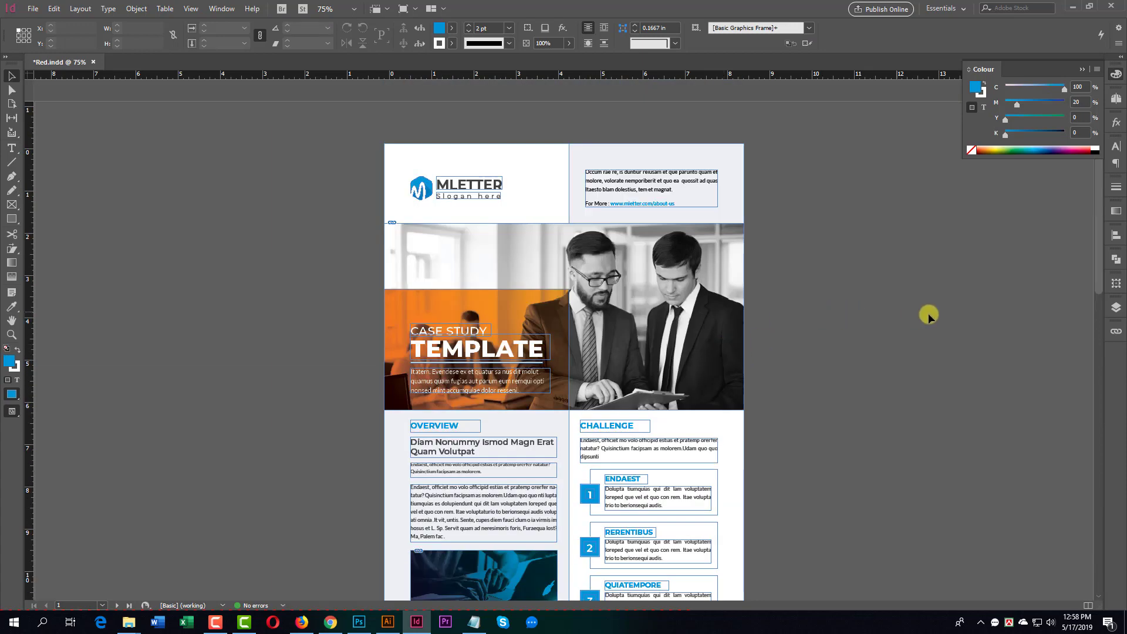
{"action": "left_click", "coordinate": [35, 8]}
{"action": "mouse_move", "coordinate": [53, 8]}
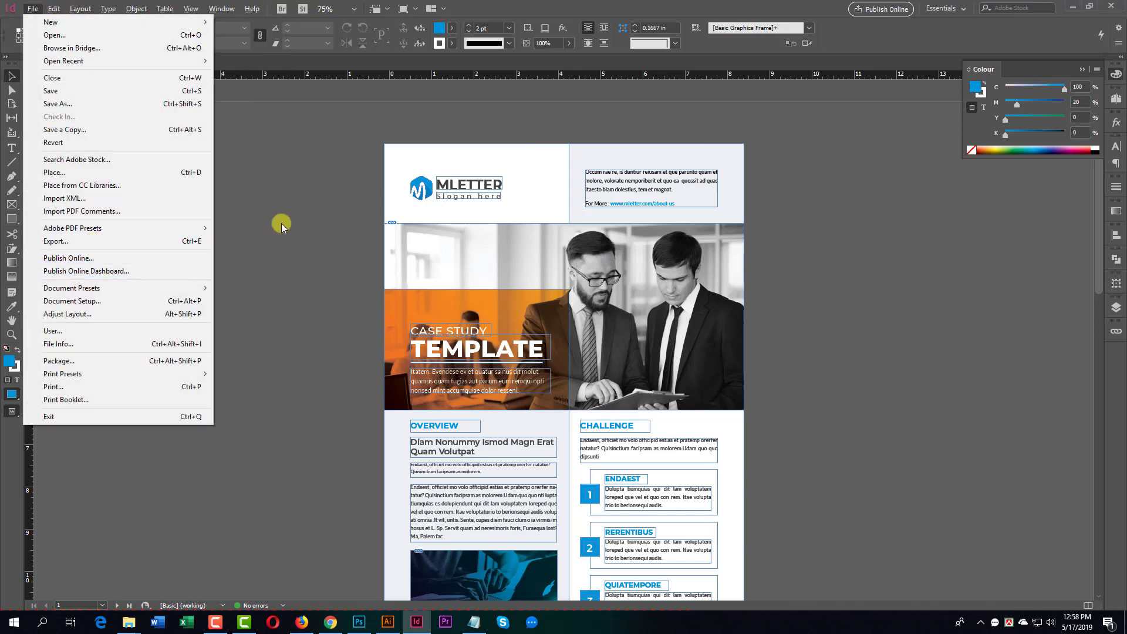
{"action": "left_click", "coordinate": [410, 234]}
{"action": "left_click", "coordinate": [676, 280]}
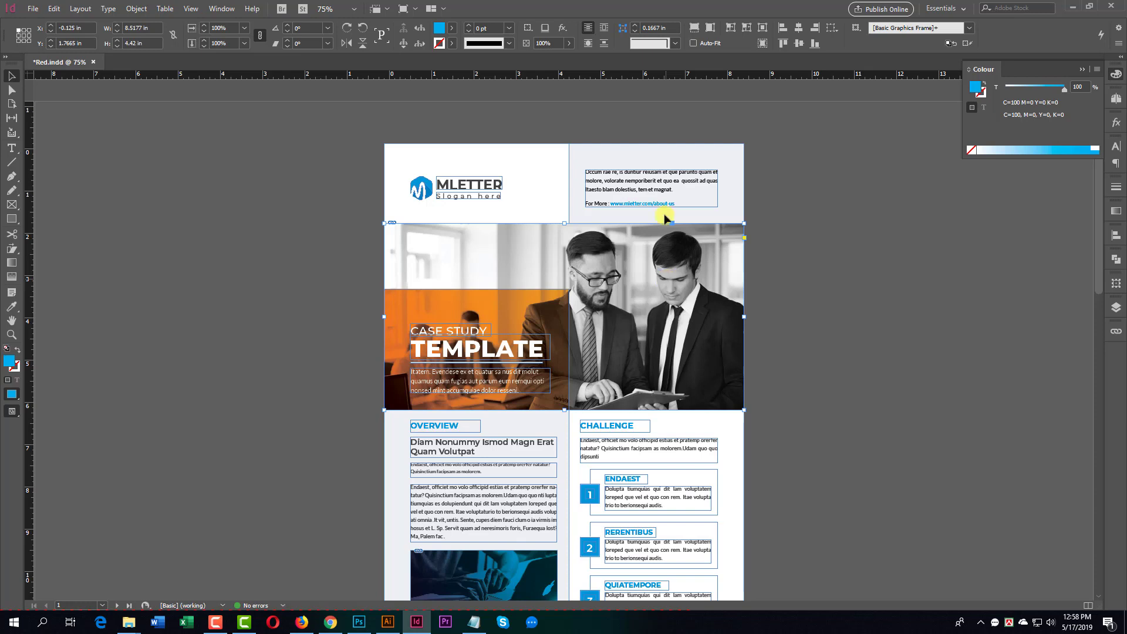
{"action": "left_click", "coordinate": [838, 349]}
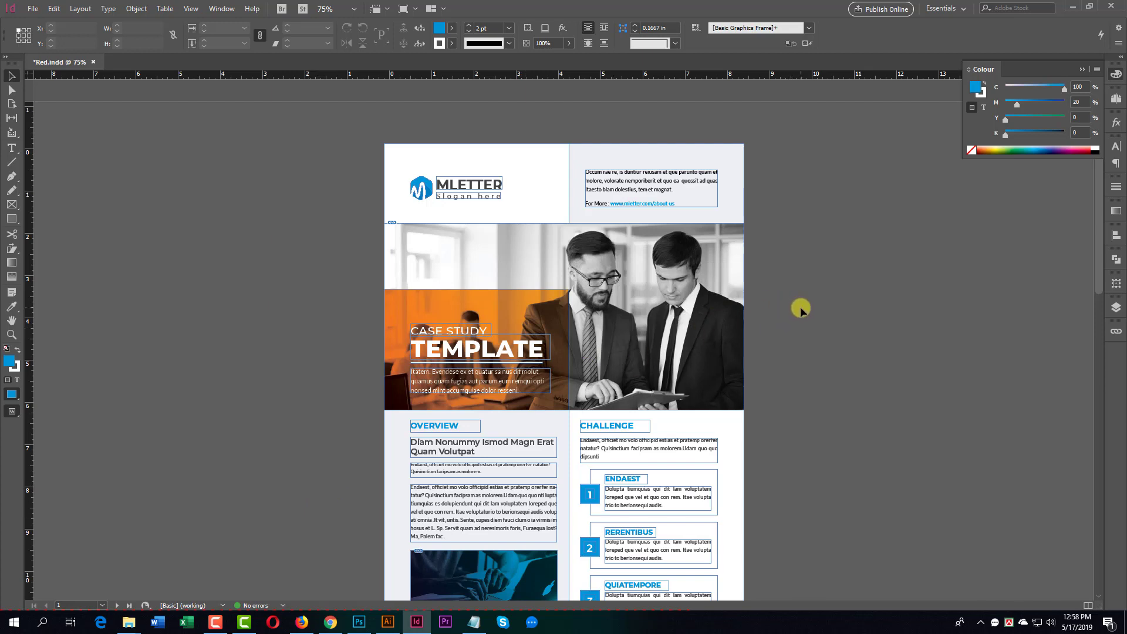
- Replace the large cover photo of the two businessmen with the Demo Image placeholder
{"action": "left_click", "coordinate": [627, 275]}
{"action": "key", "text": "ctrl+d"}
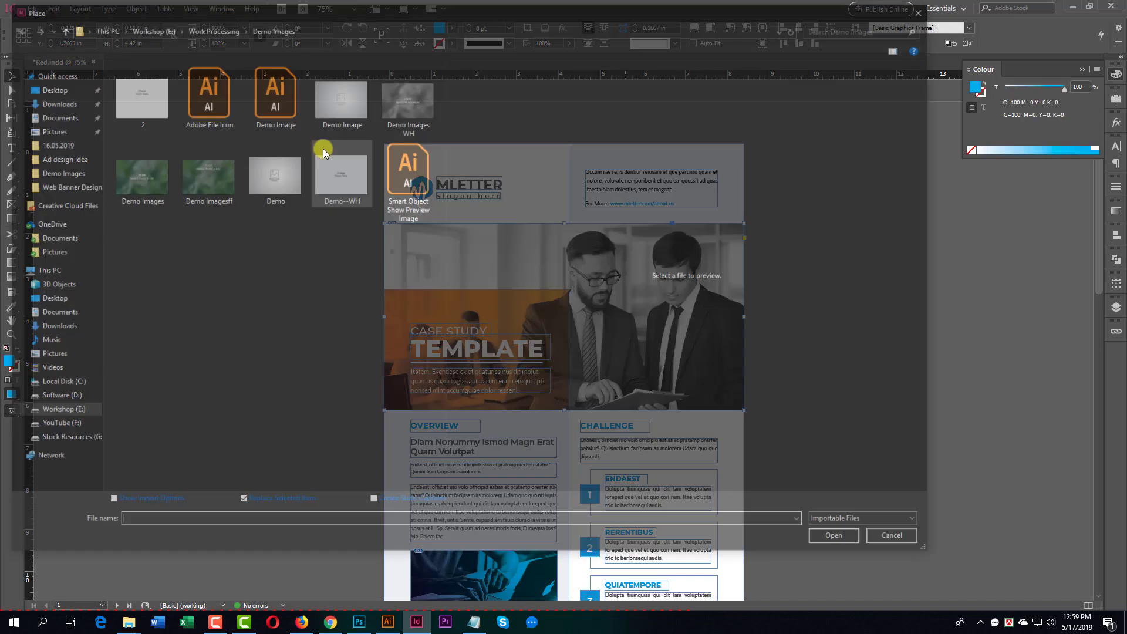
{"action": "double_click", "coordinate": [339, 94]}
{"action": "scroll", "coordinate": [623, 310], "scroll_direction": "down", "scroll_amount": 10}
{"action": "scroll", "coordinate": [671, 347], "scroll_direction": "up", "scroll_amount": 10}
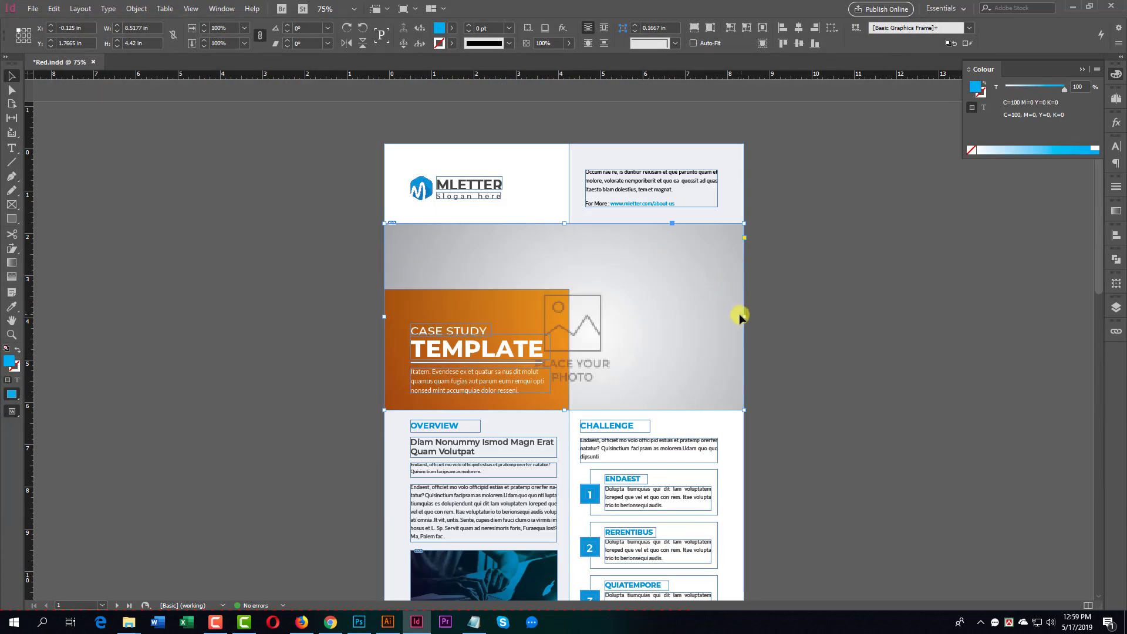
- Save the Red document, look at the Save As options and close the document
{"action": "key", "text": "ctrl+s"}
{"action": "key", "text": "ctrl+shift+s"}
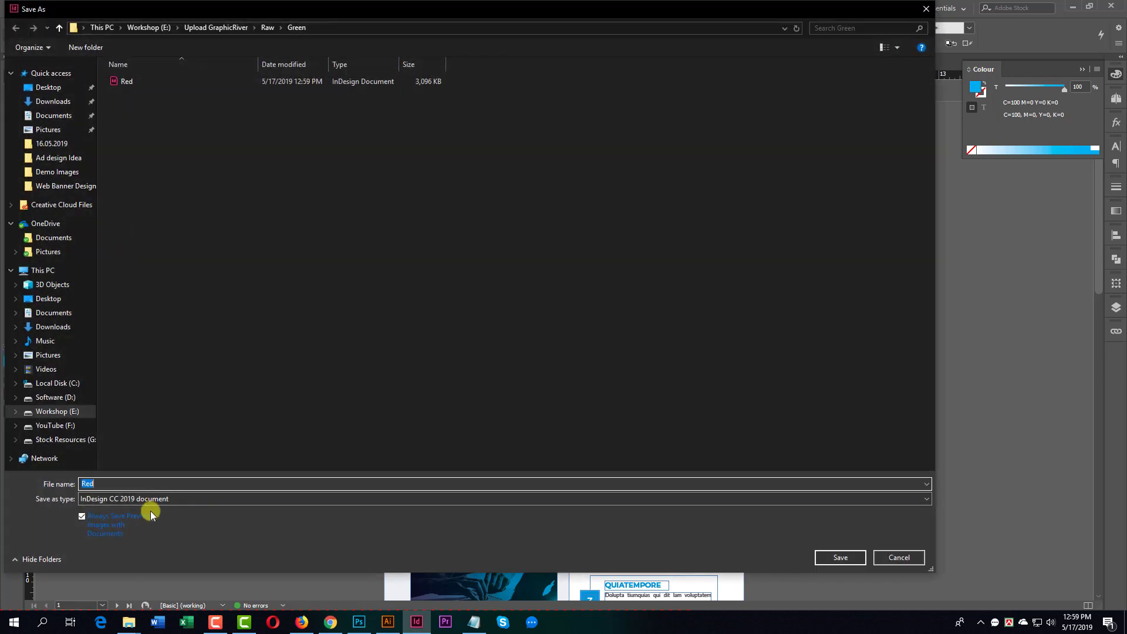
{"action": "left_click", "coordinate": [161, 499]}
{"action": "key", "text": "Return"}
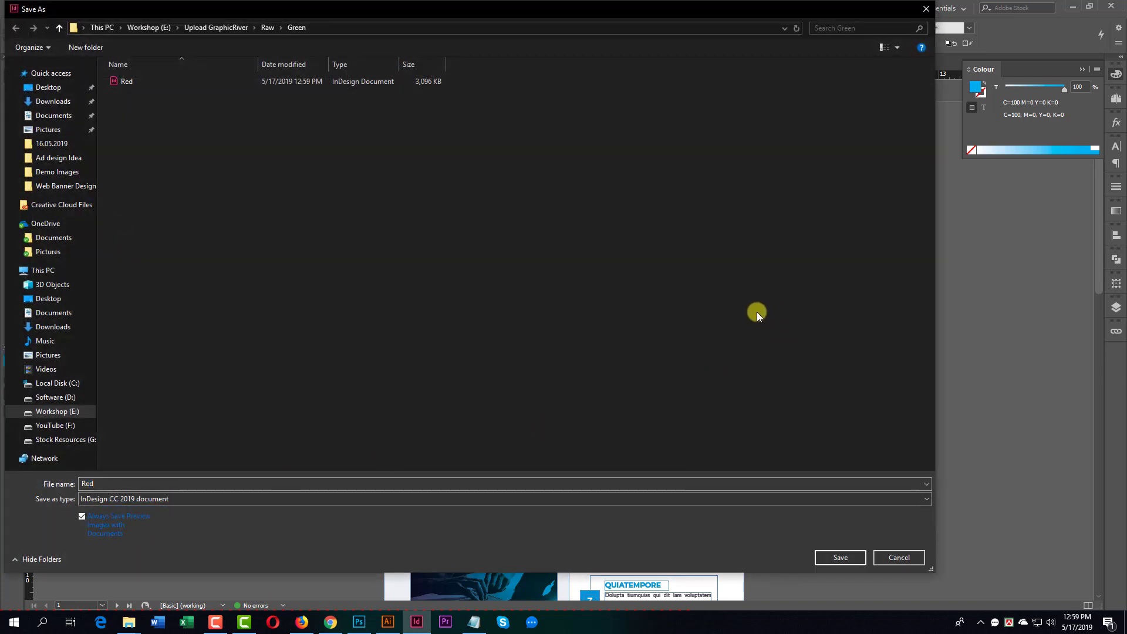
{"action": "key", "text": "Return"}
{"action": "key", "text": "ctrl+w"}
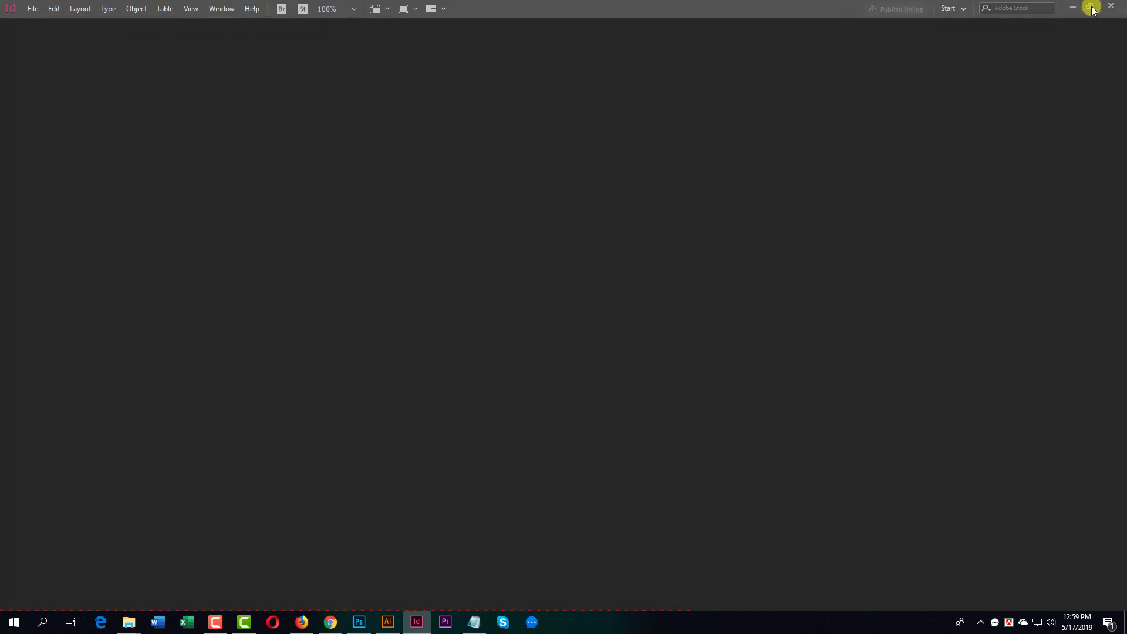
- Switch to File Explorer and look over the Blue, Green, Orange and Red folders in the Raw folder
{"action": "left_click", "coordinate": [1076, 8]}
{"action": "left_click", "coordinate": [439, 262]}
{"action": "key", "text": "BackSpace"}
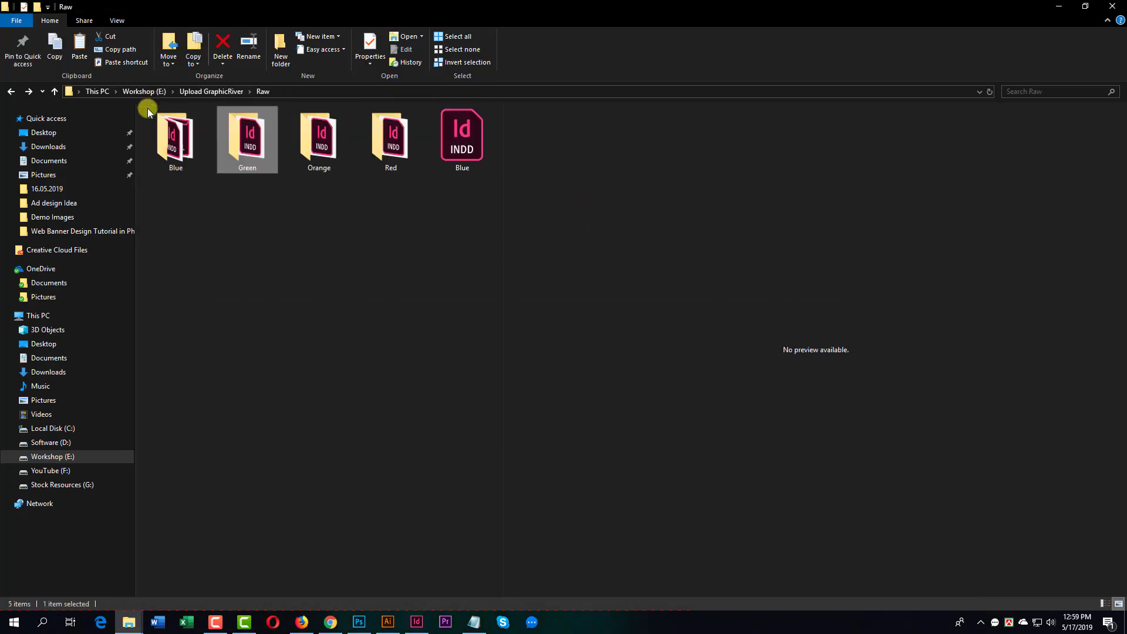
{"action": "left_click", "coordinate": [201, 189]}
{"action": "left_click", "coordinate": [181, 137]}
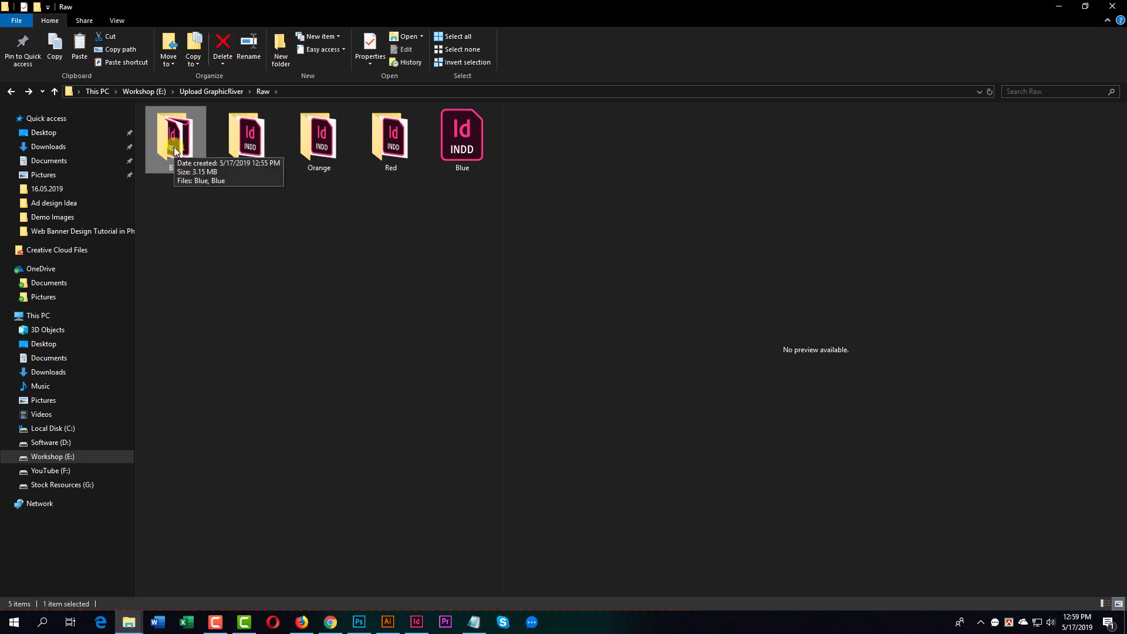
{"action": "left_click", "coordinate": [256, 144]}
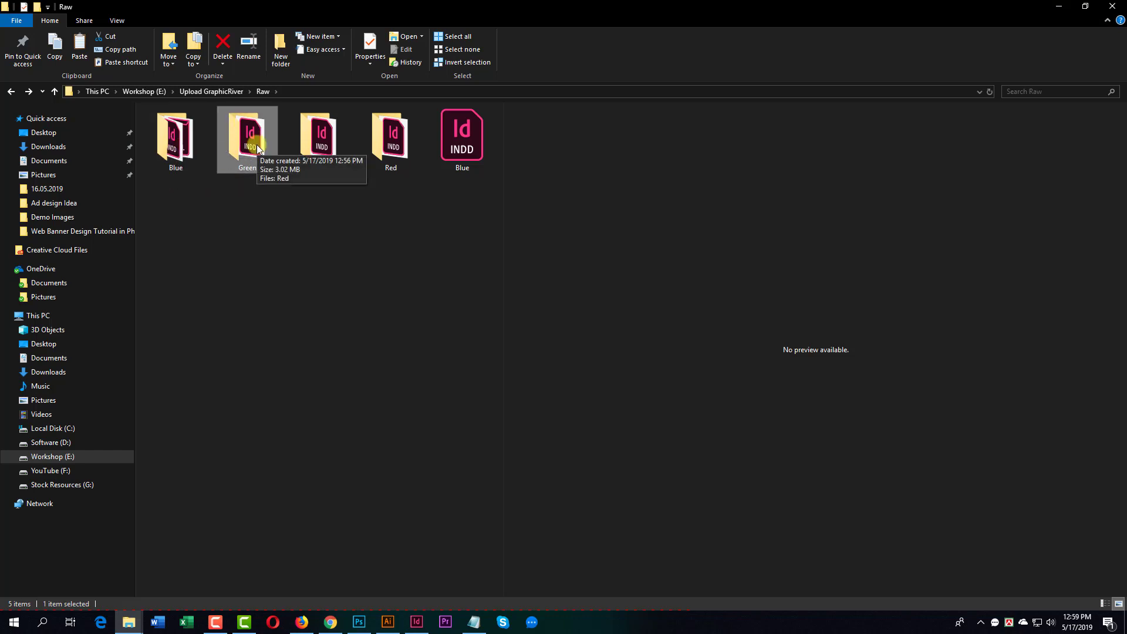
{"action": "left_click", "coordinate": [341, 124]}
{"action": "left_click", "coordinate": [413, 185]}
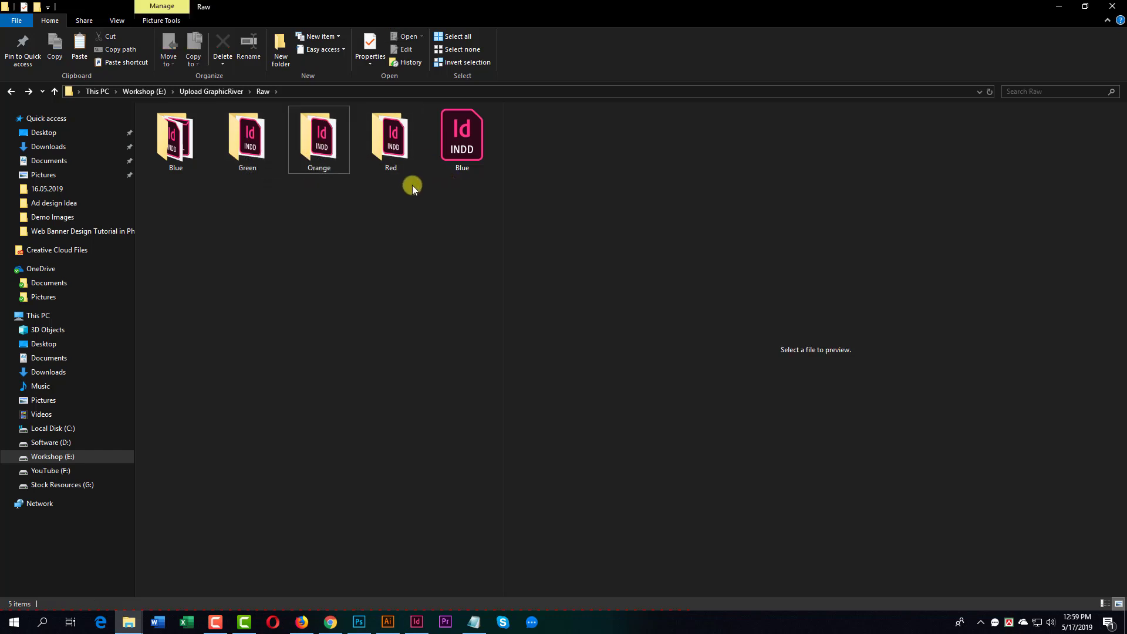
{"action": "left_click_drag", "start_coordinate": [412, 185], "coordinate": [197, 133]}
{"action": "left_click", "coordinate": [336, 239]}
- Open the Main File folder inside the Upload folder of the Case Study project under Work Processing
{"action": "mouse_move", "coordinate": [127, 628]}
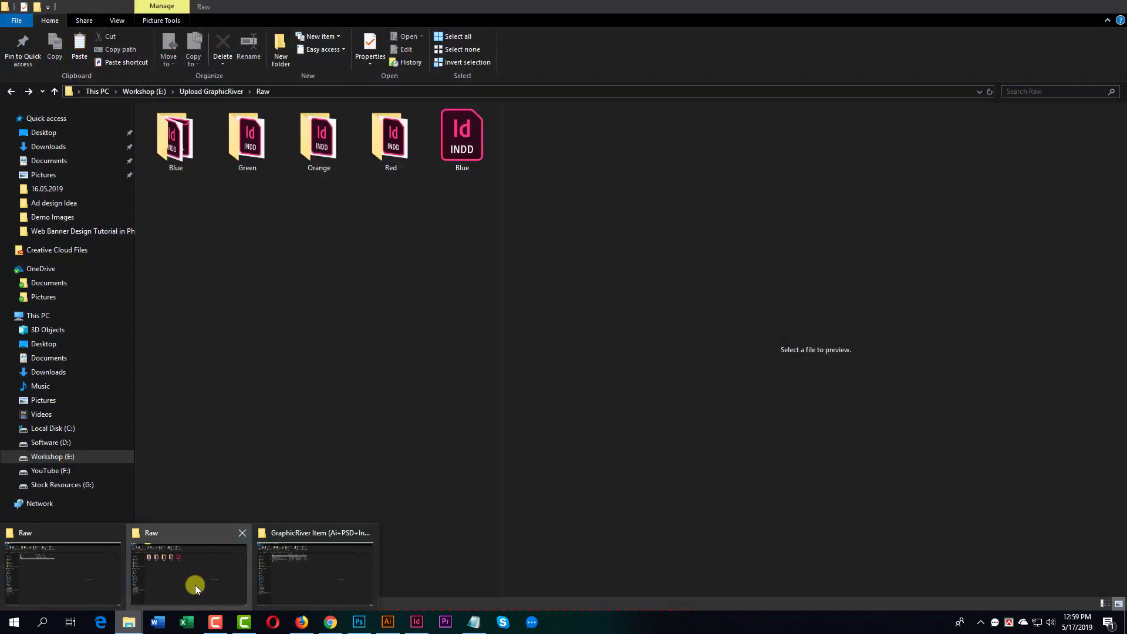
{"action": "left_click", "coordinate": [279, 574]}
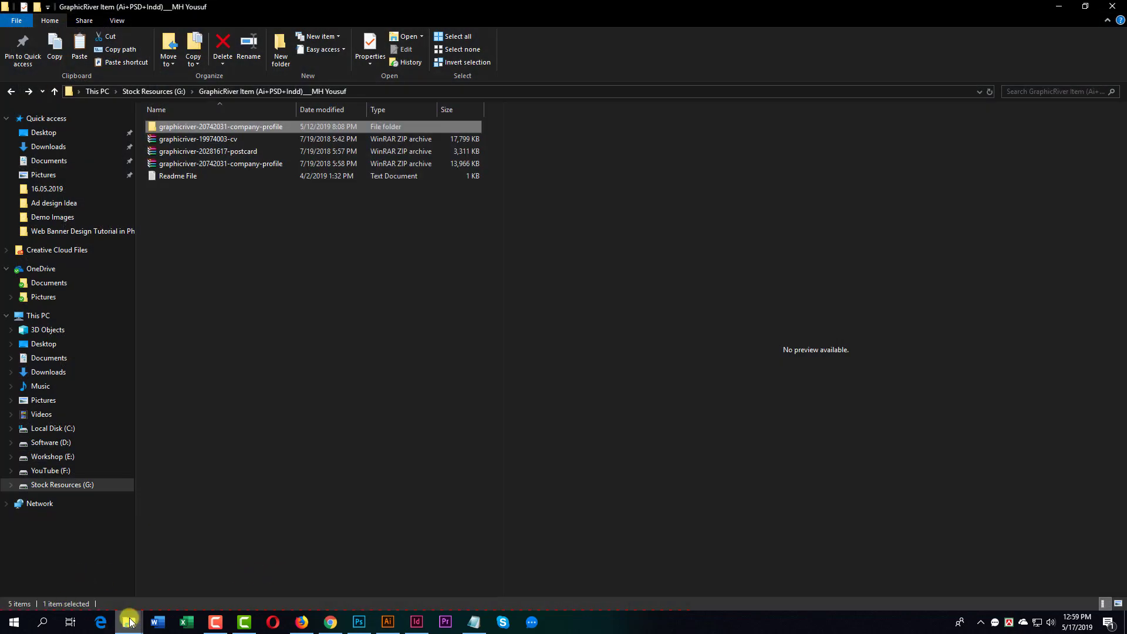
{"action": "left_click", "coordinate": [129, 622]}
{"action": "left_click", "coordinate": [54, 590]}
{"action": "left_click", "coordinate": [237, 177]}
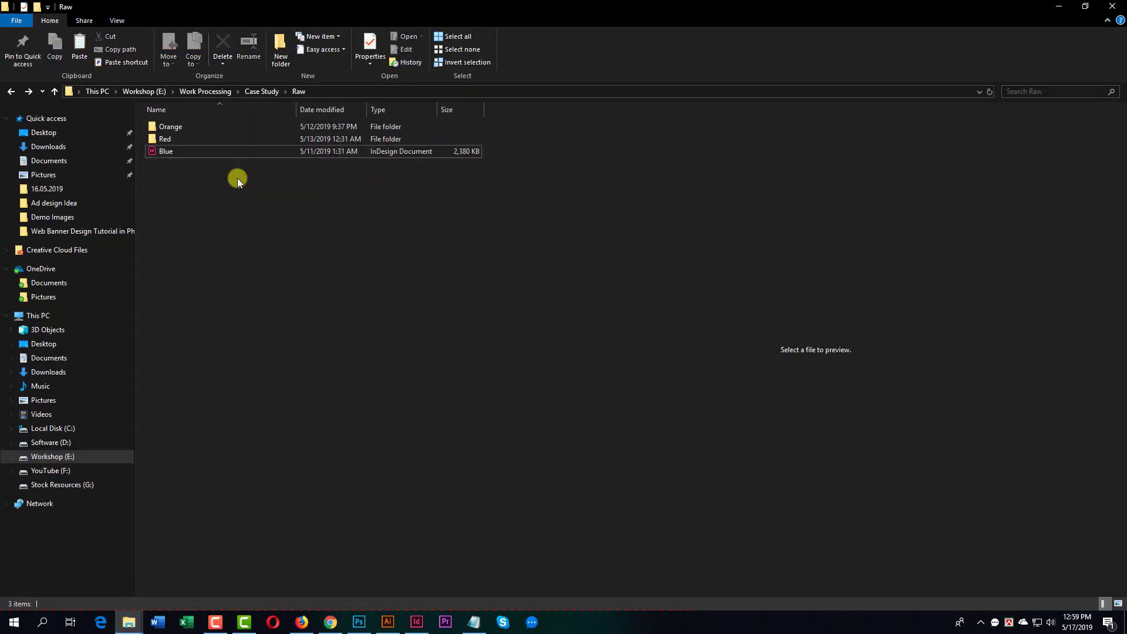
{"action": "key", "text": "alt+Up"}
{"action": "key", "text": "alt+Up"}
{"action": "key", "text": "alt+Left"}
{"action": "left_click", "coordinate": [174, 140]}
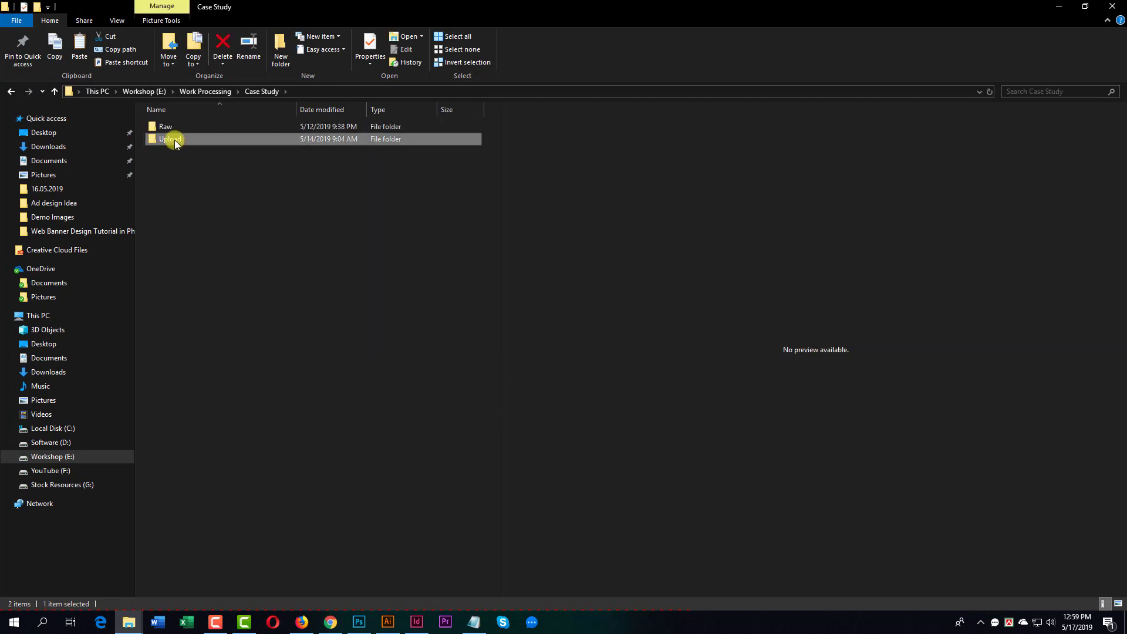
{"action": "double_click", "coordinate": [175, 140]}
{"action": "double_click", "coordinate": [172, 129]}
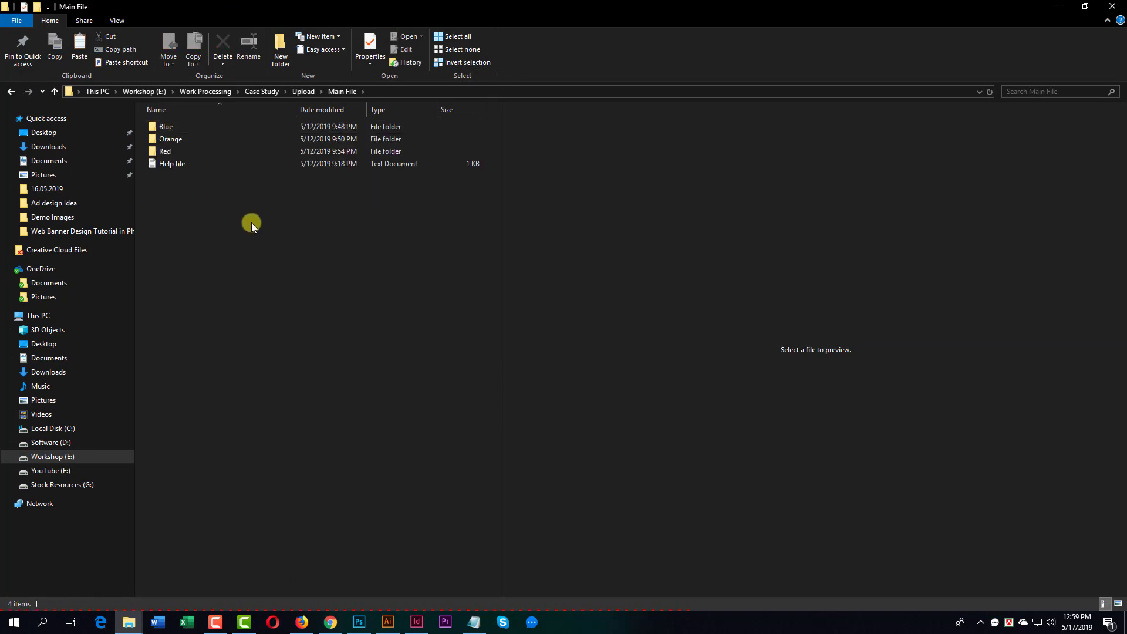
- Check the Case Study files in the Blue, Orange and Red folders of Main File
{"action": "double_click", "coordinate": [175, 126]}
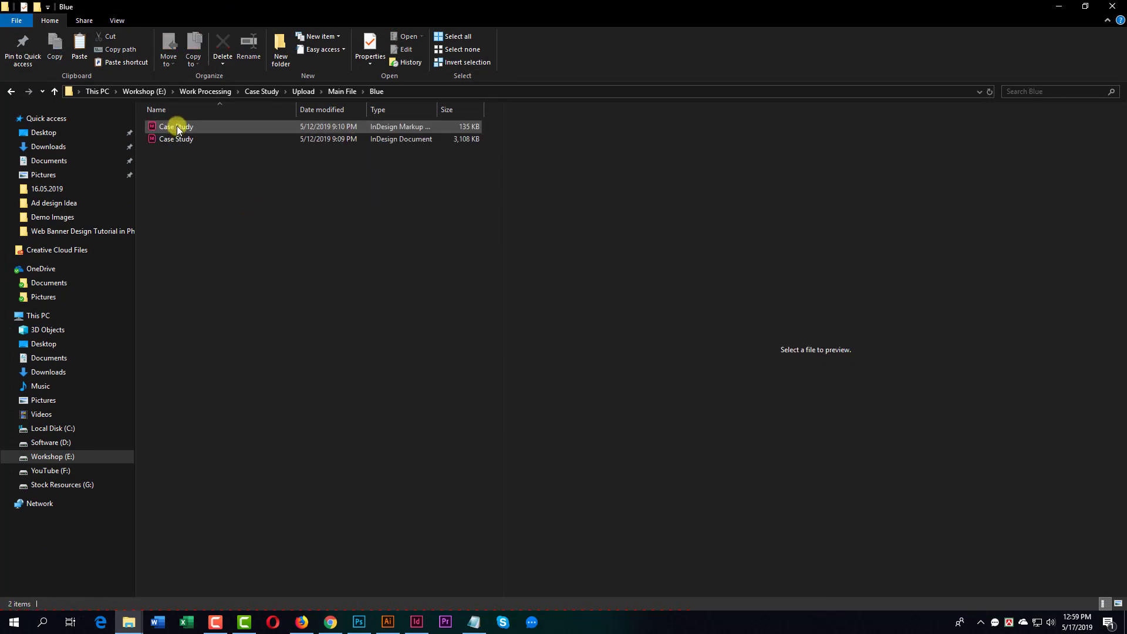
{"action": "key", "text": "alt+Up"}
{"action": "double_click", "coordinate": [175, 140]}
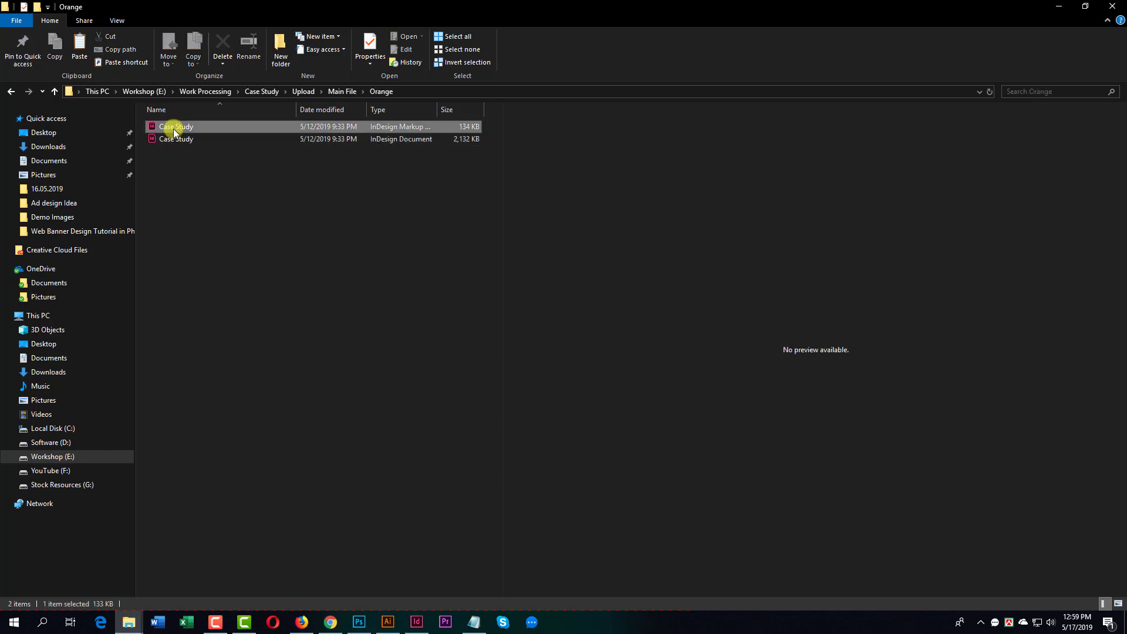
{"action": "left_click", "coordinate": [174, 139]}
{"action": "key", "text": "alt+Up"}
{"action": "double_click", "coordinate": [164, 151]}
{"action": "key", "text": "alt+Up"}
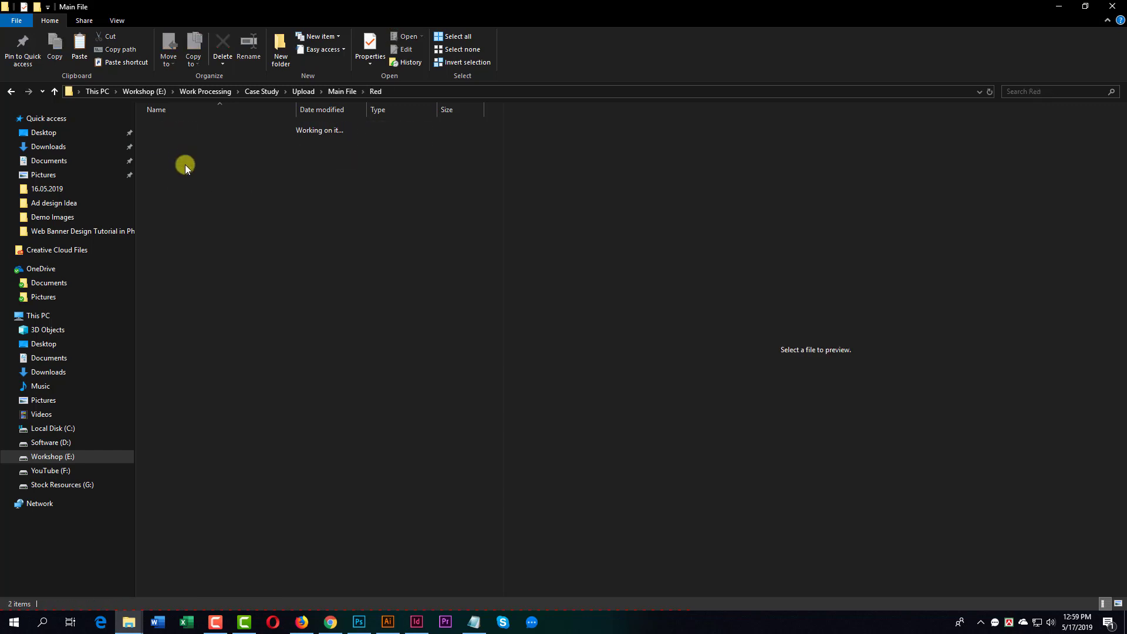
- Open the Red folder's Case Study file in InDesign, inspect the placeholder images on both pages and close it without saving
{"action": "double_click", "coordinate": [168, 151]}
{"action": "left_click_drag", "start_coordinate": [170, 127], "coordinate": [686, 491]}
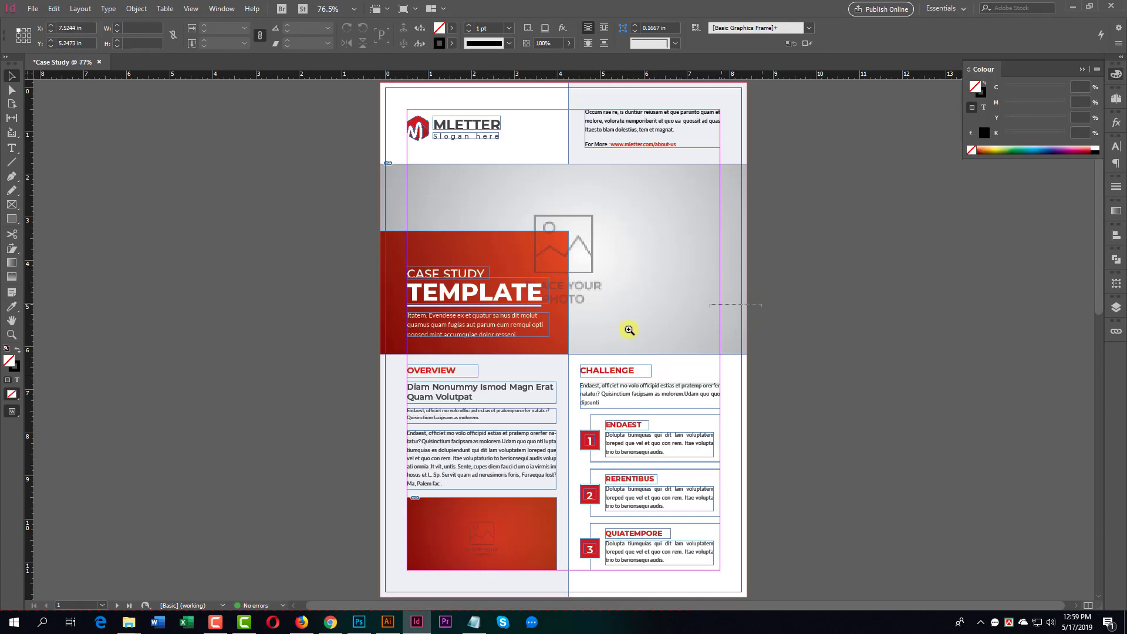
{"action": "scroll", "coordinate": [628, 329], "scroll_direction": "up", "scroll_amount": 5}
{"action": "scroll", "coordinate": [642, 340], "scroll_direction": "down", "scroll_amount": 10}
{"action": "scroll", "coordinate": [557, 376], "scroll_direction": "up", "scroll_amount": 10}
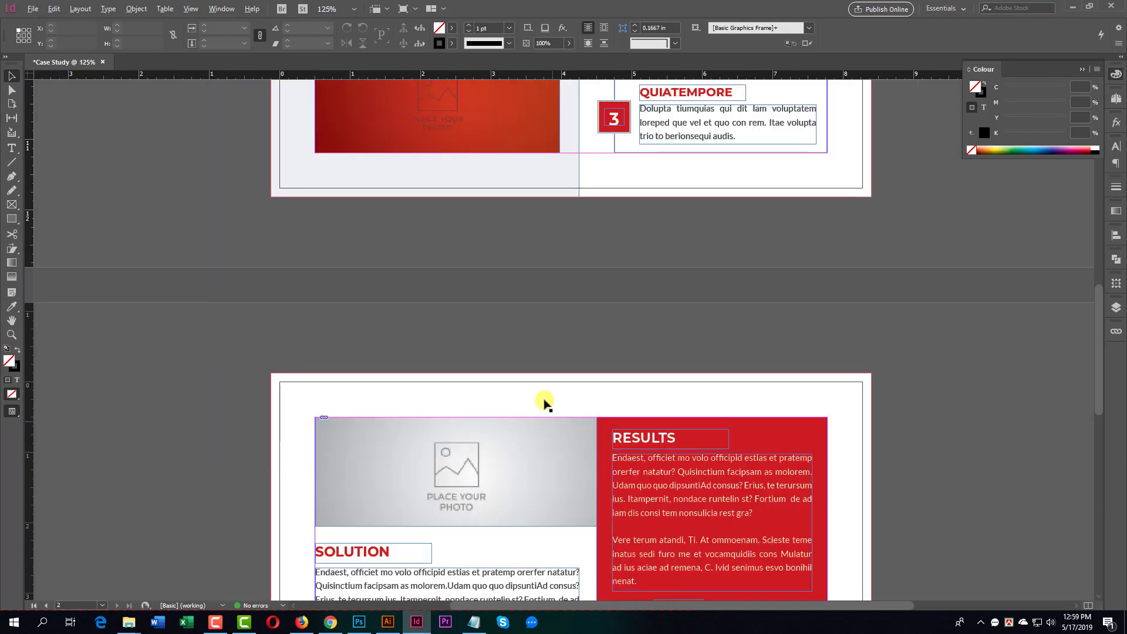
{"action": "scroll", "coordinate": [335, 246], "scroll_direction": "down", "scroll_amount": 10}
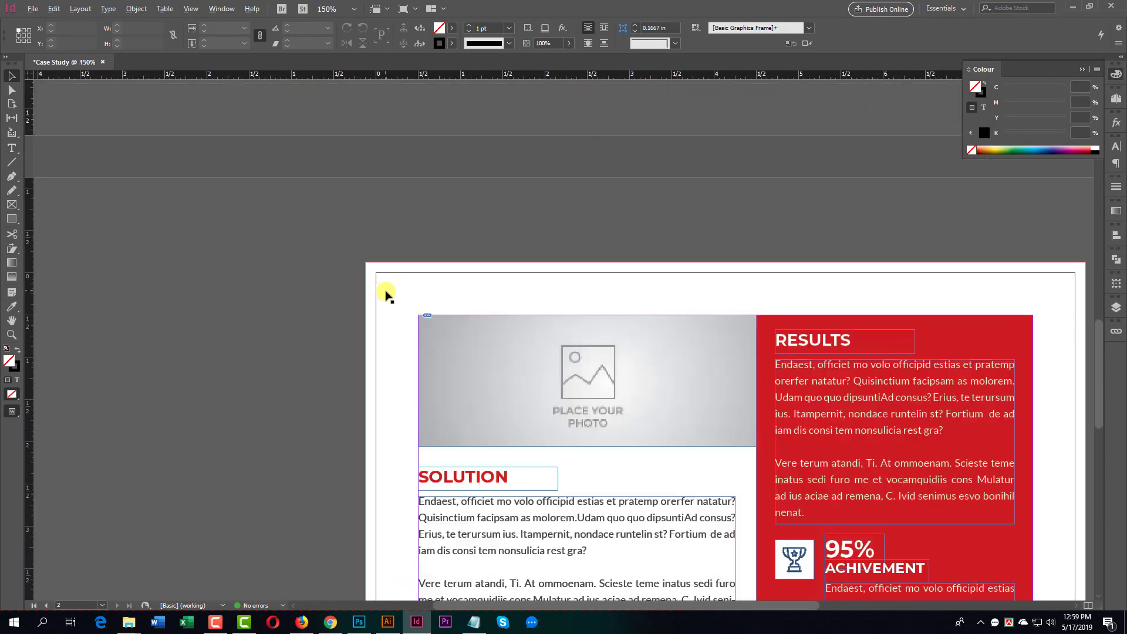
{"action": "key", "text": "ctrl+w"}
{"action": "left_click", "coordinate": [623, 326]}
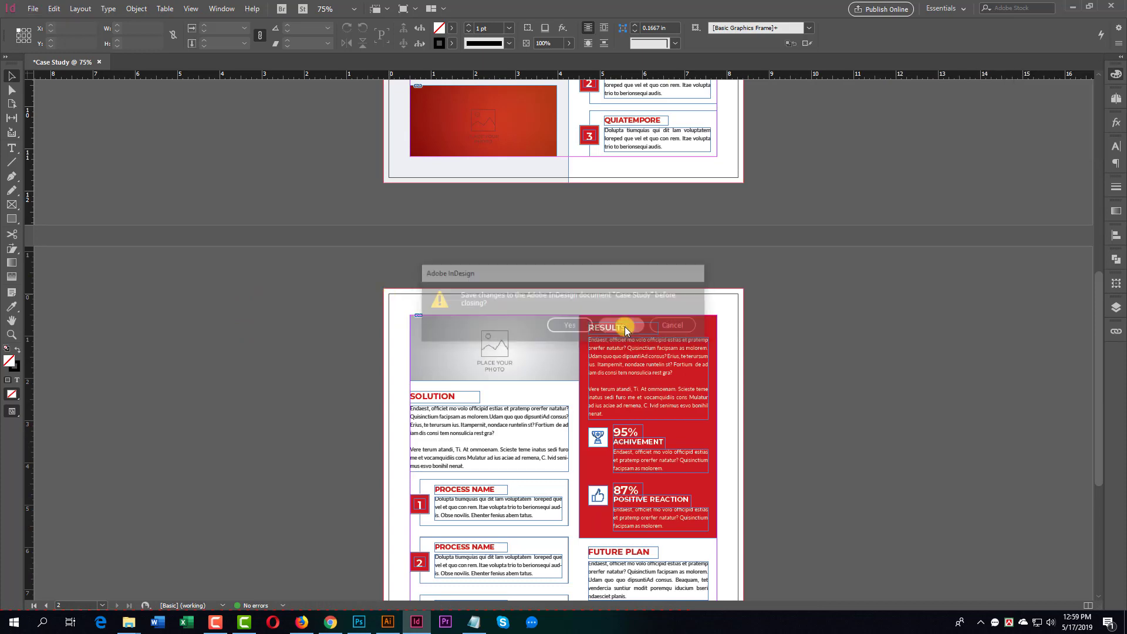
- Open the Help file in Main File, read its features, font links and instructions, and close it
{"action": "key", "text": "BackSpace"}
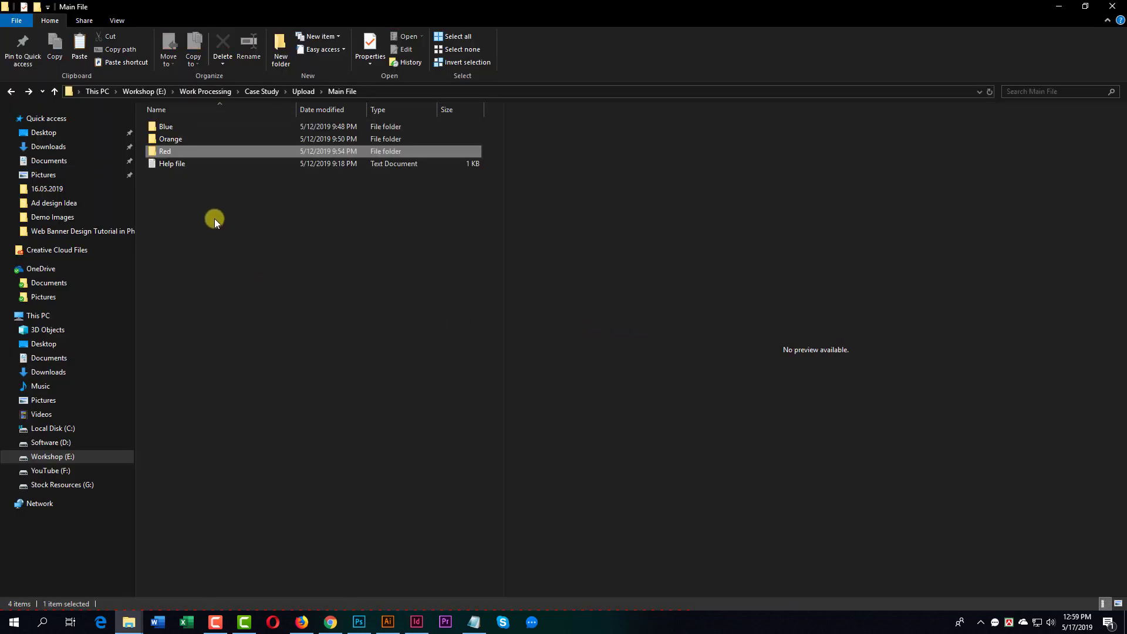
{"action": "double_click", "coordinate": [185, 168]}
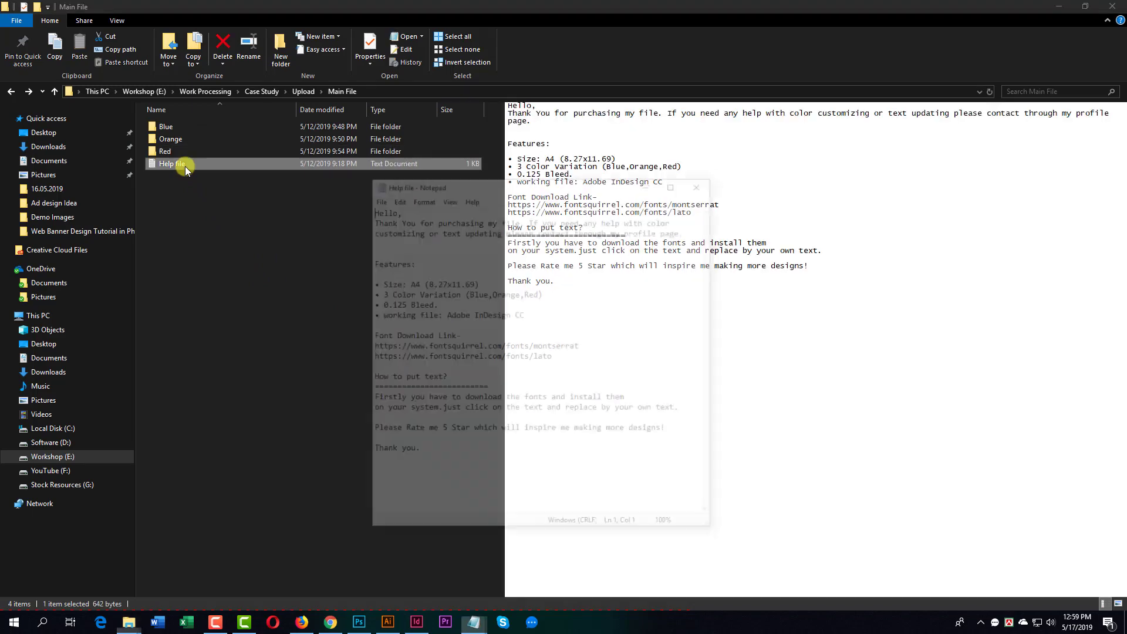
{"action": "left_click_drag", "start_coordinate": [385, 282], "coordinate": [436, 304]}
{"action": "left_click_drag", "start_coordinate": [576, 361], "coordinate": [531, 204]}
{"action": "left_click", "coordinate": [703, 182]}
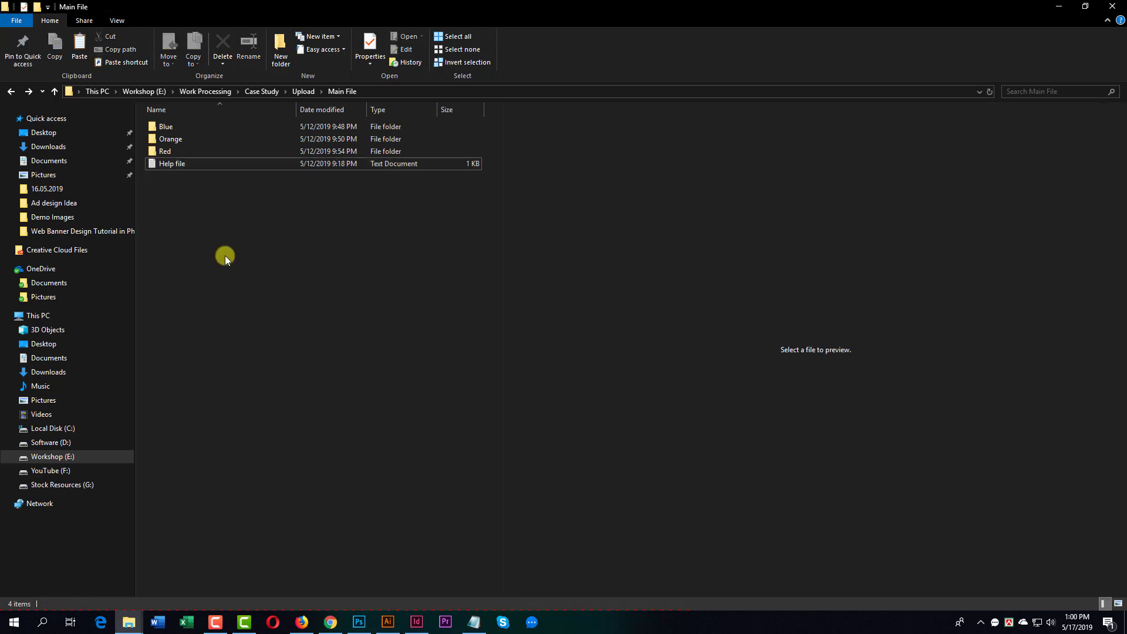
- Compress the Blue, Orange and Red folders and the Help file in Main File into a ZIP archive named Main File
{"action": "key", "text": "alt+Up"}
{"action": "left_click", "coordinate": [272, 296]}
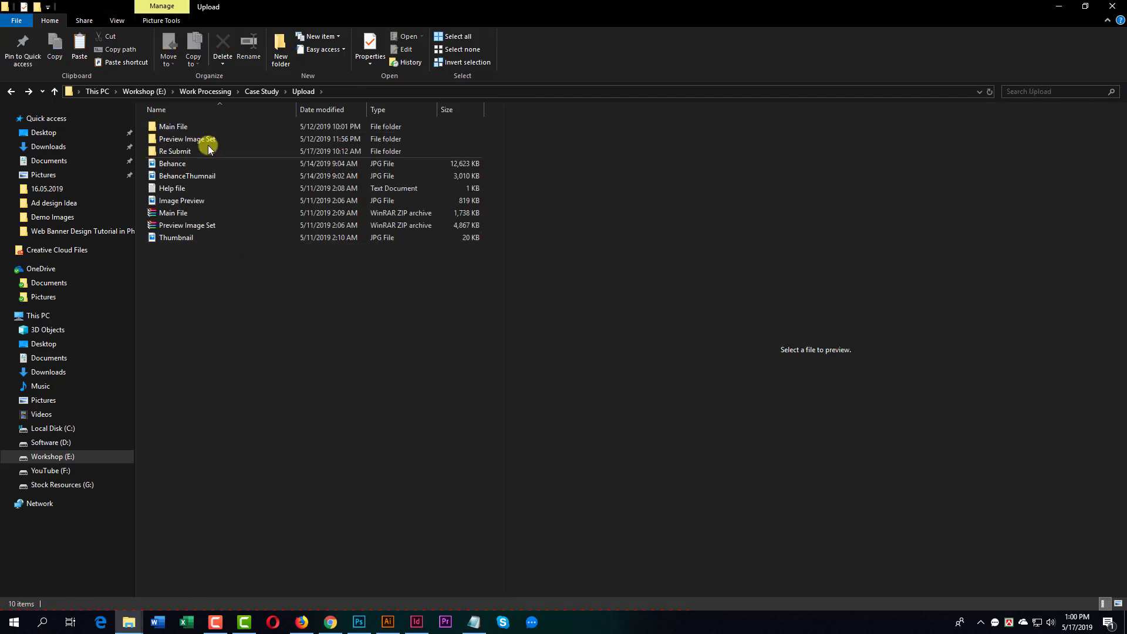
{"action": "left_click", "coordinate": [181, 128]}
{"action": "double_click", "coordinate": [171, 125]}
{"action": "left_click_drag", "start_coordinate": [194, 232], "coordinate": [165, 126]}
{"action": "right_click", "coordinate": [160, 129]}
{"action": "mouse_move", "coordinate": [248, 257]}
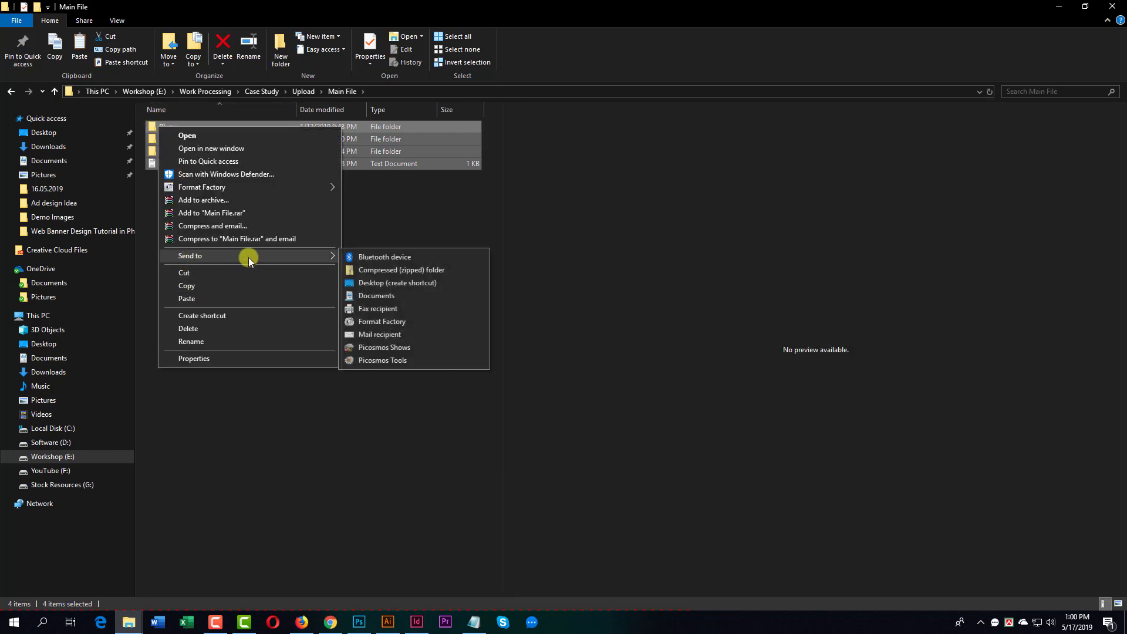
{"action": "left_click", "coordinate": [410, 275]}
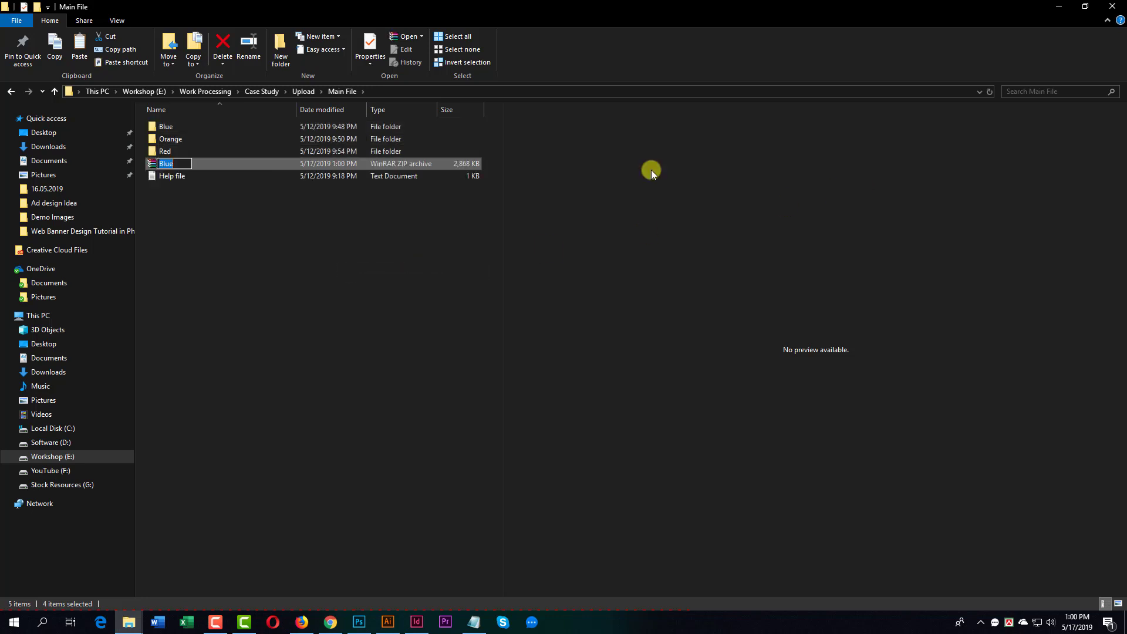
{"action": "type", "text": "Main "}
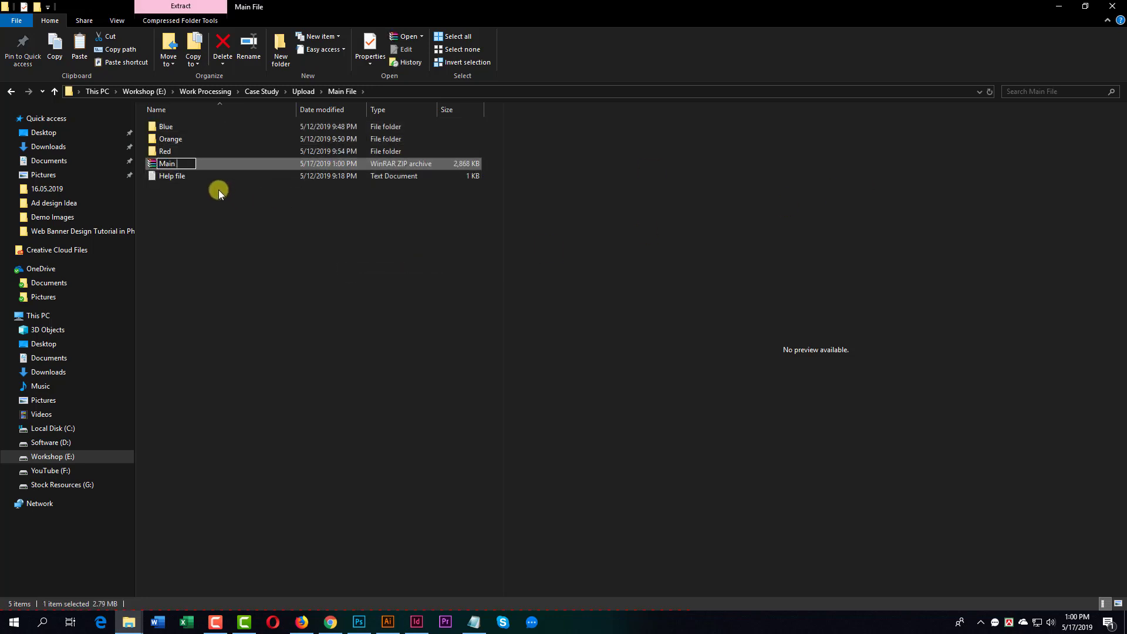
{"action": "type", "text": "File"}
{"action": "key", "text": "Return"}
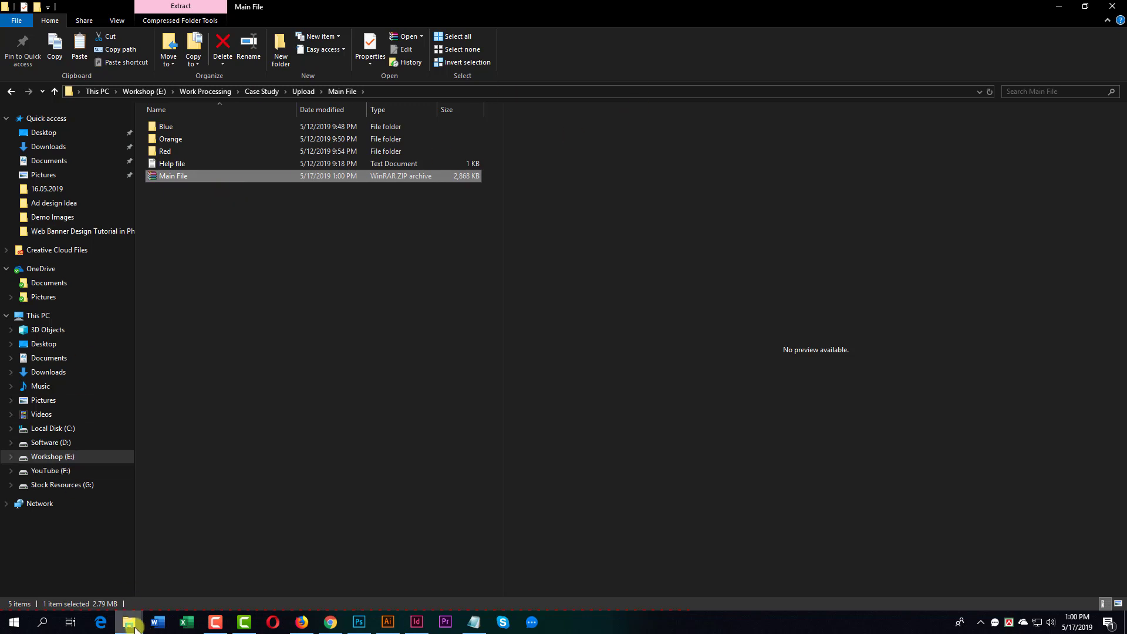
- Delete the color folders and the Blue document from Upload GraphicRiver's Raw folder, and undo the last deletion
{"action": "mouse_move", "coordinate": [129, 622]}
{"action": "left_click", "coordinate": [195, 577]}
{"action": "left_click_drag", "start_coordinate": [421, 235], "coordinate": [165, 117]}
{"action": "key", "text": "Delete"}
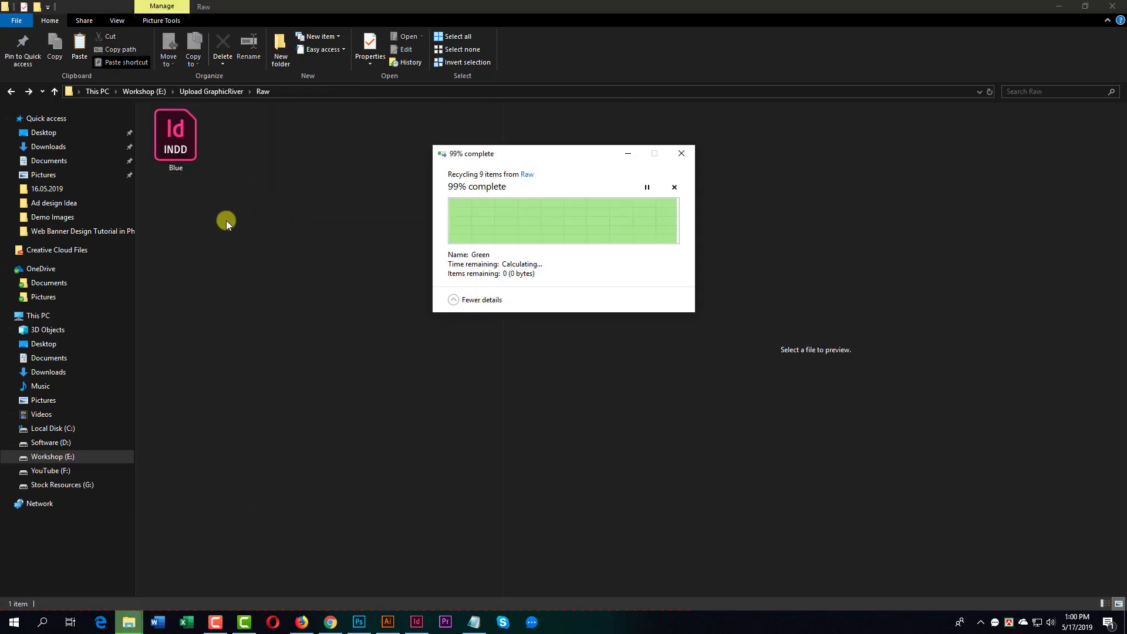
{"action": "left_click", "coordinate": [196, 135]}
{"action": "key", "text": "Delete"}
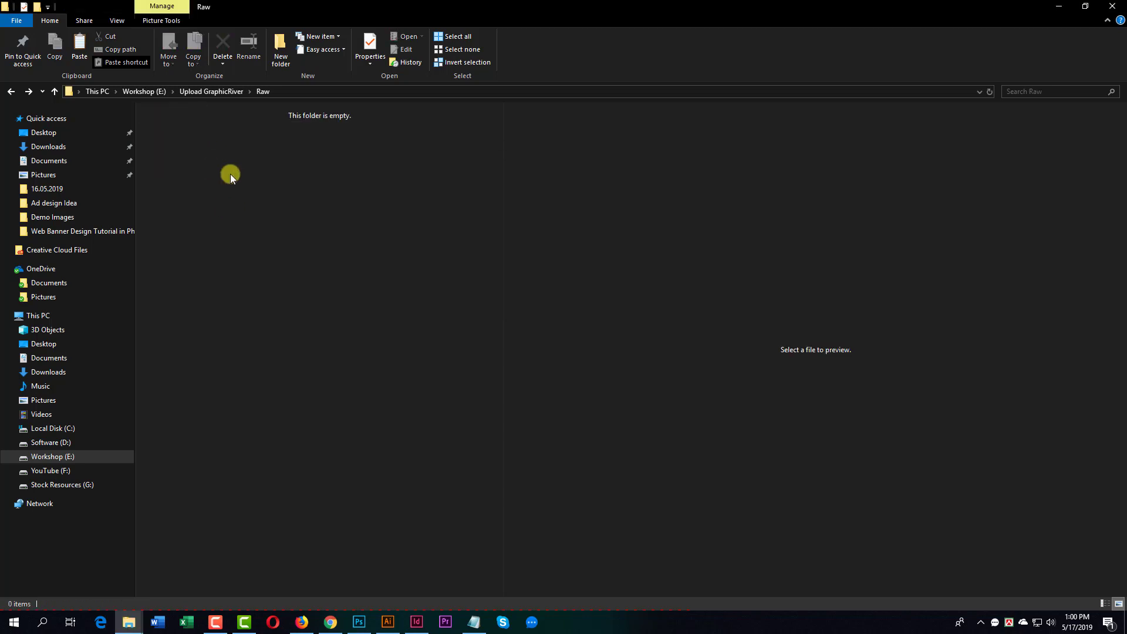
{"action": "key", "text": "ctrl+z"}
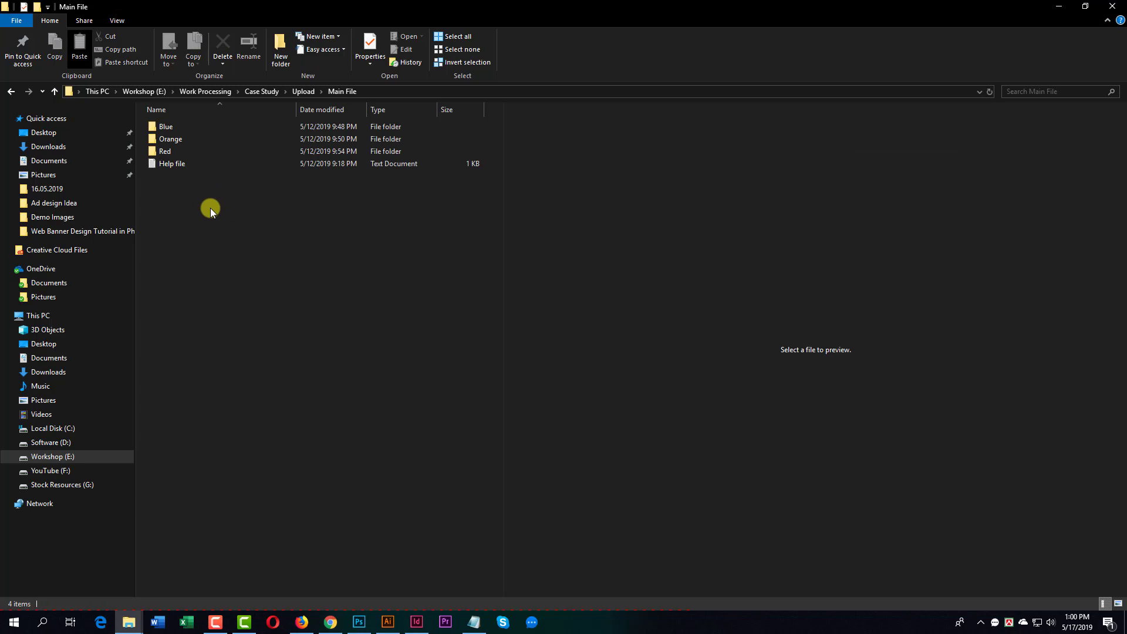
- Switch to Chrome and review the GraphicRiver Case Study item page's preview images, from the main preview to the red variant
{"action": "key", "text": "alt+Up"}
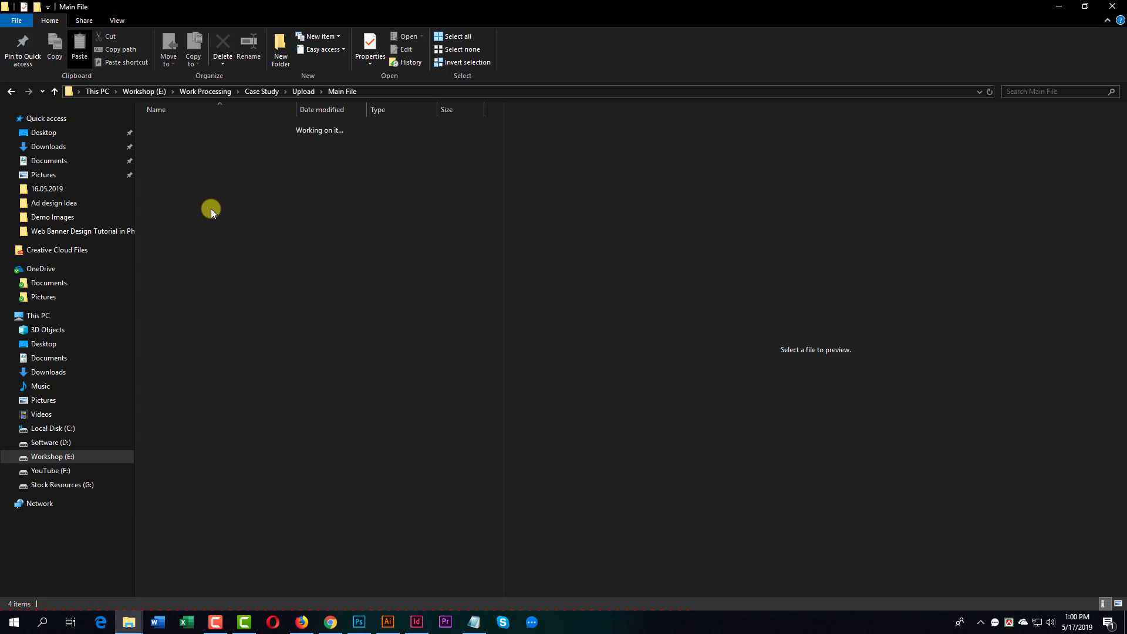
{"action": "left_click", "coordinate": [331, 623]}
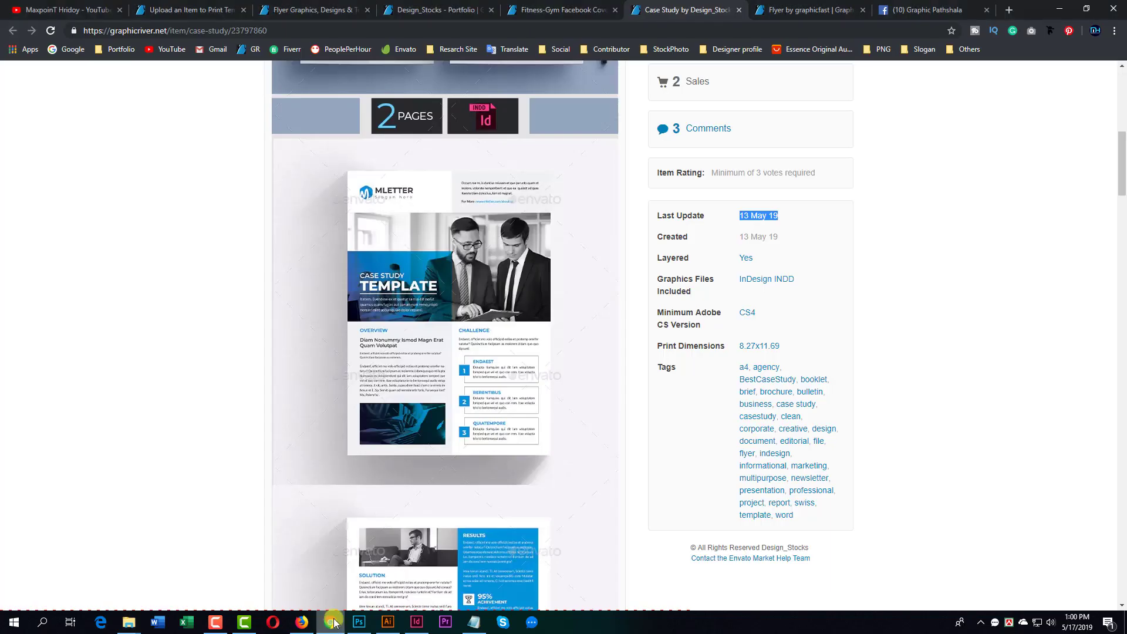
{"action": "scroll", "coordinate": [394, 259], "scroll_direction": "up", "scroll_amount": 9}
{"action": "scroll", "coordinate": [432, 468], "scroll_direction": "down", "scroll_amount": 2}
{"action": "scroll", "coordinate": [432, 469], "scroll_direction": "down", "scroll_amount": 20}
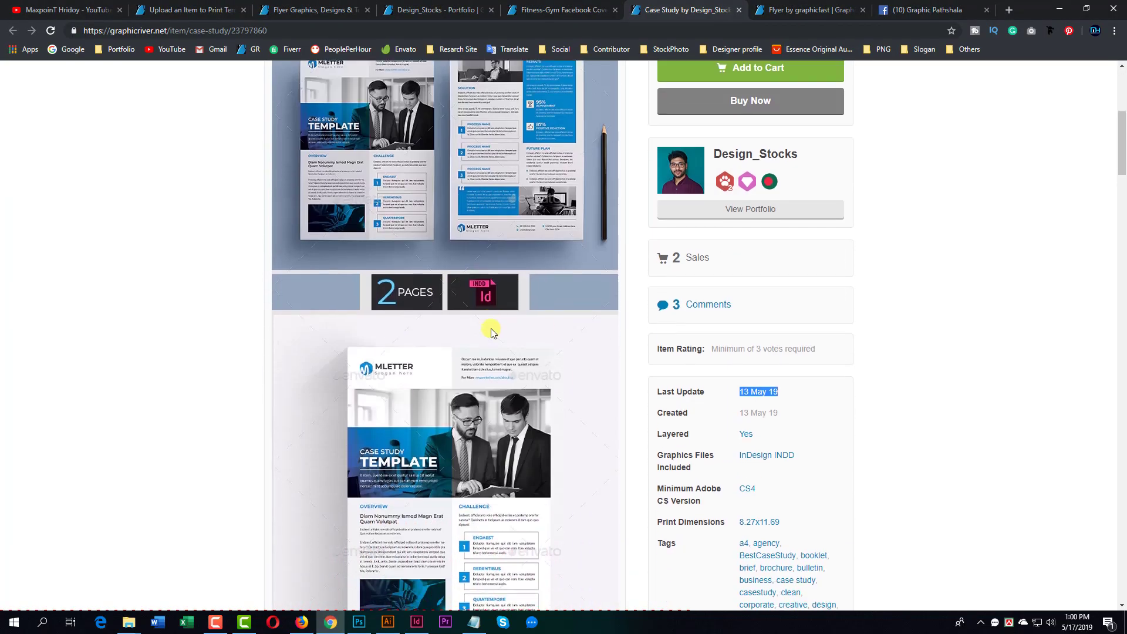
{"action": "scroll", "coordinate": [484, 311], "scroll_direction": "down", "scroll_amount": 10}
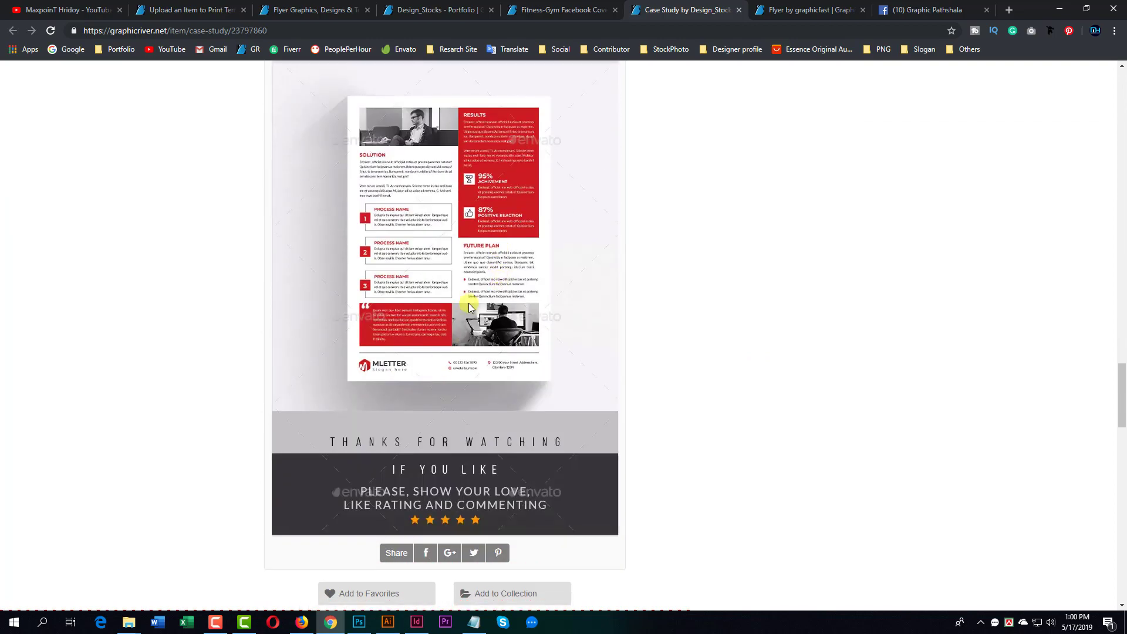
{"action": "scroll", "coordinate": [469, 303], "scroll_direction": "up", "scroll_amount": 6}
{"action": "mouse_move", "coordinate": [134, 627]}
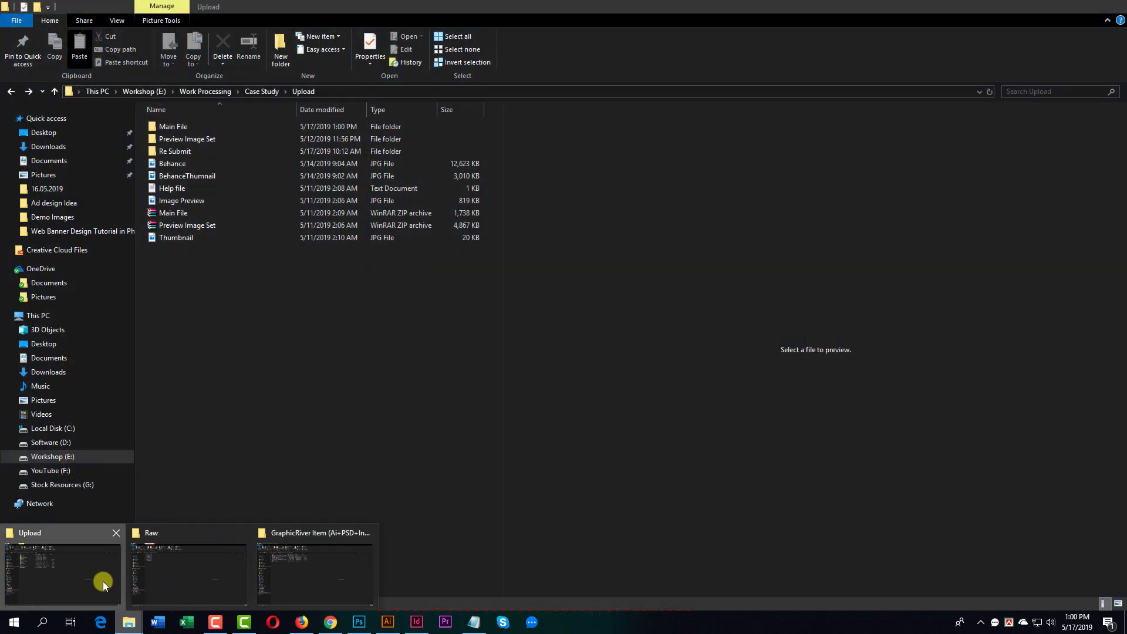
- Open the Preview Image Set folder in Case Study's Upload folder and examine the orange and red page images
{"action": "left_click", "coordinate": [103, 581]}
{"action": "double_click", "coordinate": [217, 140]}
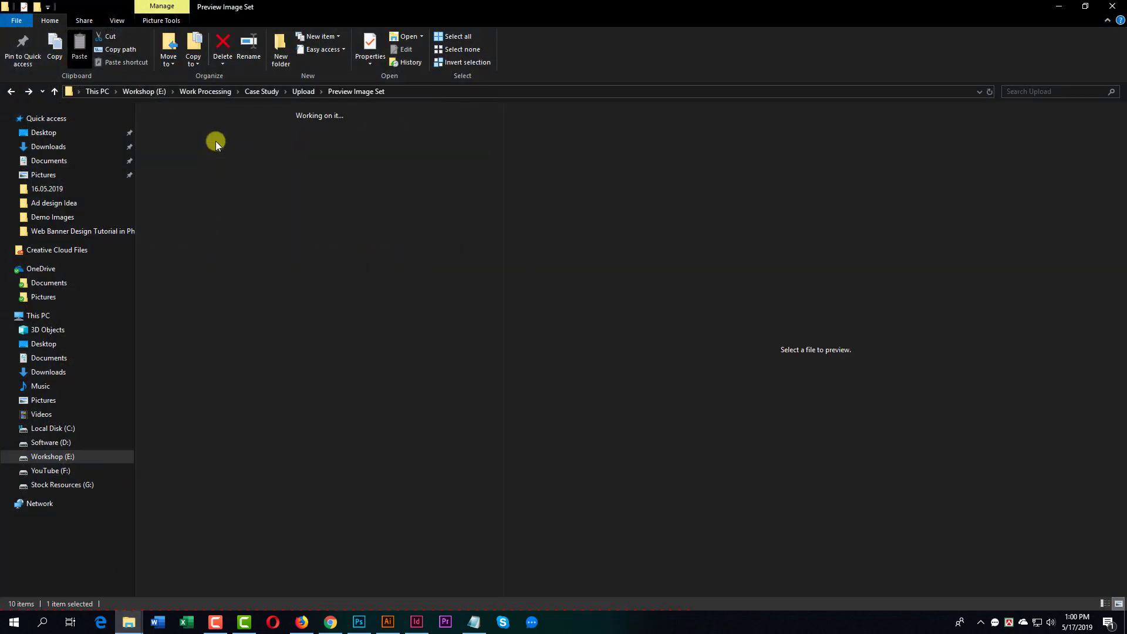
{"action": "left_click", "coordinate": [176, 206]}
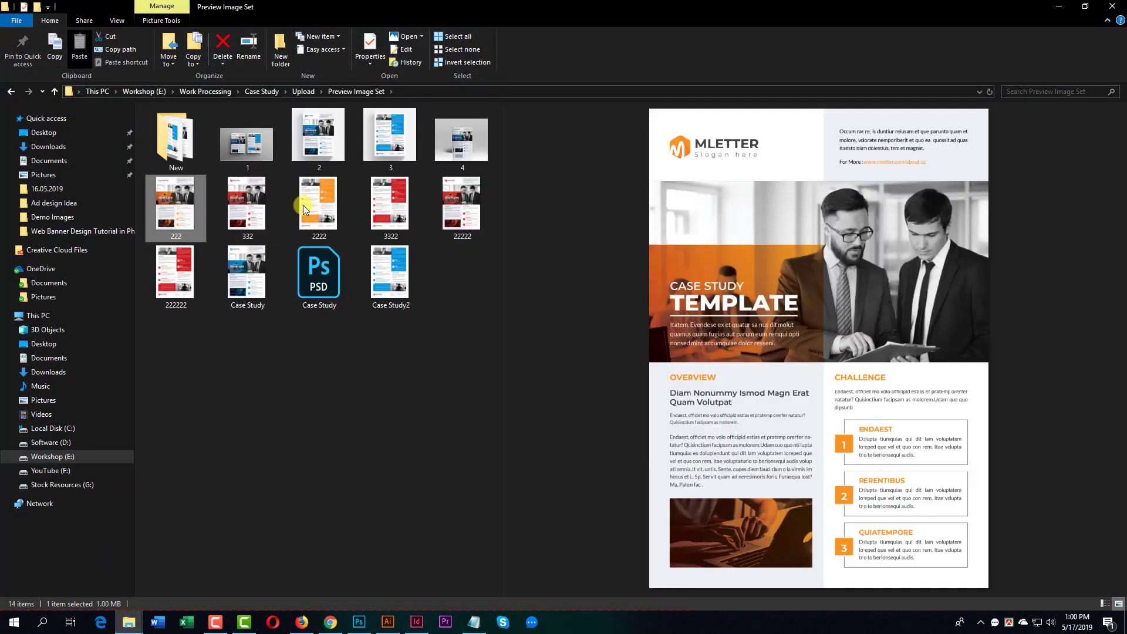
{"action": "left_click", "coordinate": [251, 206]}
{"action": "key", "text": "Right"}
{"action": "key", "text": "Right"}
{"action": "key", "text": "Right"}
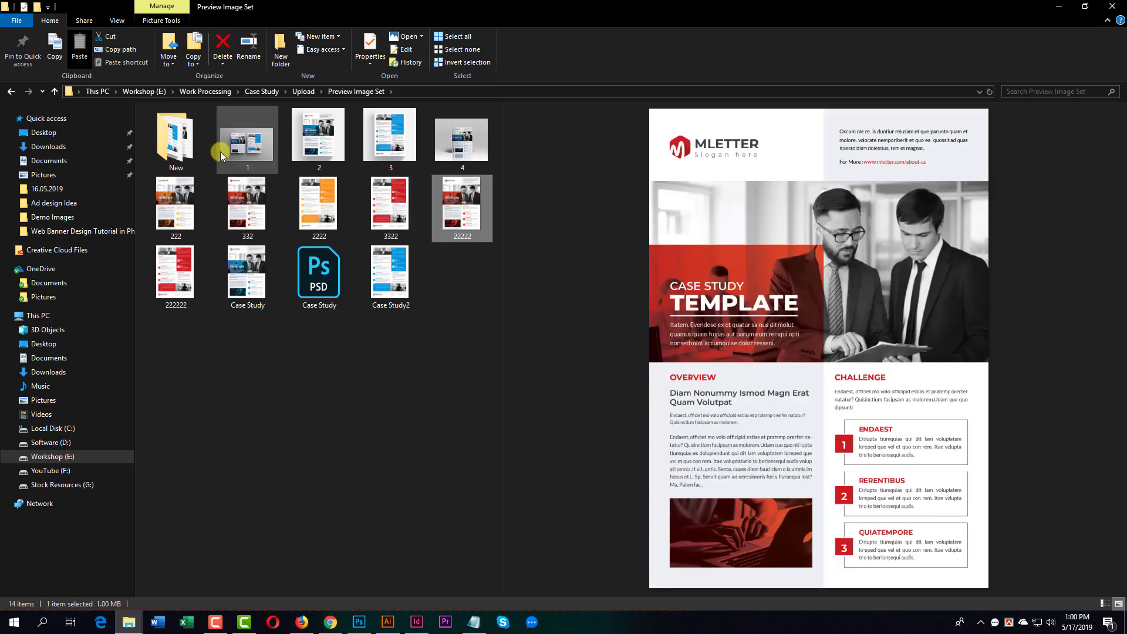
- Examine the blue mockup images 1 to 4 in the Preview Image Set folder
{"action": "left_click", "coordinate": [256, 145]}
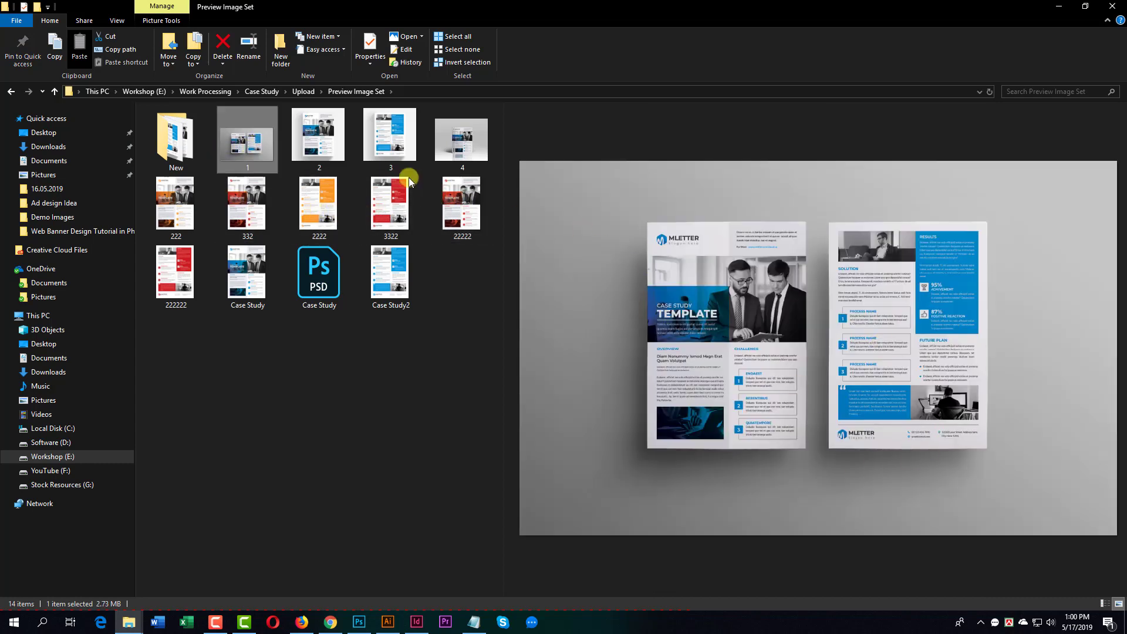
{"action": "left_click", "coordinate": [340, 136]}
{"action": "left_click", "coordinate": [400, 143]}
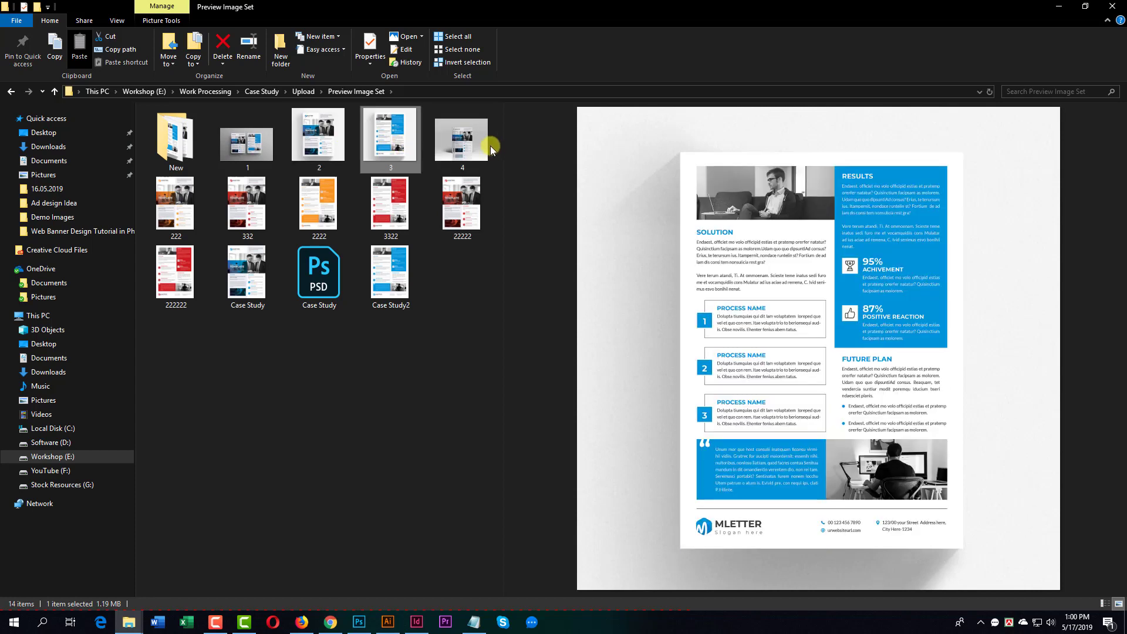
{"action": "left_click", "coordinate": [491, 146]}
{"action": "left_click", "coordinate": [1069, 7]}
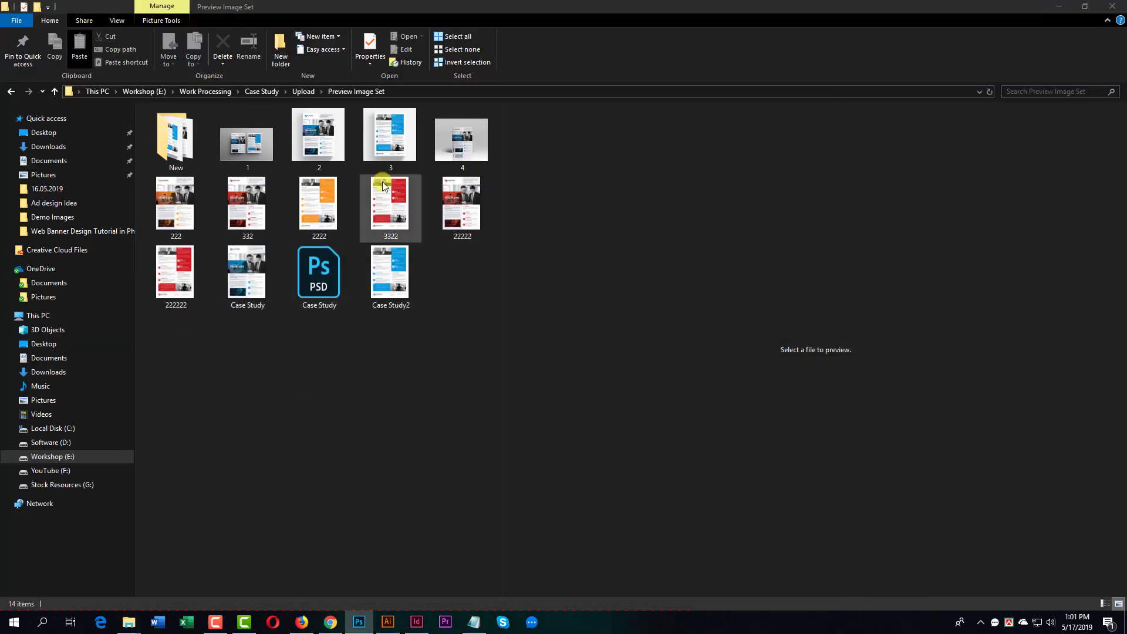
{"action": "left_click", "coordinate": [247, 141]}
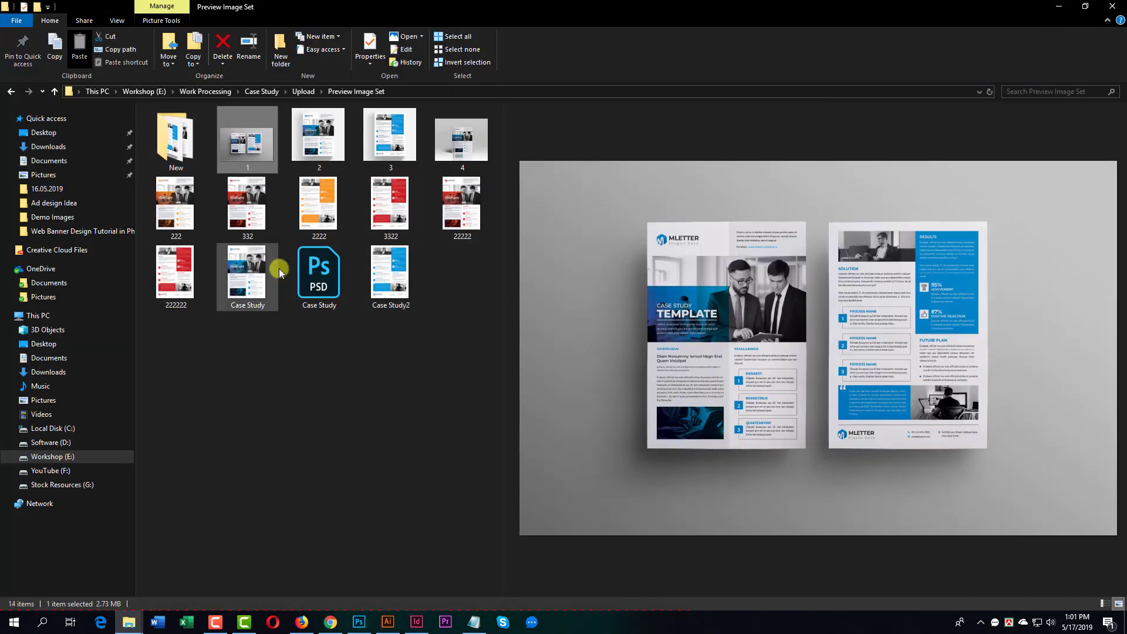
{"action": "left_click", "coordinate": [351, 356]}
- Open the Case Study PSD from Preview Image Set in Photoshop and review its layout from the header to the closing section
{"action": "left_click_drag", "start_coordinate": [327, 274], "coordinate": [408, 477]}
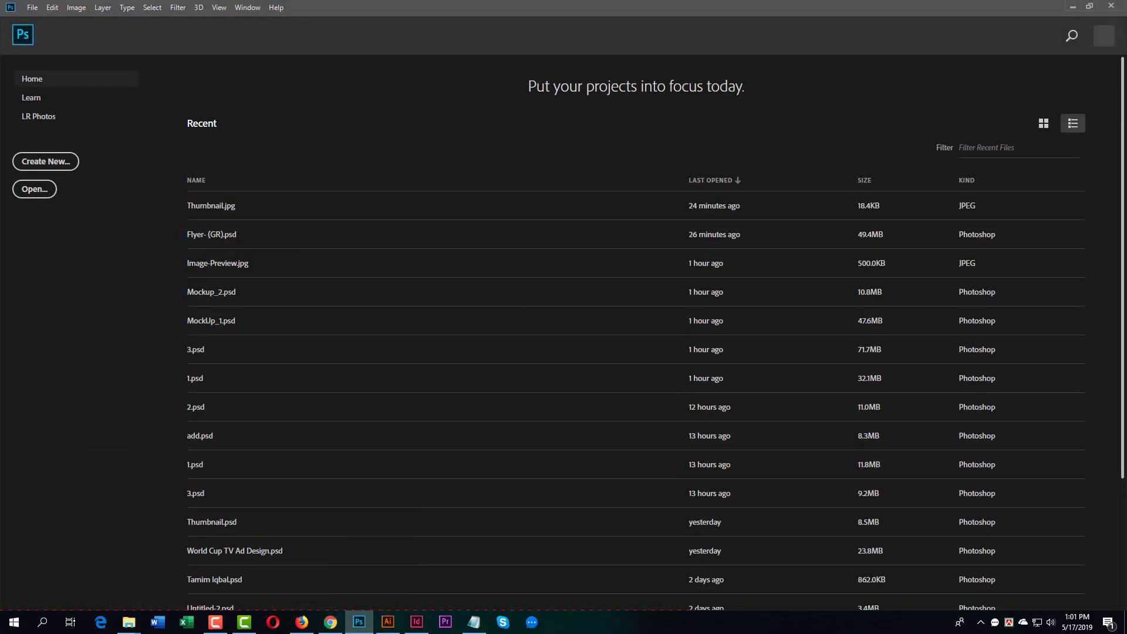
{"action": "key", "text": "v"}
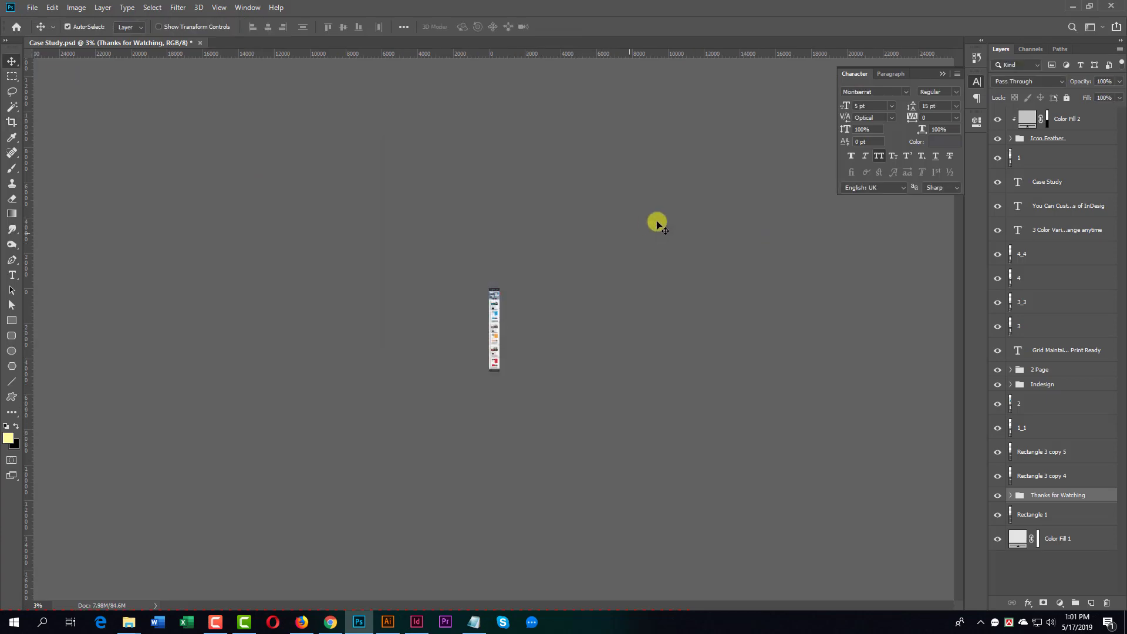
{"action": "scroll", "coordinate": [493, 305], "scroll_direction": "up", "scroll_amount": 10}
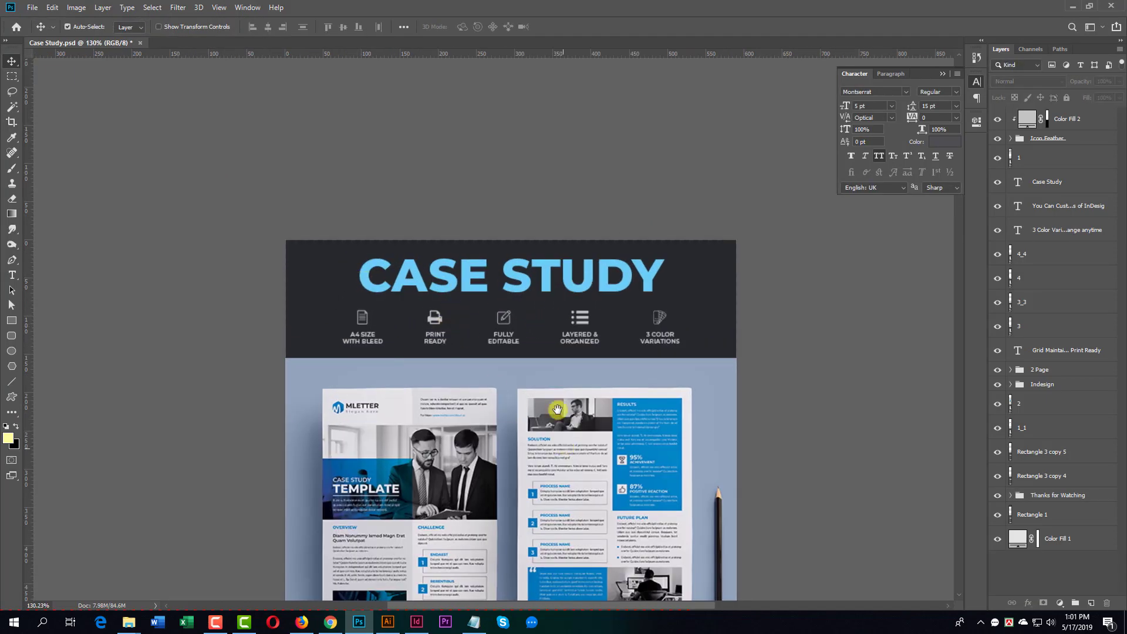
{"action": "scroll", "coordinate": [446, 320], "scroll_direction": "down", "scroll_amount": 15}
{"action": "scroll", "coordinate": [517, 413], "scroll_direction": "down", "scroll_amount": 20}
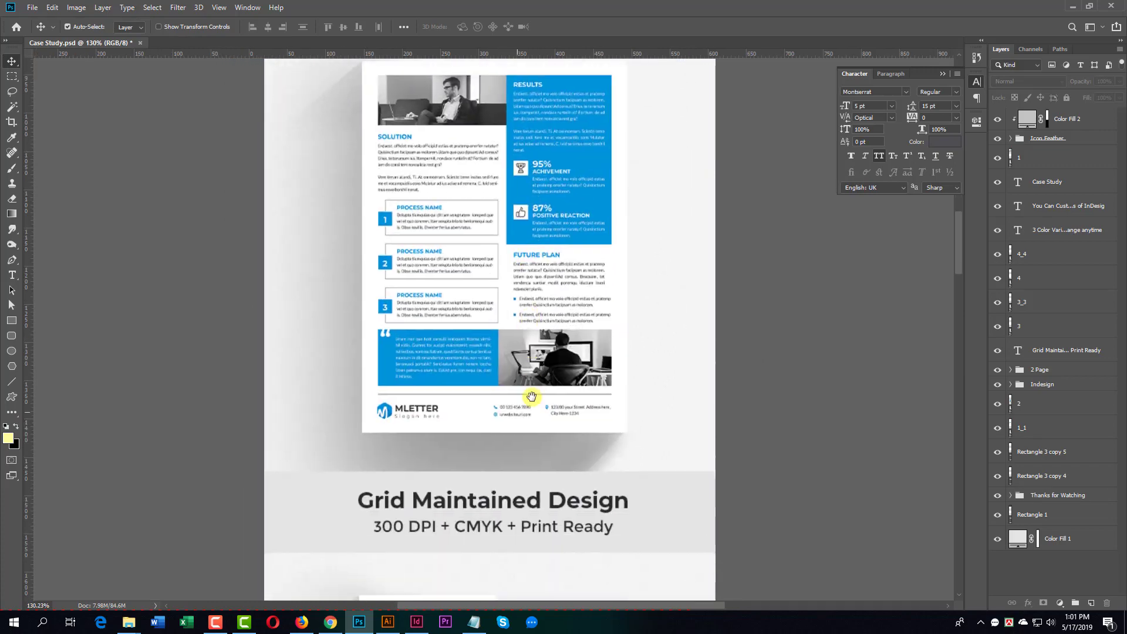
{"action": "scroll", "coordinate": [517, 379], "scroll_direction": "down", "scroll_amount": 20}
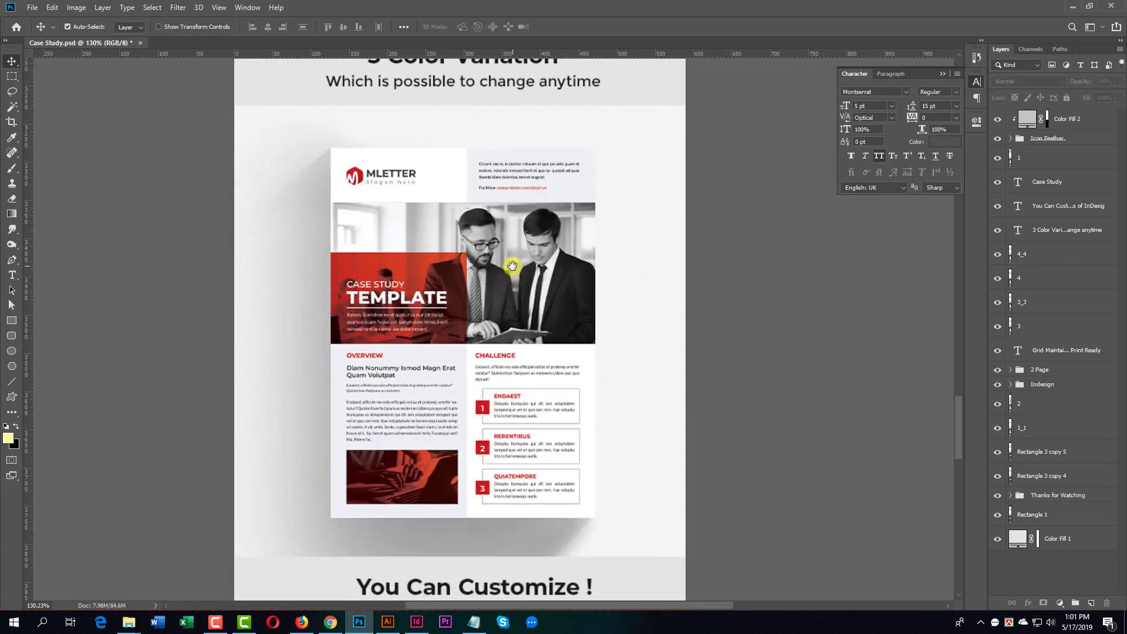
{"action": "scroll", "coordinate": [544, 184], "scroll_direction": "up", "scroll_amount": 20}
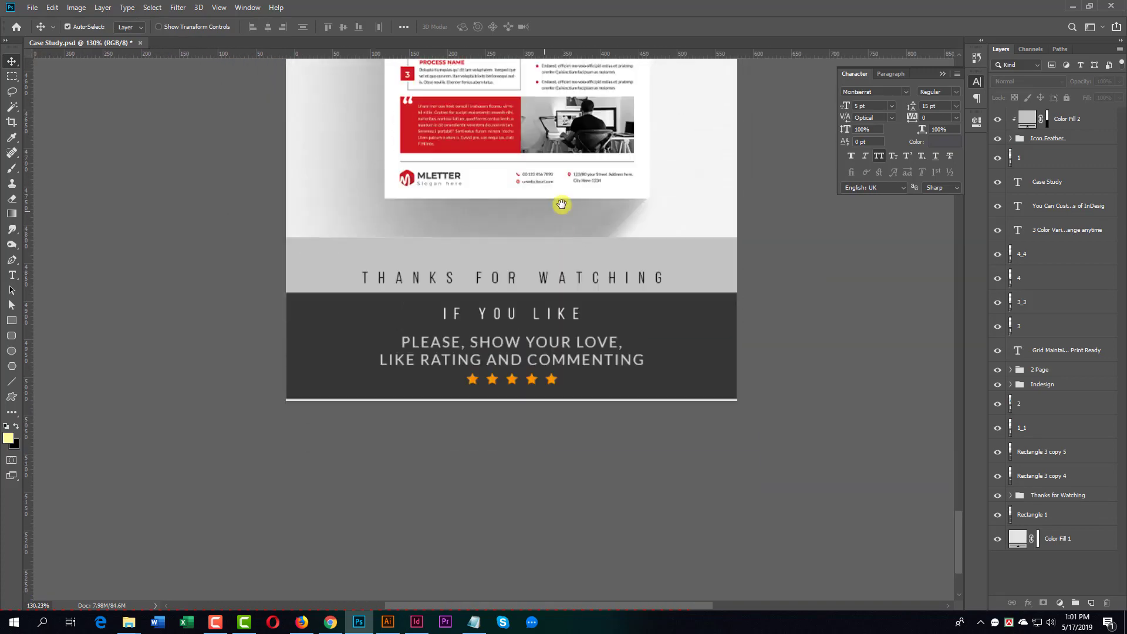
- Try moving the color variant page mockups apart across the canvas as separate layers
{"action": "left_click_drag", "start_coordinate": [554, 332], "coordinate": [586, 370]}
{"action": "scroll", "coordinate": [592, 254], "scroll_direction": "up", "scroll_amount": 2}
{"action": "scroll", "coordinate": [590, 253], "scroll_direction": "up", "scroll_amount": 2}
{"action": "left_click_drag", "start_coordinate": [517, 160], "coordinate": [614, 236]}
{"action": "left_click_drag", "start_coordinate": [611, 236], "coordinate": [531, 478]}
{"action": "left_click_drag", "start_coordinate": [359, 274], "coordinate": [664, 361]}
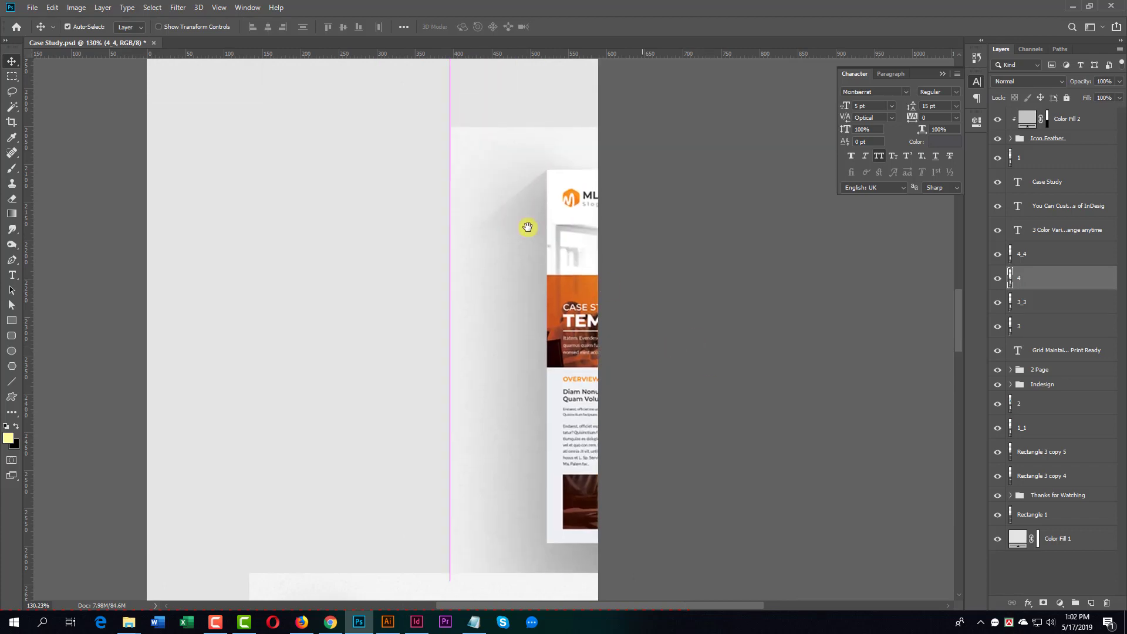
{"action": "left_click_drag", "start_coordinate": [526, 227], "coordinate": [684, 599]}
{"action": "left_click_drag", "start_coordinate": [472, 198], "coordinate": [236, 307]}
{"action": "left_click_drag", "start_coordinate": [565, 208], "coordinate": [401, 591]}
{"action": "left_click_drag", "start_coordinate": [487, 191], "coordinate": [571, 576]}
{"action": "left_click_drag", "start_coordinate": [480, 328], "coordinate": [185, 365]}
{"action": "left_click_drag", "start_coordinate": [472, 221], "coordinate": [472, 382]}
- Try moving the dark and blue rectangles away from the 2 Pages and InDesign labels below the main mockup
{"action": "left_click_drag", "start_coordinate": [468, 409], "coordinate": [364, 455]}
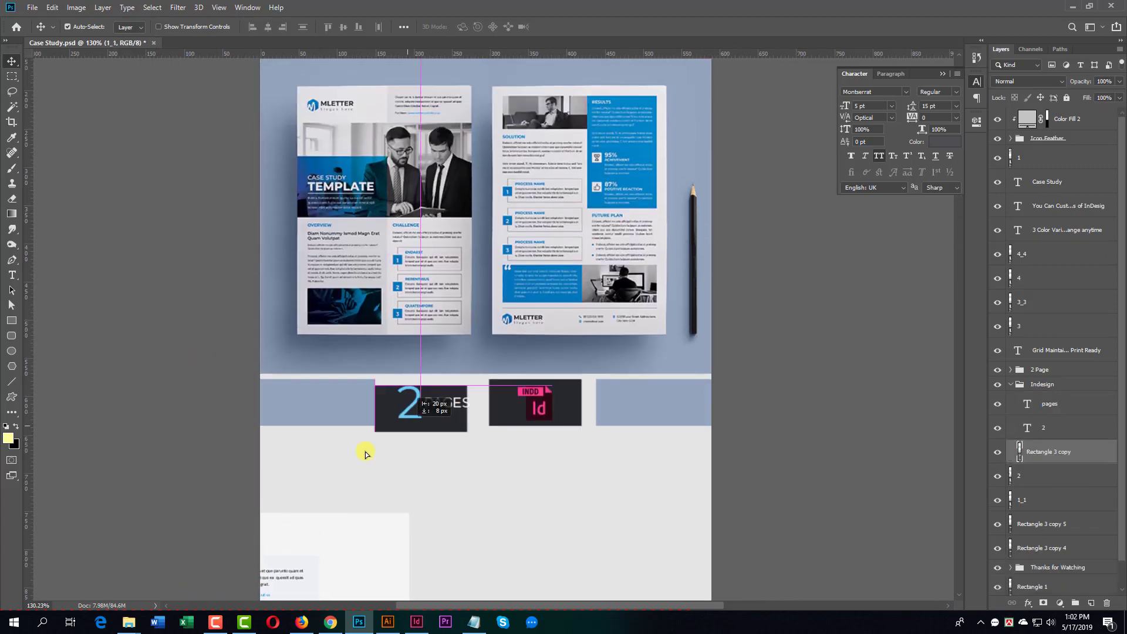
{"action": "left_click_drag", "start_coordinate": [571, 396], "coordinate": [711, 442]}
{"action": "left_click_drag", "start_coordinate": [675, 390], "coordinate": [818, 424]}
{"action": "left_click_drag", "start_coordinate": [316, 411], "coordinate": [227, 432]}
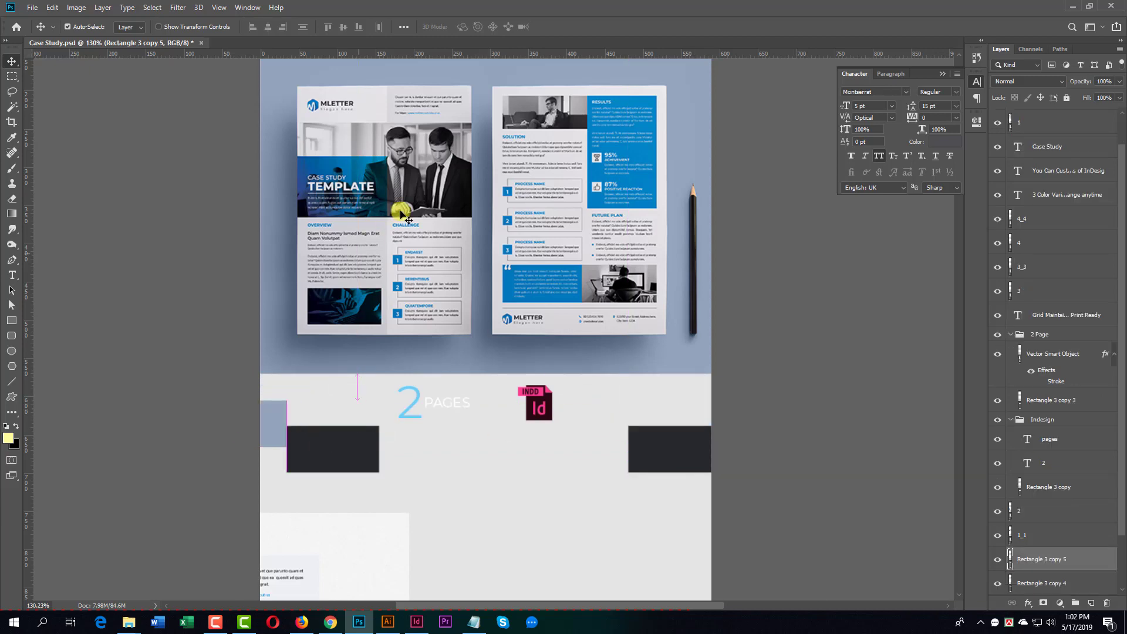
- Try shifting the main mockup, Case Study title and dark header rectangle, close the document without saving and return to Preview Image Set
{"action": "left_click_drag", "start_coordinate": [407, 210], "coordinate": [515, 236]}
{"action": "left_click_drag", "start_coordinate": [549, 111], "coordinate": [520, 292]}
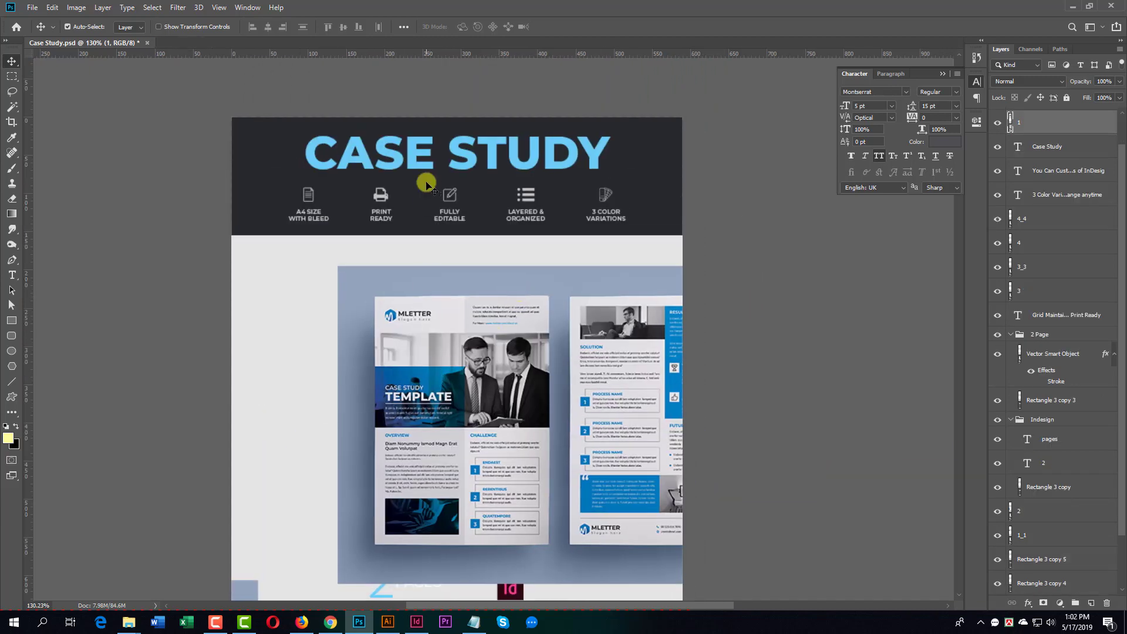
{"action": "left_click_drag", "start_coordinate": [439, 154], "coordinate": [219, 159]}
{"action": "left_click_drag", "start_coordinate": [398, 176], "coordinate": [608, 202]}
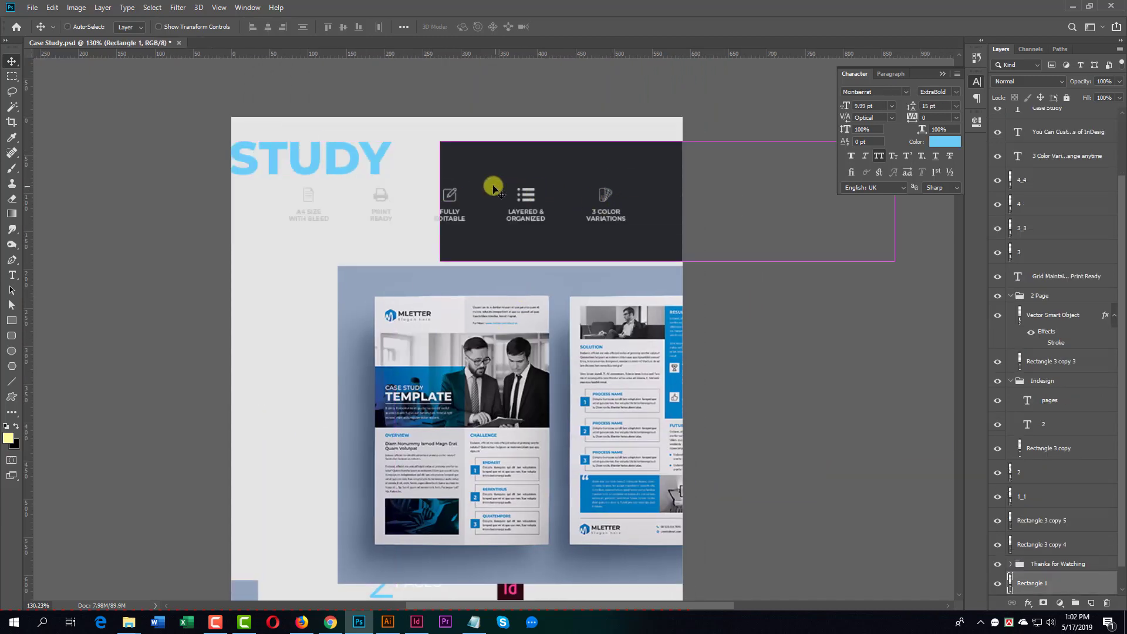
{"action": "key", "text": "ctrl+w"}
{"action": "left_click", "coordinate": [558, 232]}
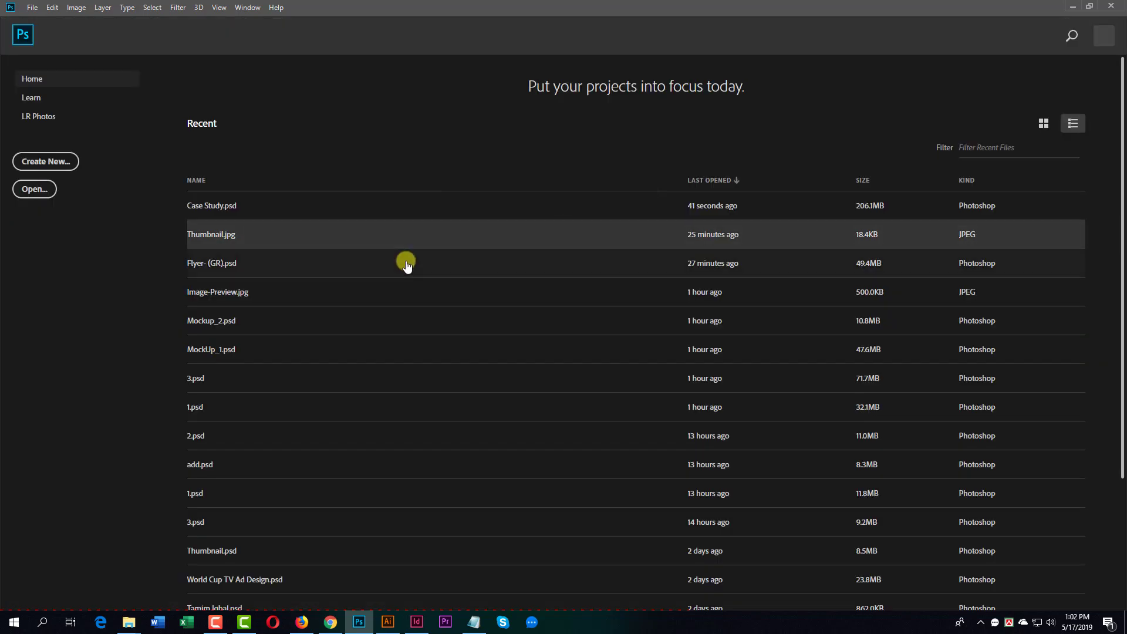
{"action": "left_click", "coordinate": [1070, 6]}
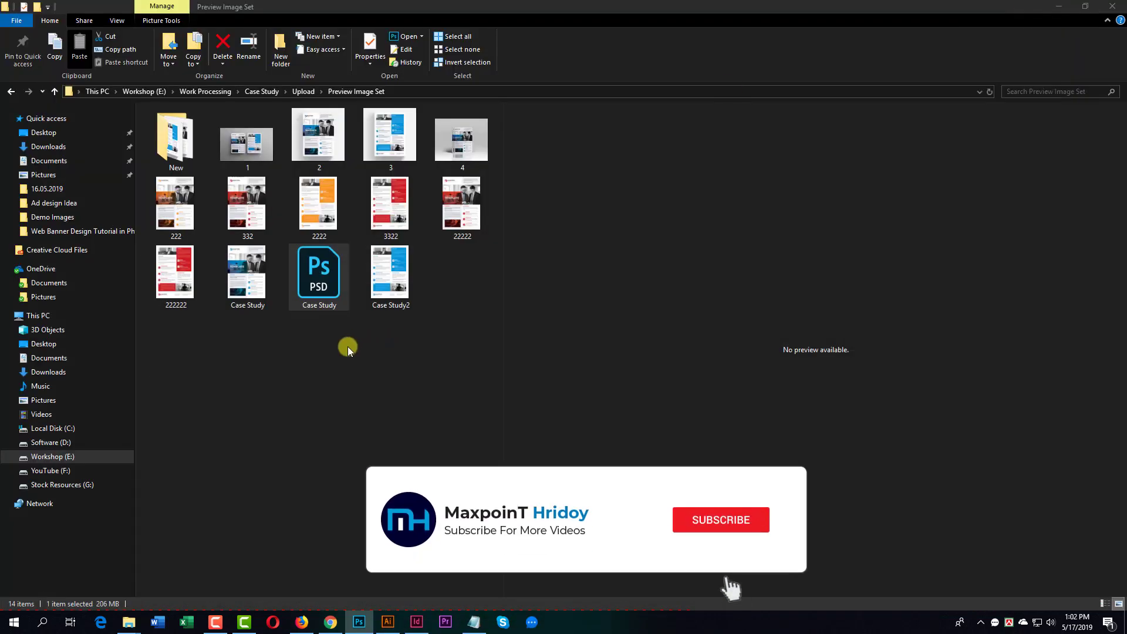
- View Image Preview in the Upload folder and compare it with the Image Preview in Re Submit
{"action": "key", "text": "BackSpace"}
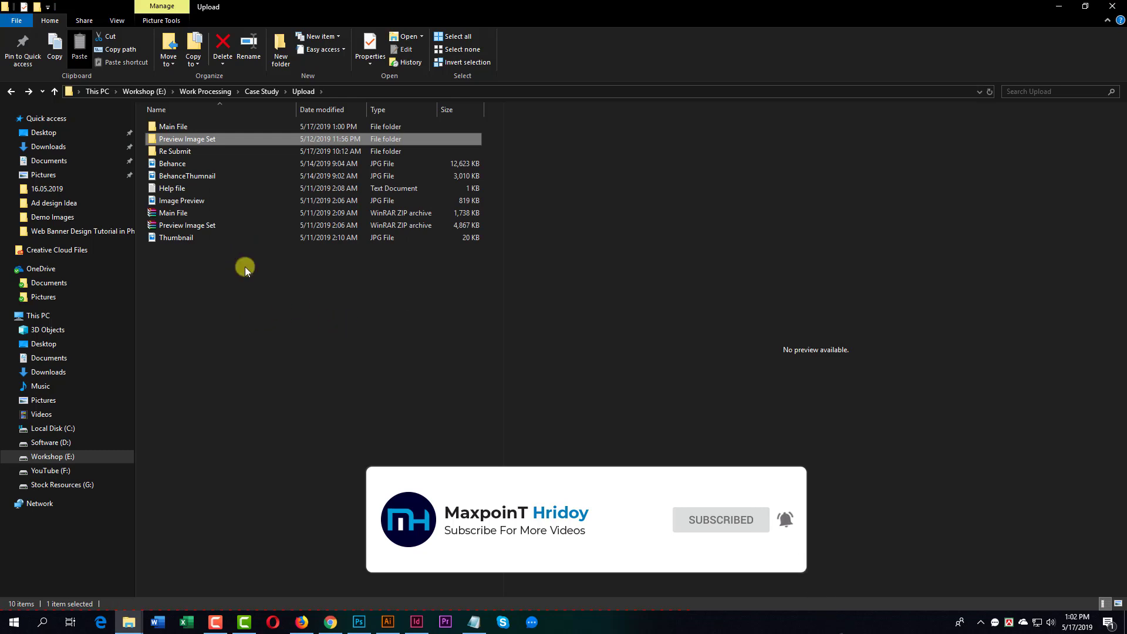
{"action": "left_click", "coordinate": [173, 200]}
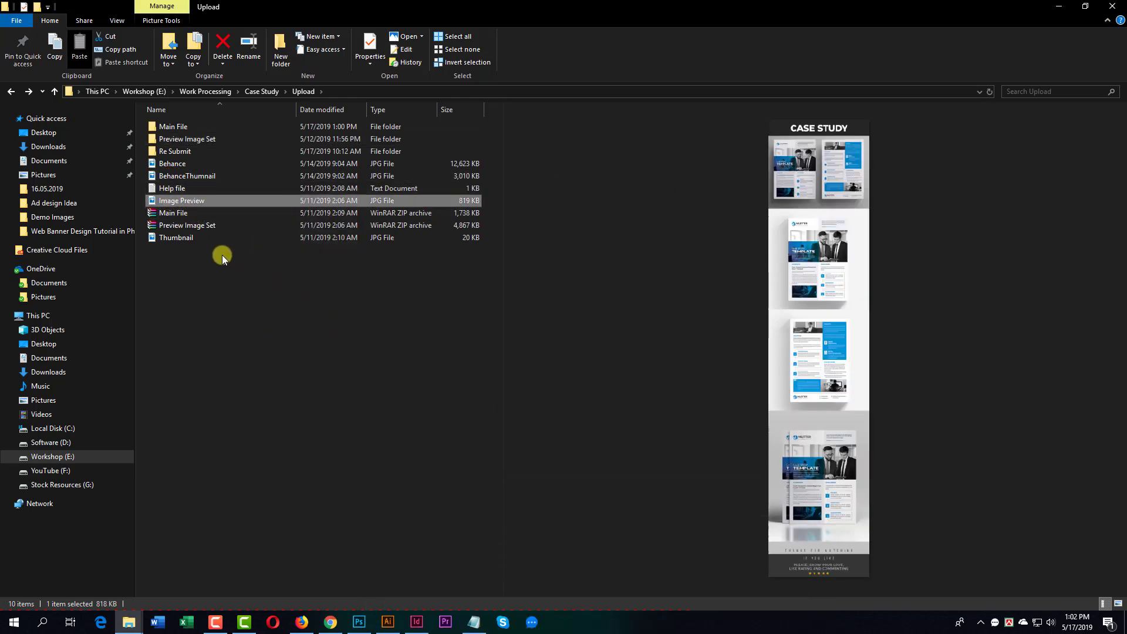
{"action": "double_click", "coordinate": [171, 148]}
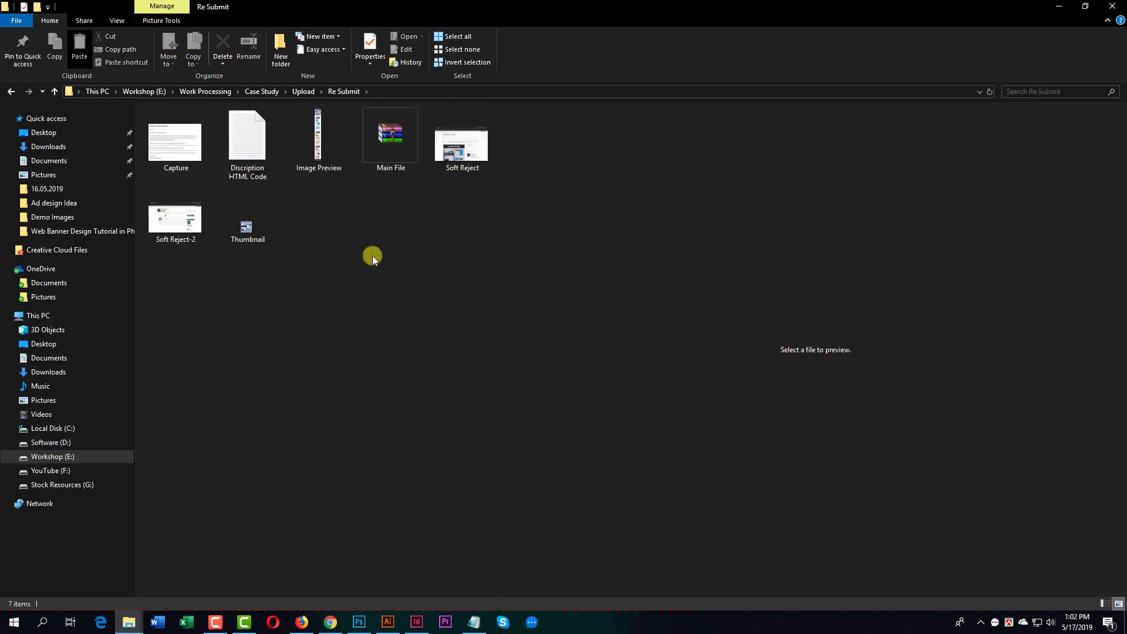
{"action": "left_click", "coordinate": [321, 122]}
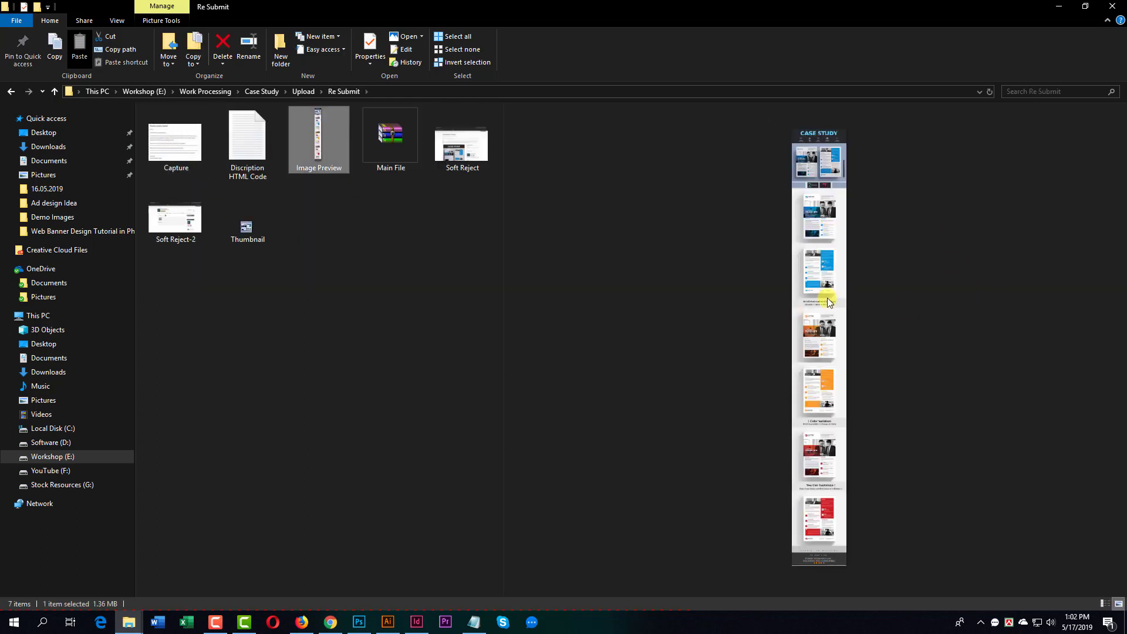
- Check the image dimensions in the detailed properties of Re Submit's Image Preview, and close the properties
{"action": "right_click", "coordinate": [316, 138]}
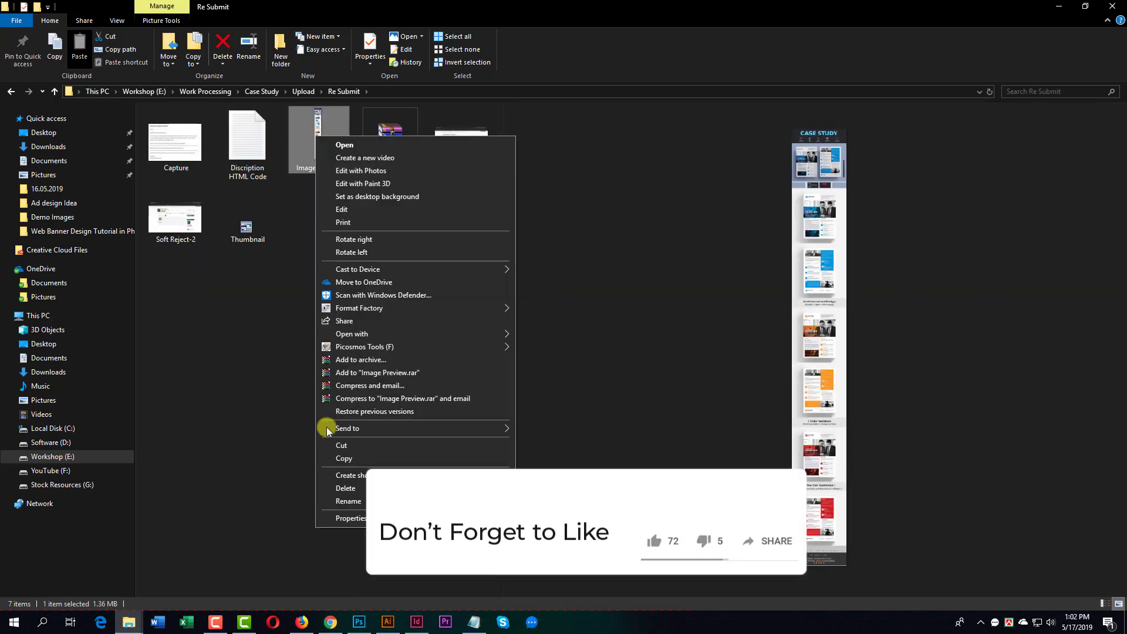
{"action": "left_click", "coordinate": [344, 508]}
{"action": "left_click", "coordinate": [395, 165]}
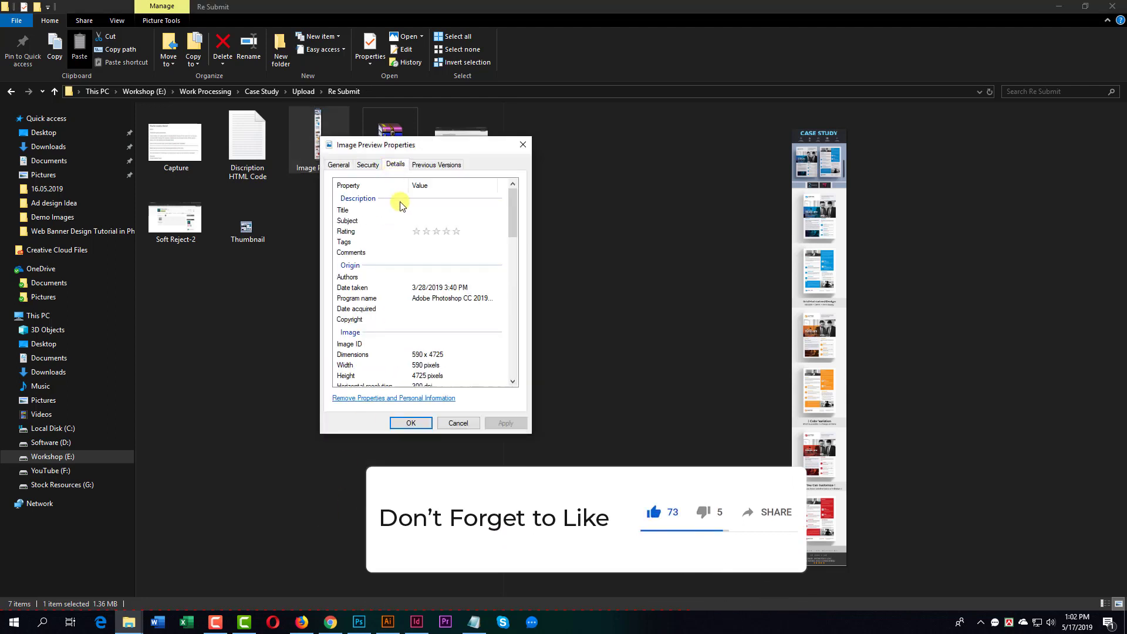
{"action": "left_click", "coordinate": [522, 144]}
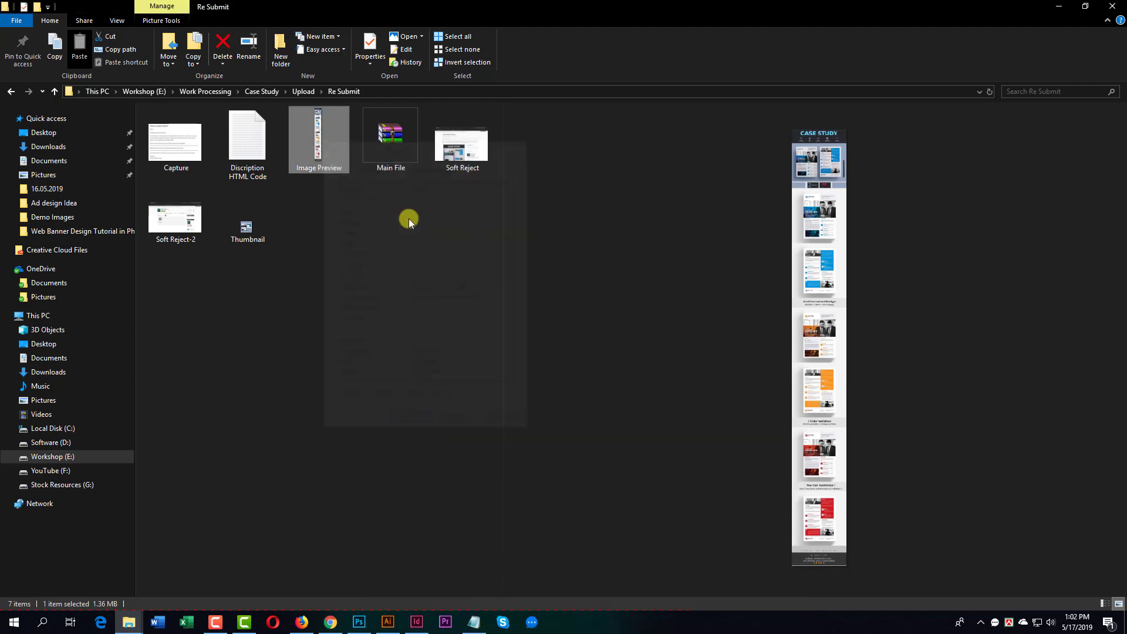
- Copy Image Preview from Re Submit into Upload GraphicRiver's Raw folder
{"action": "left_click", "coordinate": [129, 622]}
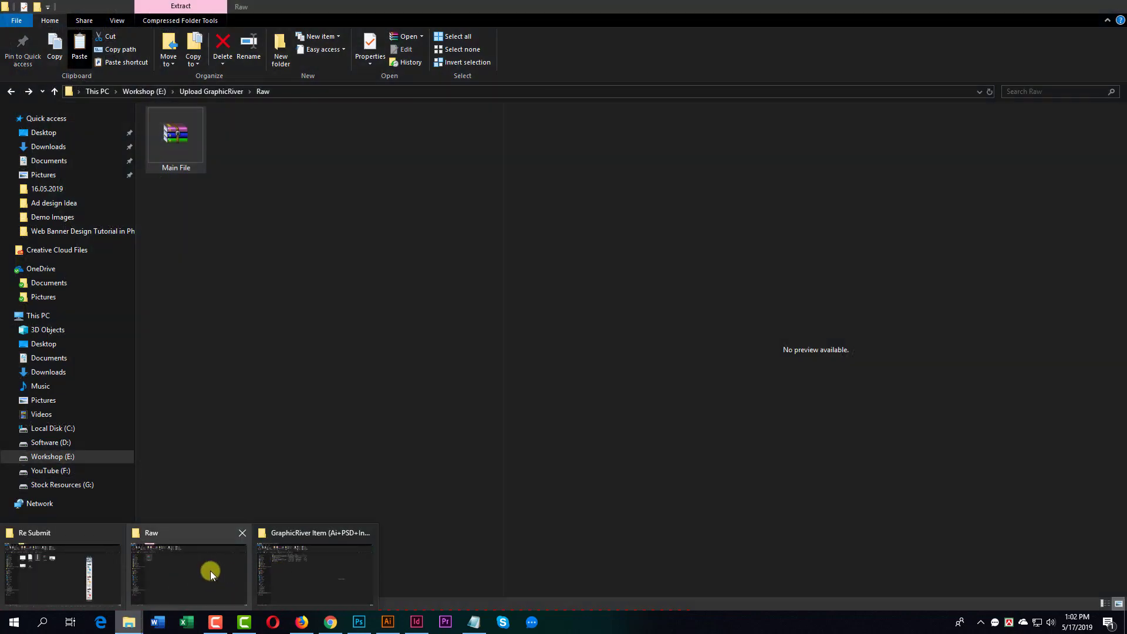
{"action": "left_click", "coordinate": [210, 571]}
{"action": "left_click", "coordinate": [294, 292]}
{"action": "key", "text": "ctrl+v"}
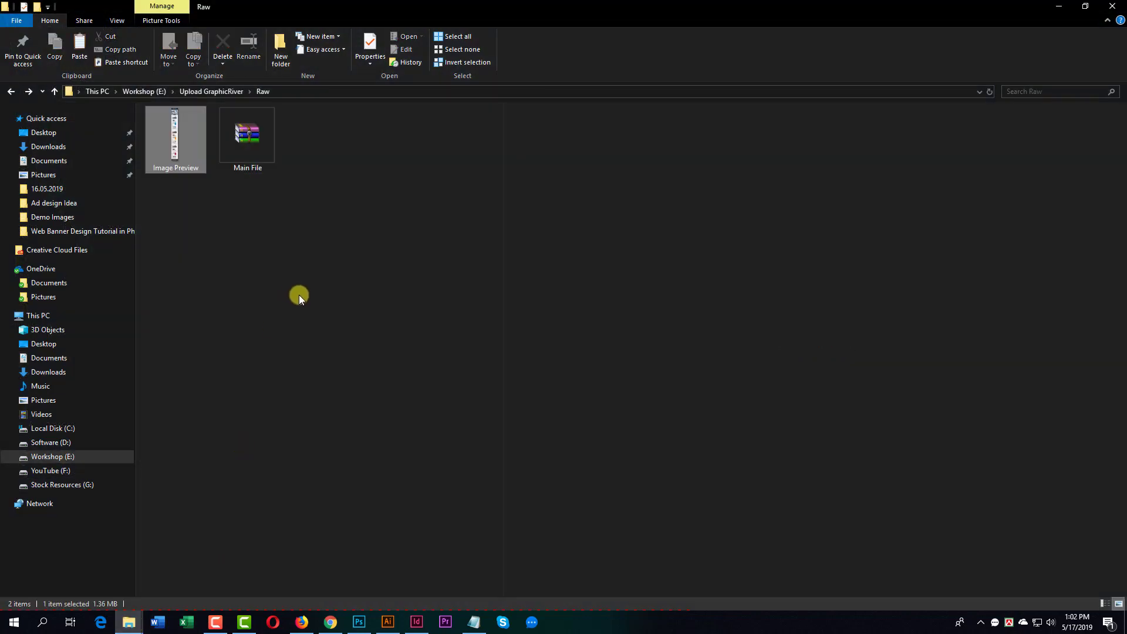
{"action": "left_click", "coordinate": [248, 224]}
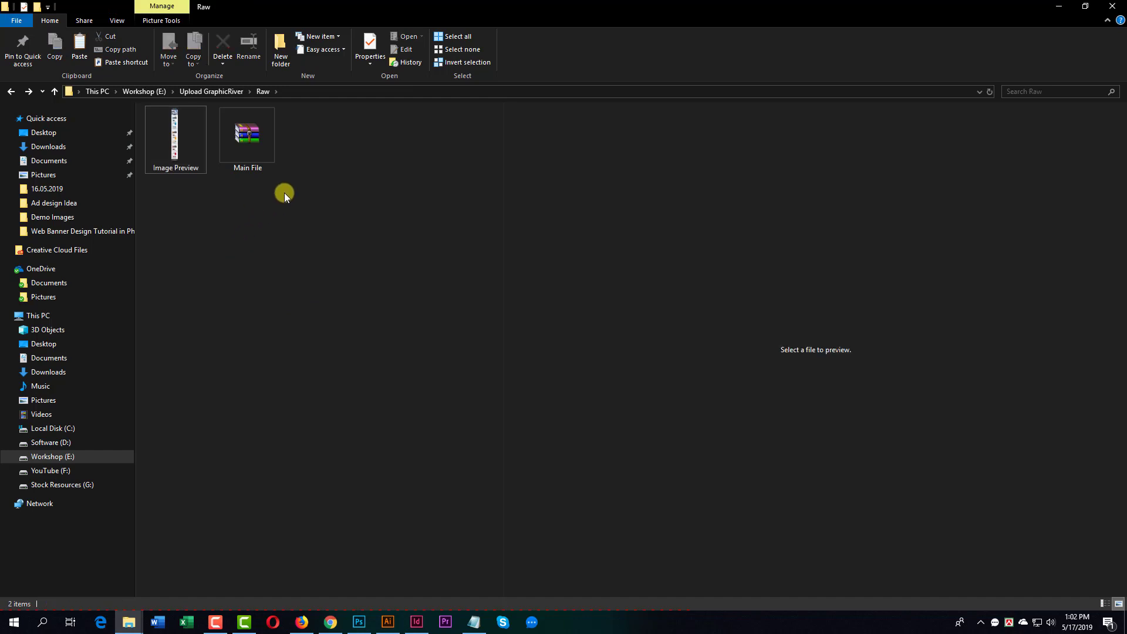
- Check Main File and Image Preview in the Raw folder, view Image Preview enlarged in Photos, and close it
{"action": "left_click", "coordinate": [245, 141]}
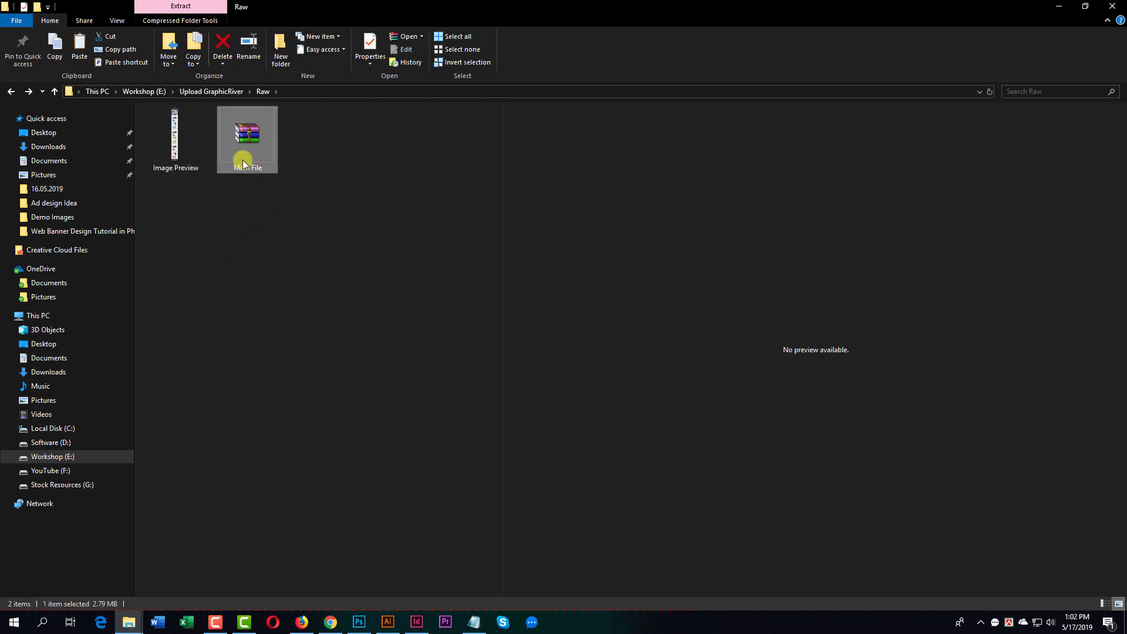
{"action": "left_click", "coordinate": [241, 221]}
{"action": "left_click", "coordinate": [177, 147]}
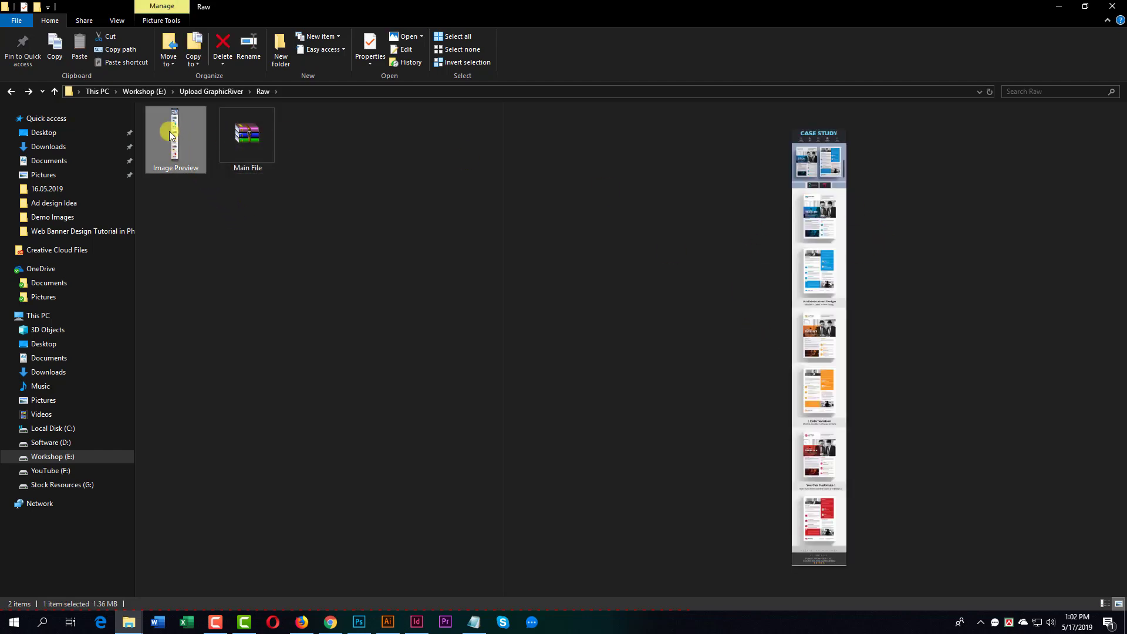
{"action": "double_click", "coordinate": [169, 134]}
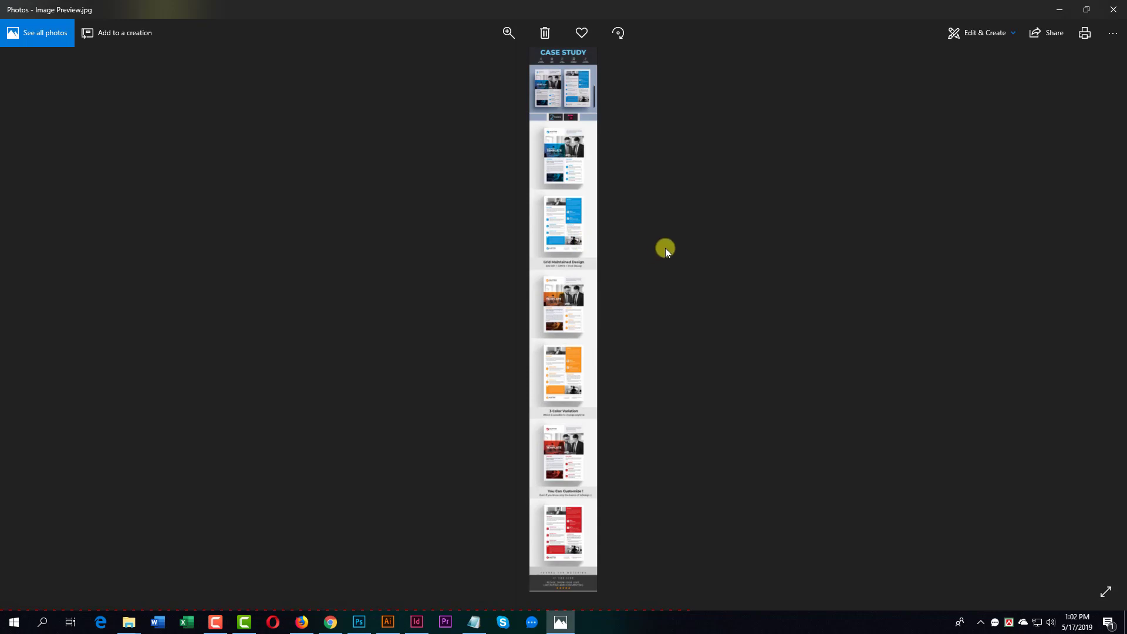
{"action": "scroll", "coordinate": [580, 149], "scroll_direction": "up", "scroll_amount": 4}
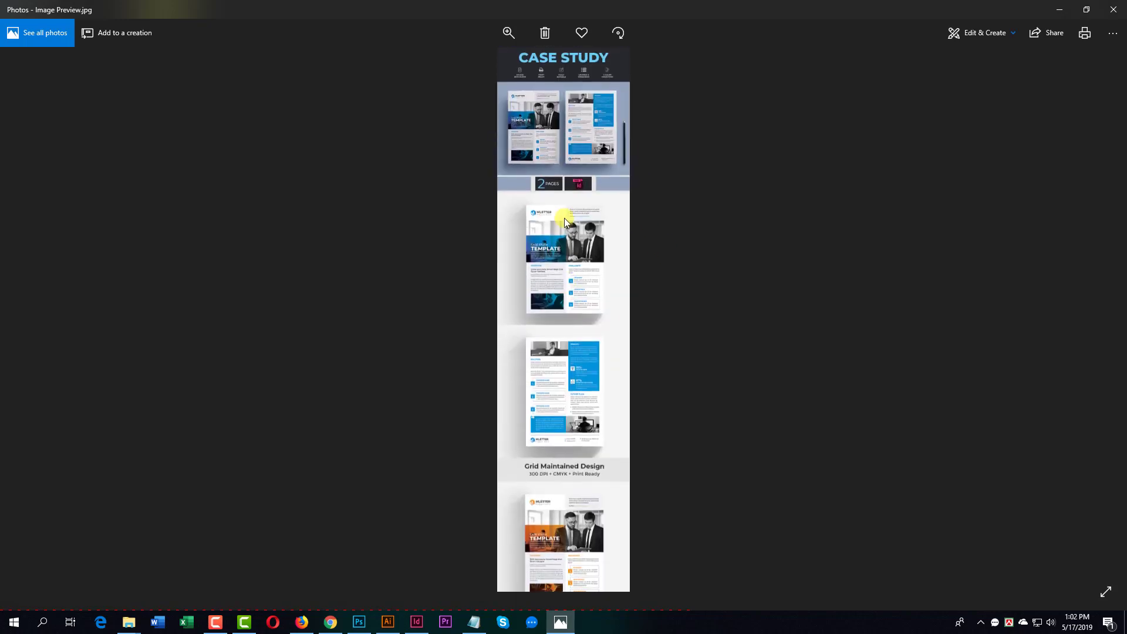
{"action": "left_click", "coordinate": [1113, 9]}
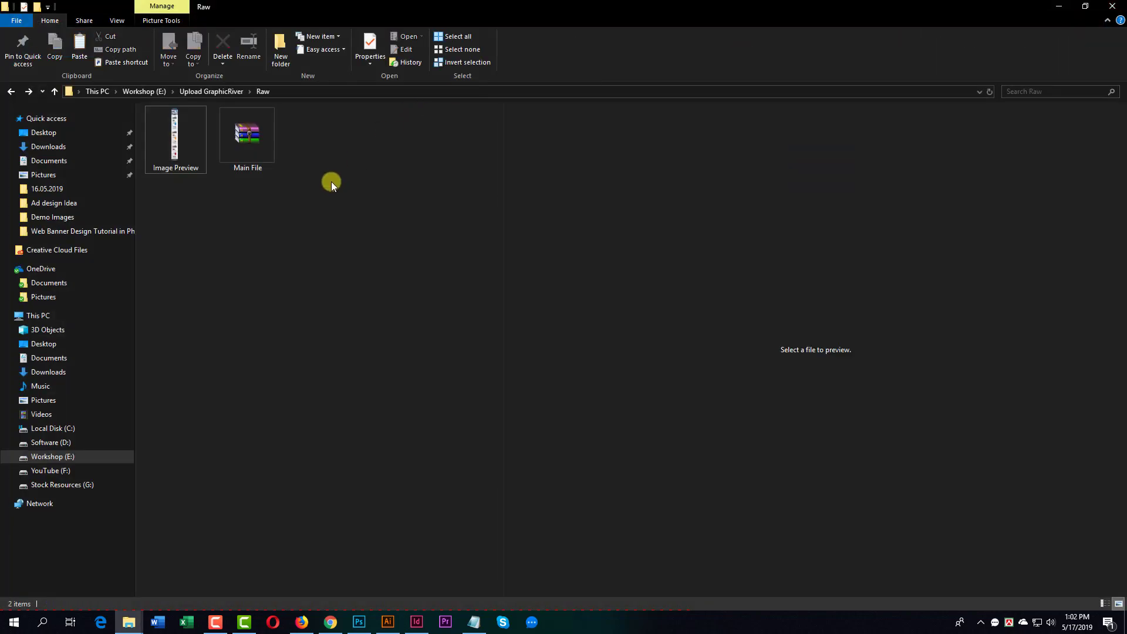
- Browse the open folder windows and view mockup images 1, 2 and 3 in Upload's Preview Image Set folder
{"action": "left_click", "coordinate": [125, 623]}
{"action": "left_click", "coordinate": [75, 578]}
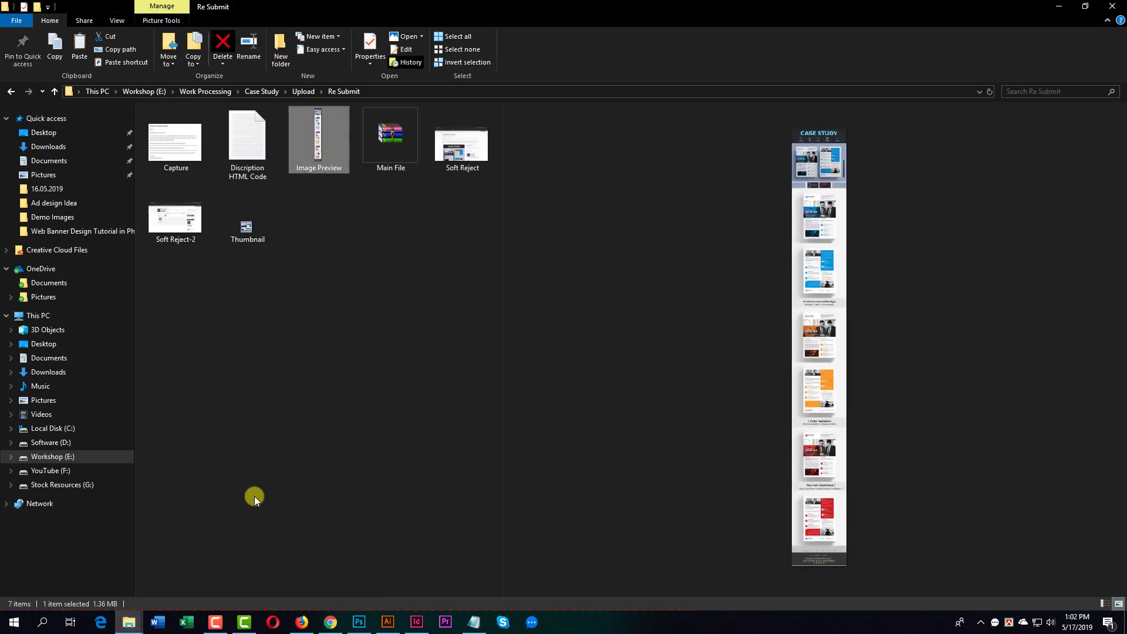
{"action": "left_click", "coordinate": [129, 623]}
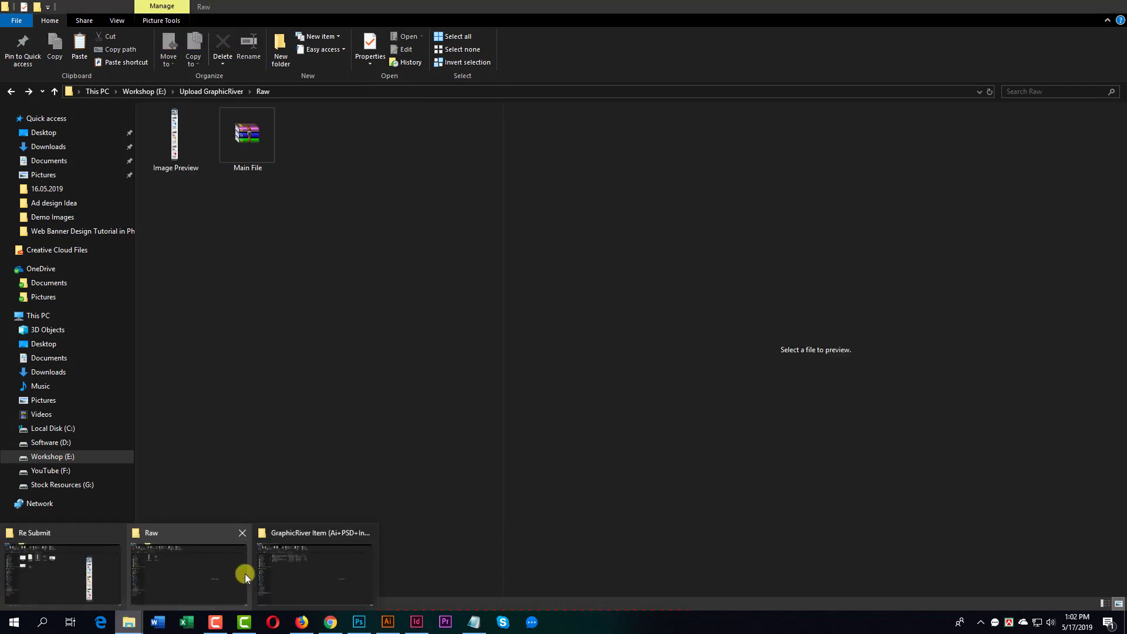
{"action": "left_click", "coordinate": [291, 555]}
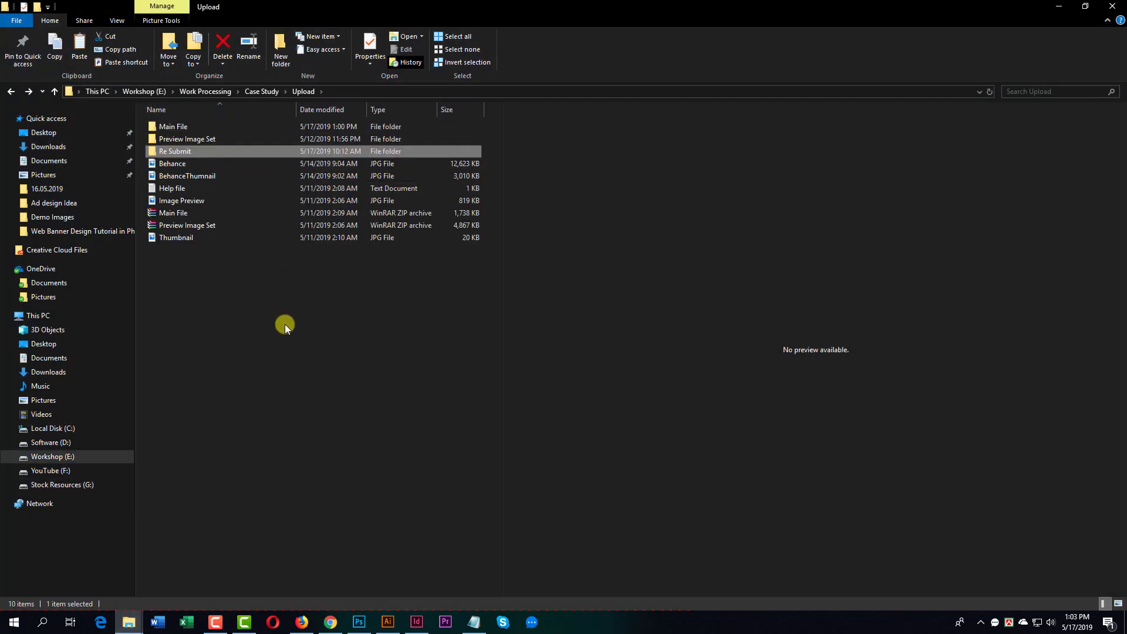
{"action": "left_click", "coordinate": [264, 264]}
{"action": "double_click", "coordinate": [200, 140]}
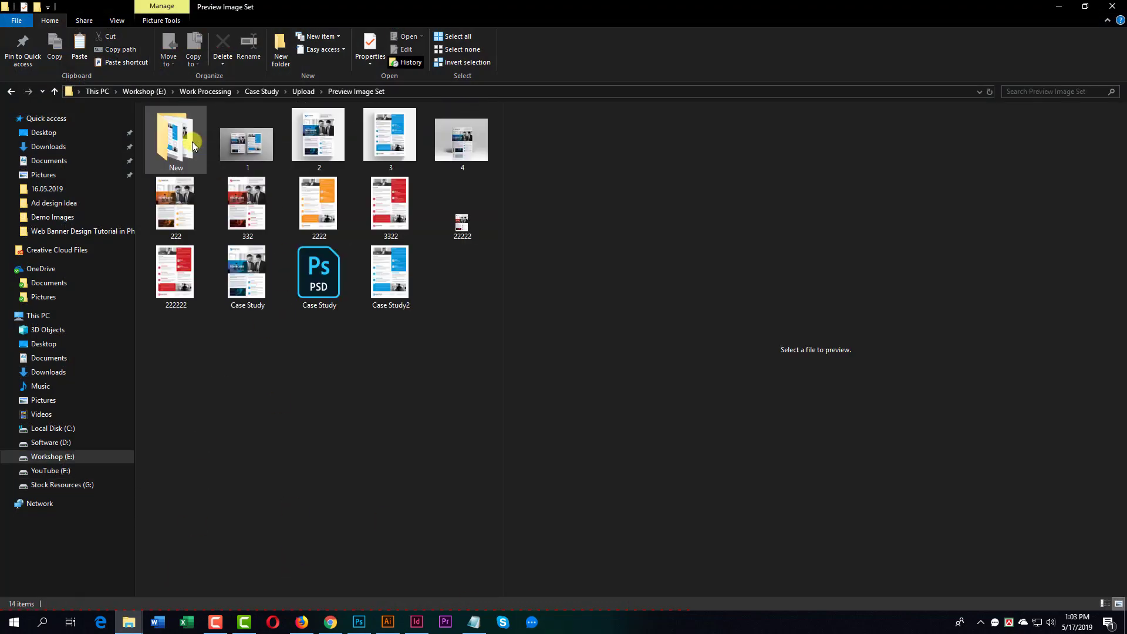
{"action": "left_click", "coordinate": [333, 128]}
{"action": "left_click", "coordinate": [404, 130], "text": "ctrl"}
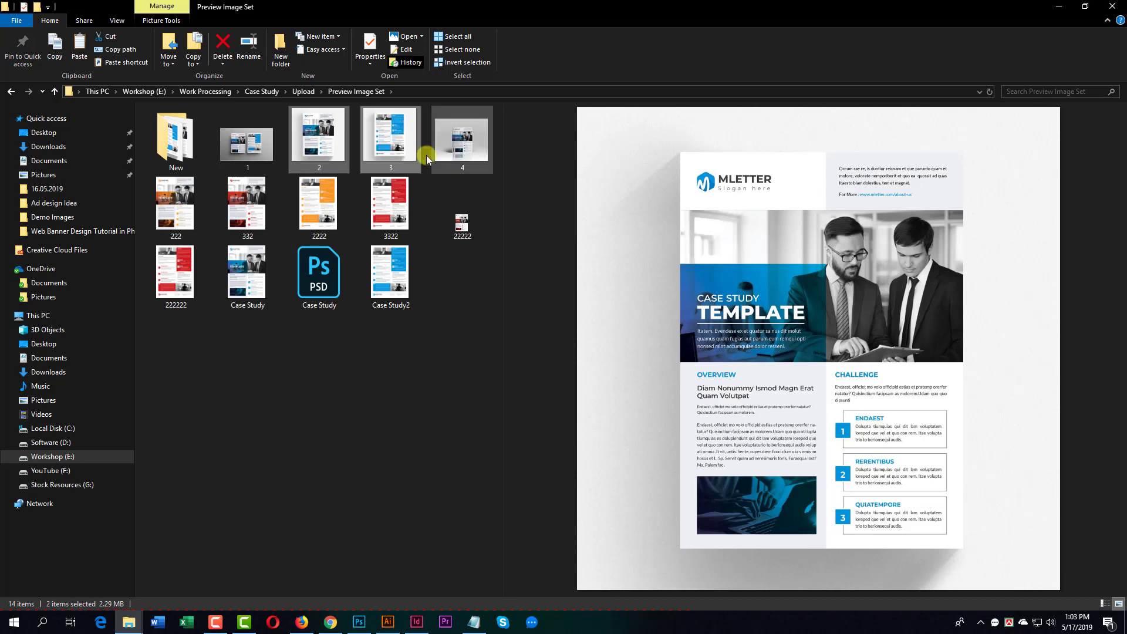
{"action": "left_click", "coordinate": [250, 146]}
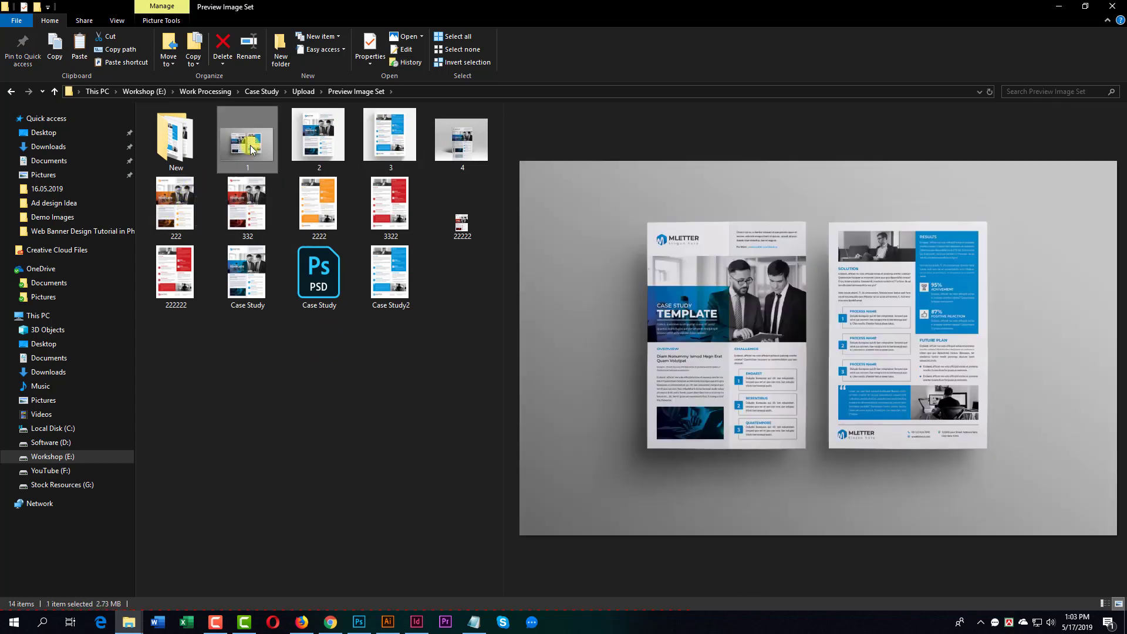
- Copy all the images from the New subfolder of Preview Image Set
{"action": "double_click", "coordinate": [176, 141]}
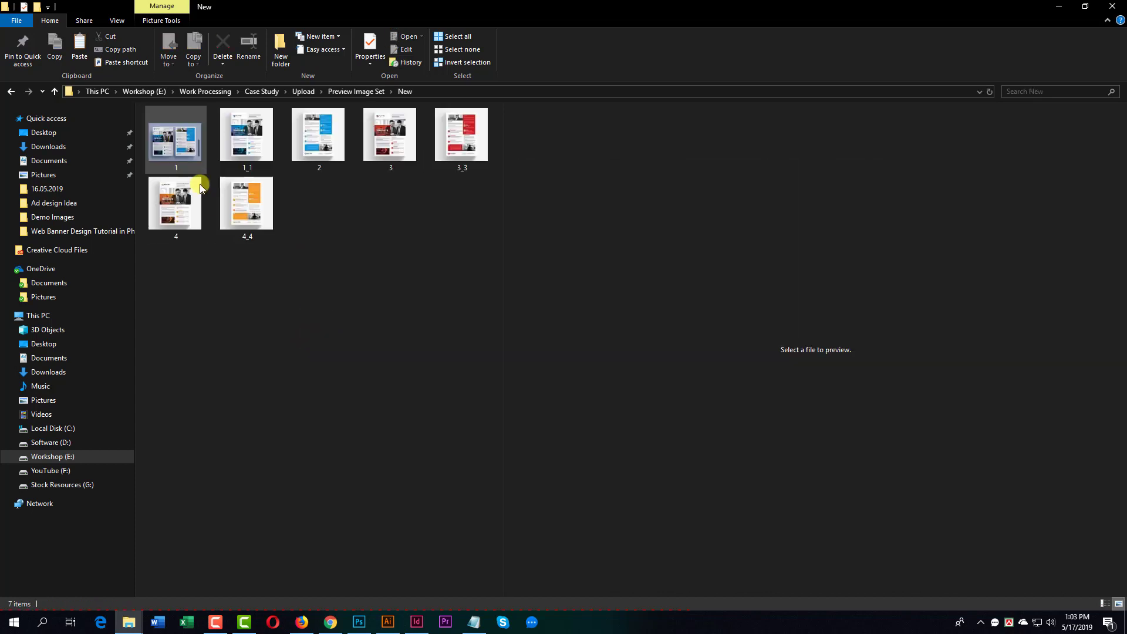
{"action": "left_click_drag", "start_coordinate": [173, 277], "coordinate": [484, 111]}
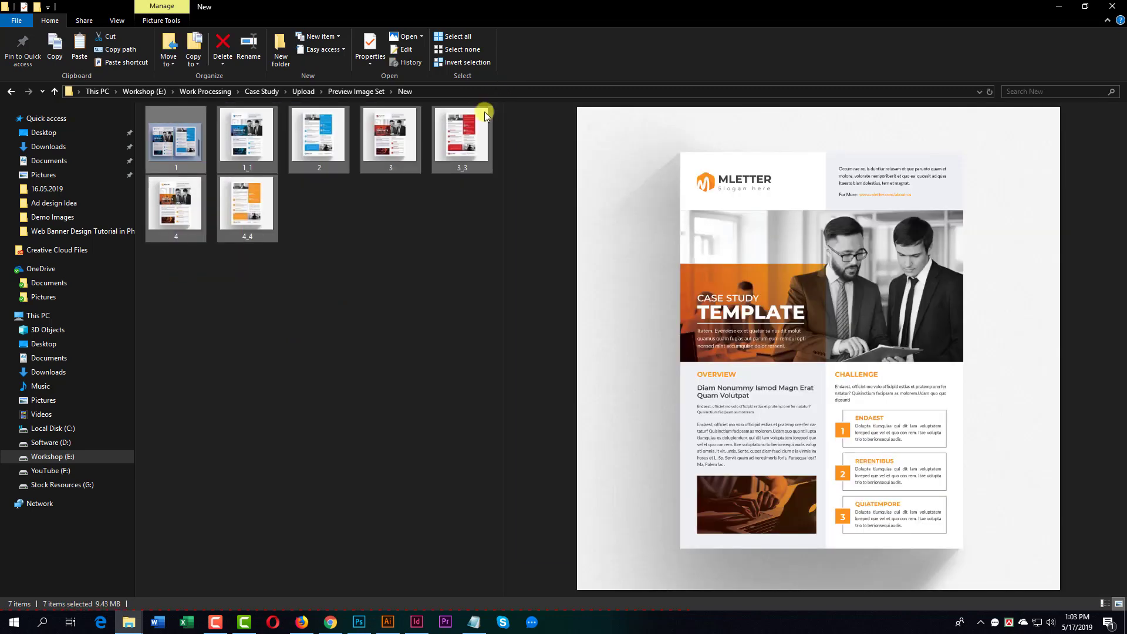
{"action": "left_click", "coordinate": [1060, 6]}
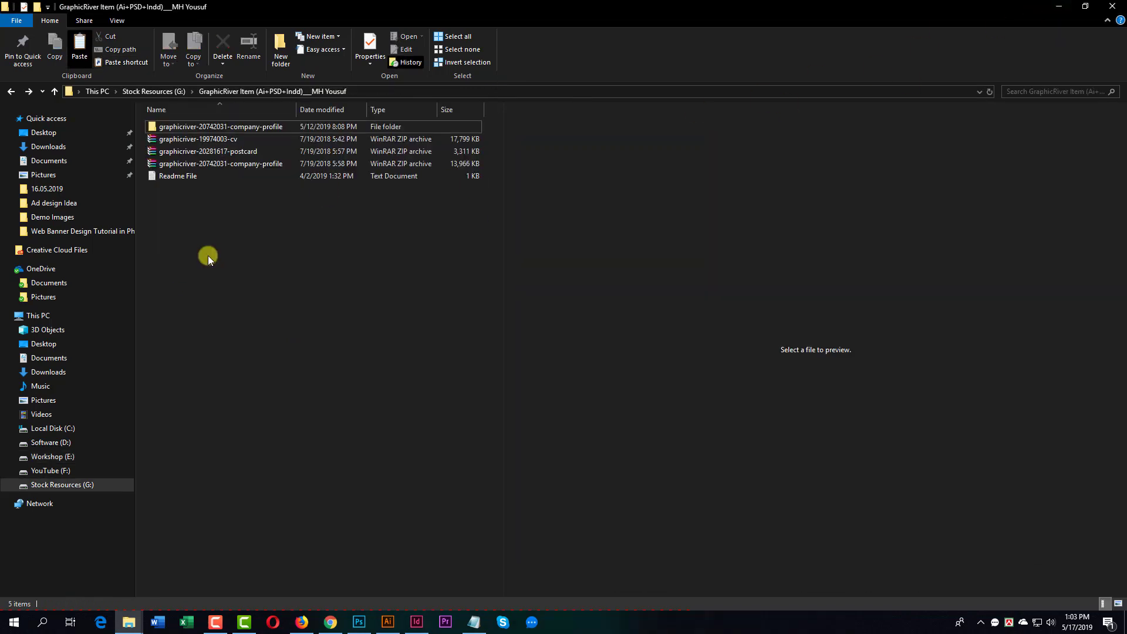
- Create a folder named mockup in Upload GraphicRiver's Raw folder and open it
{"action": "left_click", "coordinate": [132, 625]}
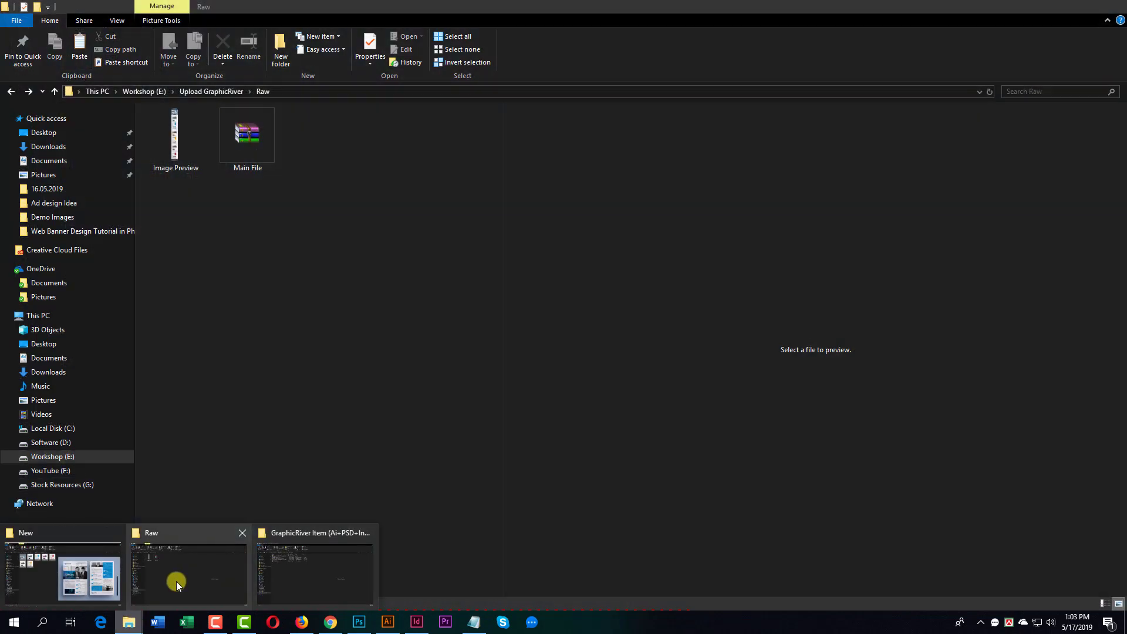
{"action": "left_click", "coordinate": [177, 585]}
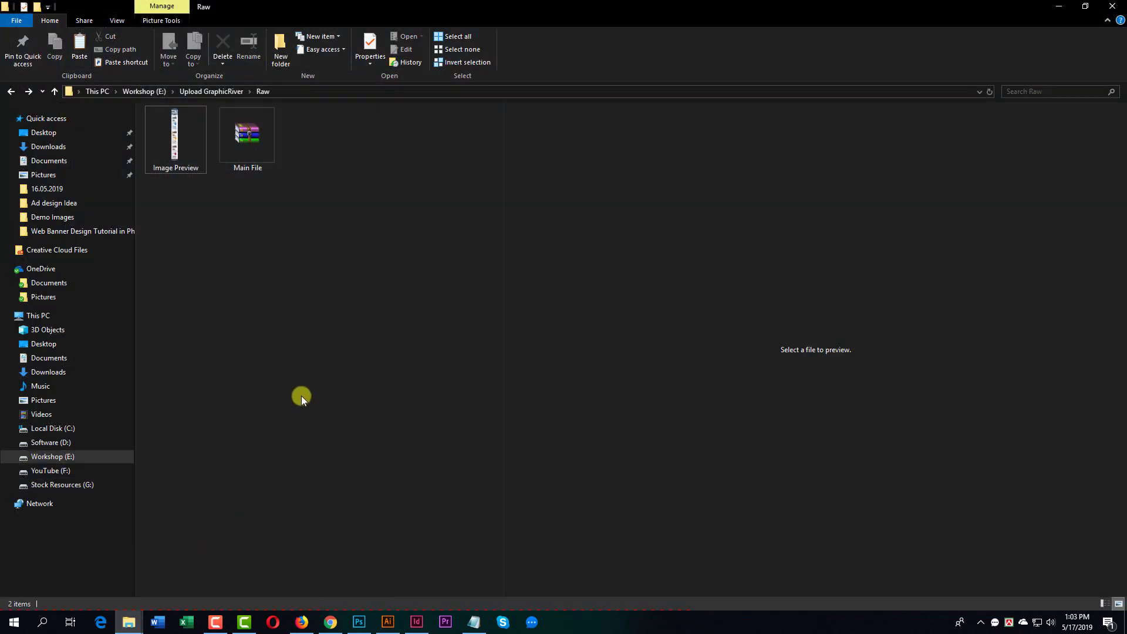
{"action": "key", "text": "ctrl+shift+n"}
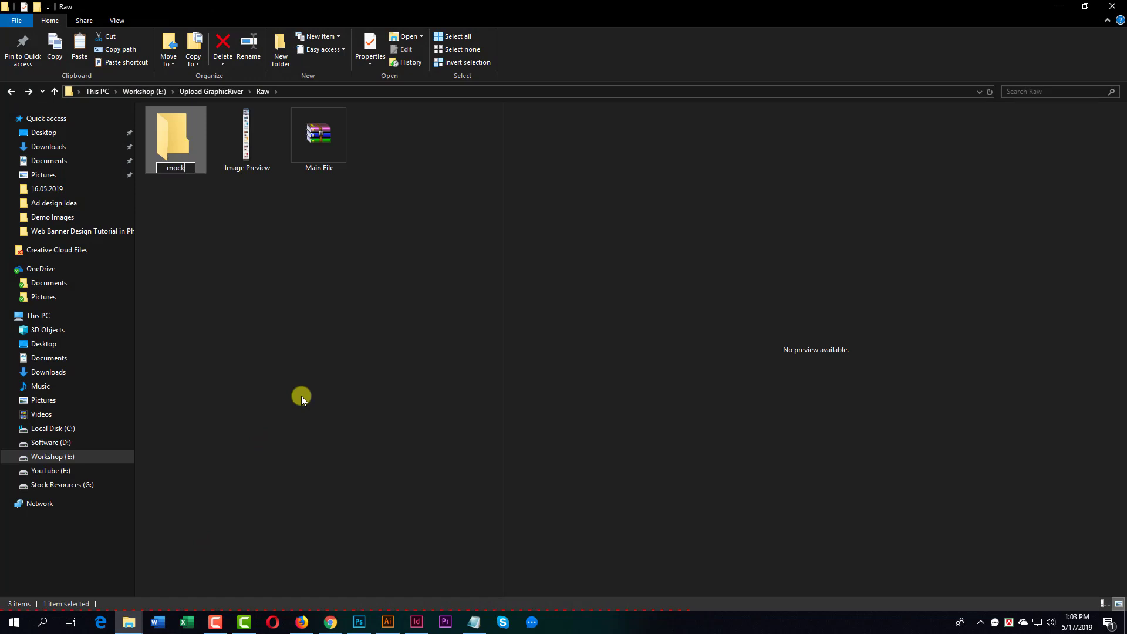
{"action": "key", "text": "Return"}
{"action": "key", "text": "Return"}
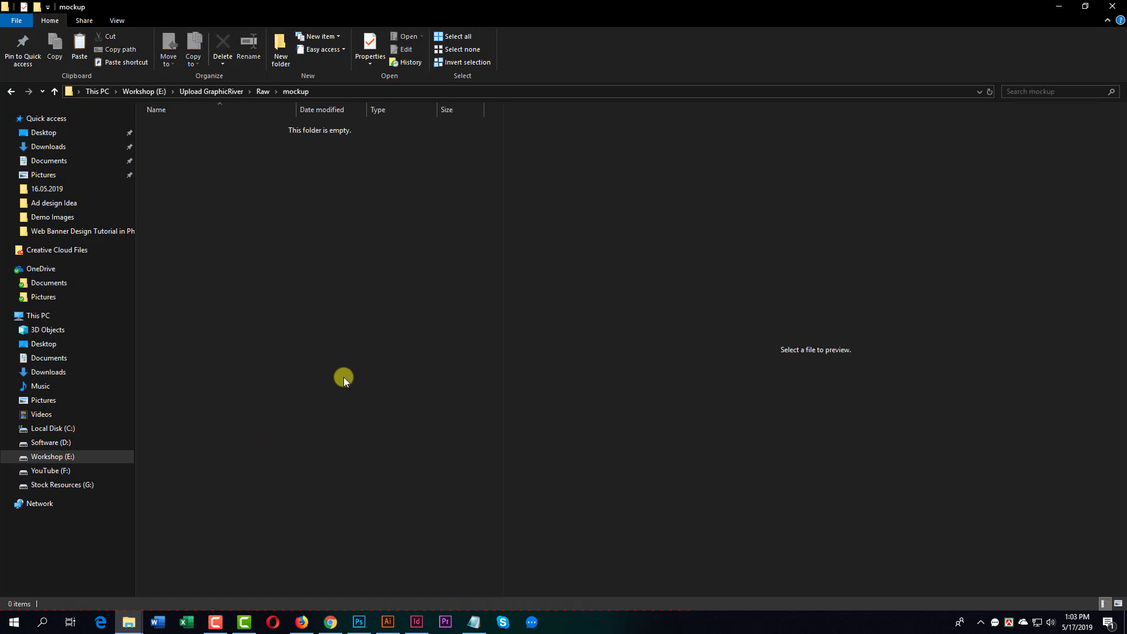
- Paste the copied preview images into the mockup folder and display them as large thumbnails
{"action": "key", "text": "ctrl+v"}
{"action": "left_click", "coordinate": [312, 252]}
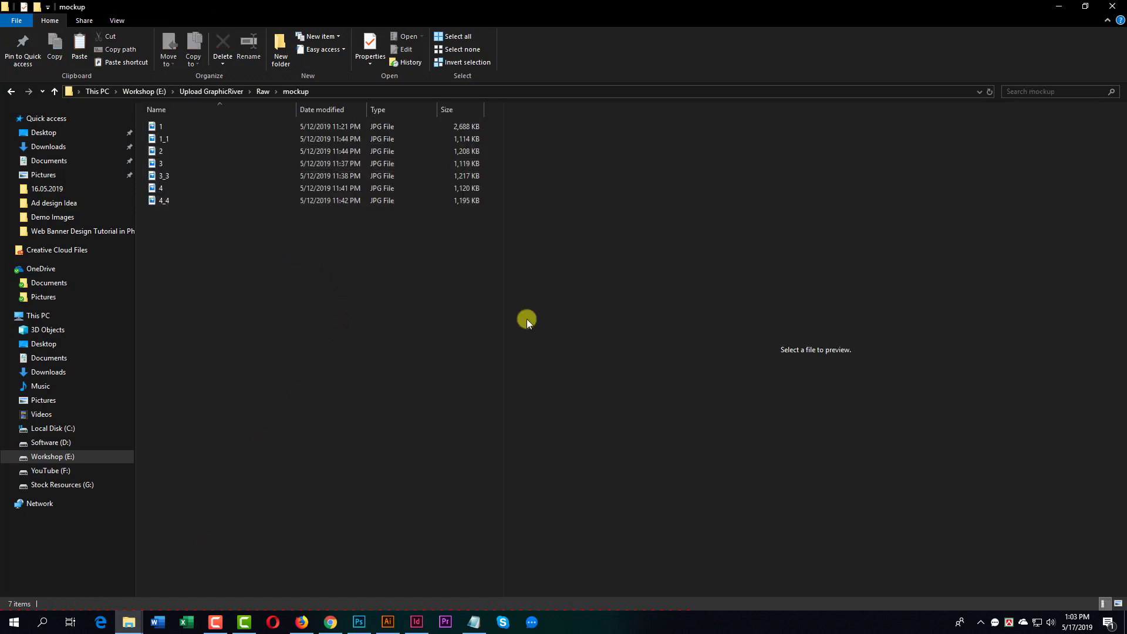
{"action": "left_click", "coordinate": [1118, 604]}
{"action": "left_click", "coordinate": [175, 138]}
{"action": "left_click", "coordinate": [323, 369]}
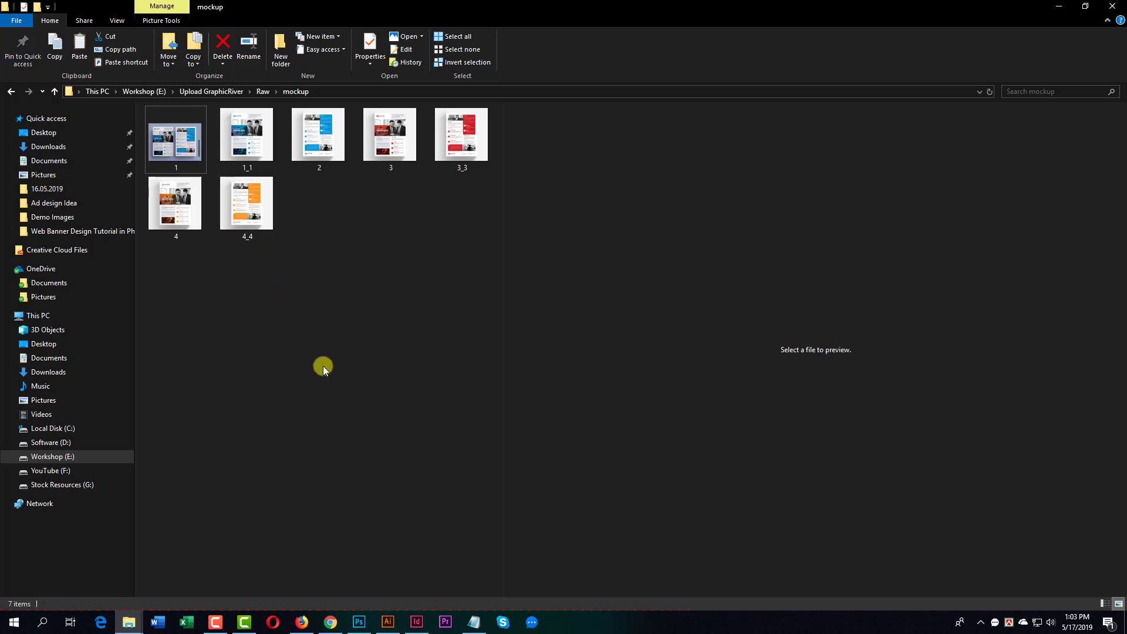
- Preview each image in the mockup folder, from the two-page mockup 1 through the color variant 4_4
{"action": "left_click", "coordinate": [176, 140]}
{"action": "left_click", "coordinate": [243, 136]}
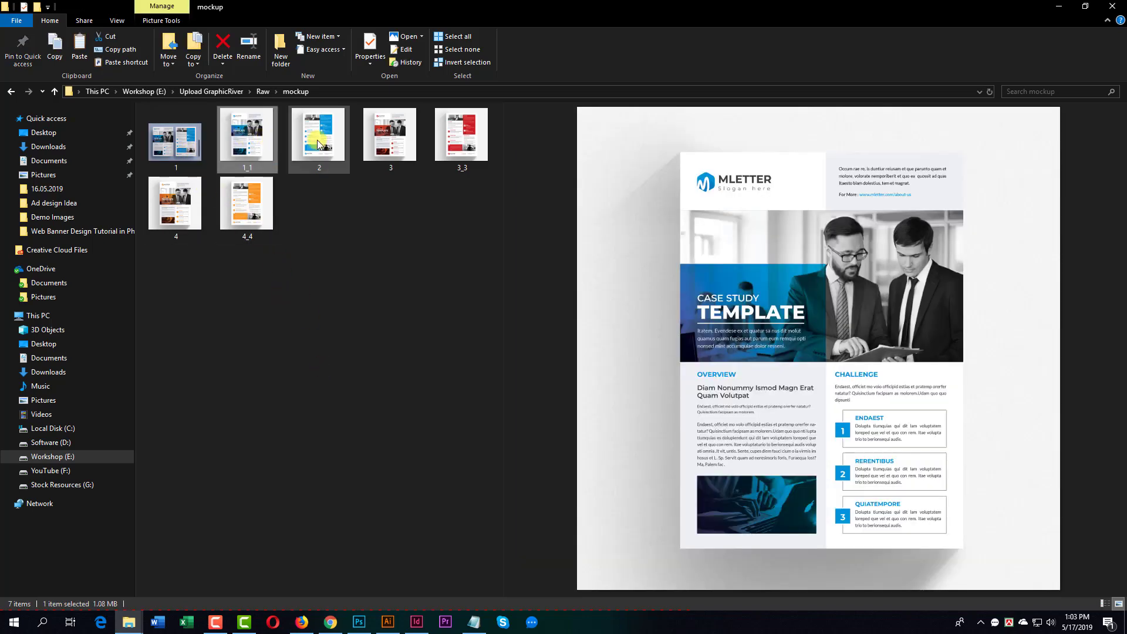
{"action": "left_click", "coordinate": [318, 144]}
{"action": "left_click", "coordinate": [390, 136]}
{"action": "left_click", "coordinate": [462, 136]}
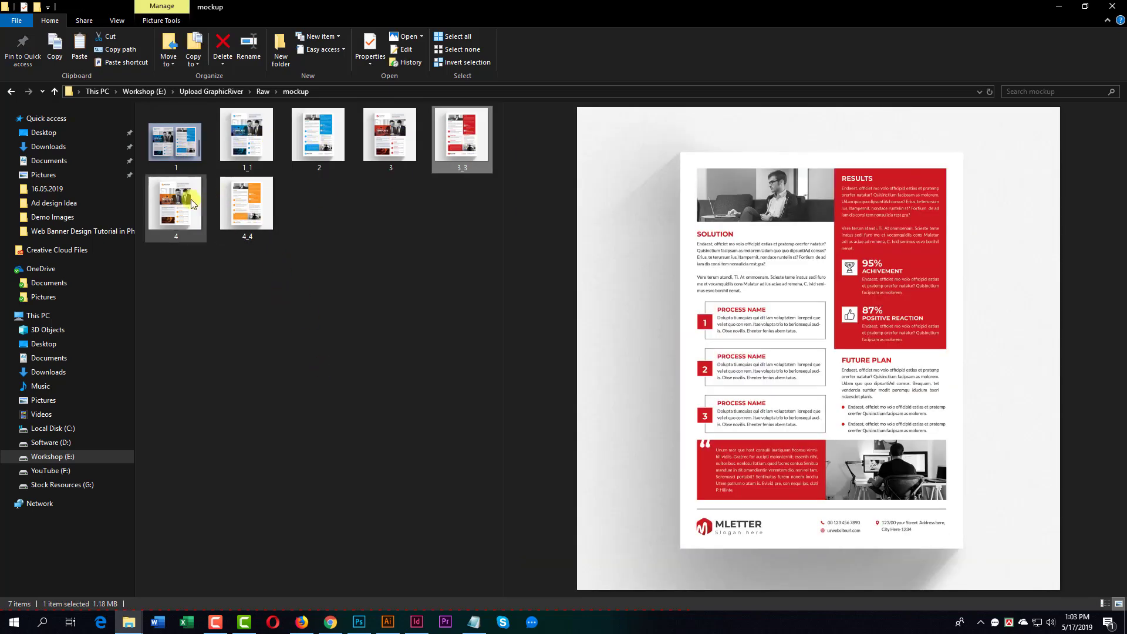
{"action": "left_click", "coordinate": [192, 199]}
{"action": "left_click", "coordinate": [250, 196]}
{"action": "left_click", "coordinate": [280, 304]}
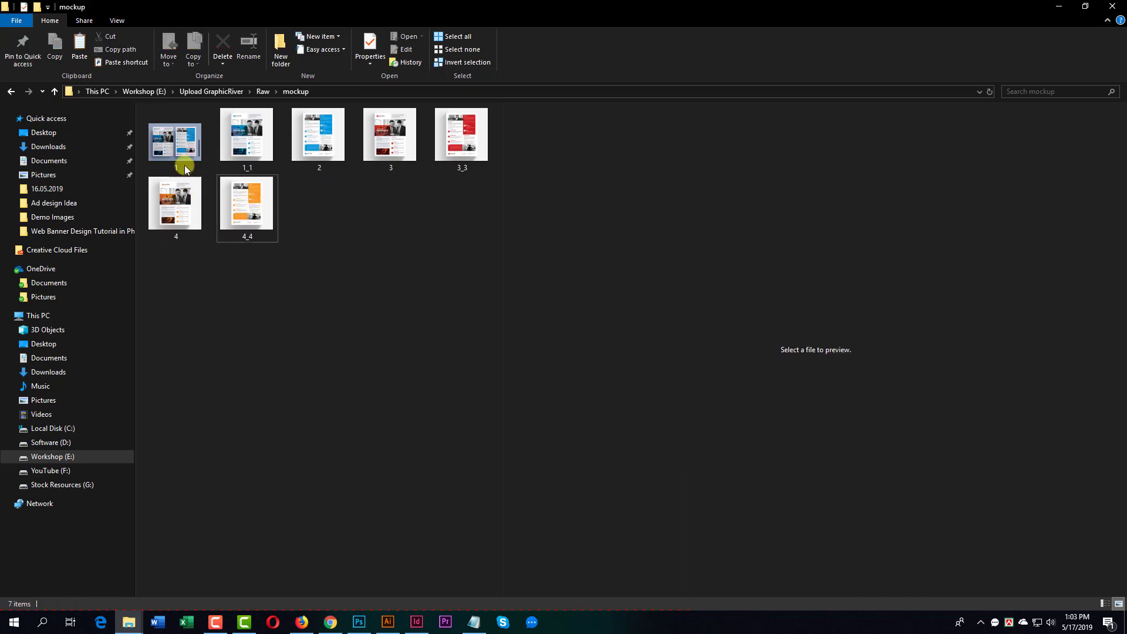
{"action": "left_click", "coordinate": [182, 154]}
{"action": "left_click", "coordinate": [375, 231]}
- Move the two-page mockup image 1 from the mockup folder up into the Raw folder
{"action": "left_click", "coordinate": [158, 142]}
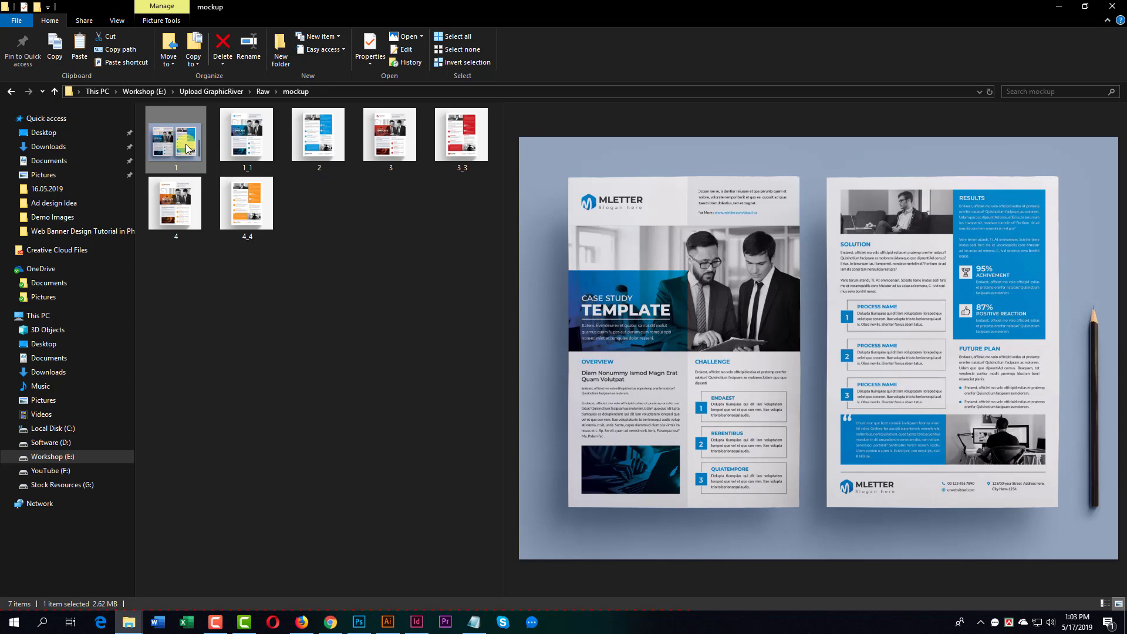
{"action": "key", "text": "ctrl+x"}
{"action": "key", "text": "BackSpace"}
{"action": "left_click", "coordinate": [237, 260]}
{"action": "key", "text": "ctrl+v"}
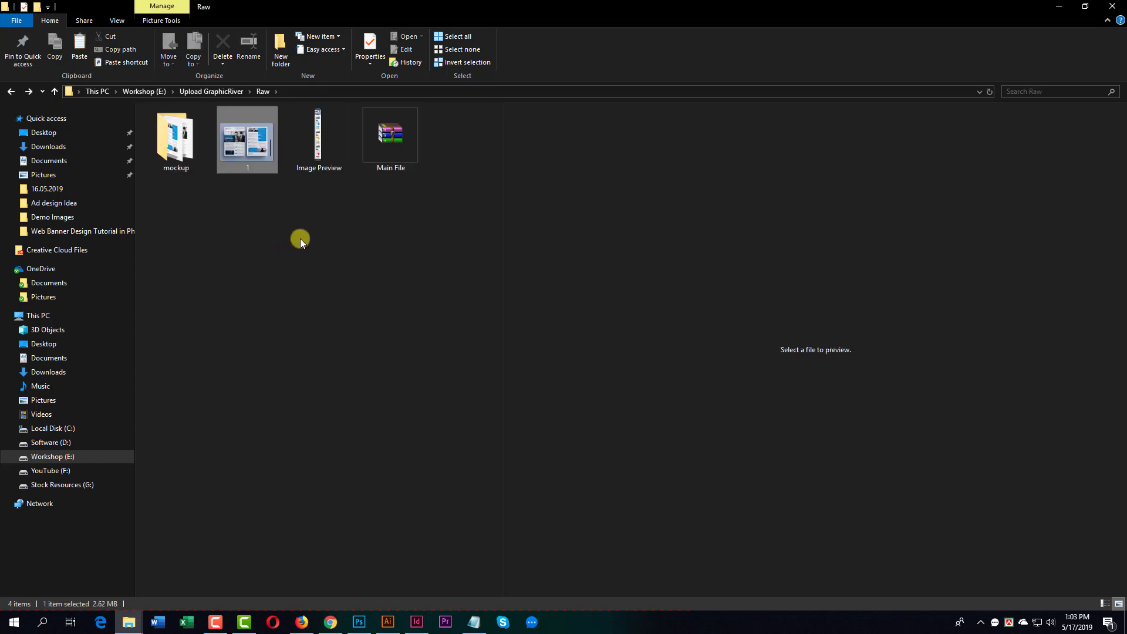
- Rename the moved mockup image 1 in the Raw folder as Thumbnail
{"action": "left_click", "coordinate": [262, 166]}
{"action": "type", "text": "Thumbna"}
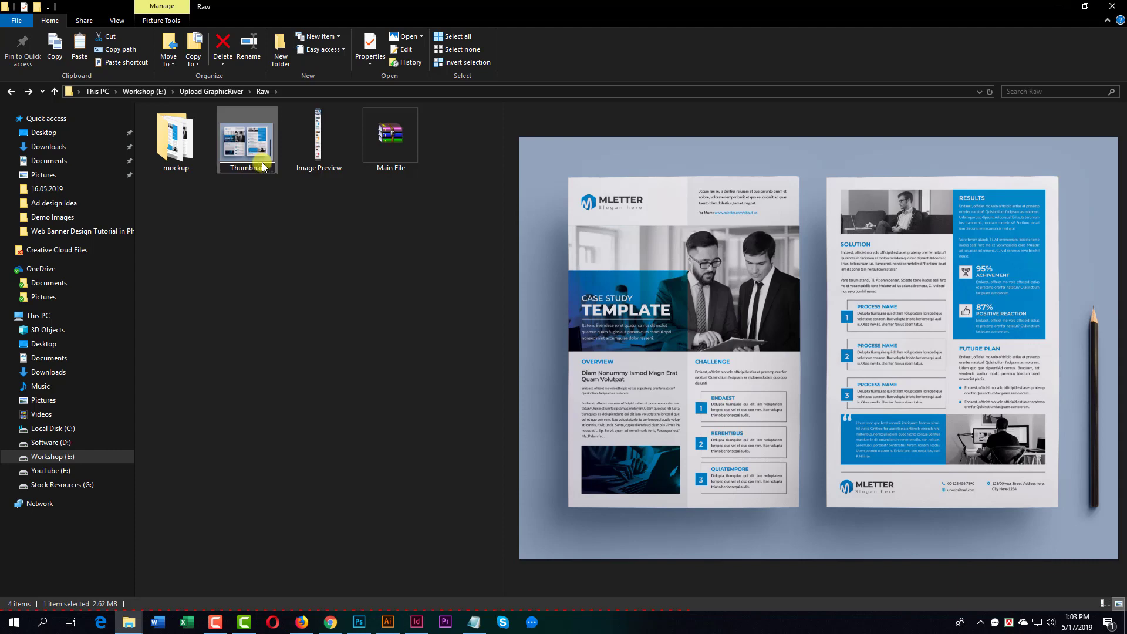
{"action": "key", "text": "Return"}
{"action": "left_click", "coordinate": [353, 200]}
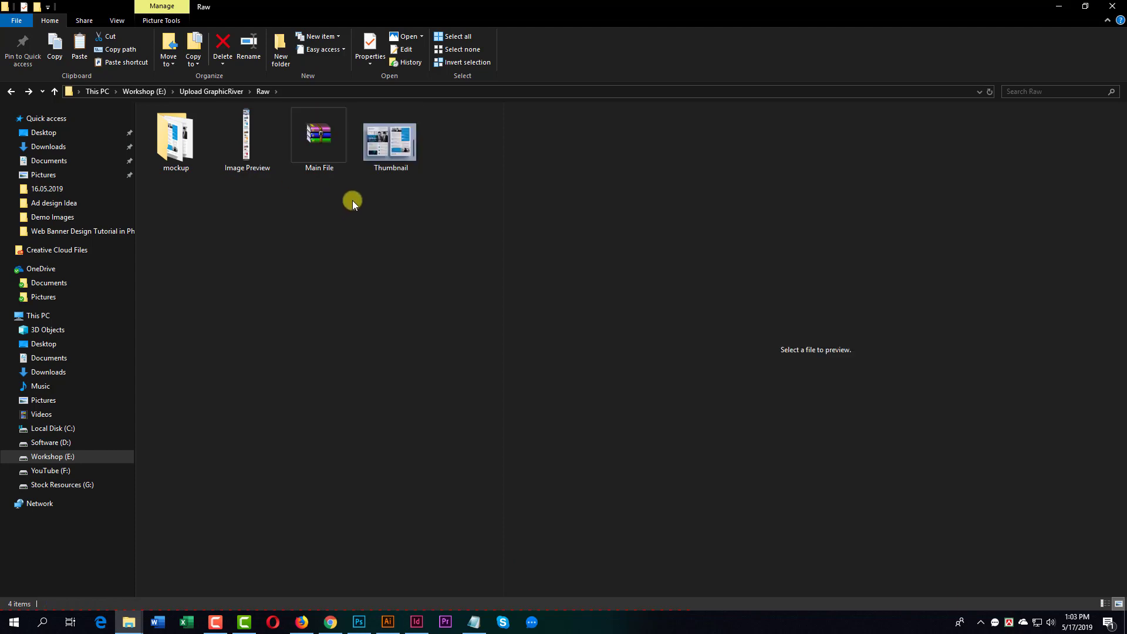
- Open the Thumbnail image in Photoshop and start a GR Thumbnail crop of 80 by 80 px at 300 px/in
{"action": "left_click_drag", "start_coordinate": [389, 139], "coordinate": [505, 461]}
{"action": "left_click", "coordinate": [12, 124]}
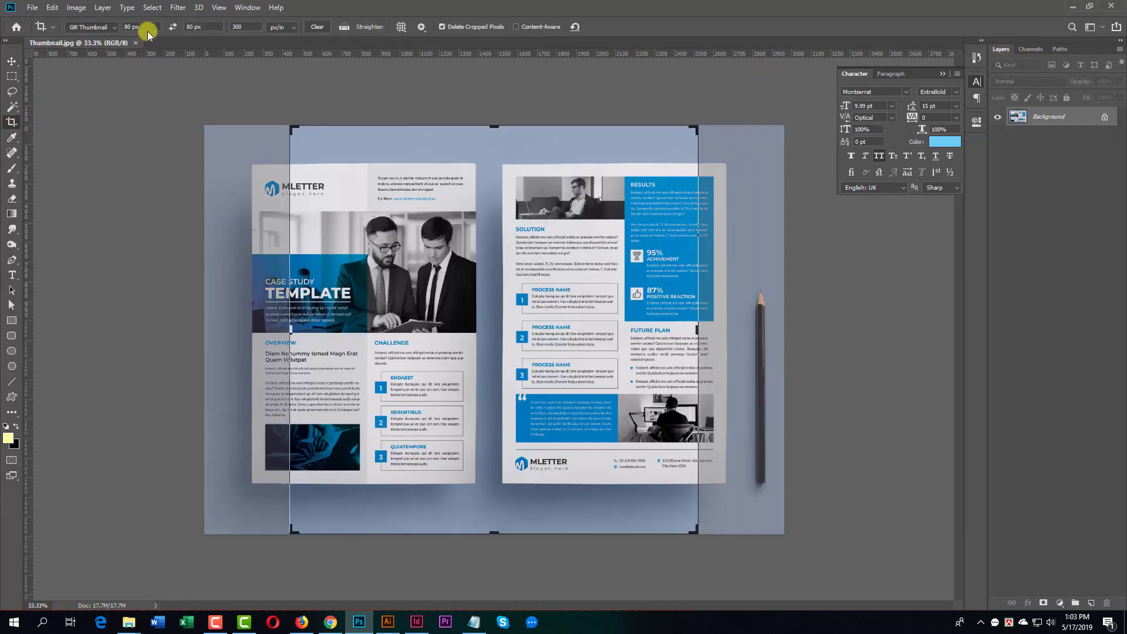
{"action": "key", "text": "Tab"}
{"action": "key", "text": "Tab"}
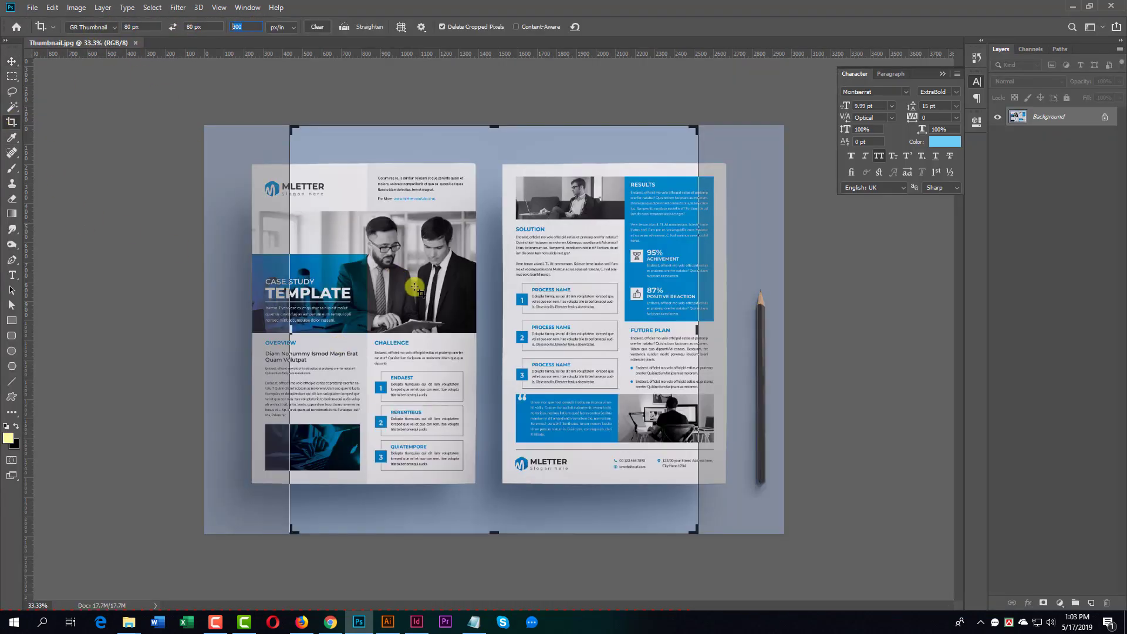
{"action": "left_click_drag", "start_coordinate": [490, 127], "coordinate": [491, 63]}
{"action": "left_click_drag", "start_coordinate": [508, 318], "coordinate": [528, 272]}
{"action": "key", "text": "Escape"}
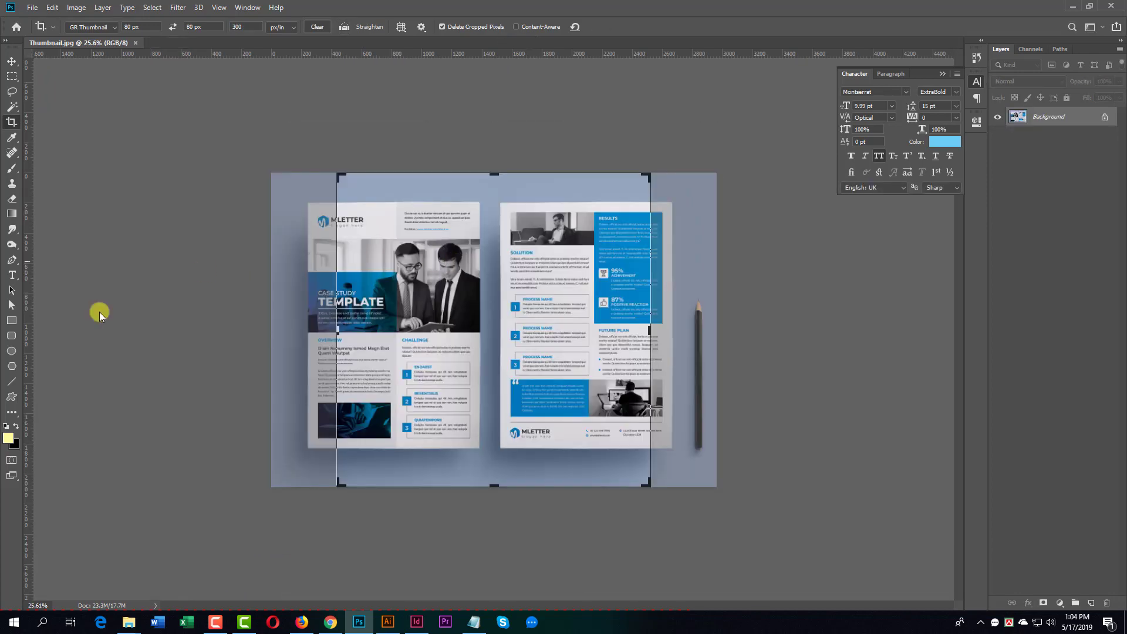
- Sample the image's blue-grey backdrop as the foreground color and set it as the background color too
{"action": "left_click", "coordinate": [16, 447]}
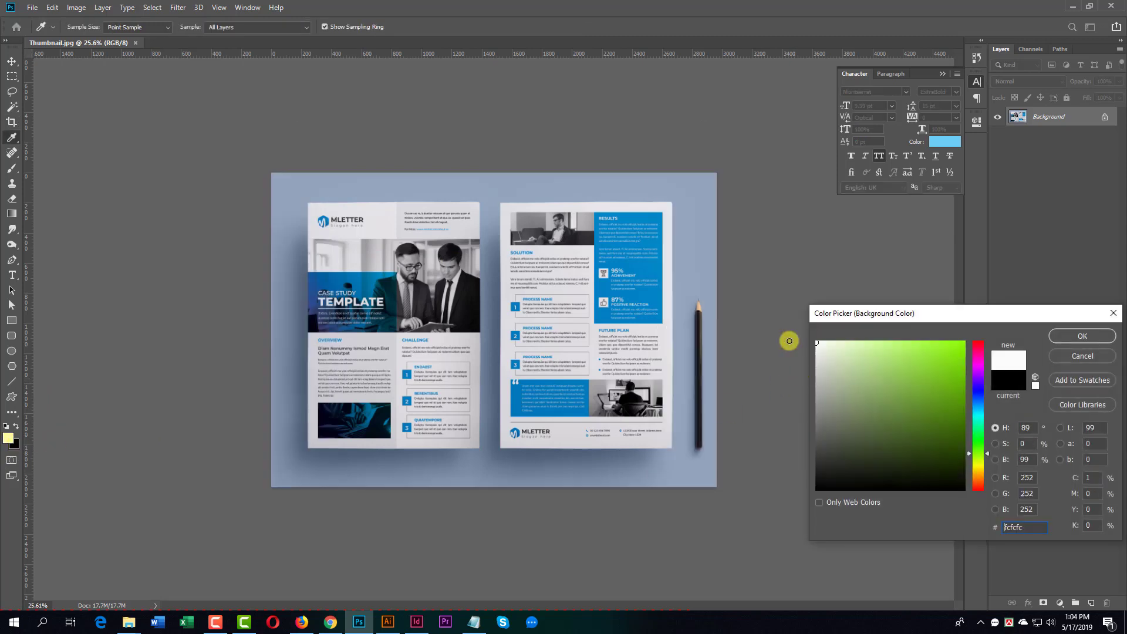
{"action": "key", "text": "Escape"}
{"action": "key", "text": "c"}
{"action": "key", "text": "i"}
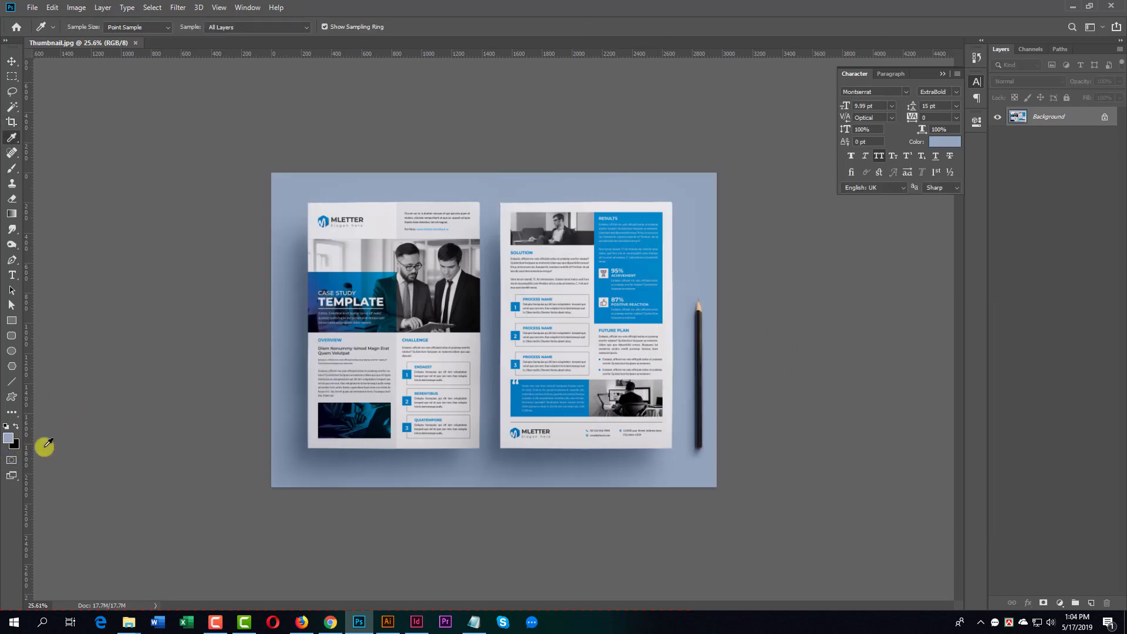
{"action": "left_click", "coordinate": [14, 444]}
{"action": "left_click", "coordinate": [470, 471]}
{"action": "left_click", "coordinate": [1082, 333]}
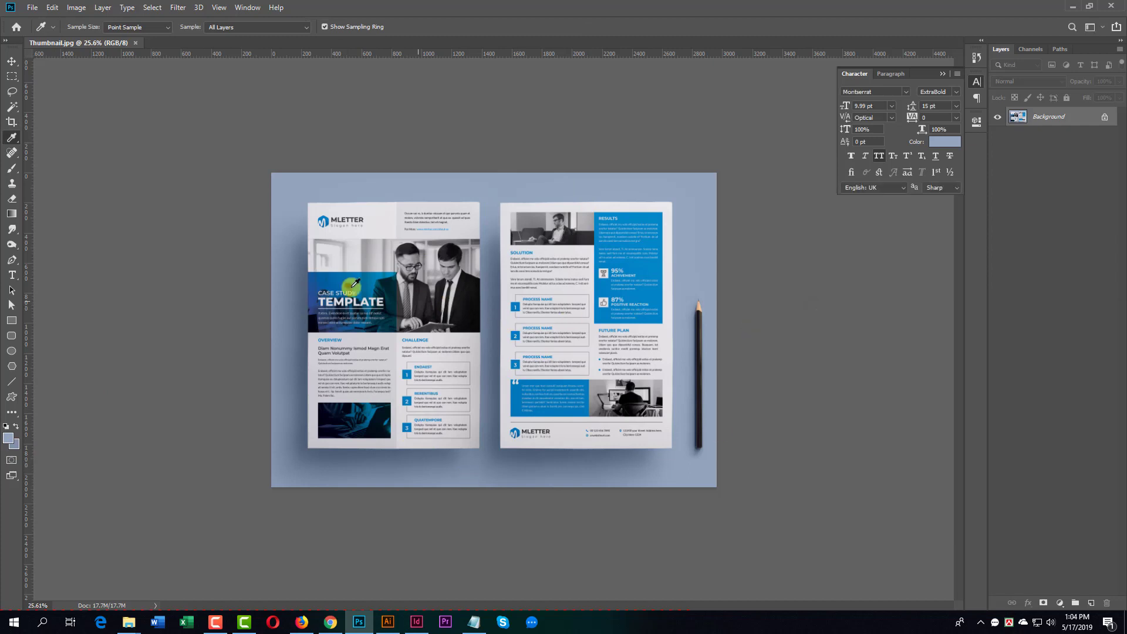
- Crop the thumbnail to 80 by 80 px with the frame extended beyond the canvas to hold the full mockup width
{"action": "left_click", "coordinate": [11, 122]}
{"action": "left_click_drag", "start_coordinate": [497, 174], "coordinate": [506, 119]}
{"action": "key", "text": "Return"}
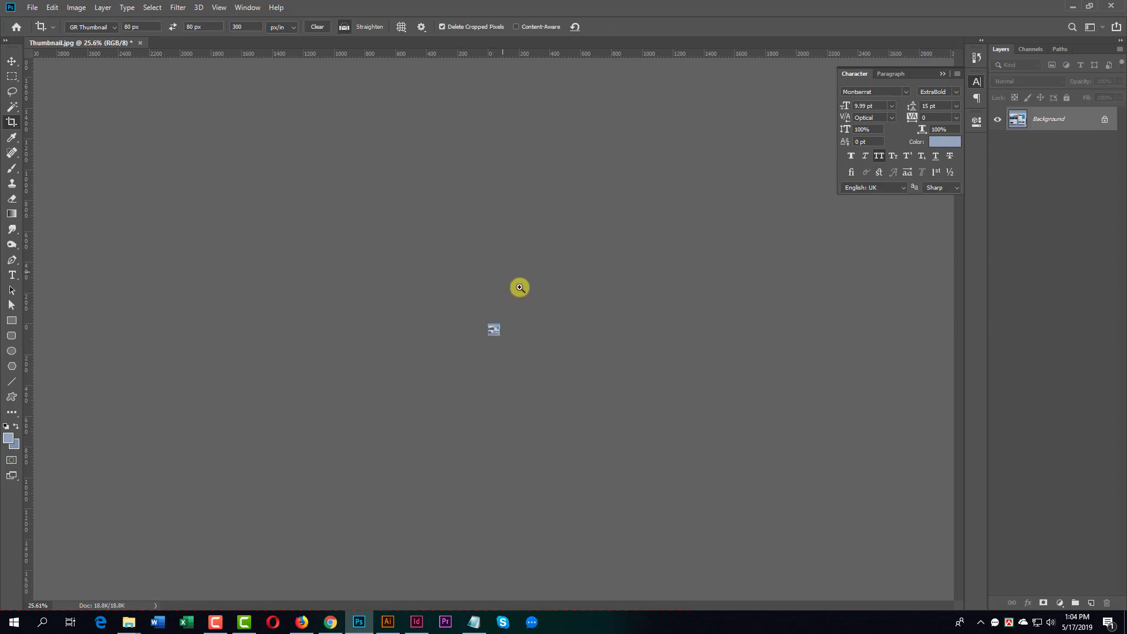
- View the cropped thumbnail at 100%, save and close it, and return to the Raw folder
{"action": "left_click_drag", "start_coordinate": [518, 285], "coordinate": [643, 416]}
{"action": "key", "text": "ctrl+1"}
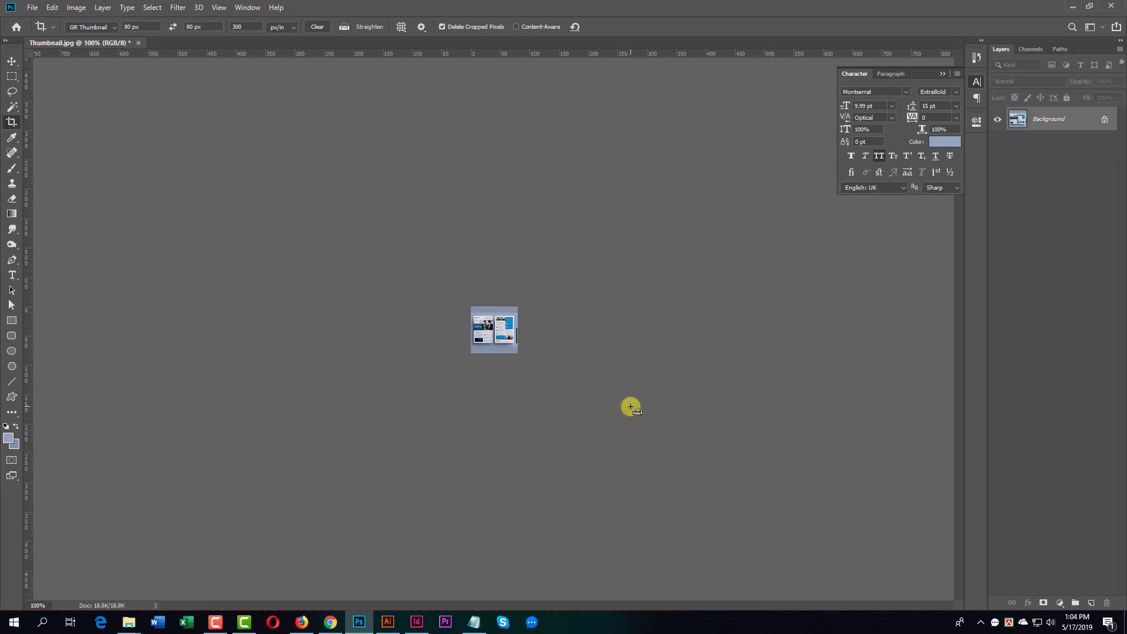
{"action": "key", "text": "ctrl+w"}
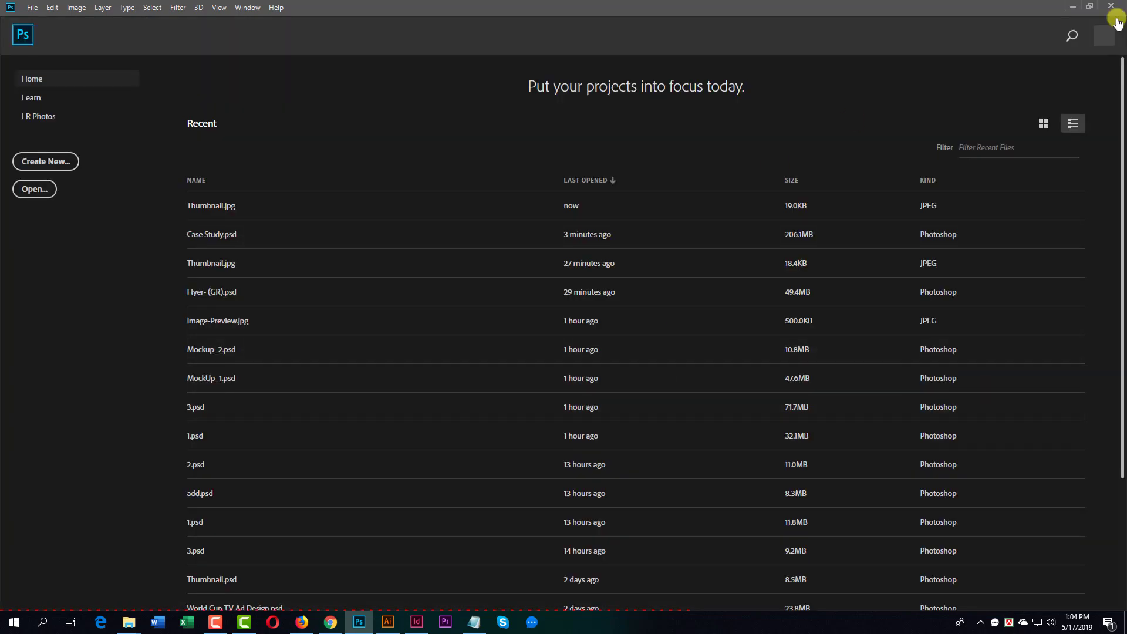
{"action": "left_click", "coordinate": [1074, 6]}
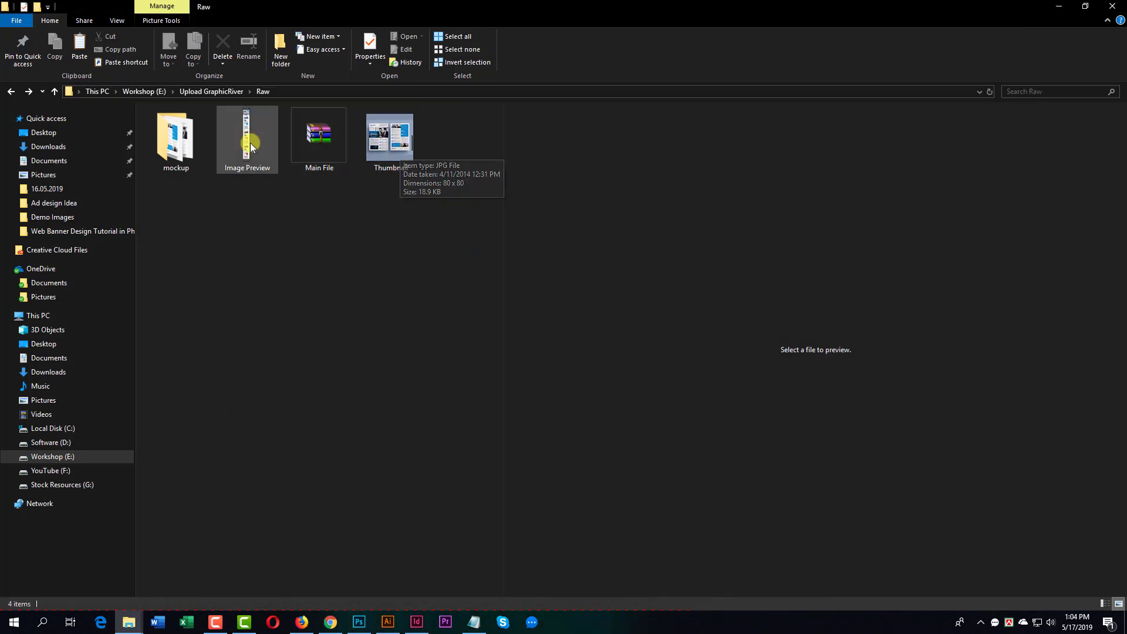
- Check Image Preview, Main File and Thumbnail in the Raw folder, and switch to the GraphicRiver item upload page in Chrome
{"action": "mouse_move", "coordinate": [245, 137]}
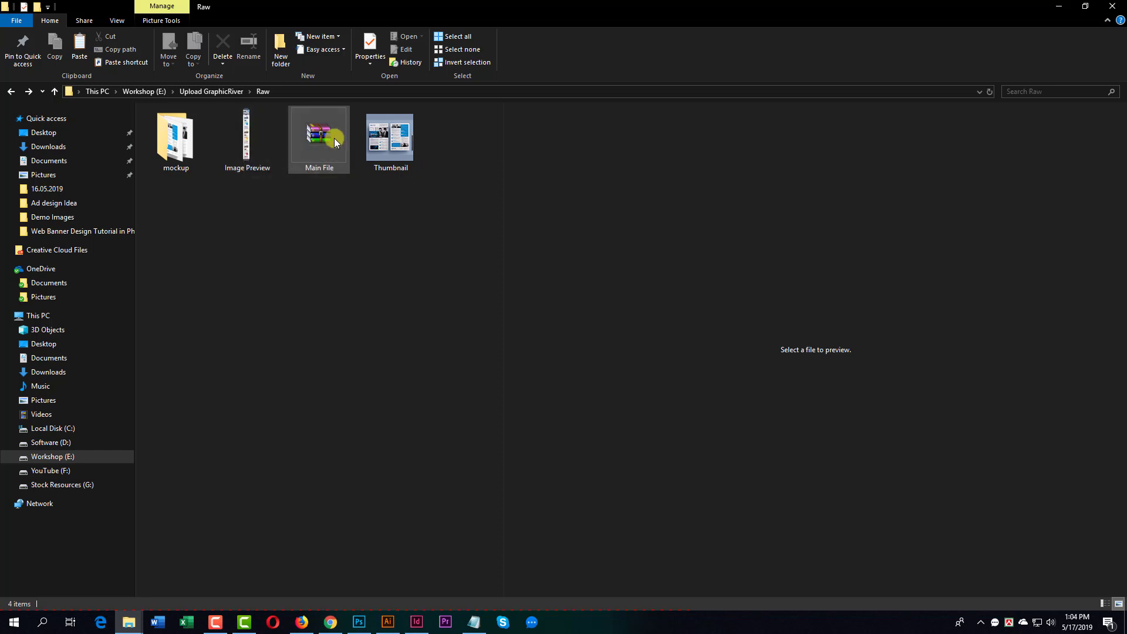
{"action": "left_click_drag", "start_coordinate": [428, 196], "coordinate": [247, 226]}
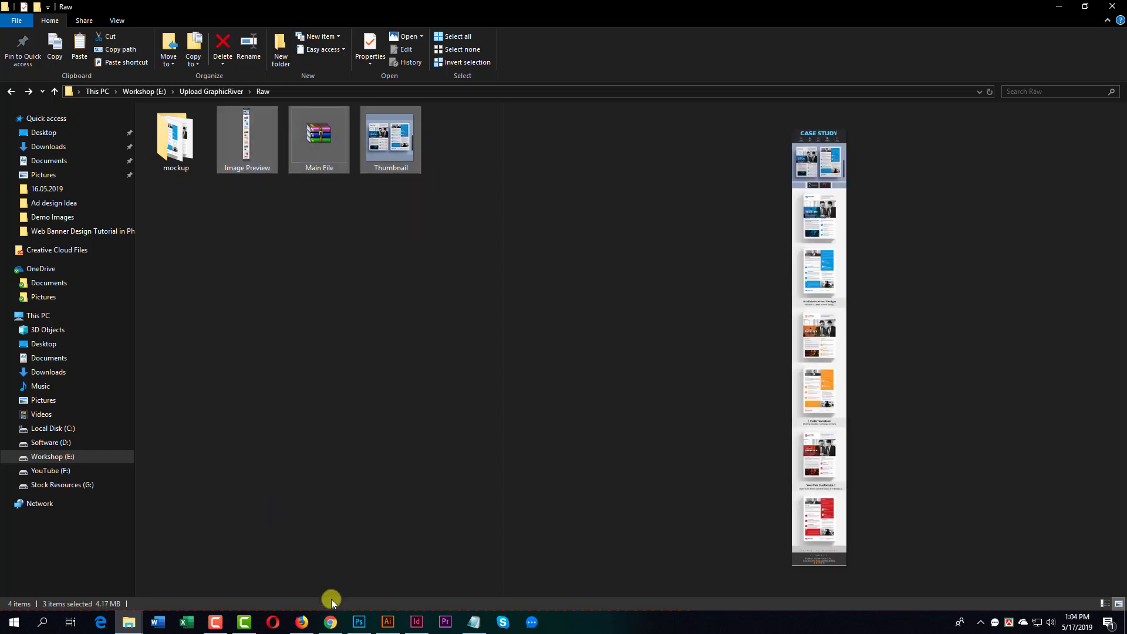
{"action": "left_click", "coordinate": [331, 621]}
{"action": "left_click", "coordinate": [176, 12]}
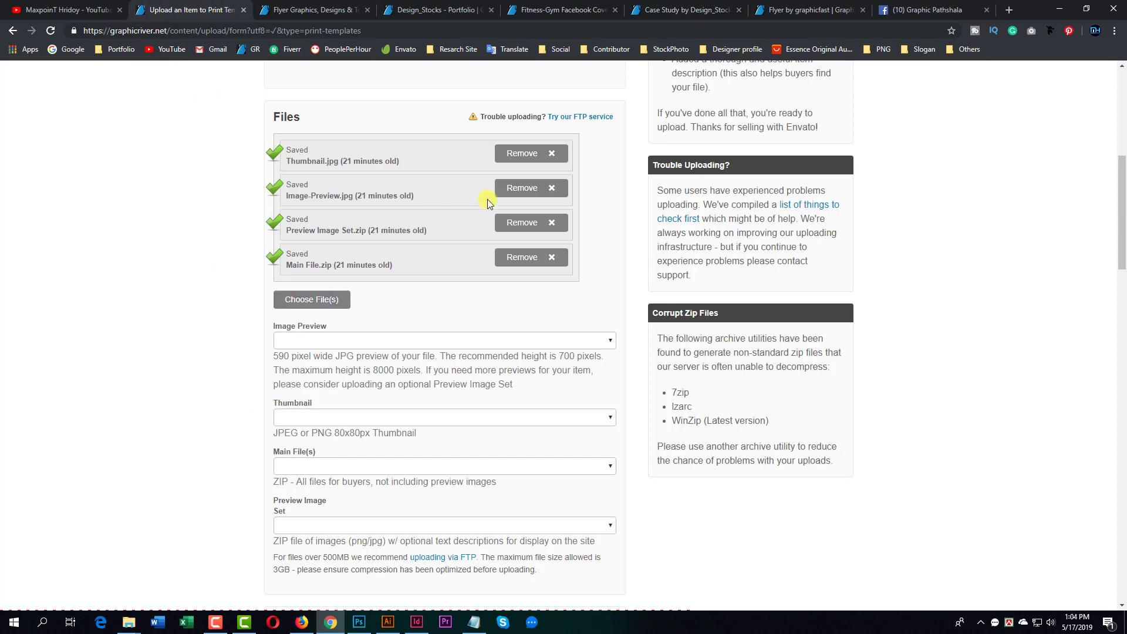
- Remove the saved Thumbnail.jpg, Image-Preview.jpg, Preview Image Set.zip and Main File.zip from the upload form
{"action": "left_click", "coordinate": [530, 226]}
{"action": "left_click", "coordinate": [529, 187]}
{"action": "left_click", "coordinate": [528, 153]}
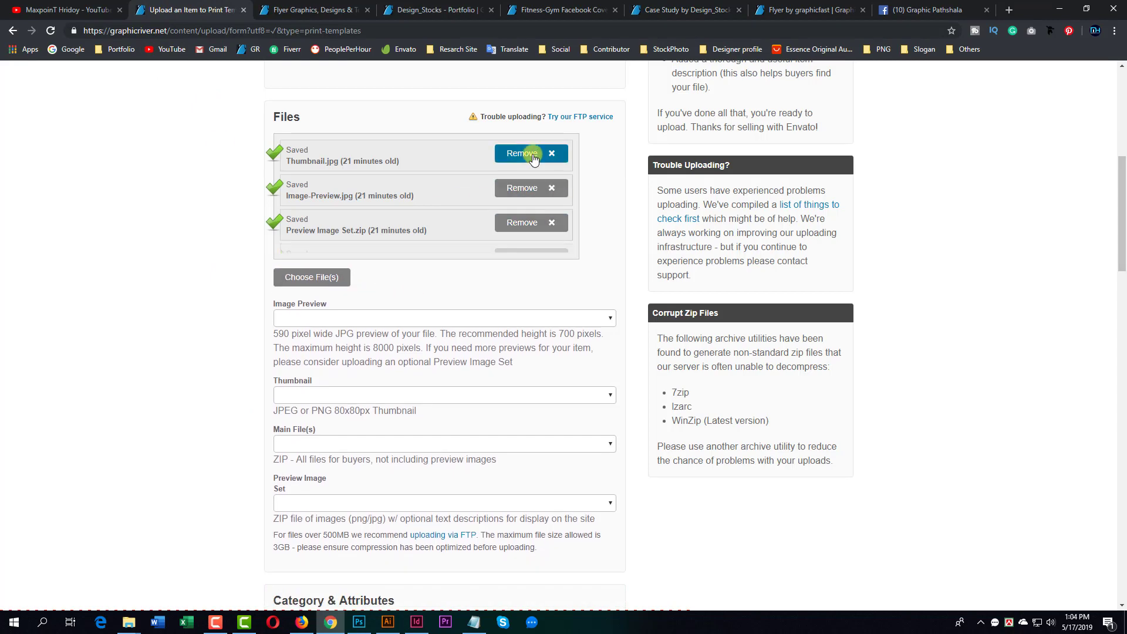
- Review the Files section's requirements for the Image Preview, Thumbnail, Main File(s) and Preview Image Set
{"action": "scroll", "coordinate": [558, 199], "scroll_direction": "up", "scroll_amount": 4}
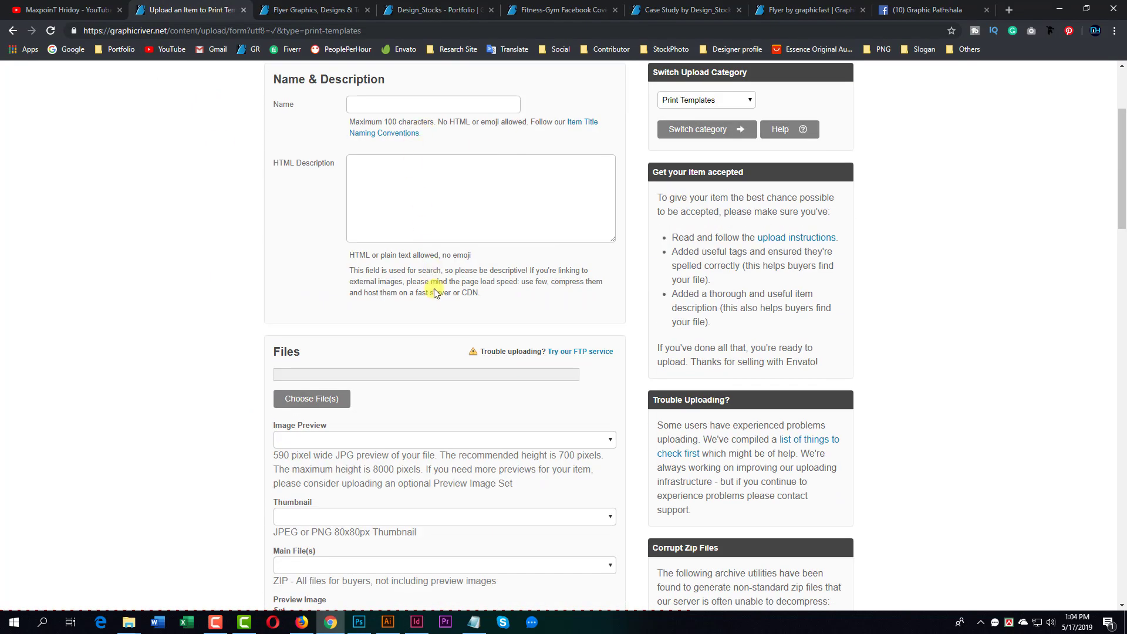
{"action": "scroll", "coordinate": [432, 294], "scroll_direction": "down", "scroll_amount": 3}
{"action": "left_click_drag", "start_coordinate": [292, 249], "coordinate": [336, 253]}
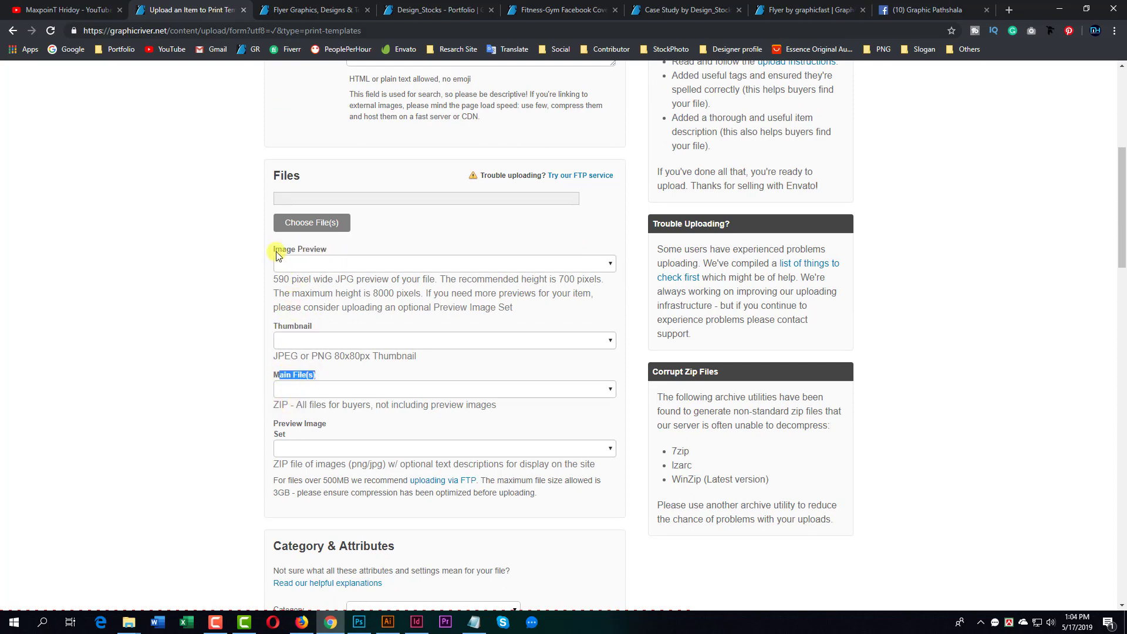
{"action": "left_click_drag", "start_coordinate": [274, 424], "coordinate": [427, 473]}
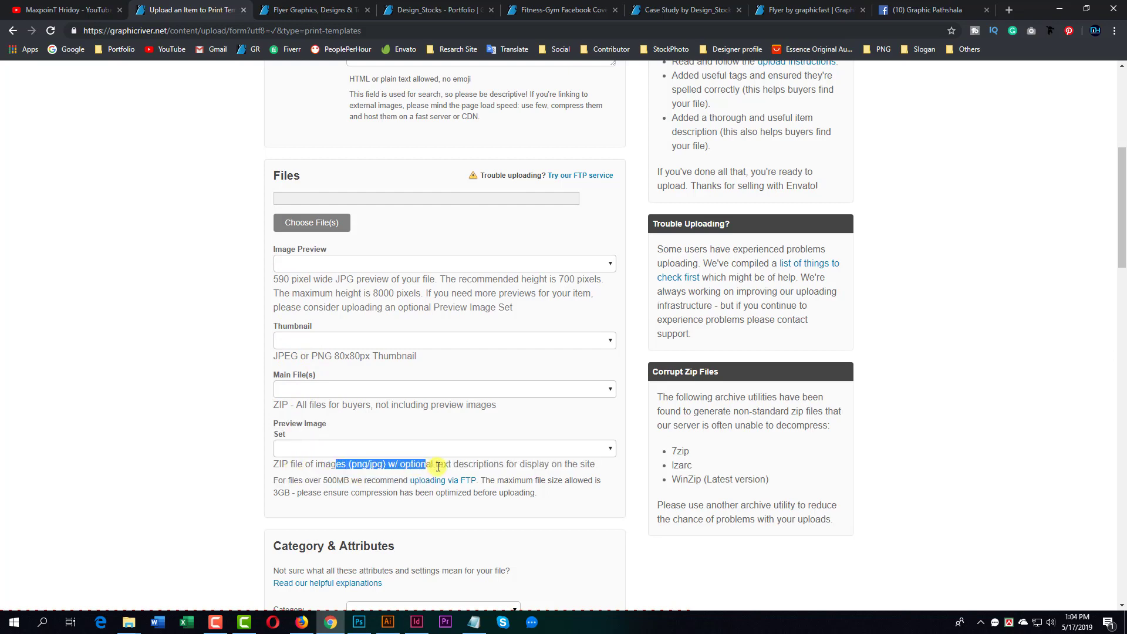
- Switch to File Explorer and compress all the images in Raw's mockup folder into a ZIP named Preview Image Set
{"action": "left_click", "coordinate": [1055, 12]}
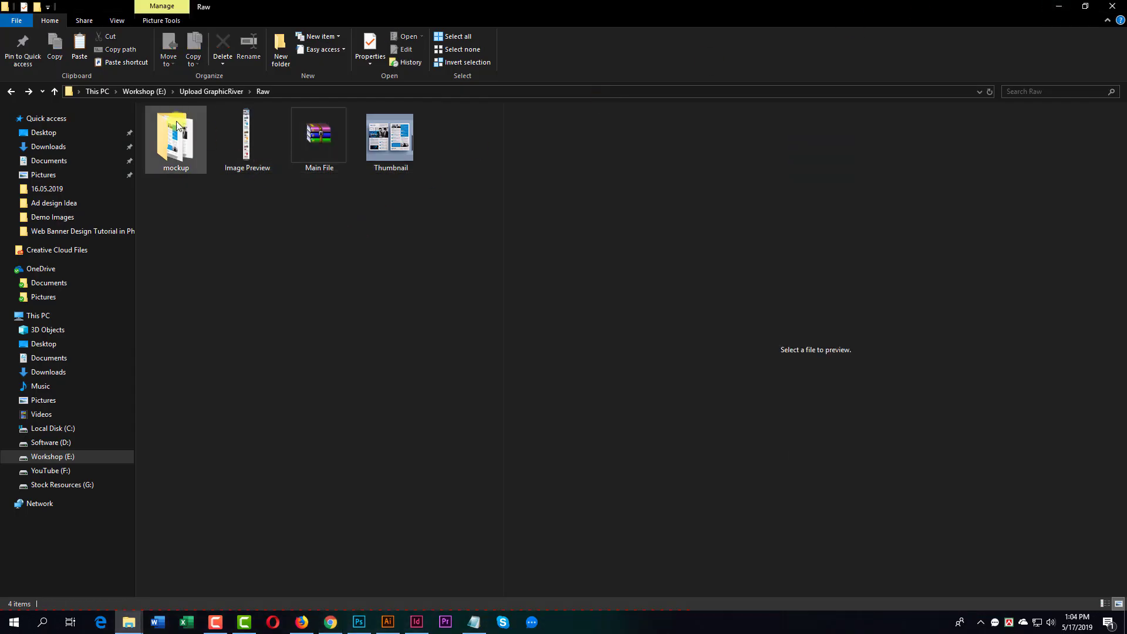
{"action": "double_click", "coordinate": [172, 147]}
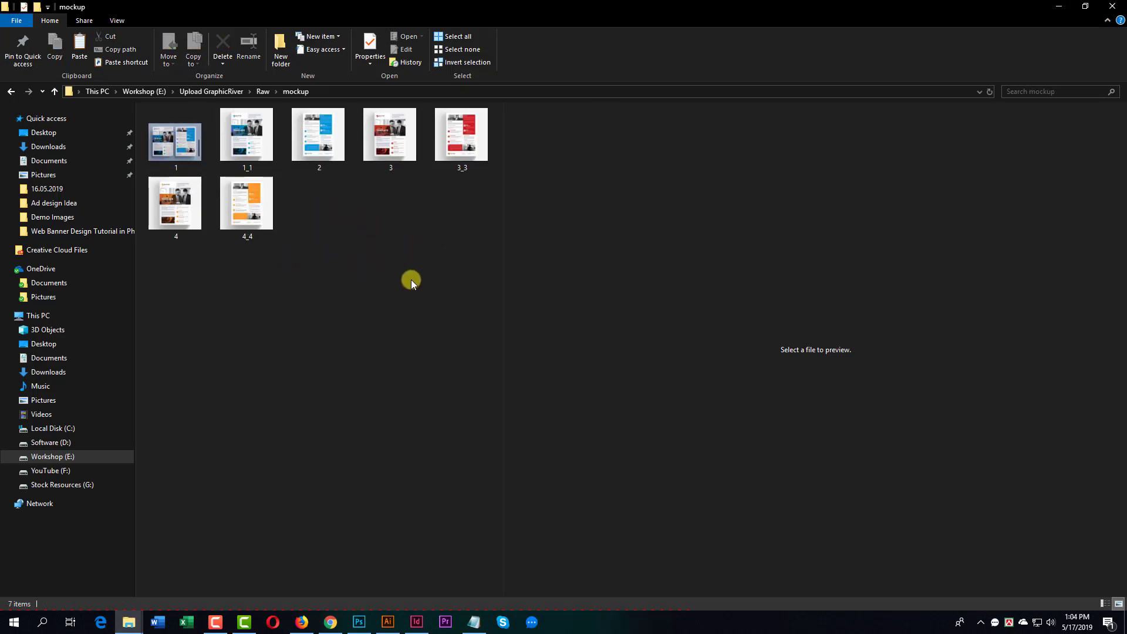
{"action": "left_click_drag", "start_coordinate": [411, 279], "coordinate": [245, 316]}
{"action": "left_click_drag", "start_coordinate": [157, 256], "coordinate": [452, 140]}
{"action": "left_click", "coordinate": [457, 187]}
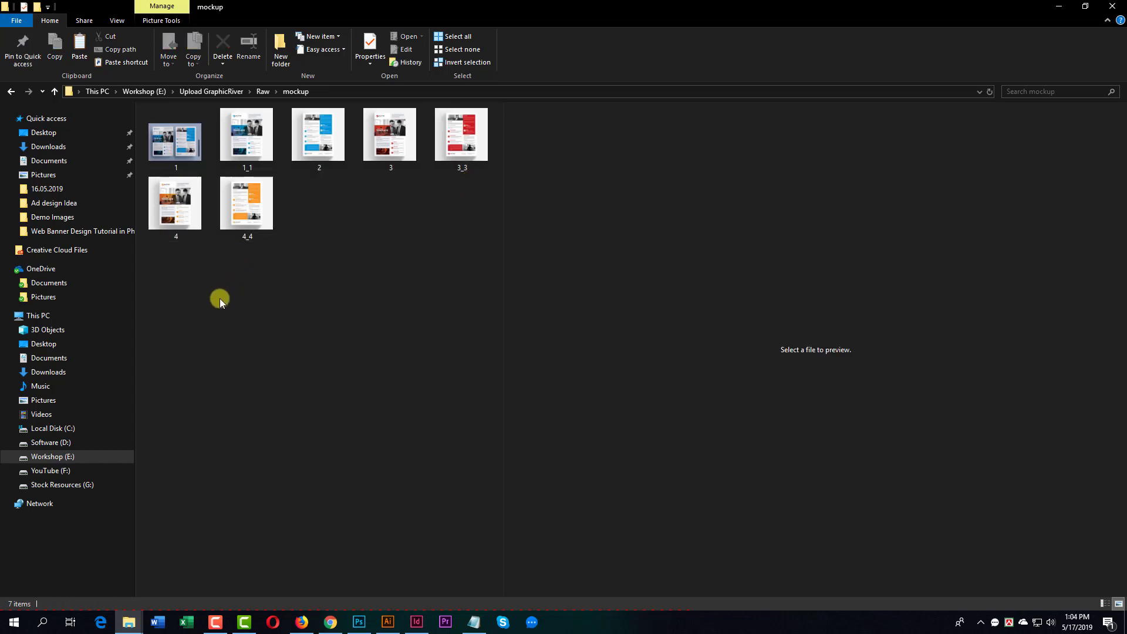
{"action": "left_click_drag", "start_coordinate": [176, 296], "coordinate": [471, 153]}
{"action": "right_click", "coordinate": [471, 153]}
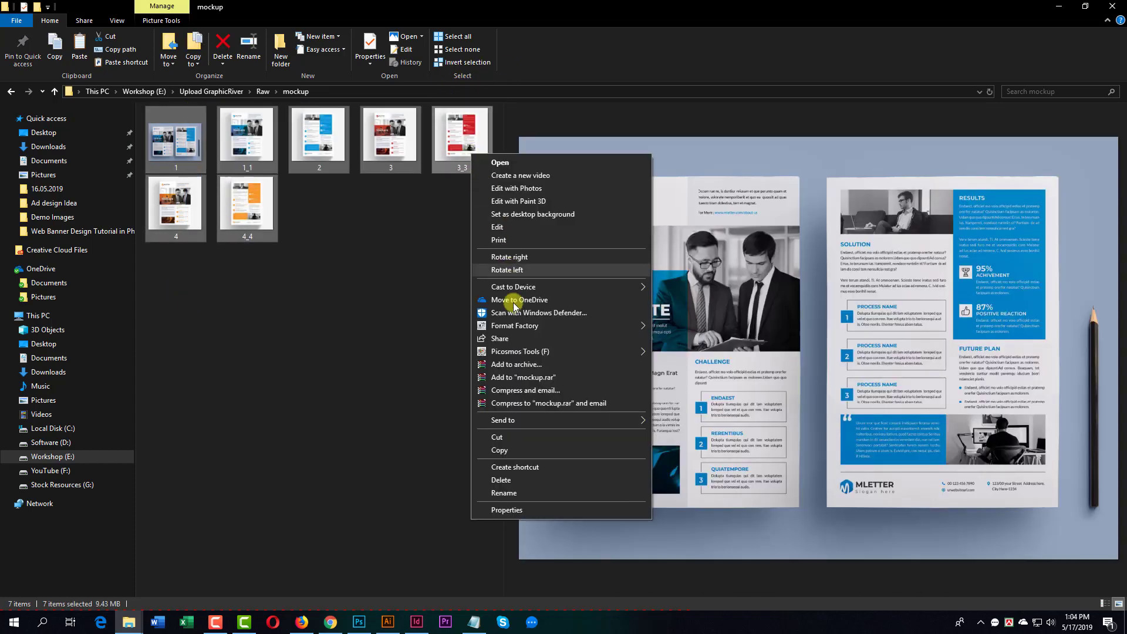
{"action": "mouse_move", "coordinate": [516, 426]}
{"action": "left_click", "coordinate": [696, 442]}
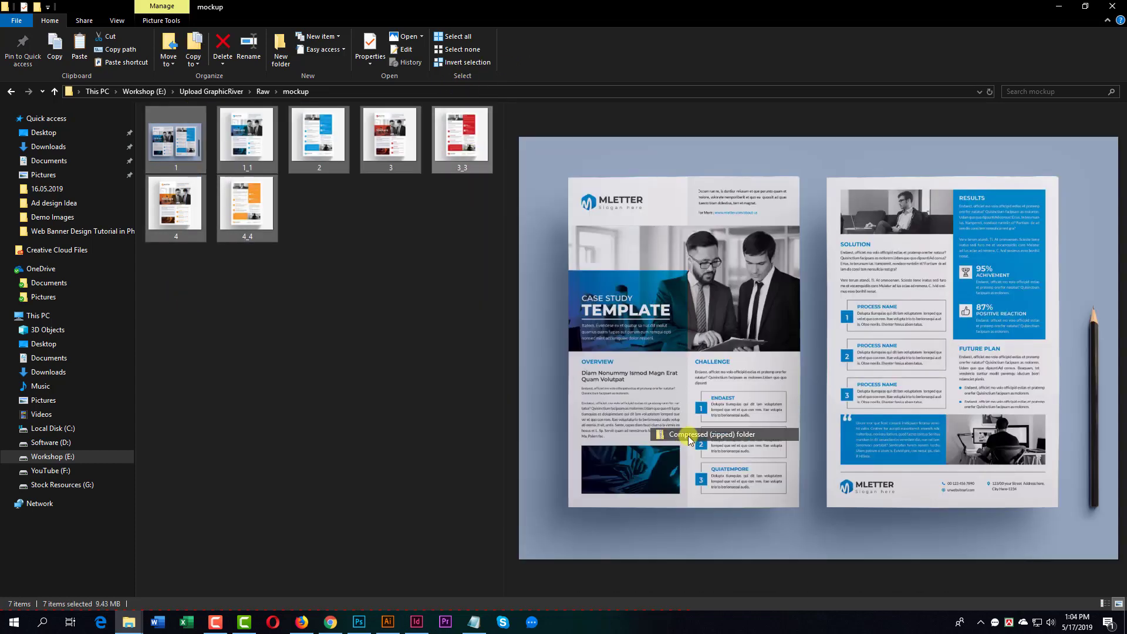
{"action": "type", "text": "Preview Image Set"}
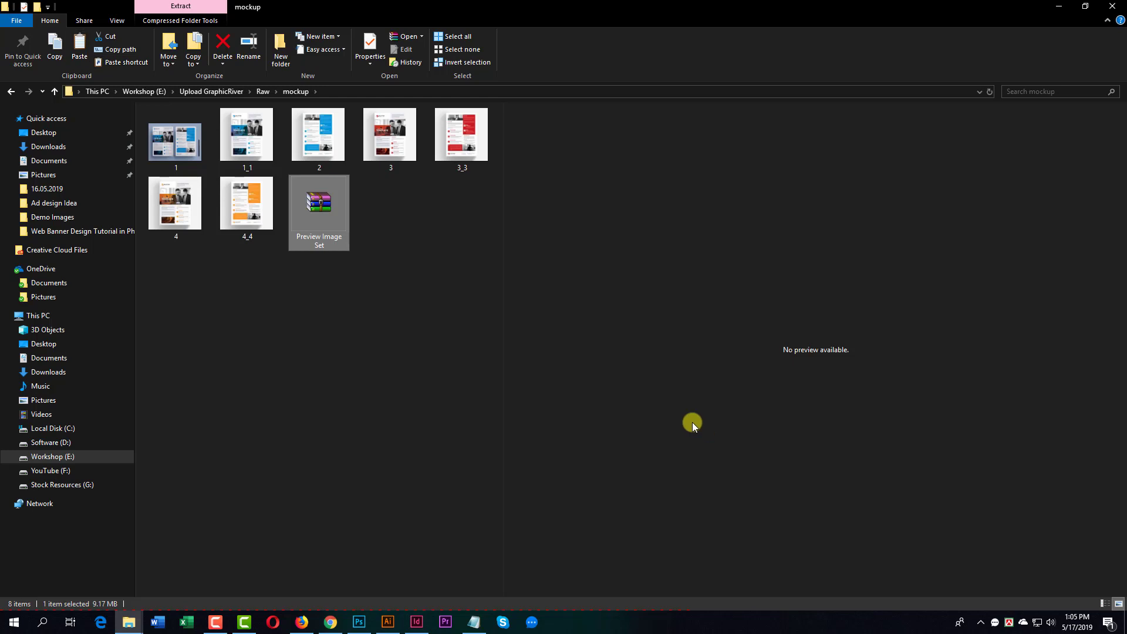
- Paste the Preview Image Set archive from the mockup folder into the parent Raw folder
{"action": "key", "text": "BackSpace"}
{"action": "key", "text": "ctrl+v"}
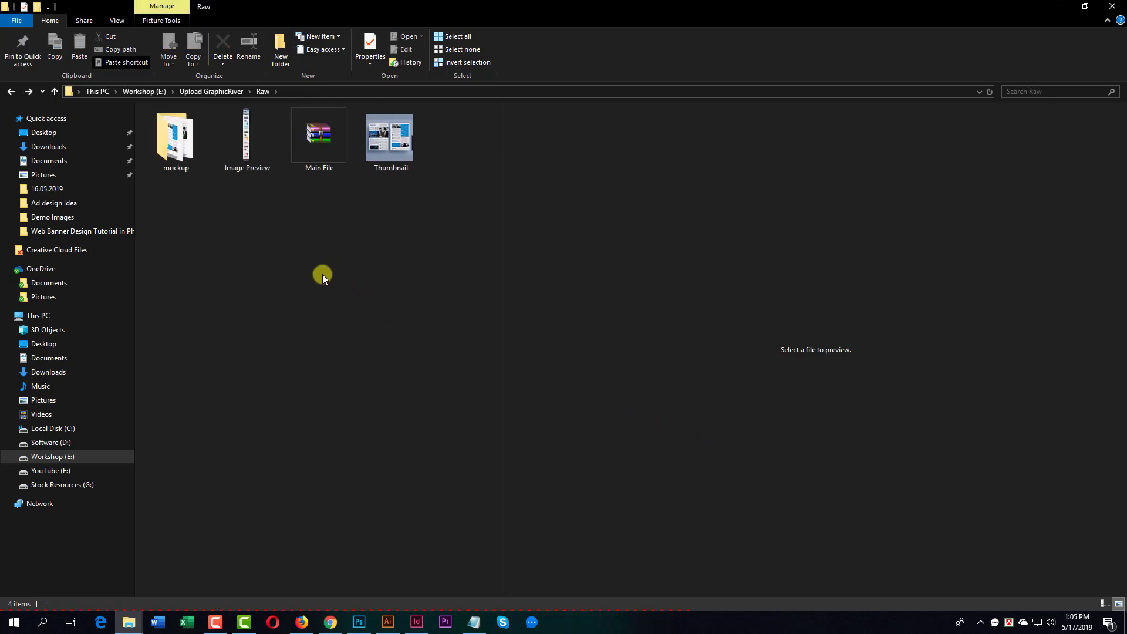
{"action": "left_click", "coordinate": [411, 256]}
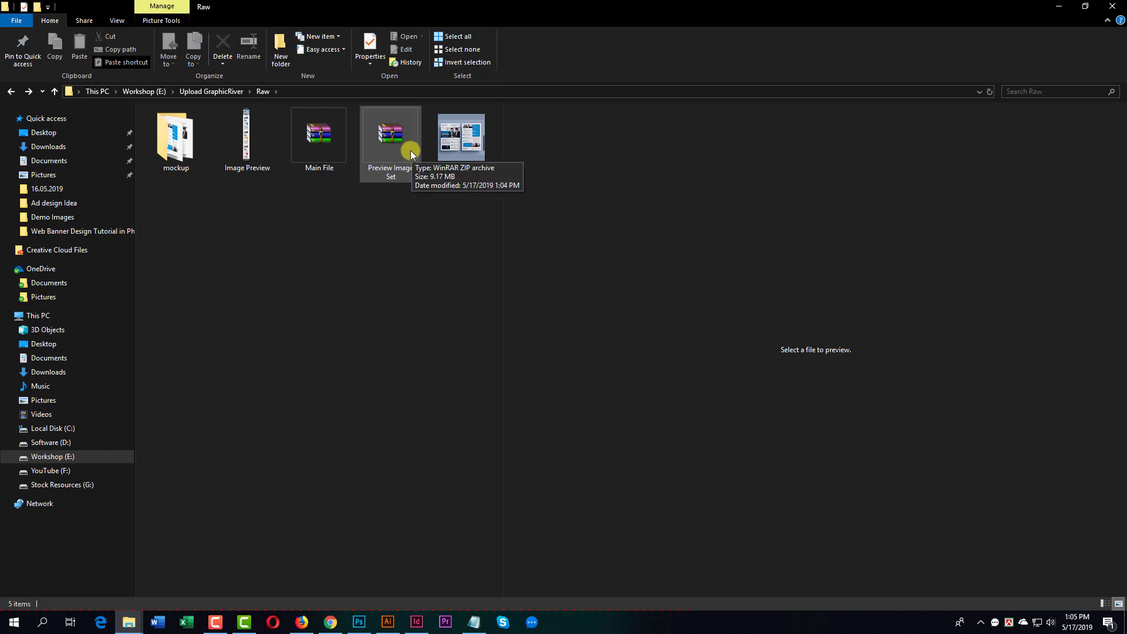
- Check the Thumbnail image and the contents of the Main File archive in the Raw folder
{"action": "left_click", "coordinate": [474, 141]}
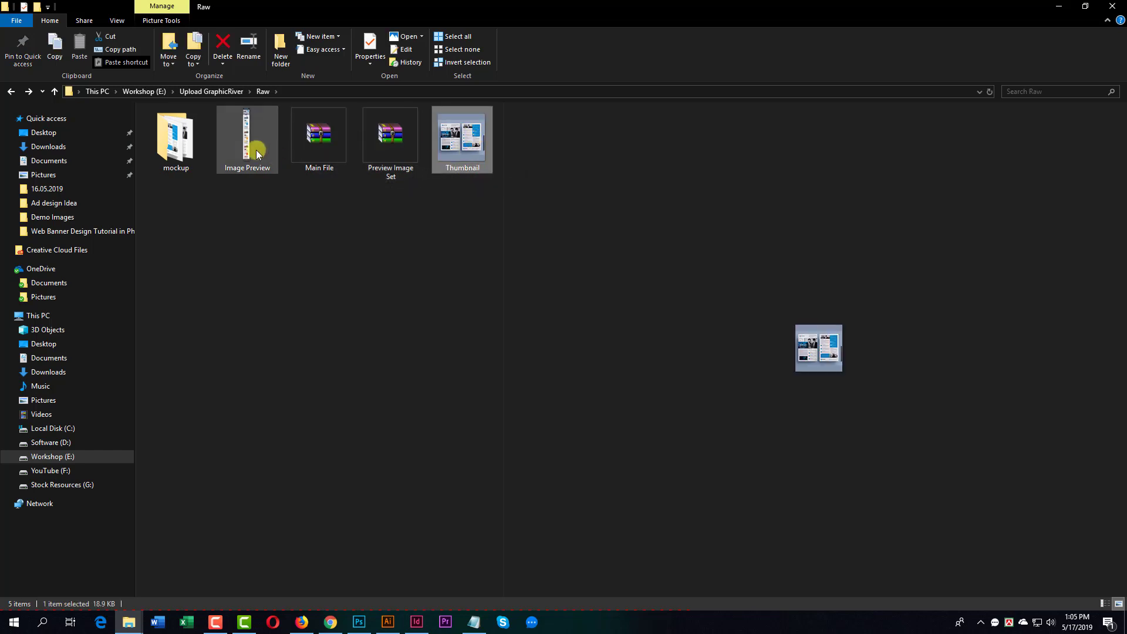
{"action": "double_click", "coordinate": [321, 141]}
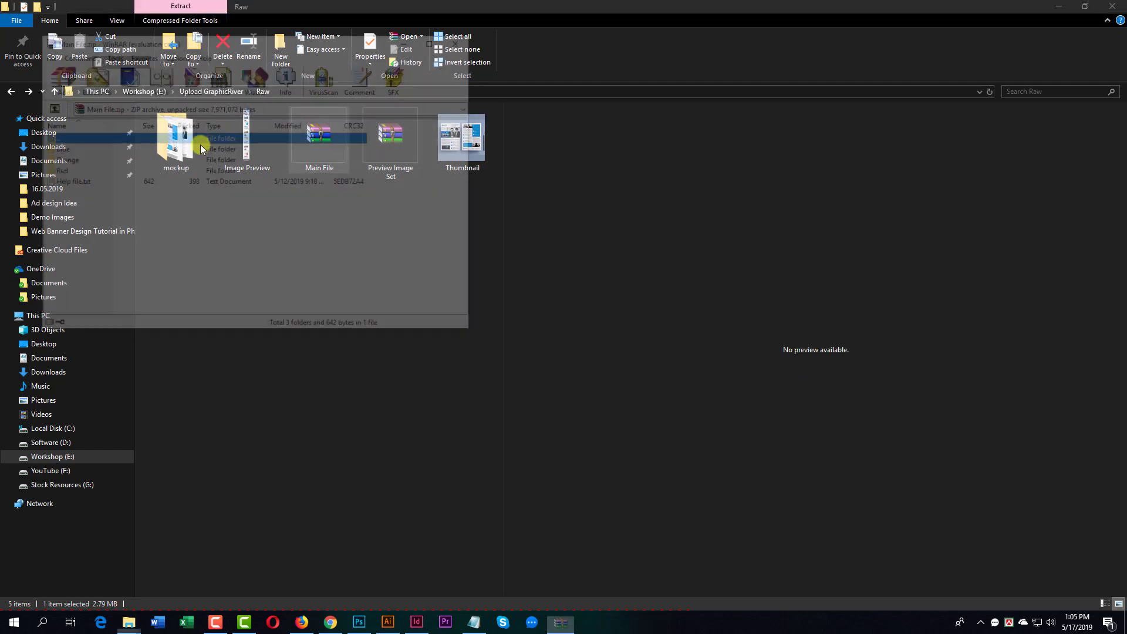
{"action": "left_click", "coordinate": [463, 39]}
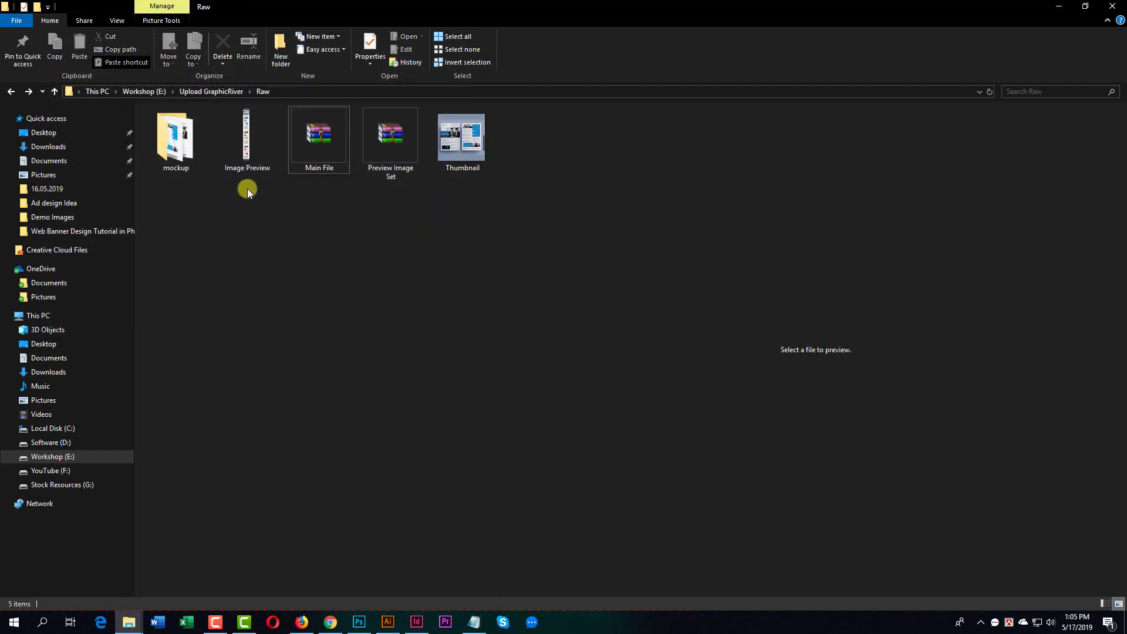
- Examine the Help file and the Re Submit and Main File folders in Case Study's Upload folder, returning to Raw
{"action": "left_click", "coordinate": [128, 623]}
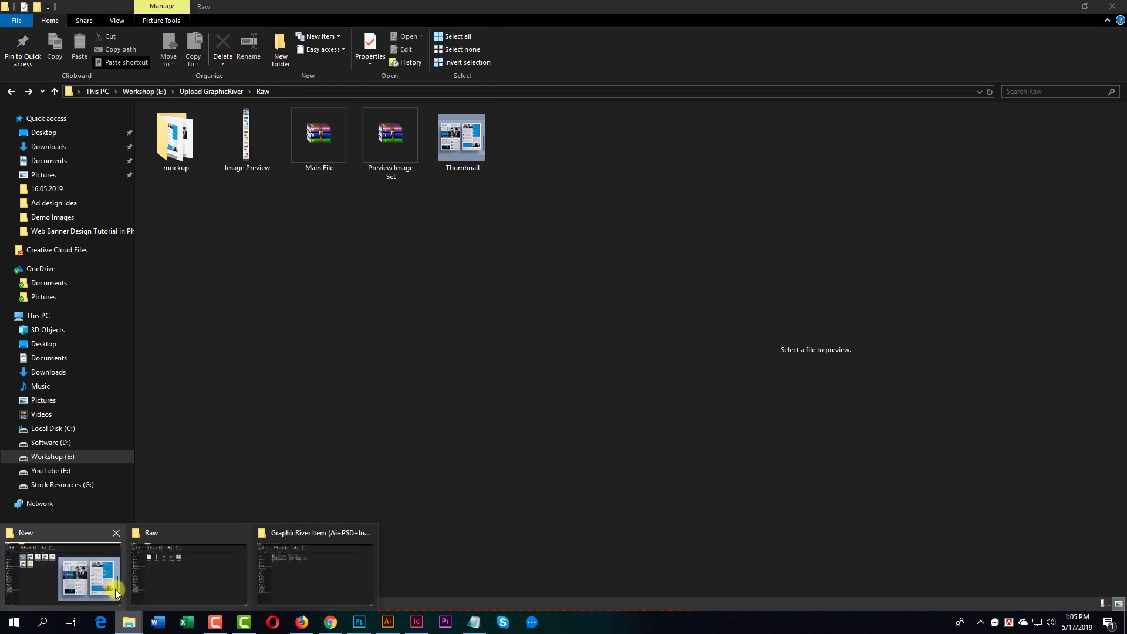
{"action": "left_click", "coordinate": [86, 573]}
{"action": "key", "text": "alt+Up"}
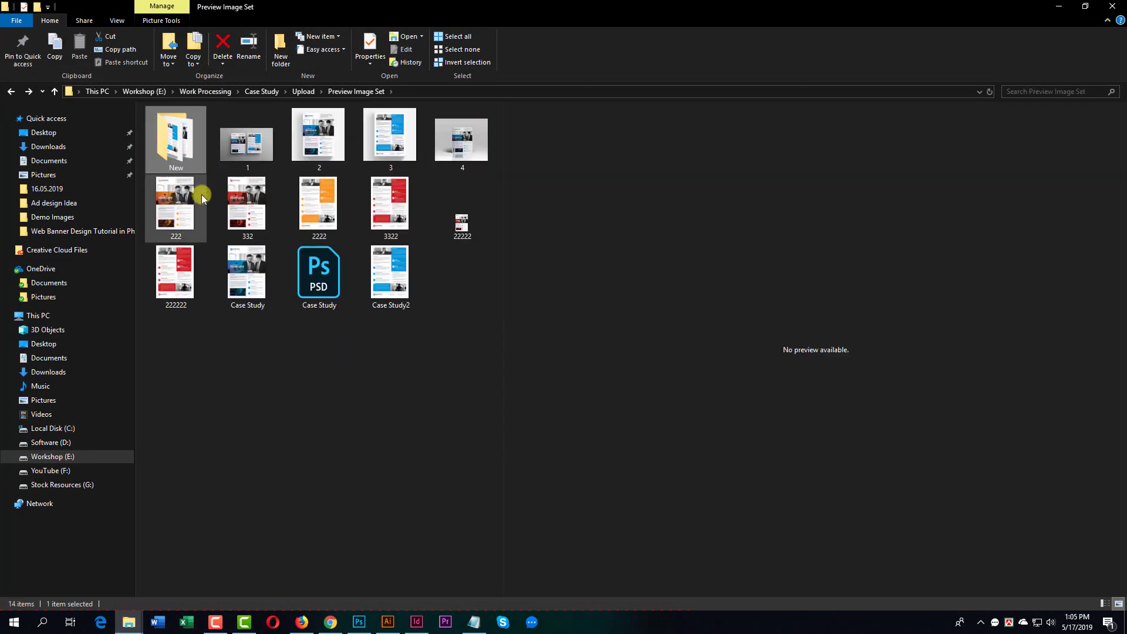
{"action": "key", "text": "alt+Up"}
{"action": "left_click", "coordinate": [179, 189]}
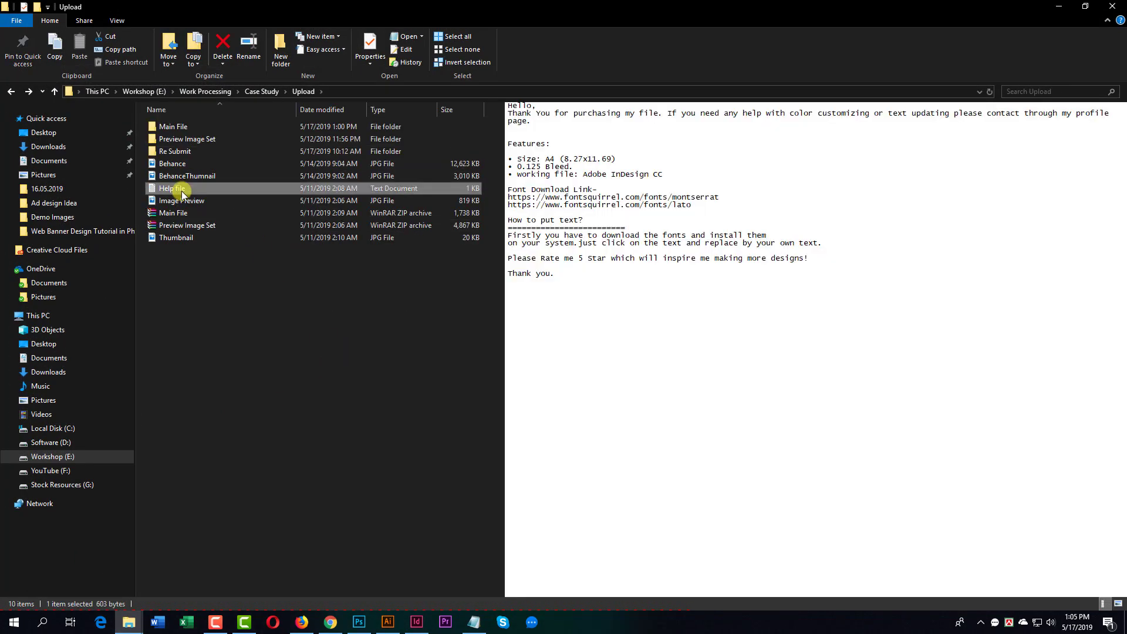
{"action": "double_click", "coordinate": [176, 151]}
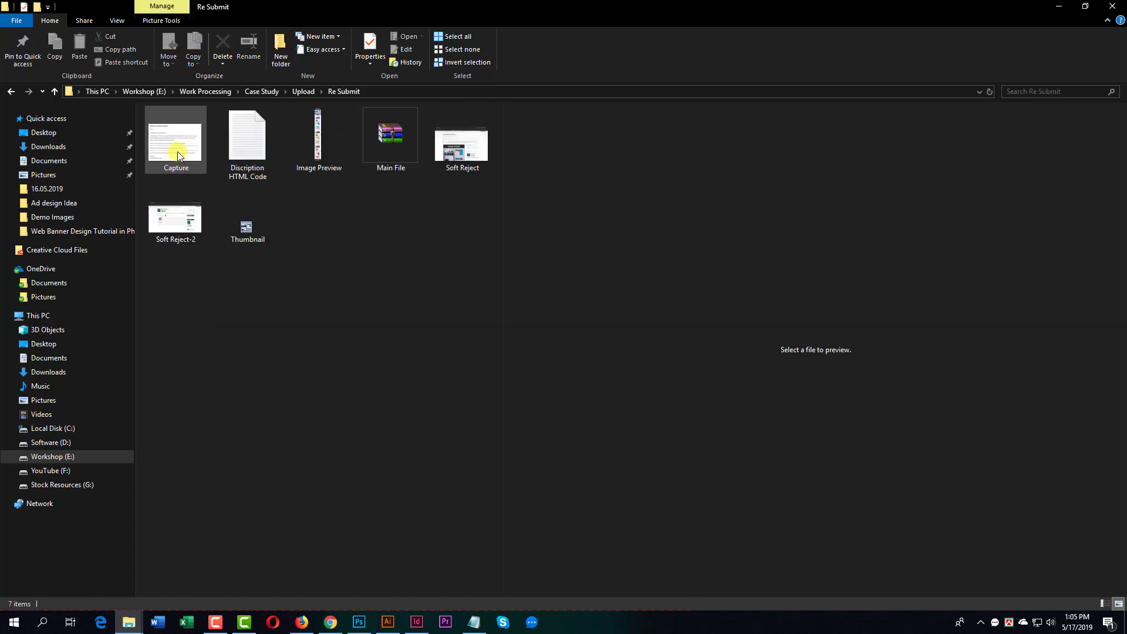
{"action": "key", "text": "alt+Up"}
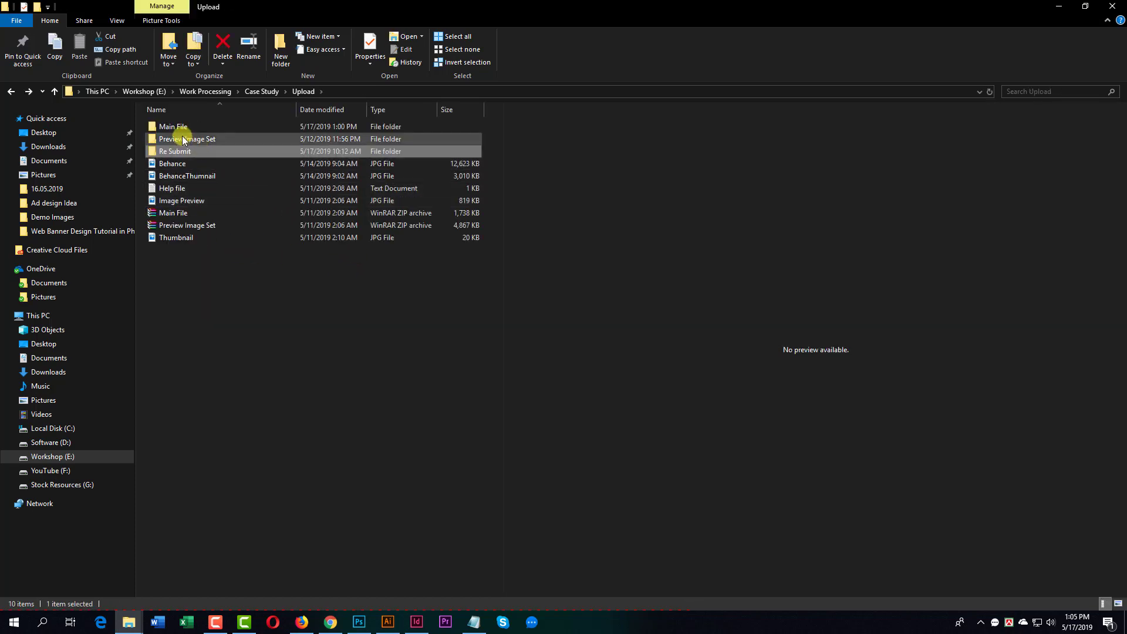
{"action": "left_click", "coordinate": [180, 127]}
{"action": "double_click", "coordinate": [179, 127]}
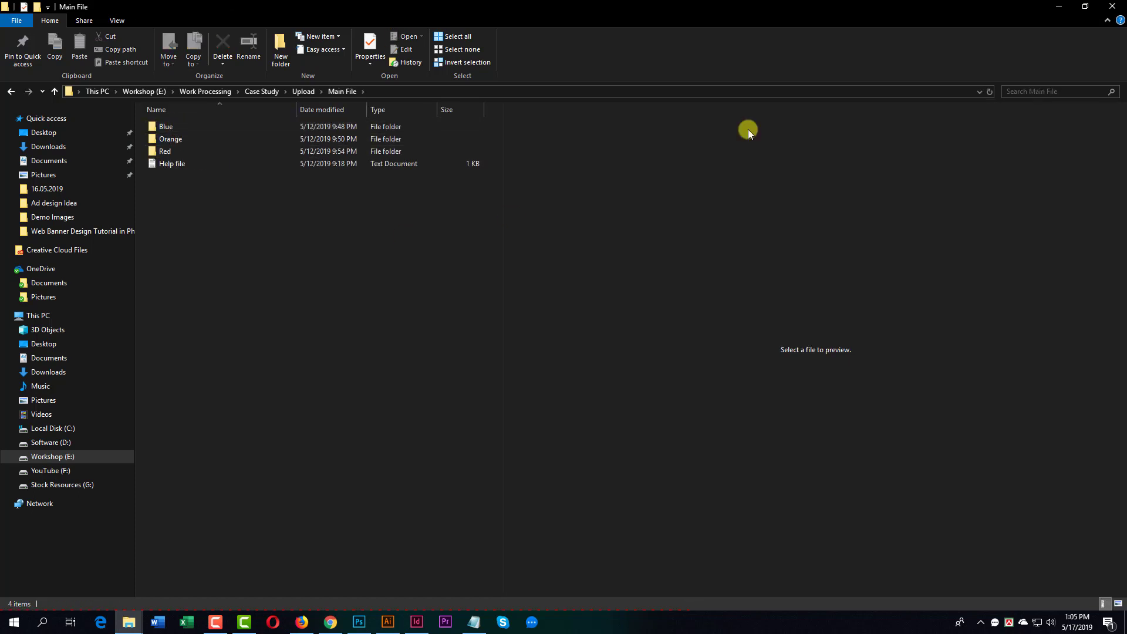
{"action": "left_click", "coordinate": [1057, 8]}
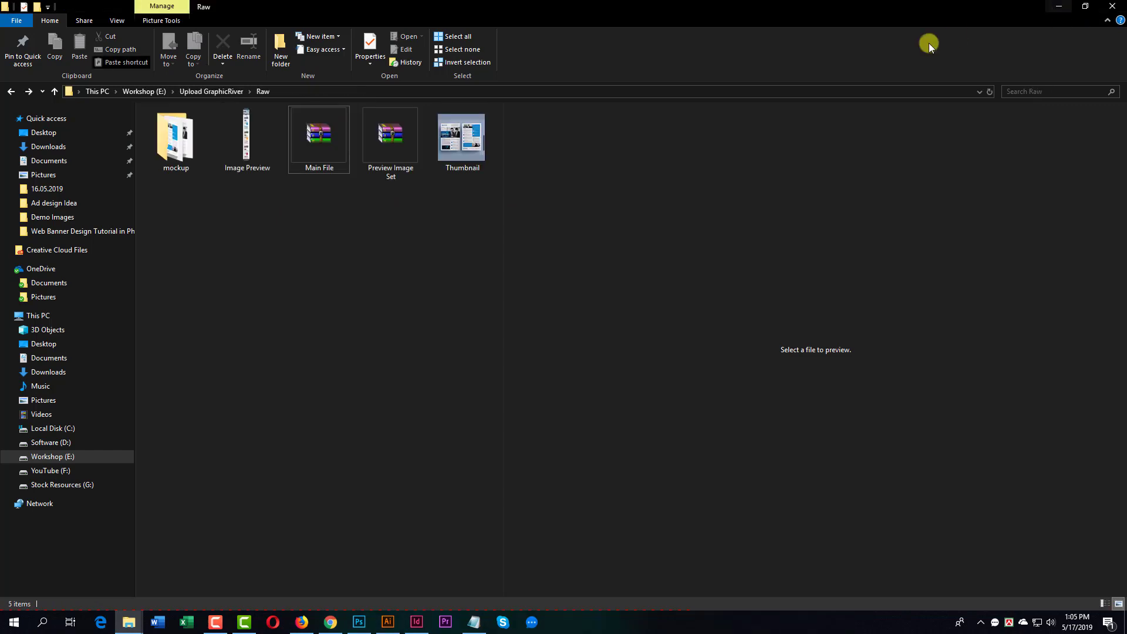
- Copy the Raw folder's path and switch to the GraphicRiver upload page in Chrome
{"action": "left_click", "coordinate": [398, 92]}
{"action": "key", "text": "ctrl+c"}
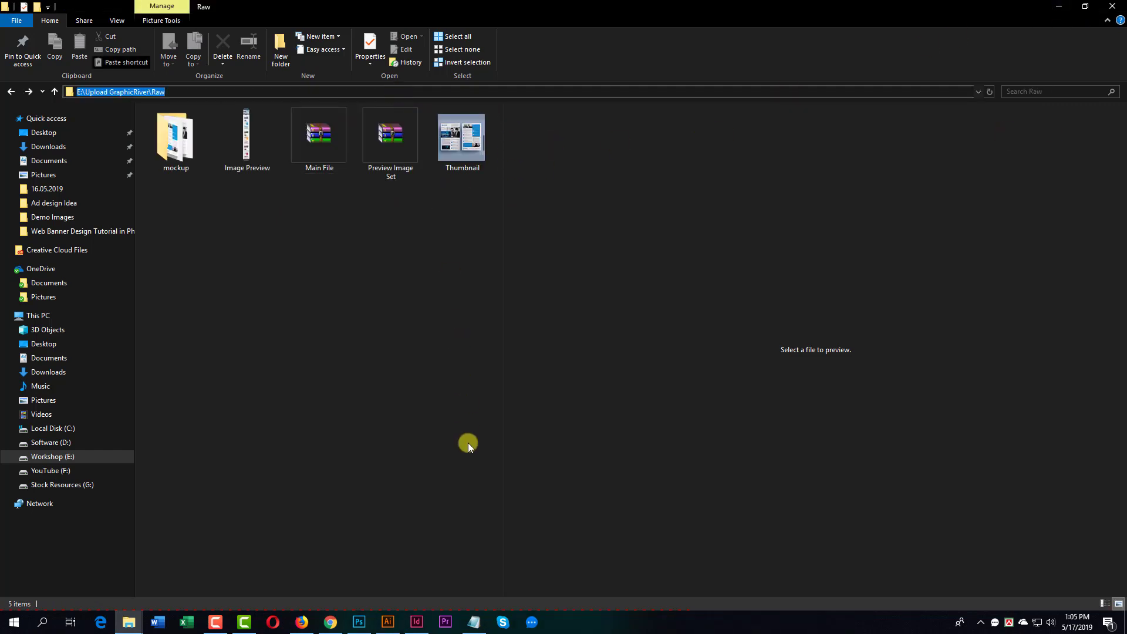
{"action": "left_click", "coordinate": [331, 622]}
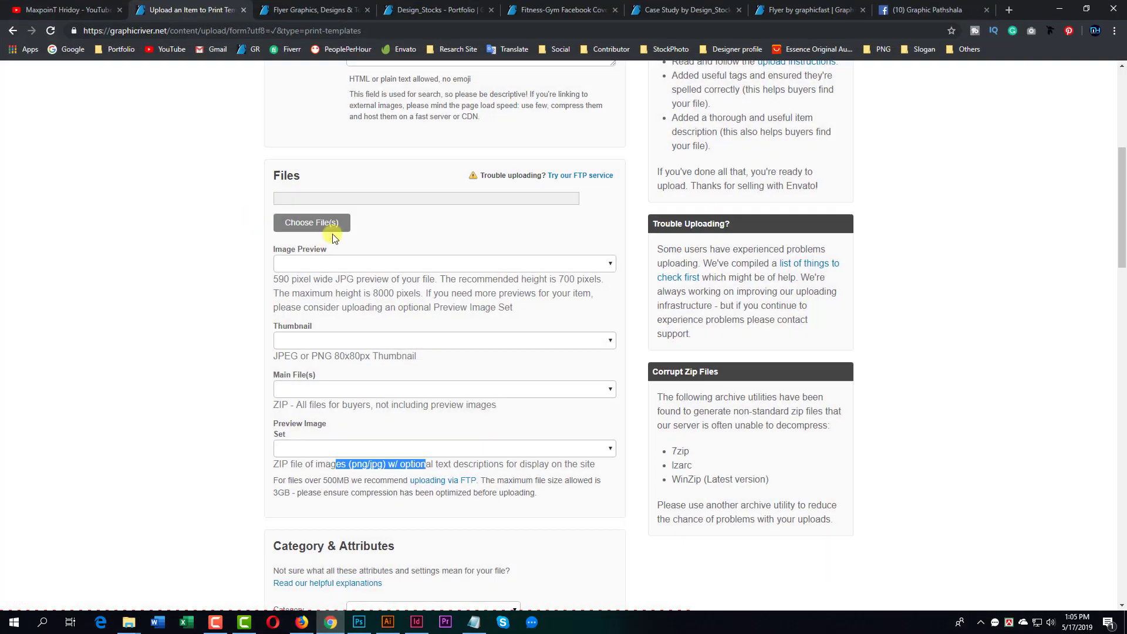
- Go to the GraphicRiver home page and open a new item upload form for the Print Templates category
{"action": "scroll", "coordinate": [333, 238], "scroll_direction": "up", "scroll_amount": 6}
{"action": "mouse_move", "coordinate": [863, 77]}
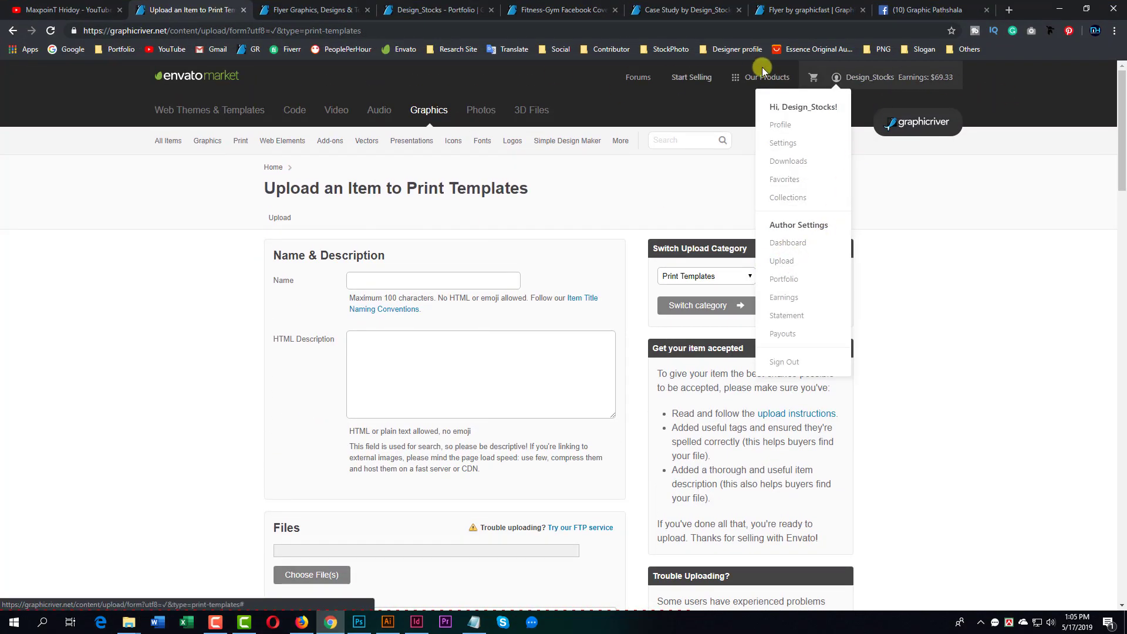
{"action": "left_click", "coordinate": [185, 78]}
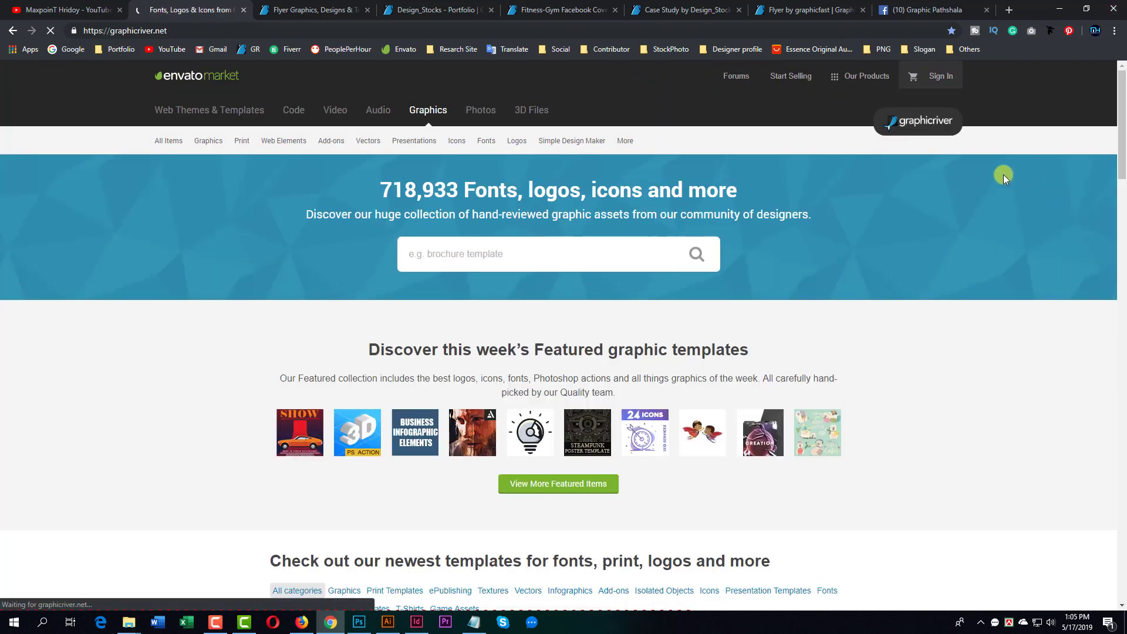
{"action": "mouse_move", "coordinate": [930, 80]}
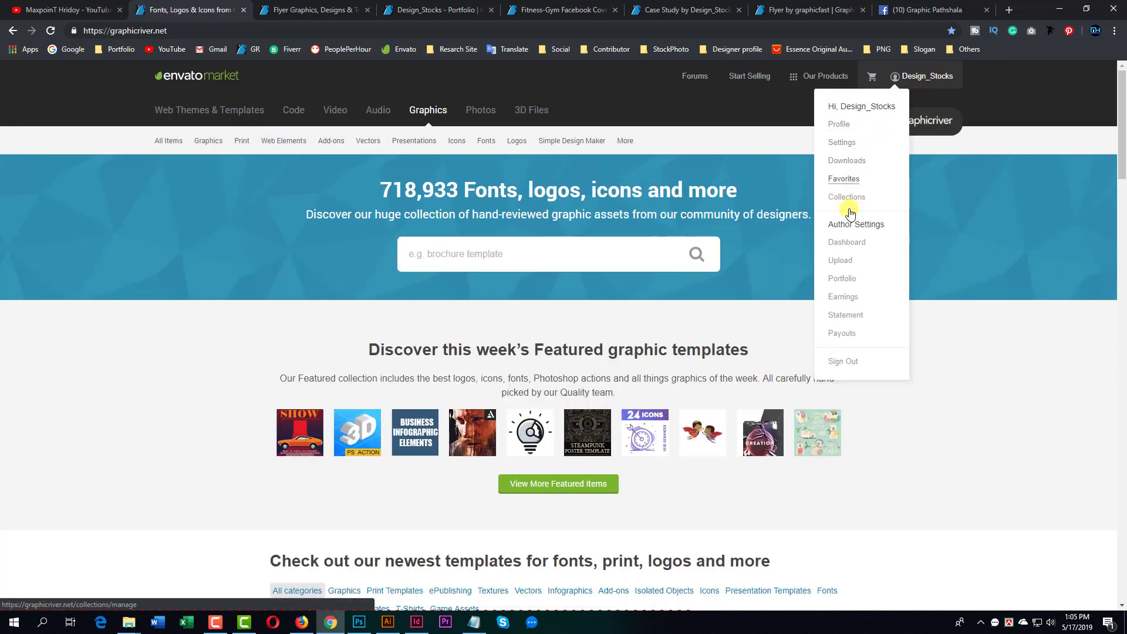
{"action": "left_click", "coordinate": [839, 259]}
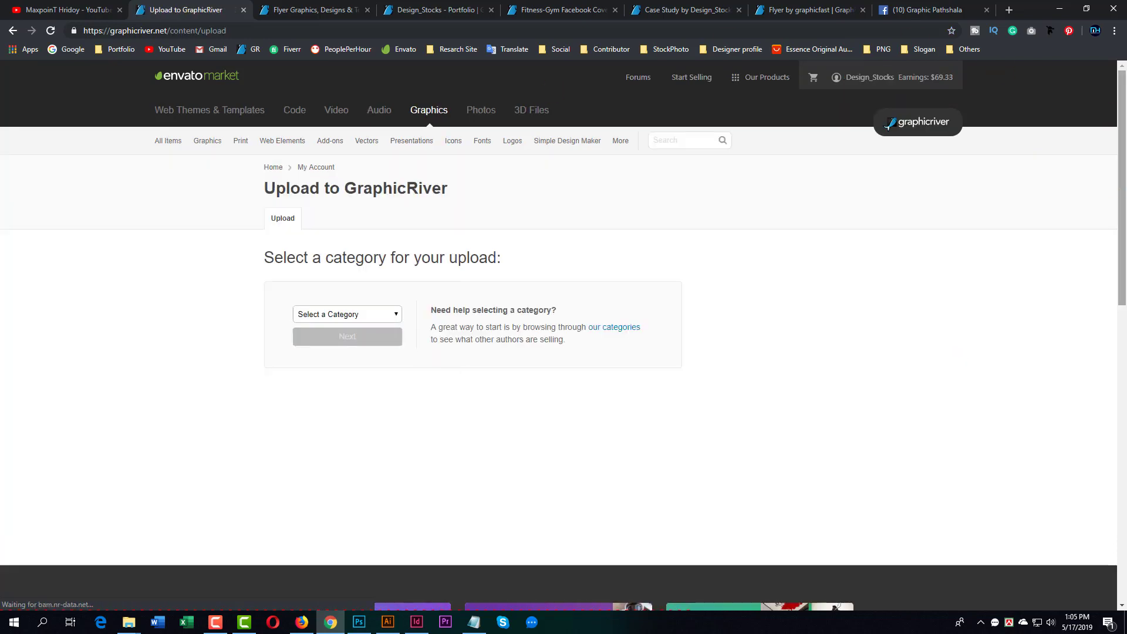
{"action": "left_click", "coordinate": [345, 317]}
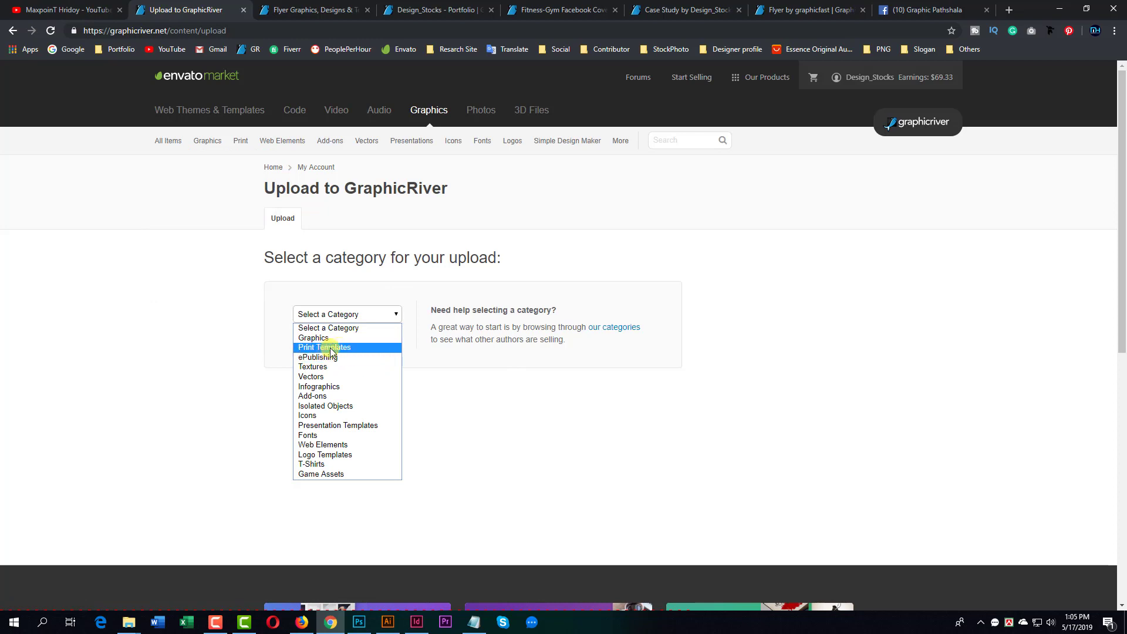
{"action": "left_click", "coordinate": [331, 350]}
{"action": "left_click", "coordinate": [352, 335]}
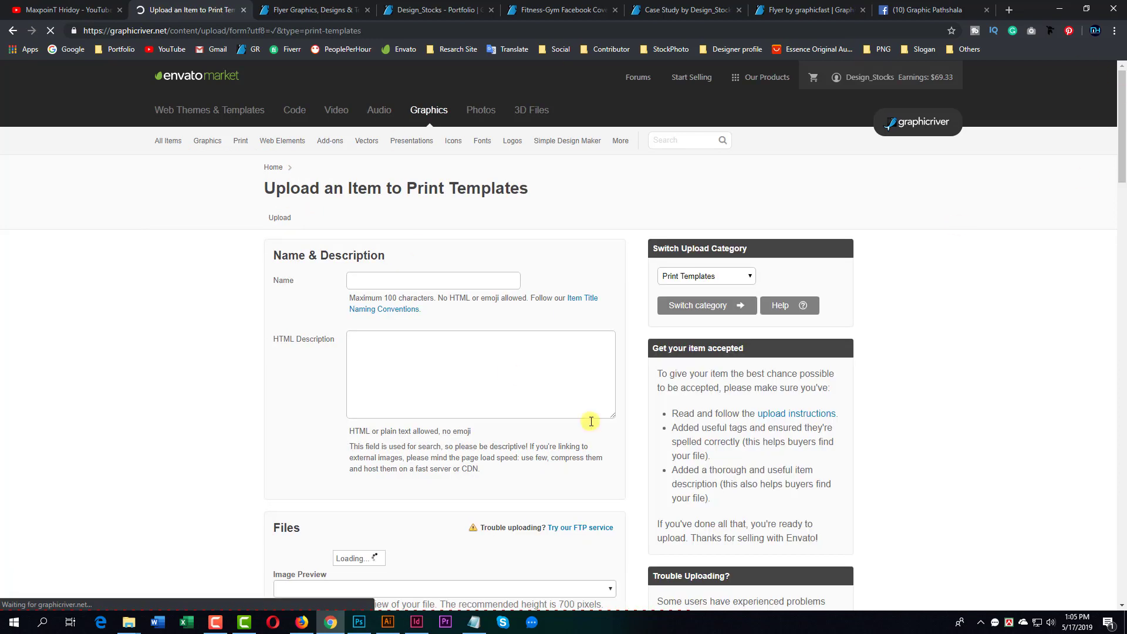
- Remove the previously saved thumbnail, image preview, preview image set and main file from the new upload form
{"action": "scroll", "coordinate": [411, 364], "scroll_direction": "down", "scroll_amount": 4}
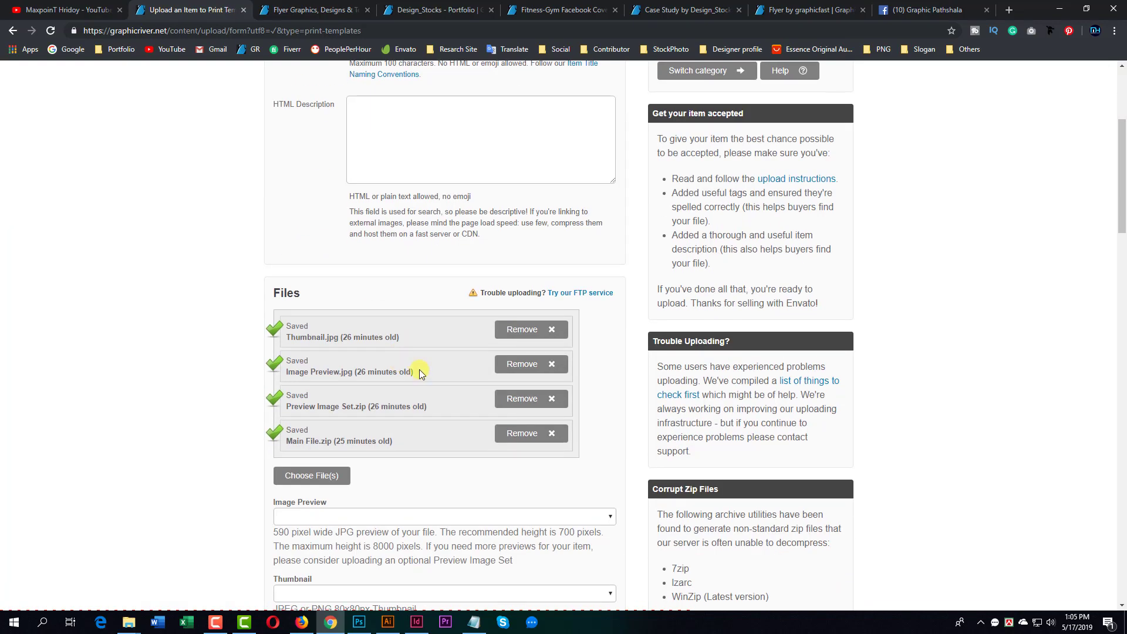
{"action": "left_click", "coordinate": [520, 432]}
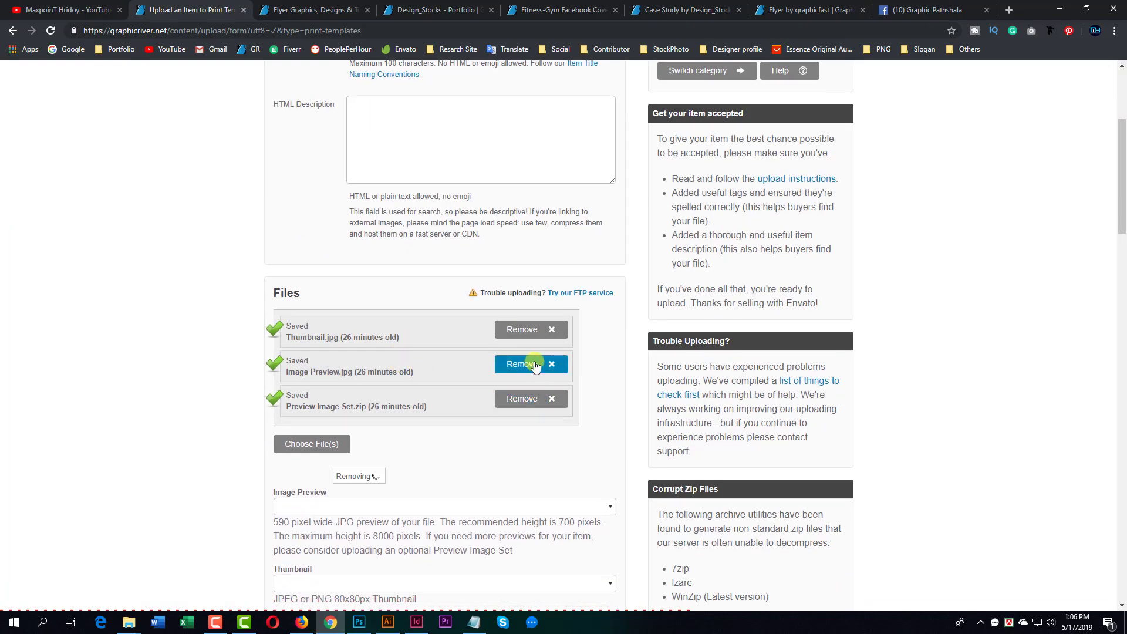
{"action": "left_click", "coordinate": [535, 333]}
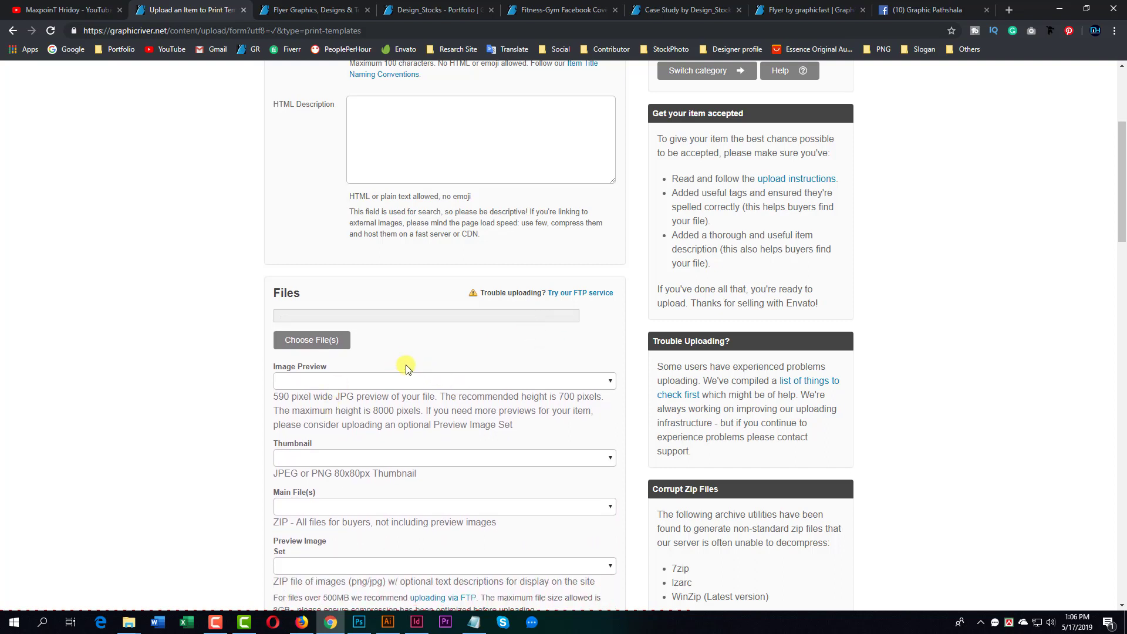
{"action": "scroll", "coordinate": [938, 335], "scroll_direction": "down", "scroll_amount": 2}
{"action": "scroll", "coordinate": [945, 329], "scroll_direction": "up", "scroll_amount": 1}
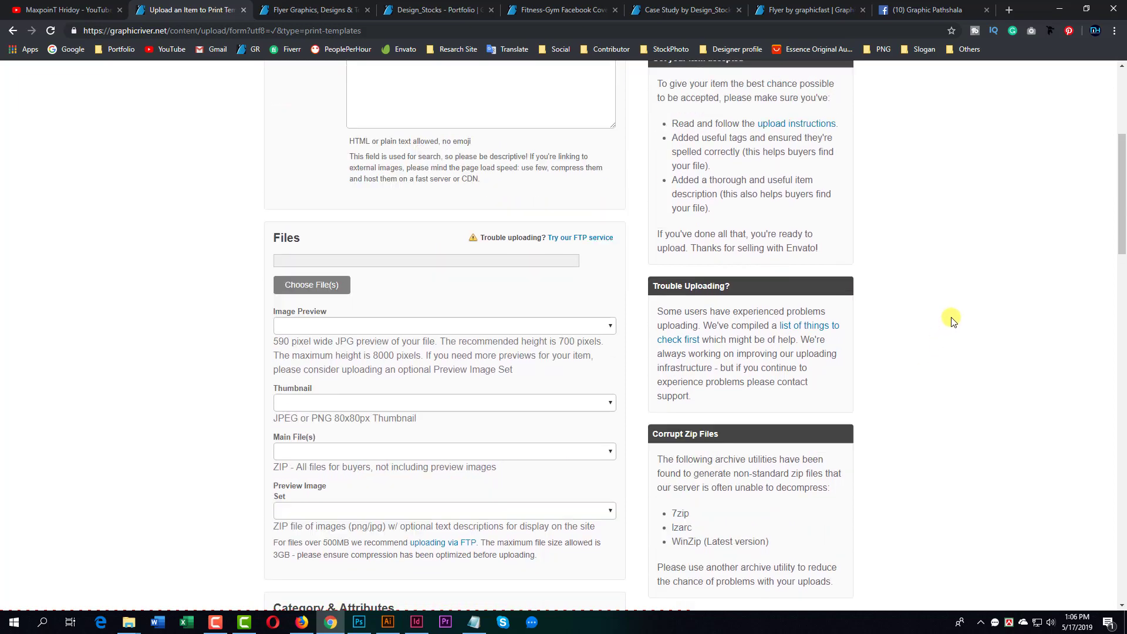
{"action": "scroll", "coordinate": [955, 327], "scroll_direction": "down", "scroll_amount": 1}
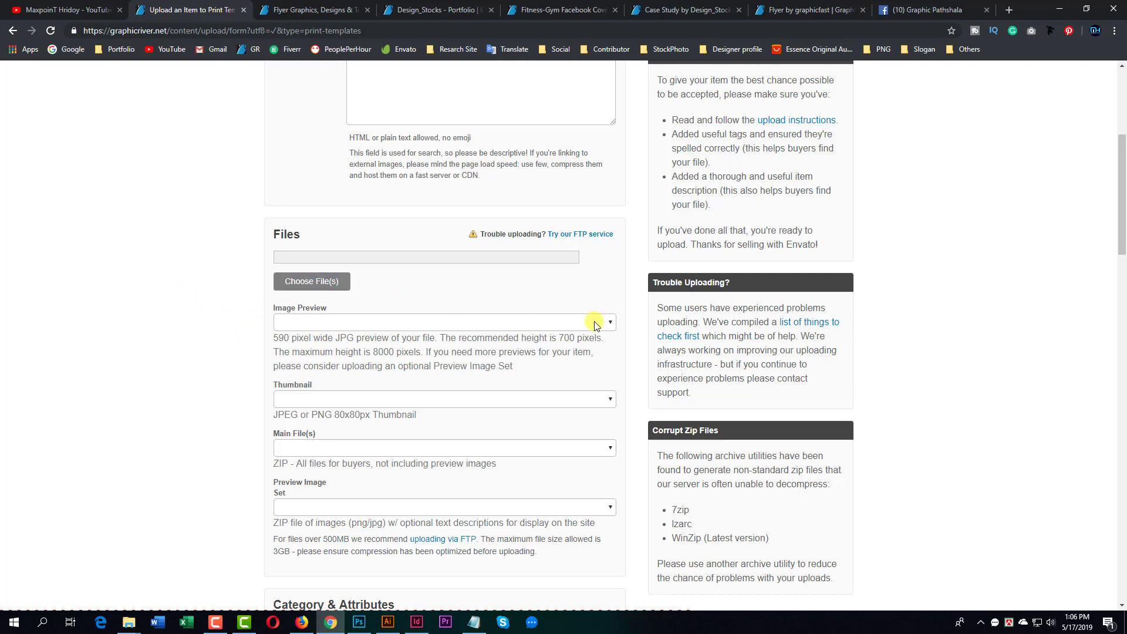
- Start choosing files for the upload form and go to the folder E:\Upload GraphicRiver\Raw
{"action": "scroll", "coordinate": [598, 320], "scroll_direction": "up", "scroll_amount": 5}
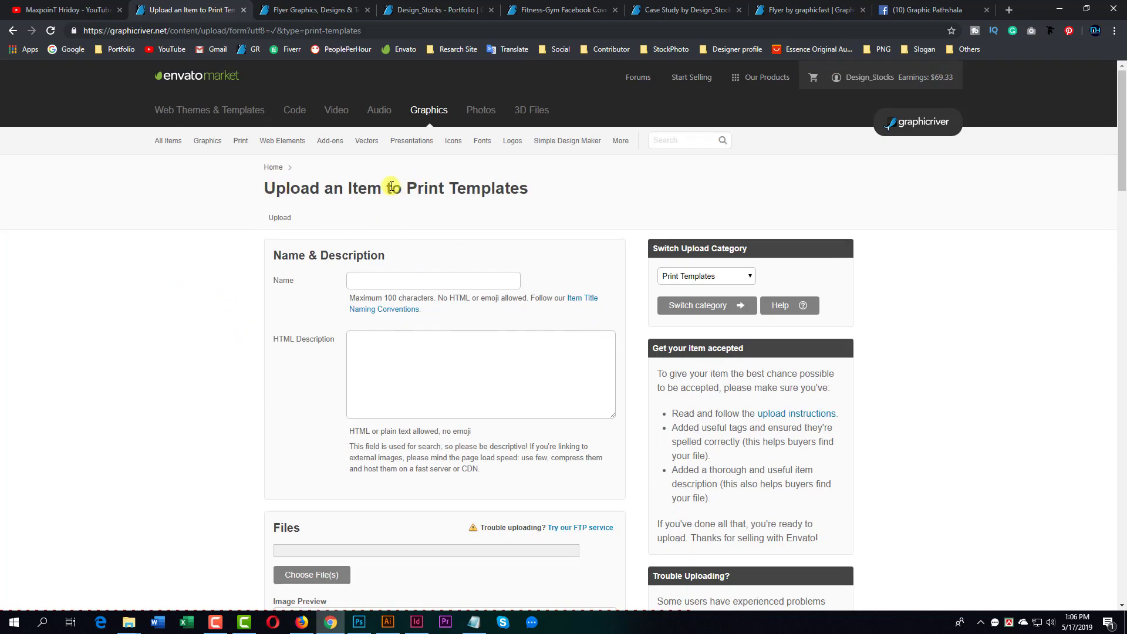
{"action": "left_click_drag", "start_coordinate": [422, 188], "coordinate": [428, 284]}
{"action": "scroll", "coordinate": [381, 320], "scroll_direction": "down", "scroll_amount": 4}
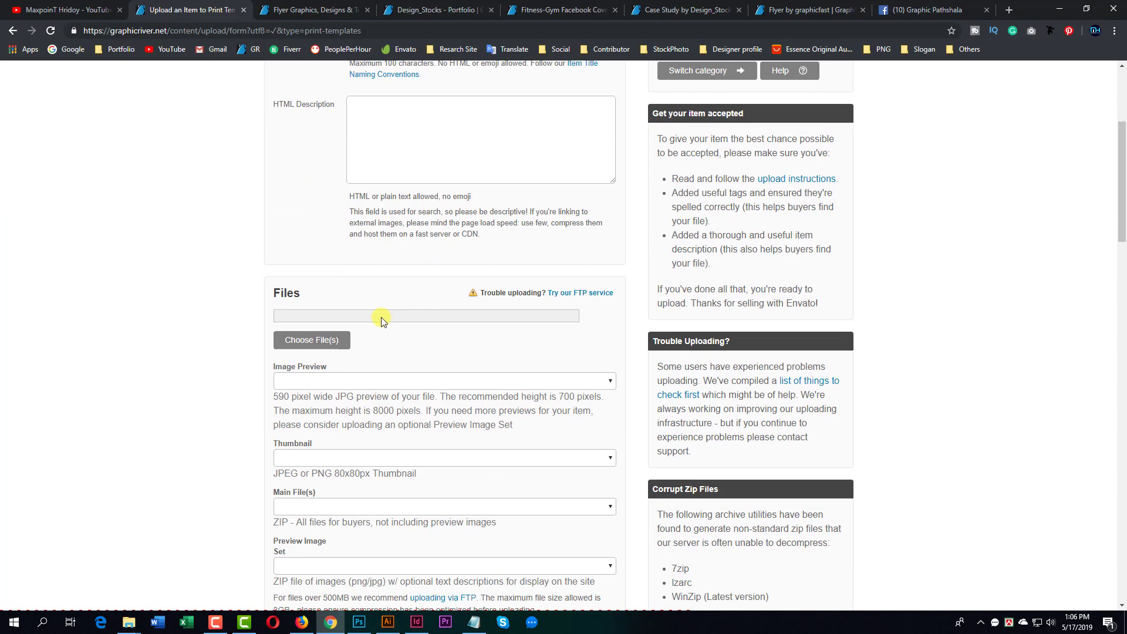
{"action": "left_click", "coordinate": [309, 339]}
{"action": "key", "text": "Escape"}
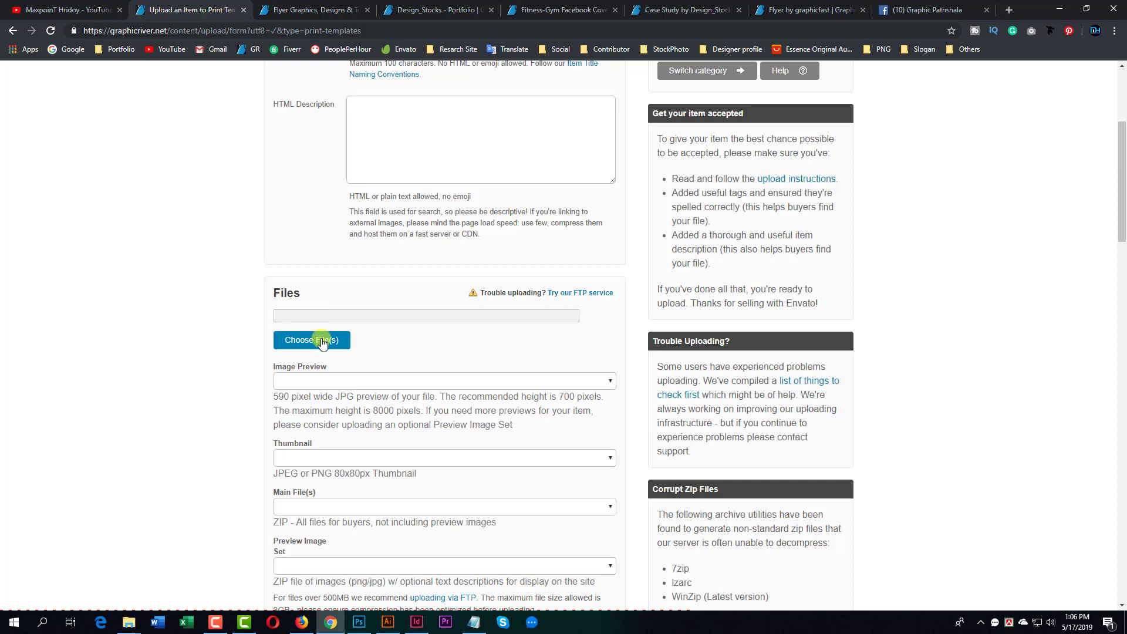
{"action": "left_click", "coordinate": [312, 341]}
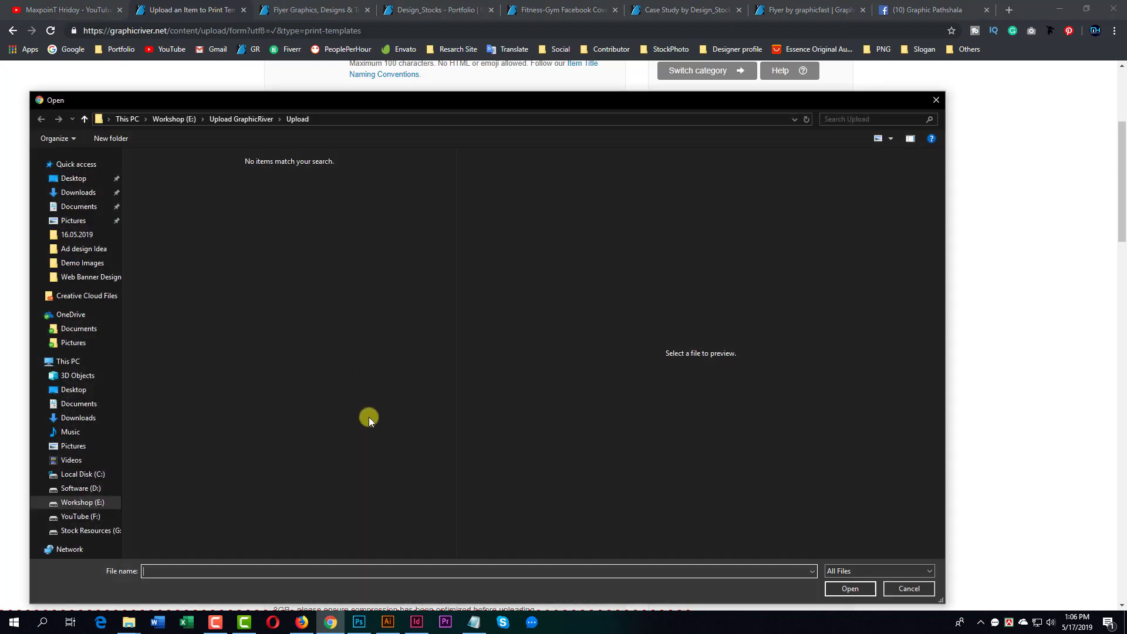
{"action": "key", "text": "ctrl+v"}
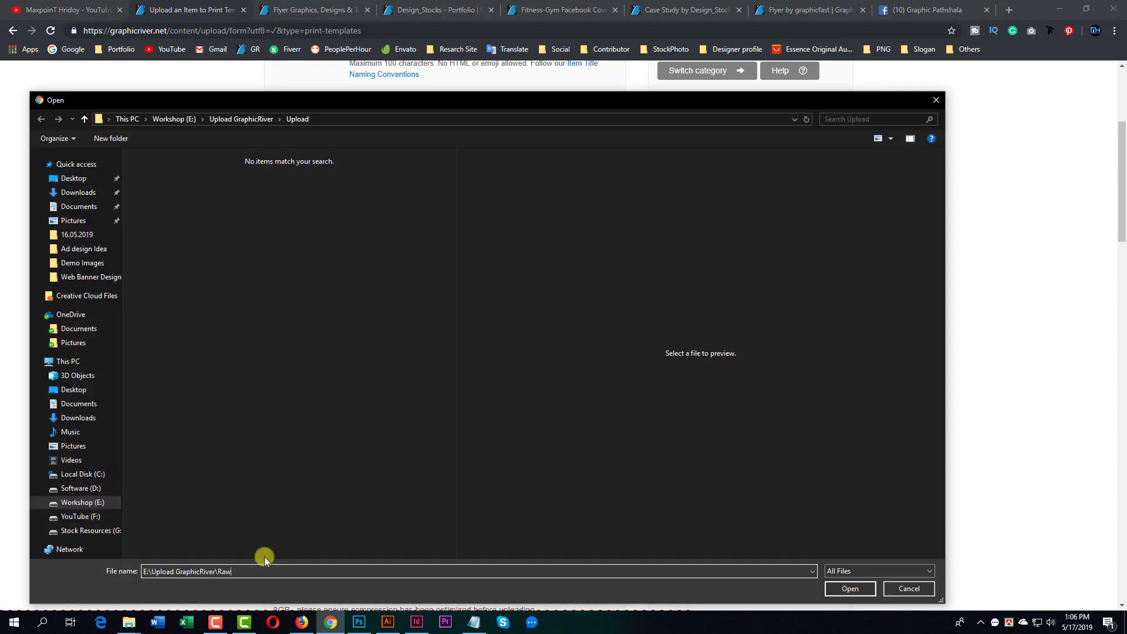
{"action": "left_click", "coordinate": [851, 588]}
- Select the Image Preview, Main File, Preview Image Set and Thumbnail files together and upload them to the form
{"action": "left_click", "coordinate": [227, 186]}
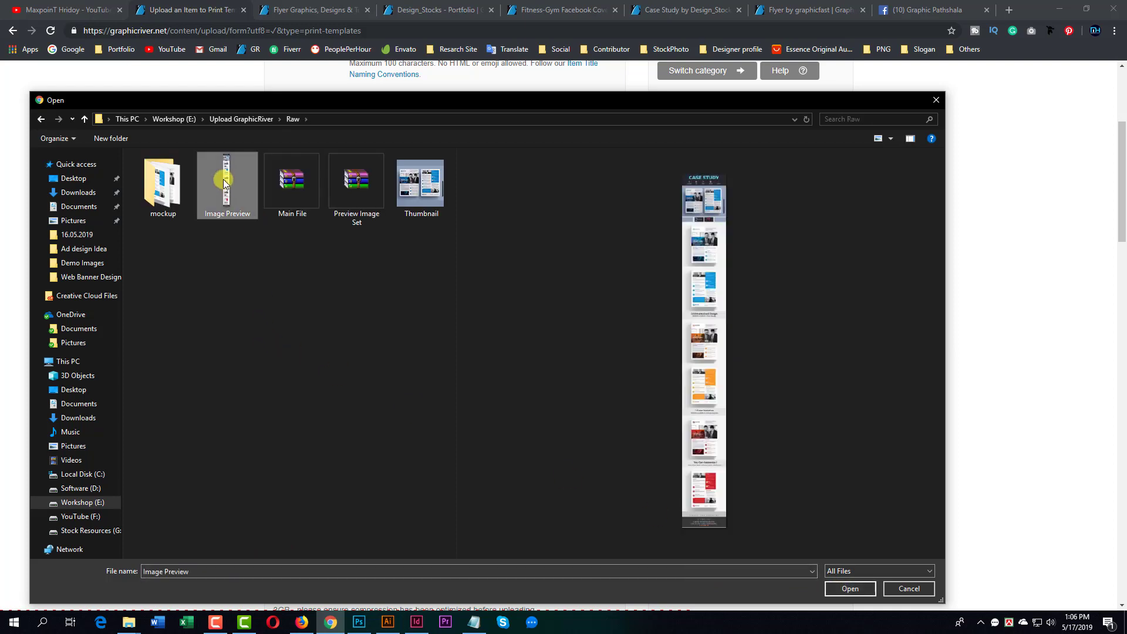
{"action": "left_click", "coordinate": [304, 183], "text": "ctrl"}
{"action": "left_click", "coordinate": [372, 177], "text": "ctrl"}
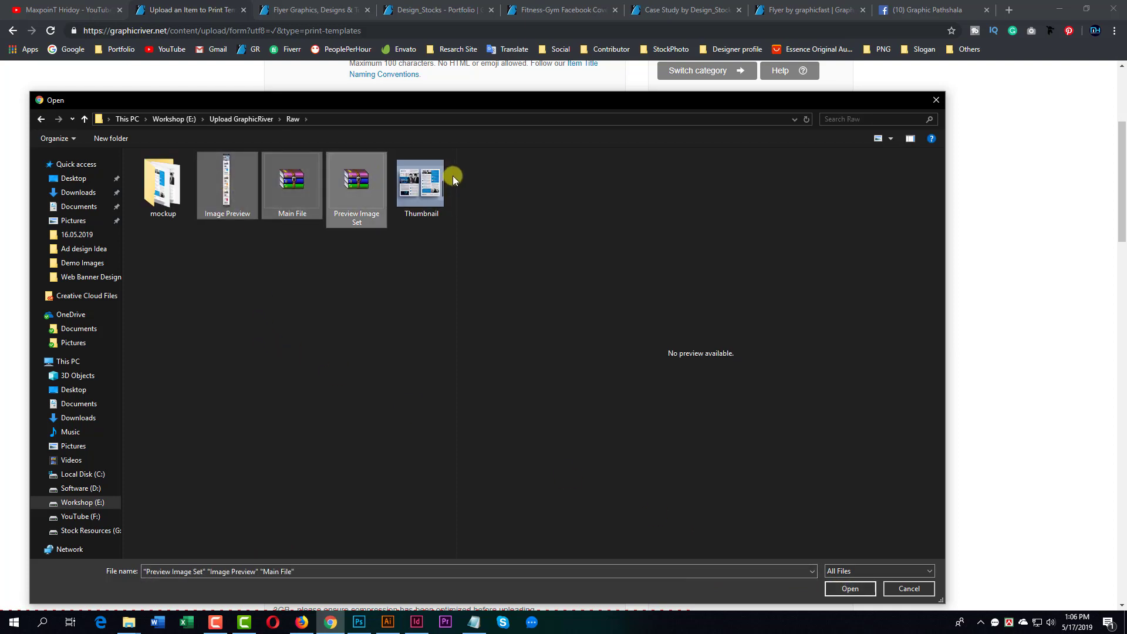
{"action": "left_click", "coordinate": [435, 175], "text": "ctrl"}
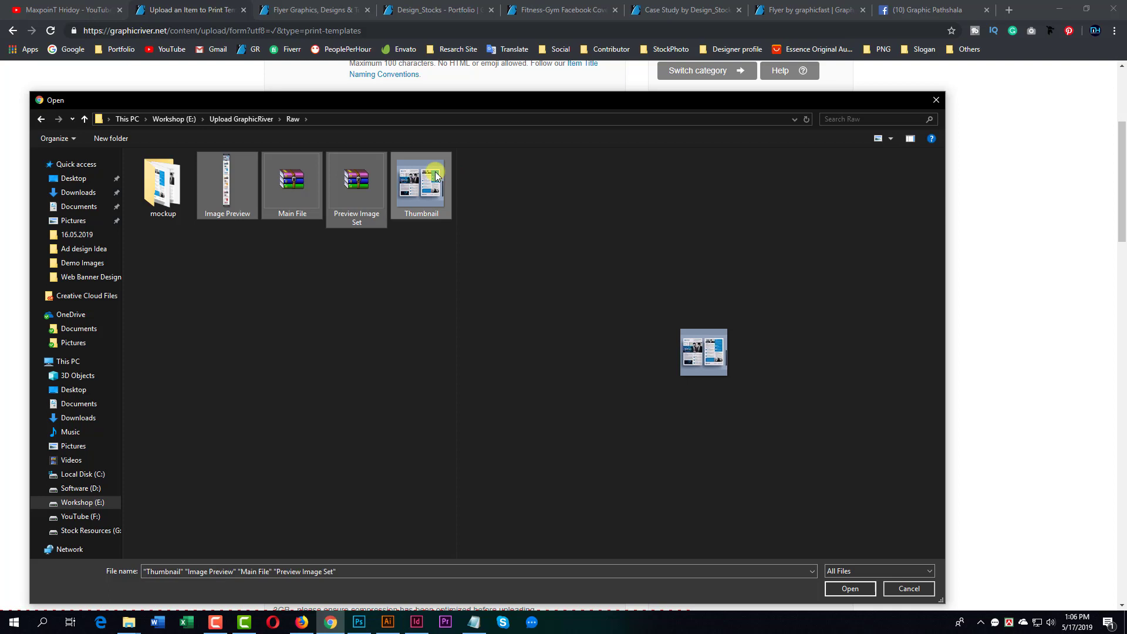
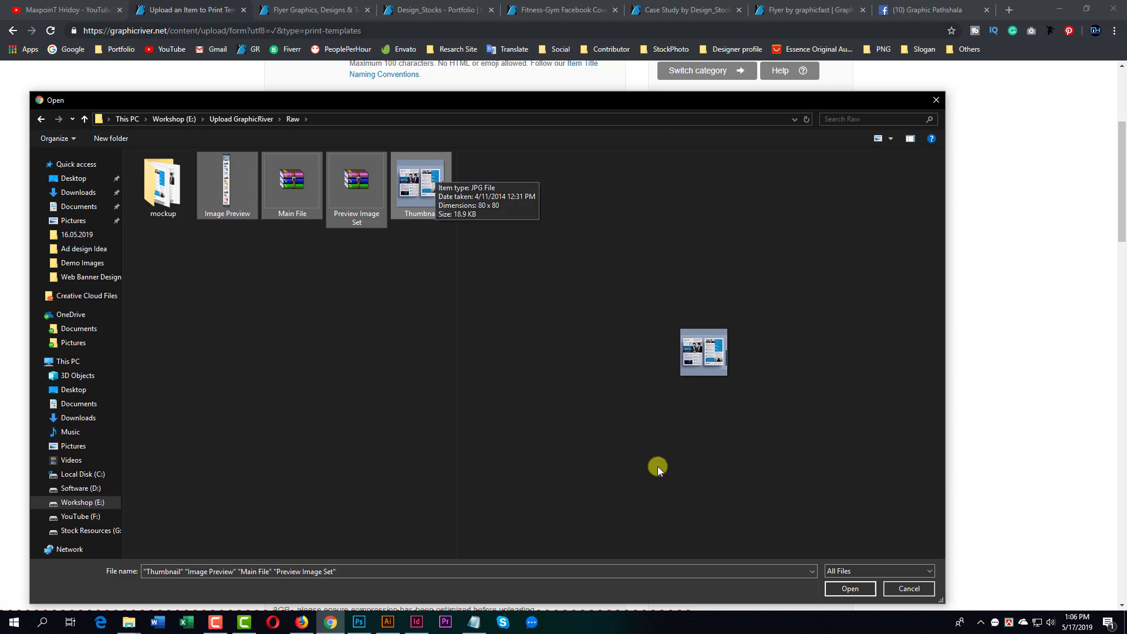
{"action": "left_click", "coordinate": [862, 588]}
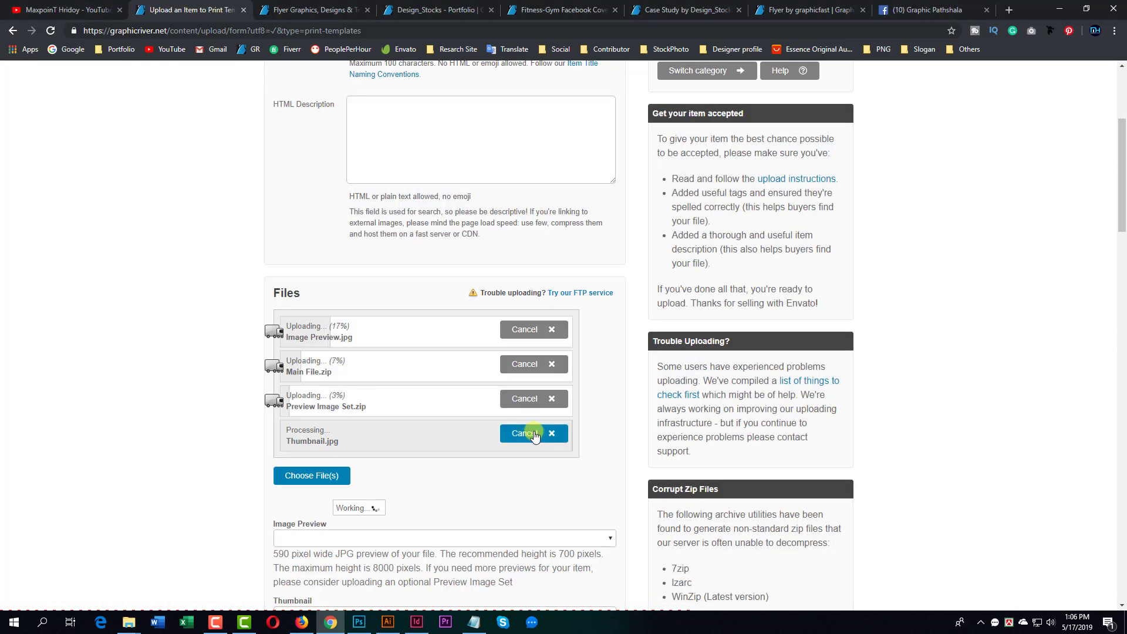
- Enter "Template Name" as the item's name and place the cursor in the empty HTML description
{"action": "scroll", "coordinate": [464, 394], "scroll_direction": "up", "scroll_amount": 3}
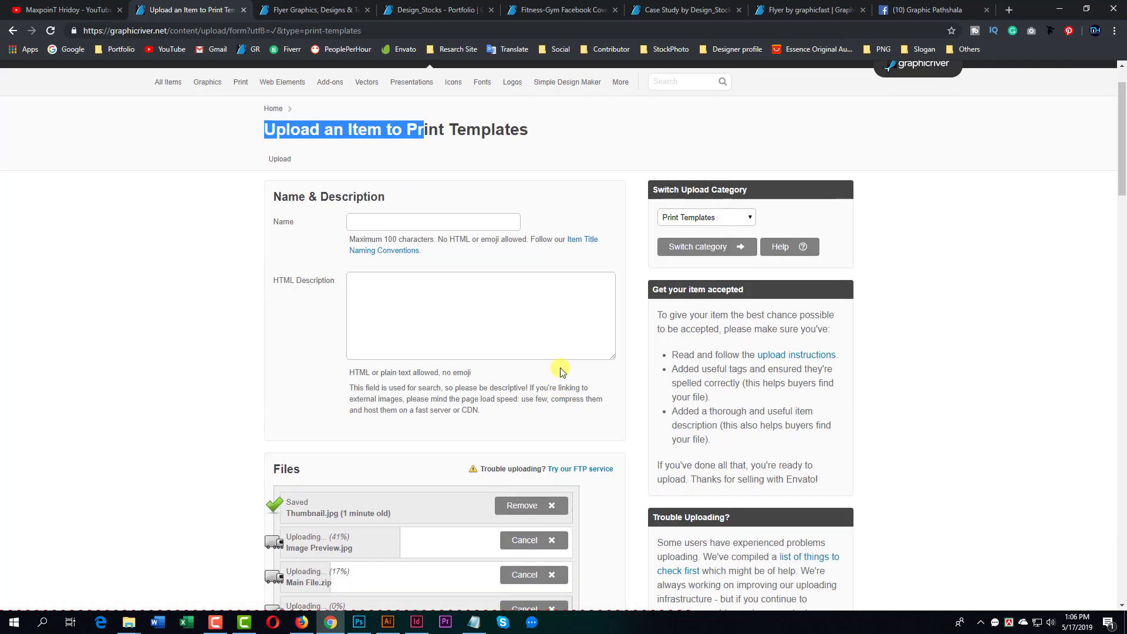
{"action": "left_click", "coordinate": [401, 223]}
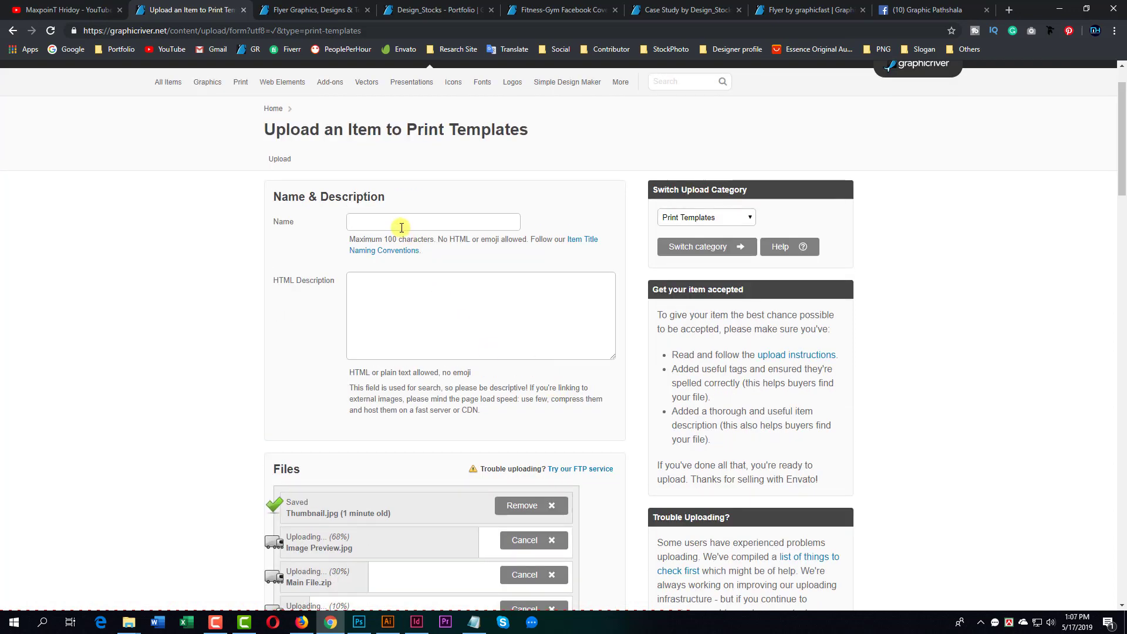
{"action": "type", "text": "Template Name"}
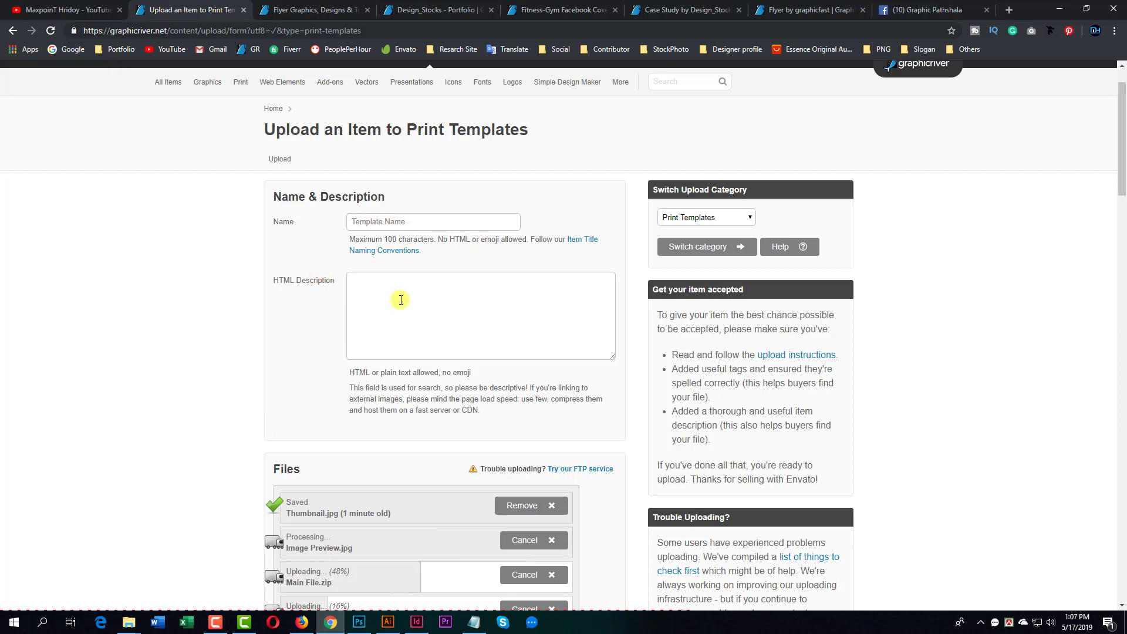
{"action": "left_click", "coordinate": [403, 297]}
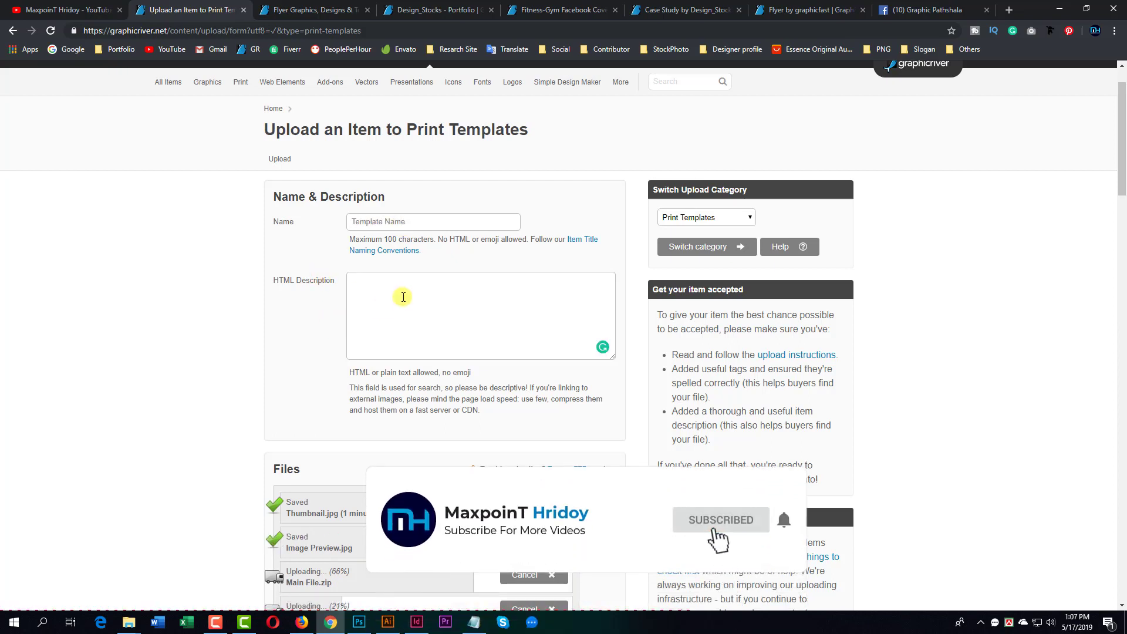
- Examine the published Case Study item's description, including its features, files included, fonts used and support sections
{"action": "left_click", "coordinate": [437, 10]}
{"action": "left_click", "coordinate": [675, 10]}
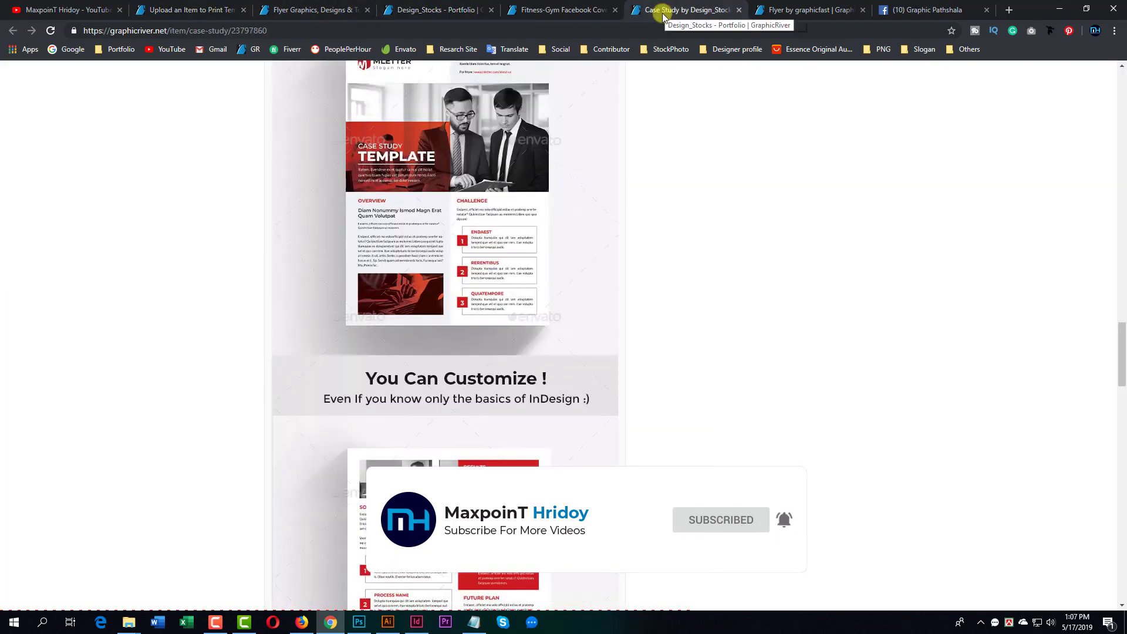
{"action": "scroll", "coordinate": [622, 247], "scroll_direction": "down", "scroll_amount": 5}
{"action": "scroll", "coordinate": [628, 276], "scroll_direction": "down", "scroll_amount": 10}
{"action": "scroll", "coordinate": [496, 235], "scroll_direction": "up", "scroll_amount": 3}
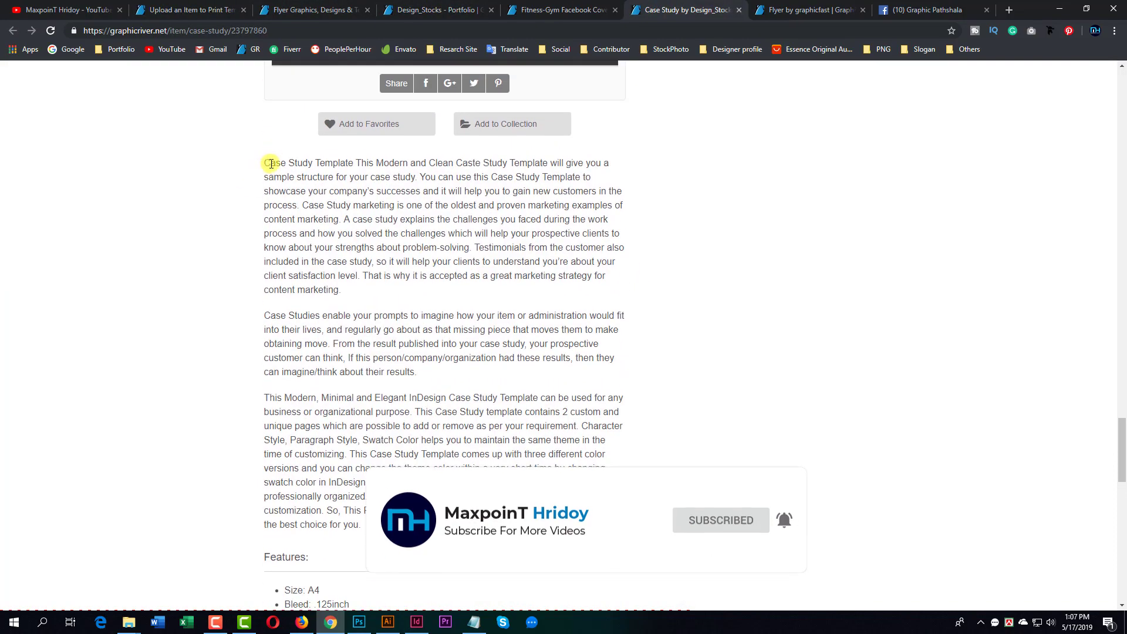
{"action": "left_click_drag", "start_coordinate": [269, 157], "coordinate": [444, 393]}
{"action": "scroll", "coordinate": [444, 401], "scroll_direction": "down", "scroll_amount": 1}
{"action": "scroll", "coordinate": [276, 370], "scroll_direction": "down", "scroll_amount": 2}
{"action": "left_click_drag", "start_coordinate": [273, 372], "coordinate": [308, 453]}
{"action": "scroll", "coordinate": [282, 370], "scroll_direction": "down", "scroll_amount": 4}
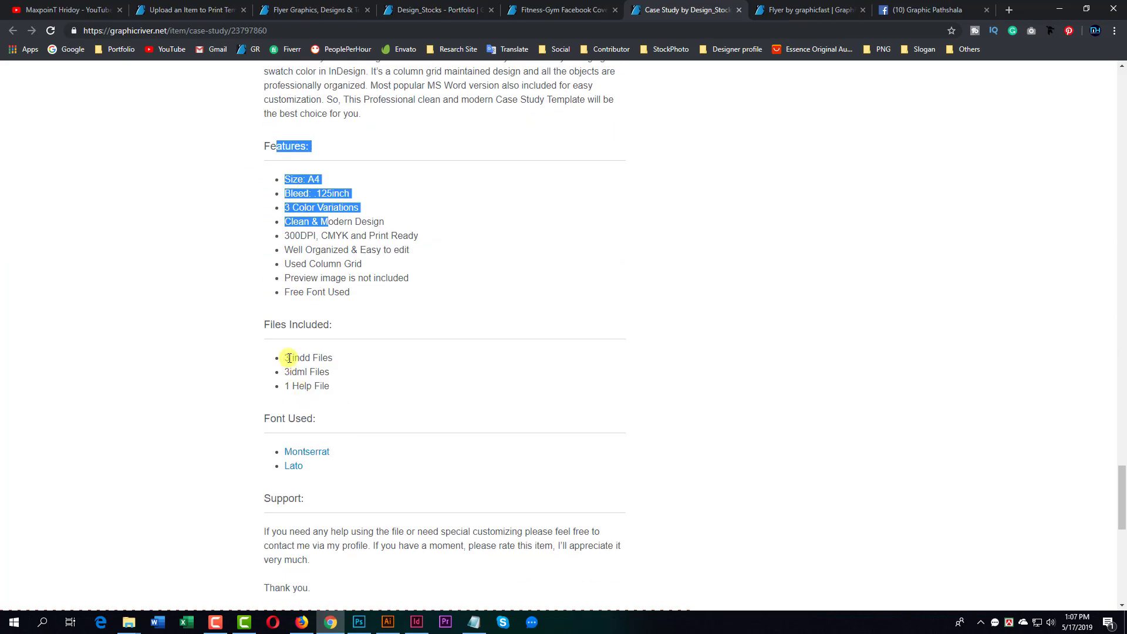
{"action": "left_click_drag", "start_coordinate": [281, 325], "coordinate": [326, 416]}
{"action": "scroll", "coordinate": [306, 388], "scroll_direction": "down", "scroll_amount": 3}
{"action": "left_click_drag", "start_coordinate": [273, 275], "coordinate": [324, 388]}
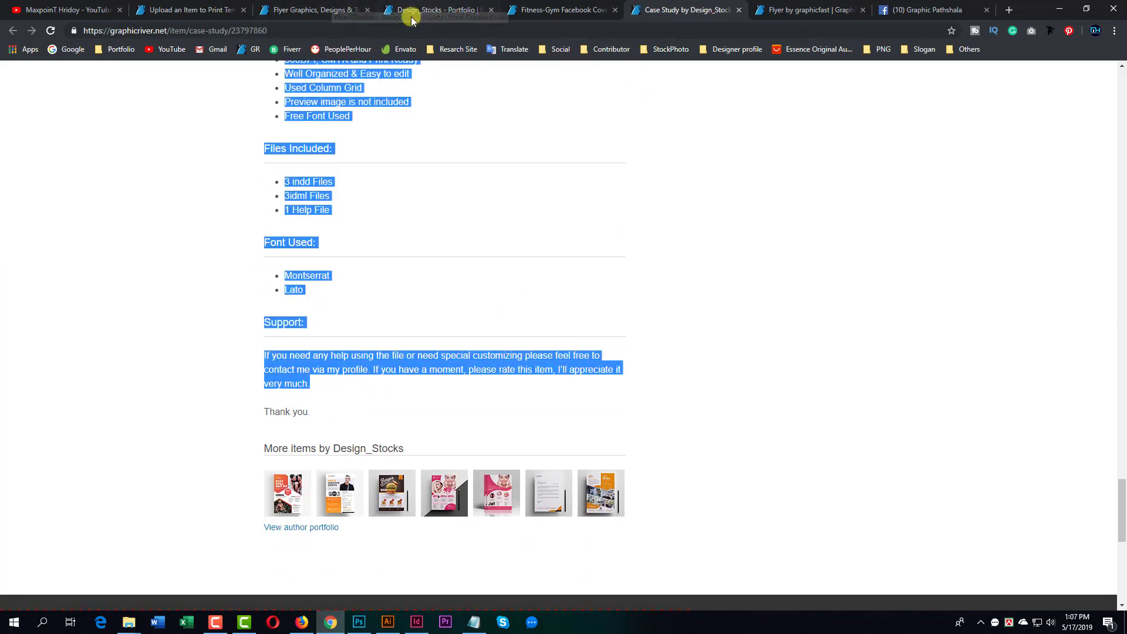
- Return to the Print Templates upload form and enter "your discripiton" as the HTML description
{"action": "left_click", "coordinate": [295, 6]}
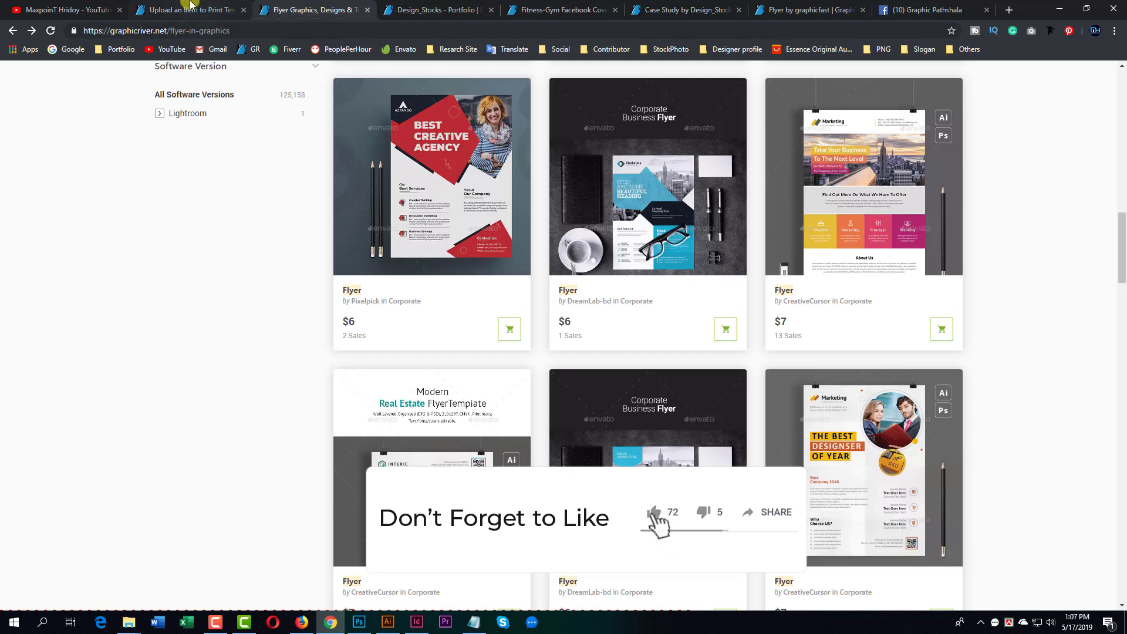
{"action": "left_click", "coordinate": [188, 10]}
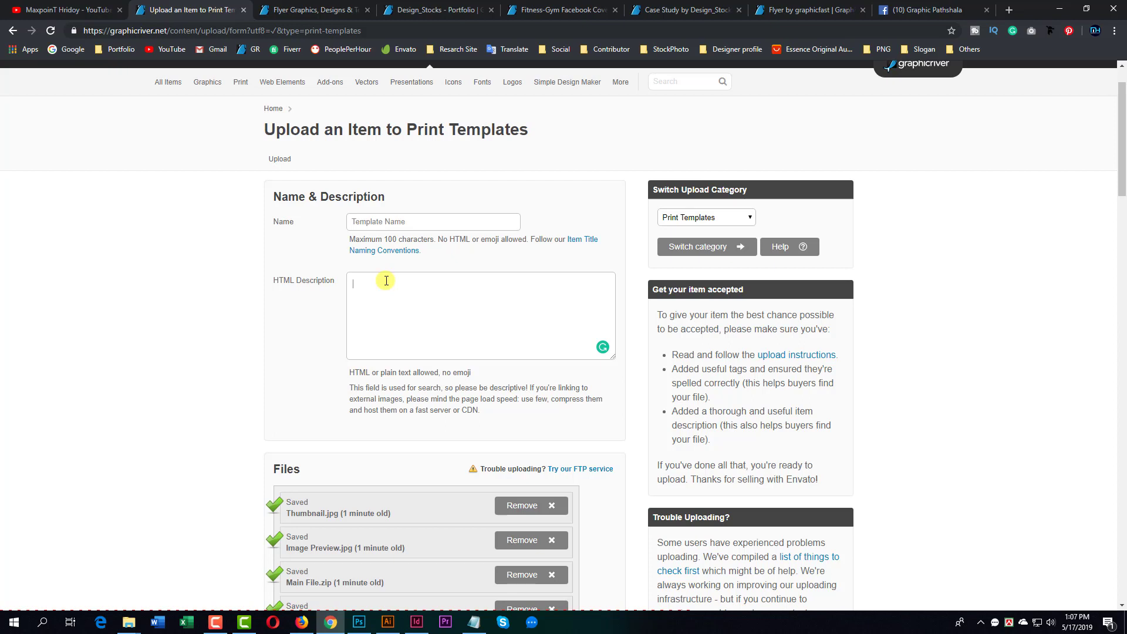
{"action": "scroll", "coordinate": [521, 297], "scroll_direction": "down", "scroll_amount": 1}
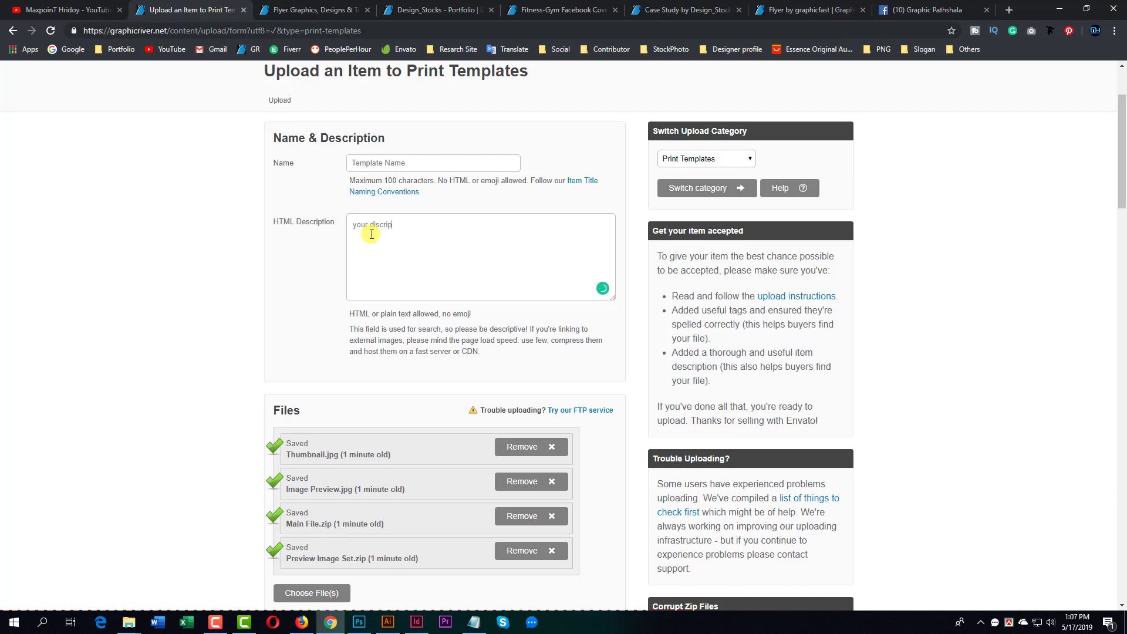
{"action": "scroll", "coordinate": [517, 264], "scroll_direction": "down", "scroll_amount": 6}
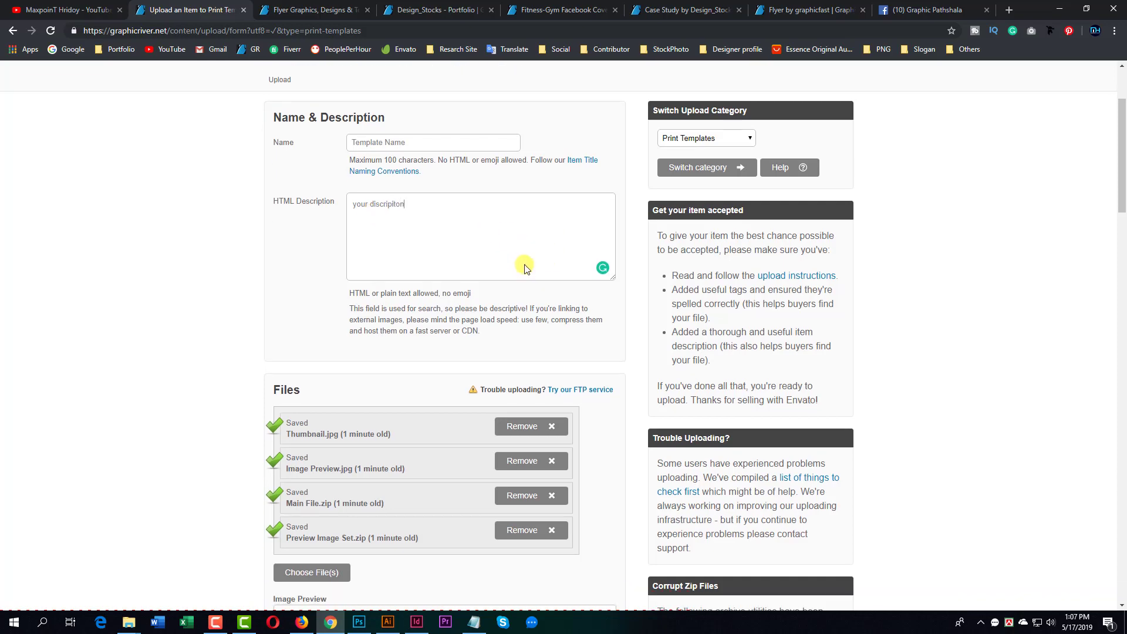
- Assign Image Preview.jpg as the item's image preview and Thumbnail.jpg as its thumbnail
{"action": "scroll", "coordinate": [328, 276], "scroll_direction": "up", "scroll_amount": 1}
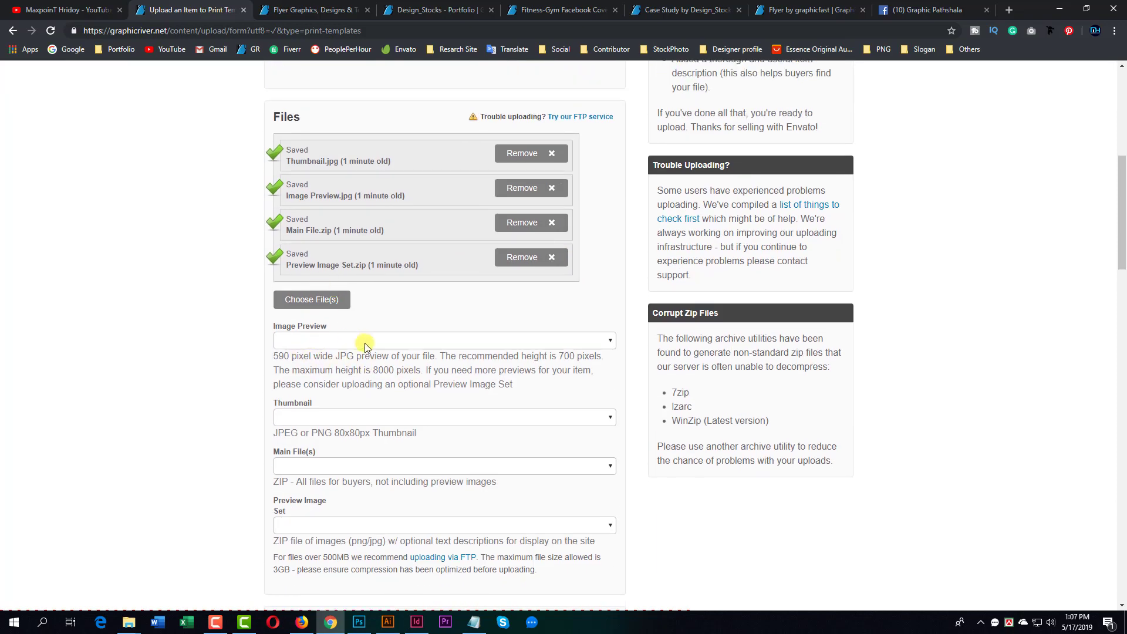
{"action": "left_click", "coordinate": [364, 342]}
{"action": "left_click", "coordinate": [306, 376]}
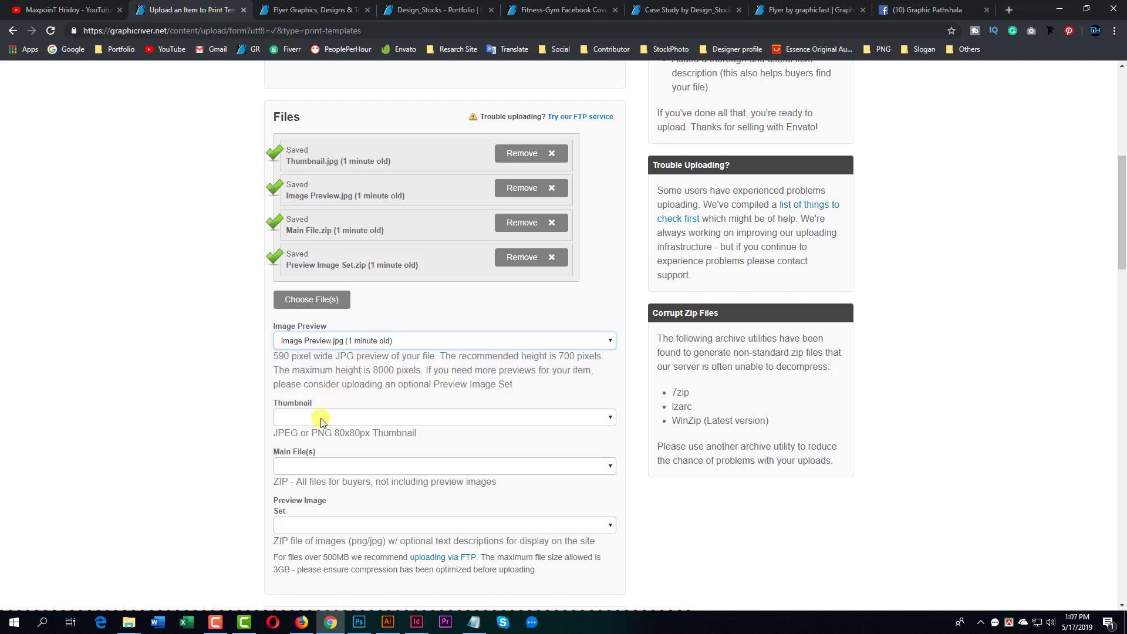
{"action": "left_click", "coordinate": [320, 418]}
{"action": "left_click", "coordinate": [332, 442]}
- Assign Main File.zip as the main file and Preview Image Set.zip as the preview image set
{"action": "scroll", "coordinate": [306, 446], "scroll_direction": "down", "scroll_amount": 1}
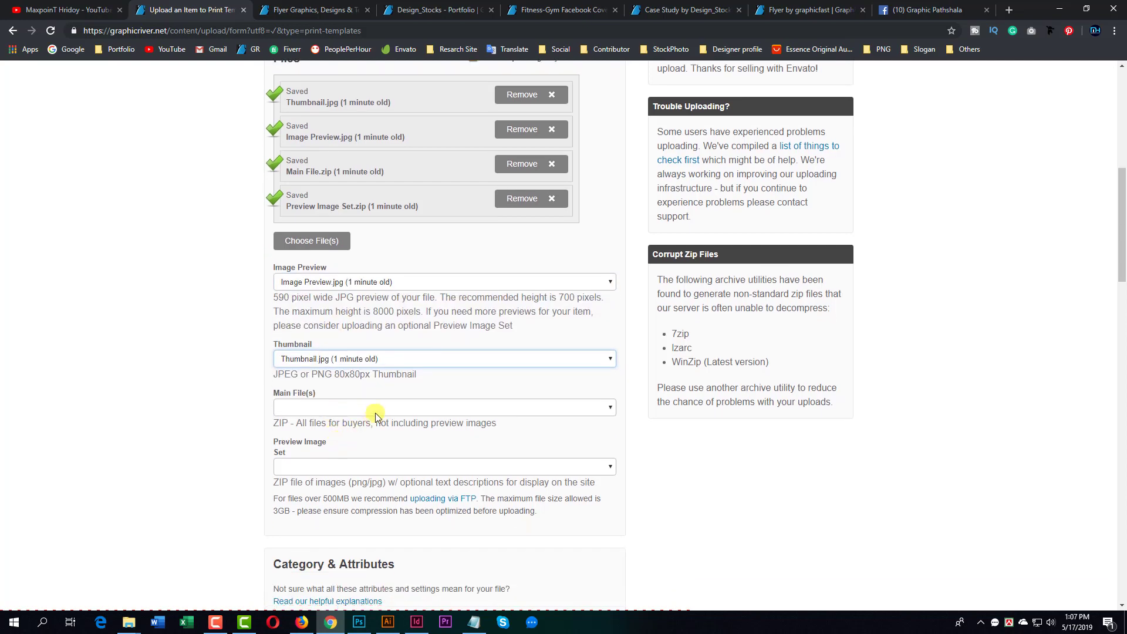
{"action": "left_click", "coordinate": [373, 408]}
{"action": "left_click", "coordinate": [313, 451]}
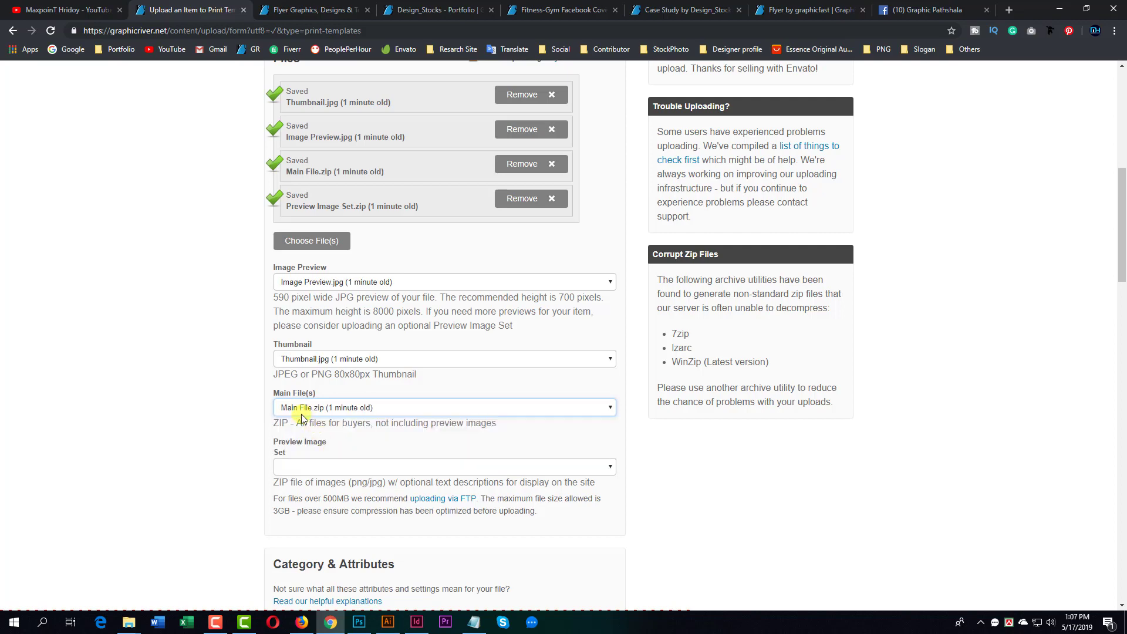
{"action": "left_click", "coordinate": [341, 465]}
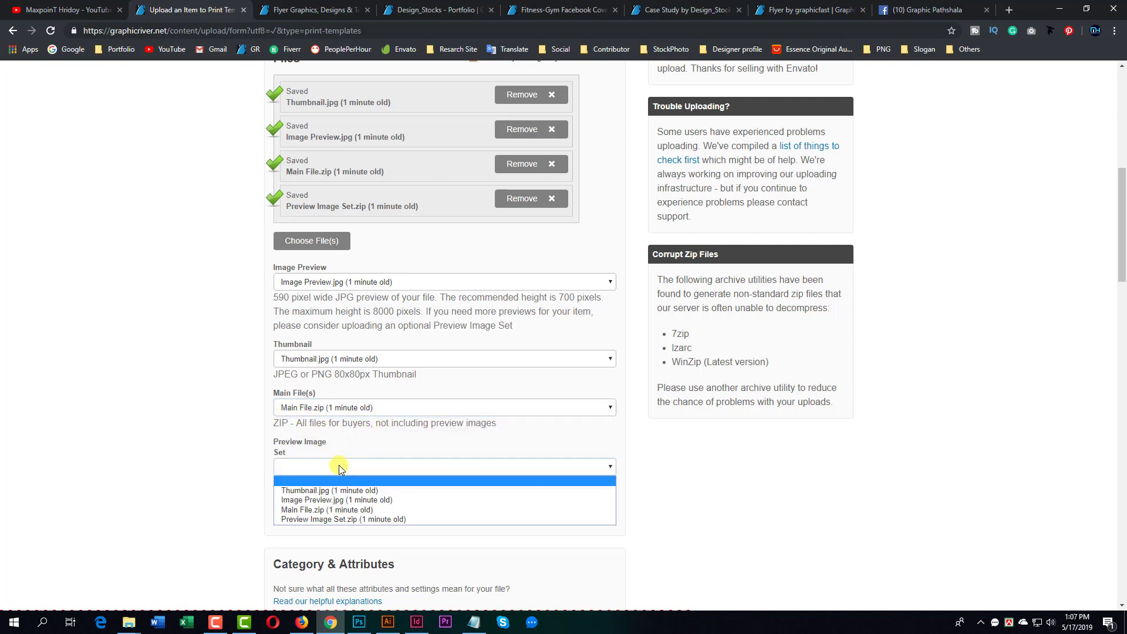
{"action": "left_click", "coordinate": [326, 519]}
- Set the item's category to Brochures under Print Templates in the Category & Attributes section
{"action": "scroll", "coordinate": [411, 505], "scroll_direction": "down", "scroll_amount": 2}
{"action": "scroll", "coordinate": [368, 167], "scroll_direction": "up", "scroll_amount": 6}
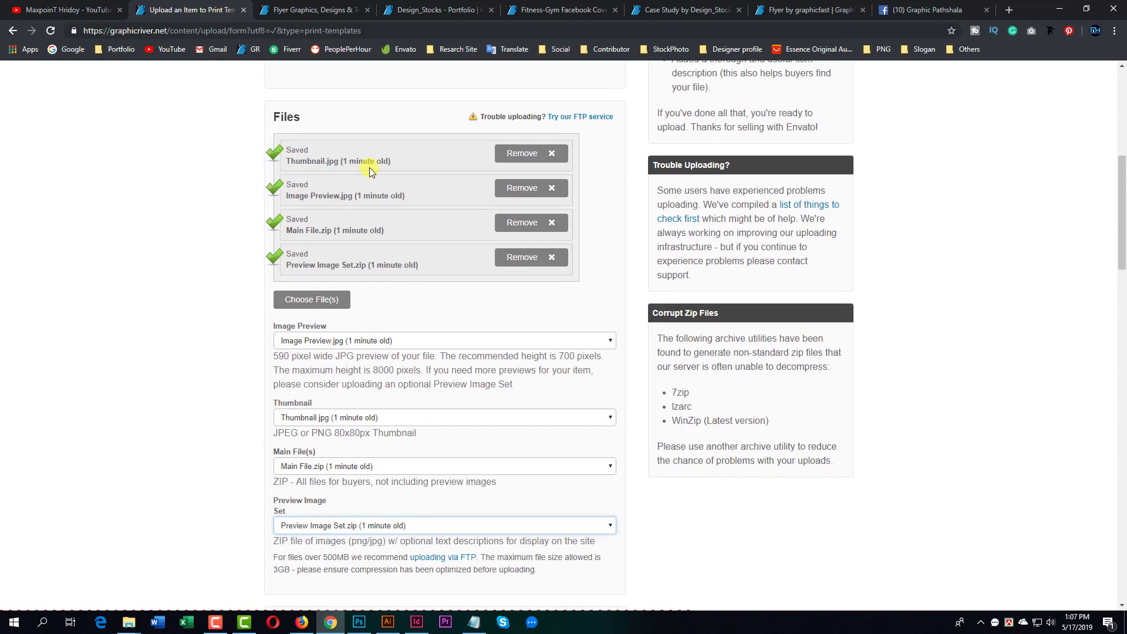
{"action": "scroll", "coordinate": [410, 166], "scroll_direction": "up", "scroll_amount": 2}
{"action": "scroll", "coordinate": [411, 170], "scroll_direction": "down", "scroll_amount": 3}
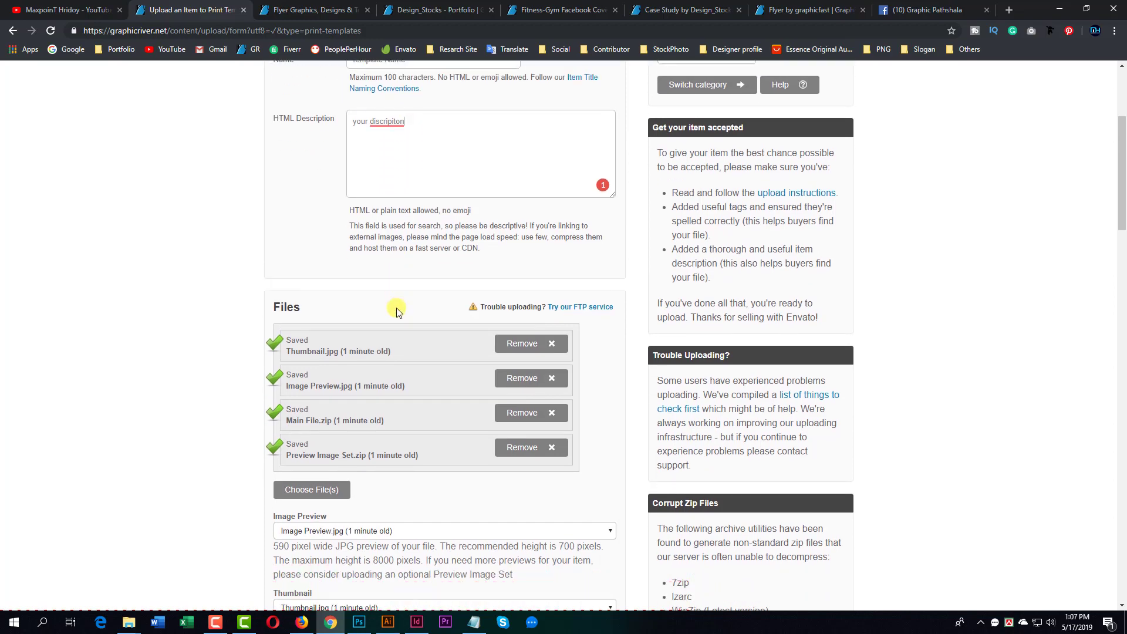
{"action": "scroll", "coordinate": [335, 433], "scroll_direction": "down", "scroll_amount": 3}
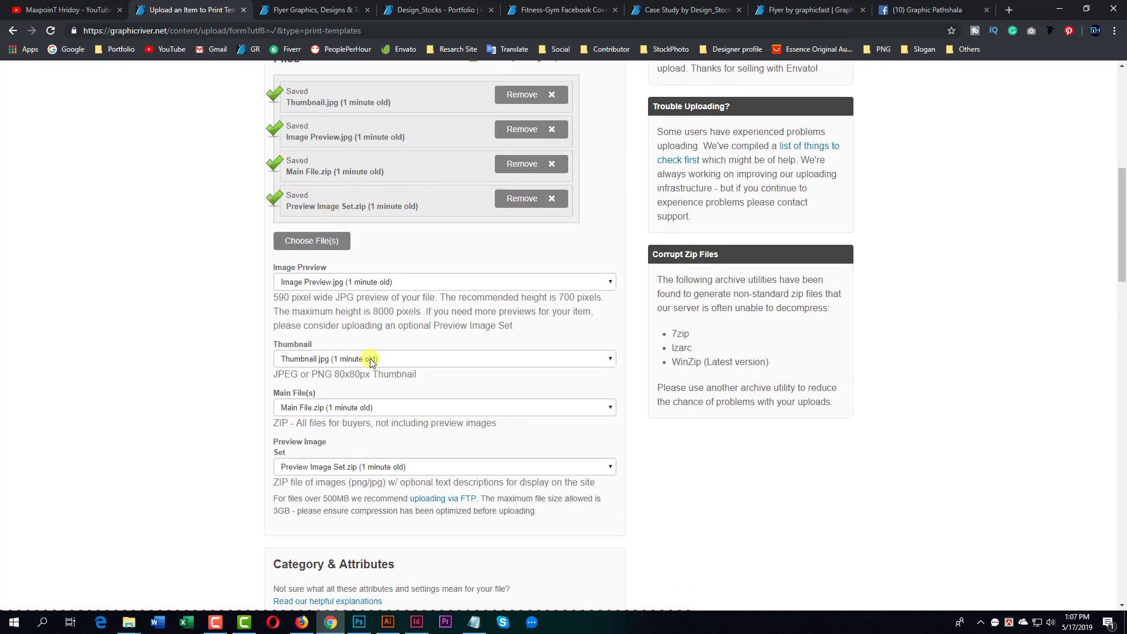
{"action": "scroll", "coordinate": [371, 360], "scroll_direction": "down", "scroll_amount": 5}
{"action": "left_click", "coordinate": [421, 334]}
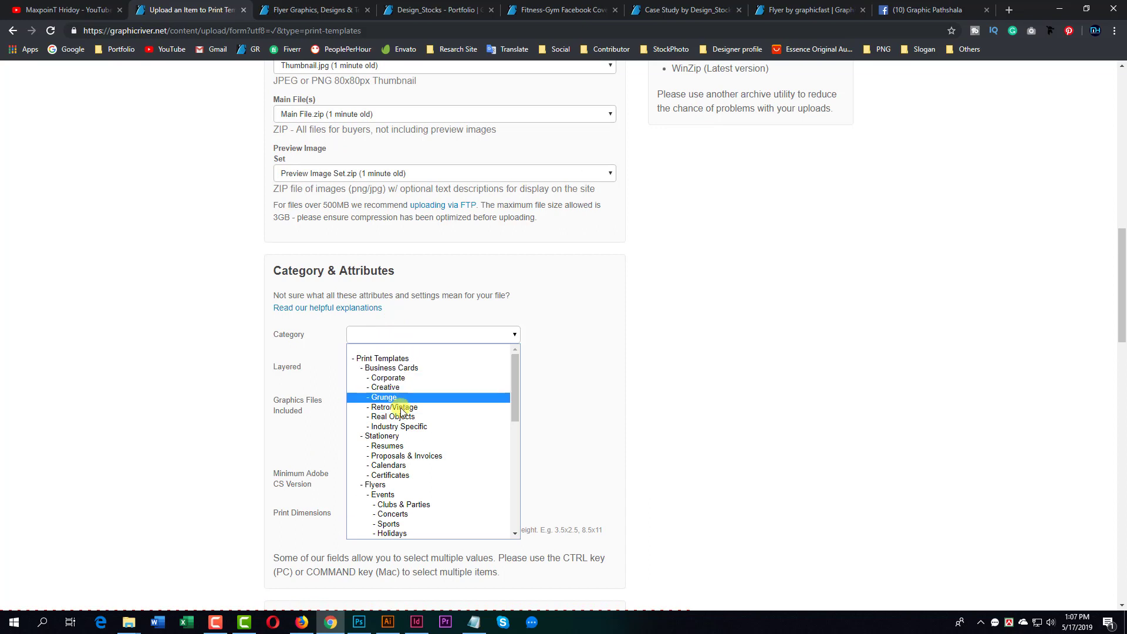
{"action": "scroll", "coordinate": [393, 469], "scroll_direction": "down", "scroll_amount": 3}
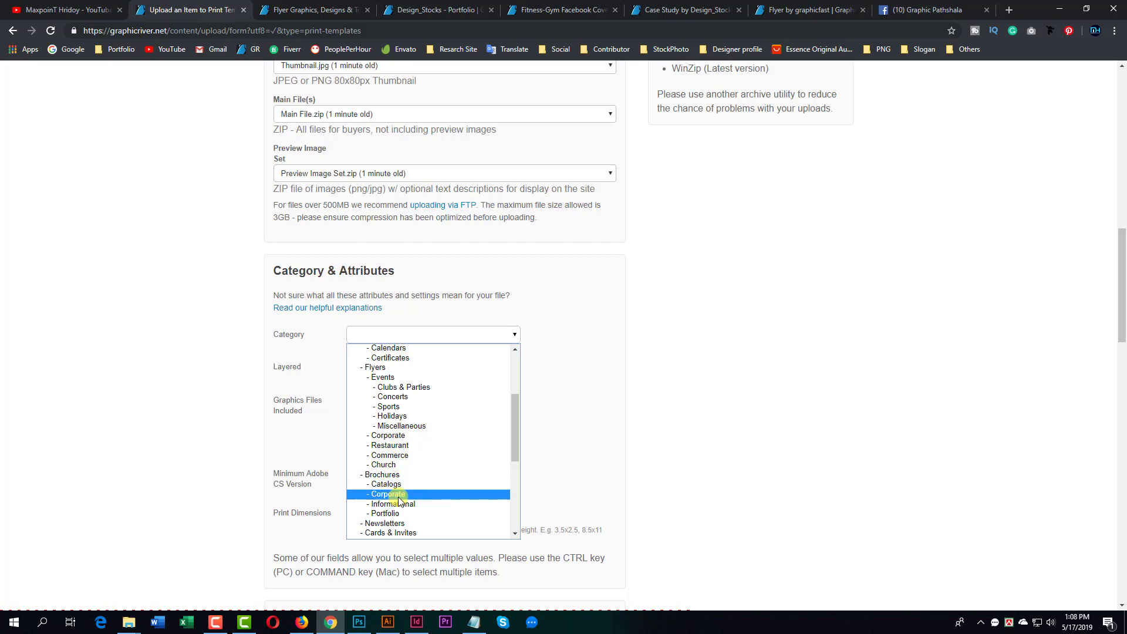
{"action": "left_click", "coordinate": [383, 474]}
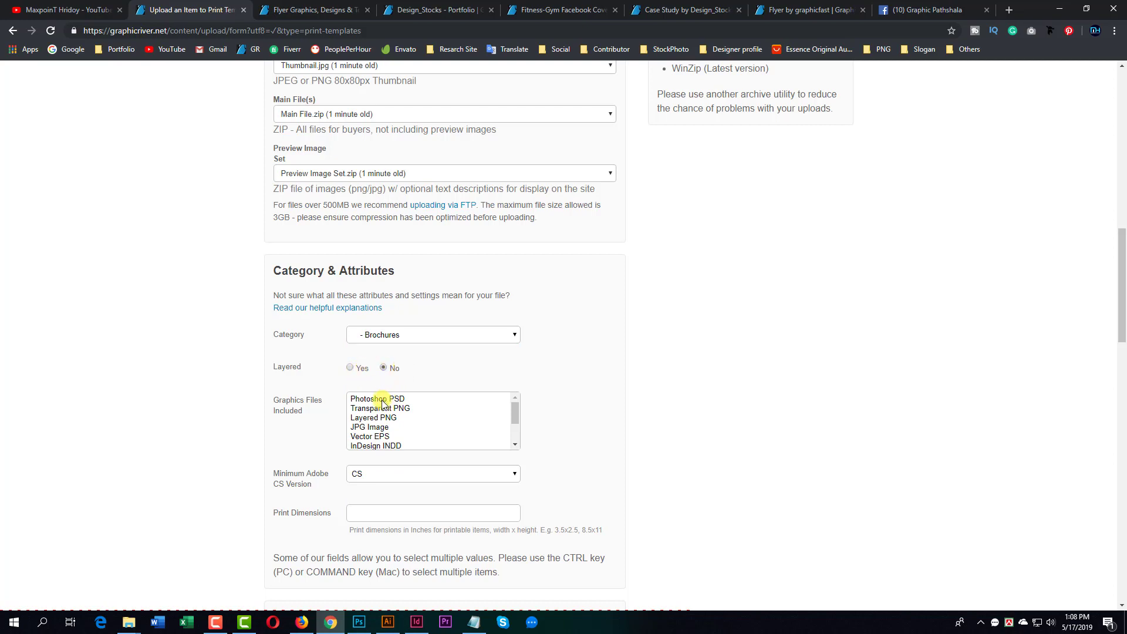
- Mark InDesign INDD as the included graphics file type and check the remaining file types offered
{"action": "scroll", "coordinate": [399, 439], "scroll_direction": "down", "scroll_amount": 1}
{"action": "scroll", "coordinate": [399, 439], "scroll_direction": "up", "scroll_amount": 1}
{"action": "left_click", "coordinate": [383, 448]}
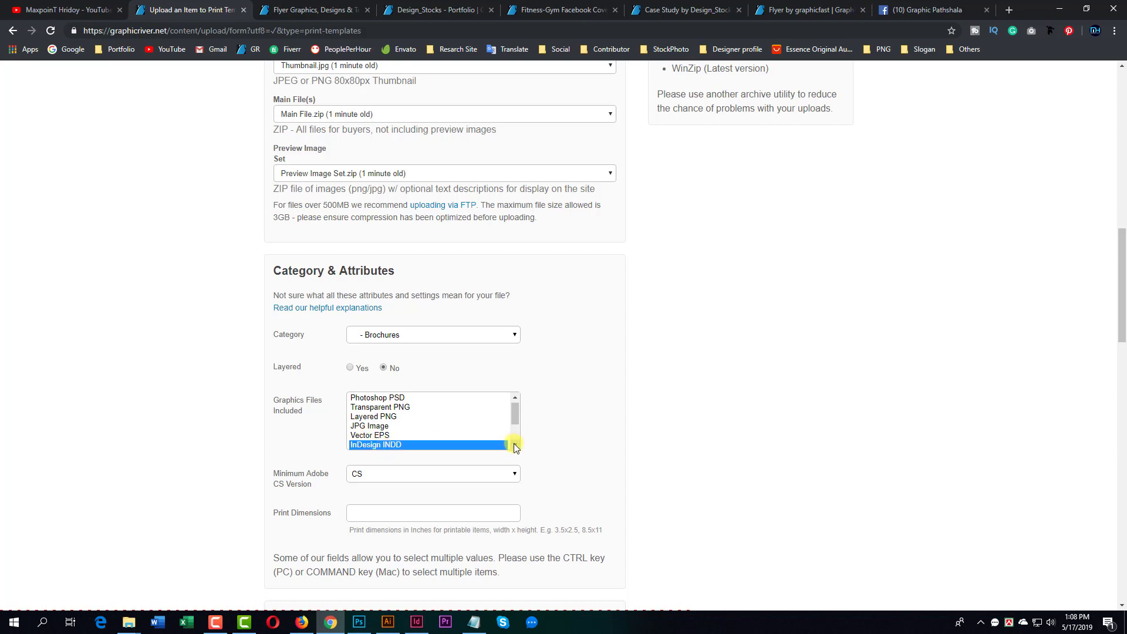
{"action": "scroll", "coordinate": [513, 443], "scroll_direction": "down", "scroll_amount": 2}
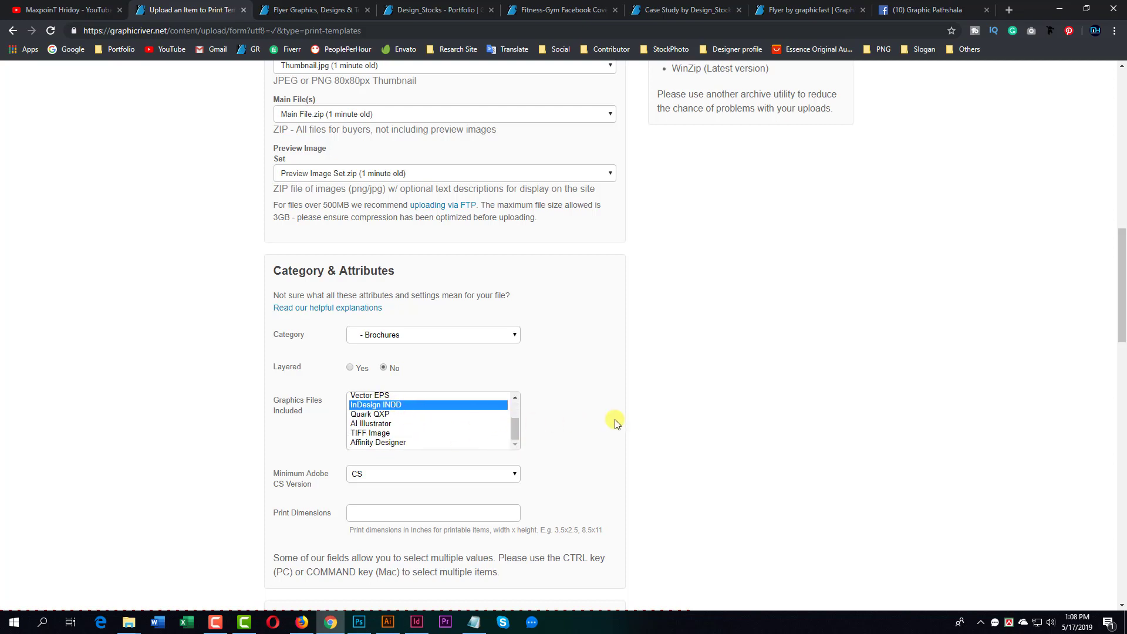
- Set the minimum Adobe CS version to CS4 and the print dimensions to 8.27x11.69
{"action": "scroll", "coordinate": [407, 403], "scroll_direction": "down", "scroll_amount": 1}
{"action": "left_click", "coordinate": [436, 415]}
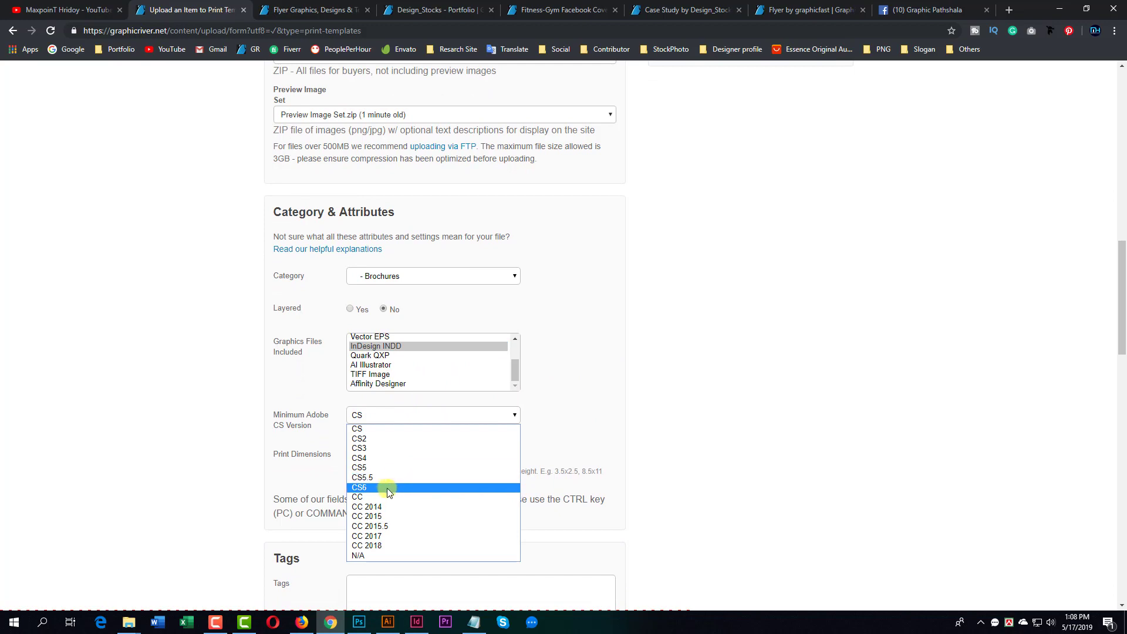
{"action": "left_click", "coordinate": [376, 460]}
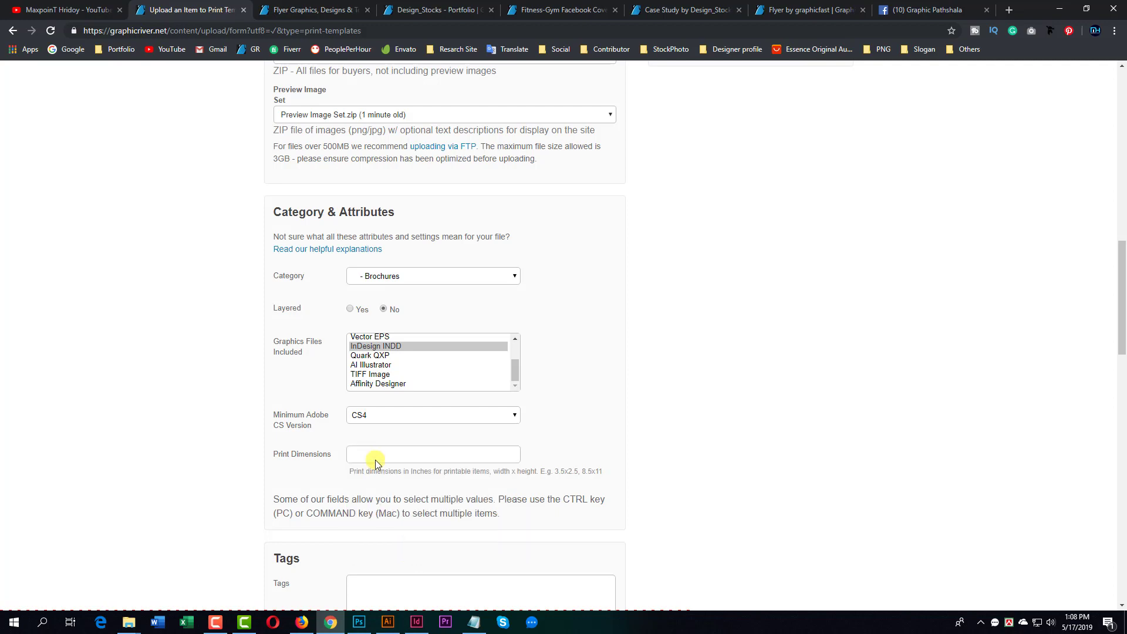
{"action": "scroll", "coordinate": [442, 391], "scroll_direction": "down", "scroll_amount": 1}
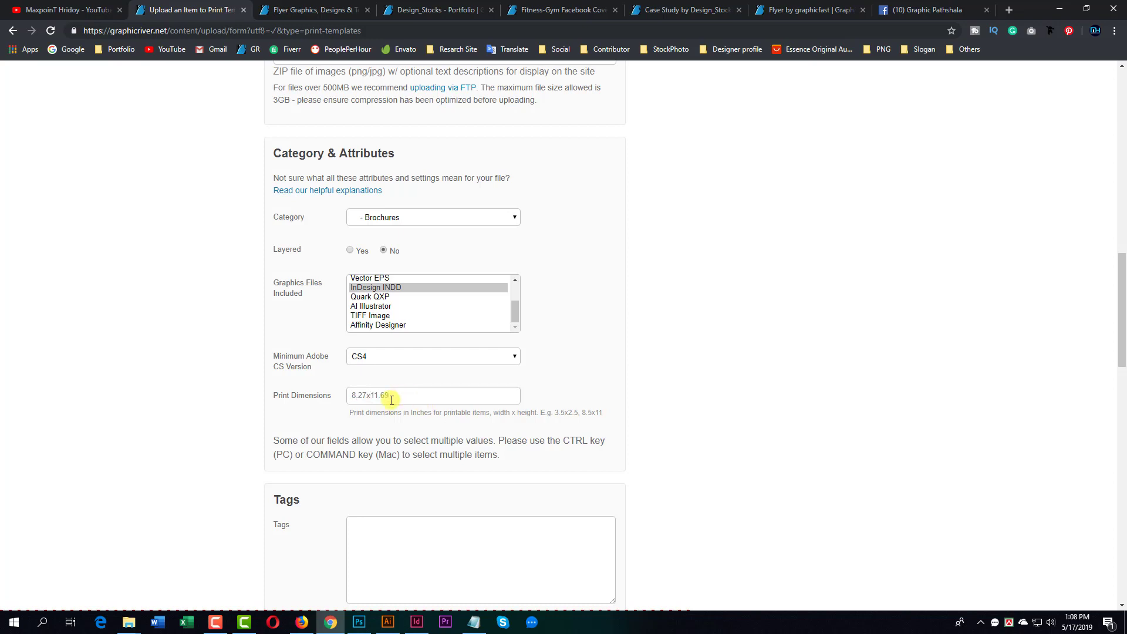
- Fill in the item's tags with the keyword list running from blue, building, business, computer and corporate to studio, symple, technology and web
{"action": "scroll", "coordinate": [391, 399], "scroll_direction": "down", "scroll_amount": 3}
{"action": "left_click", "coordinate": [425, 368]}
{"action": "left_click", "coordinate": [286, 10]}
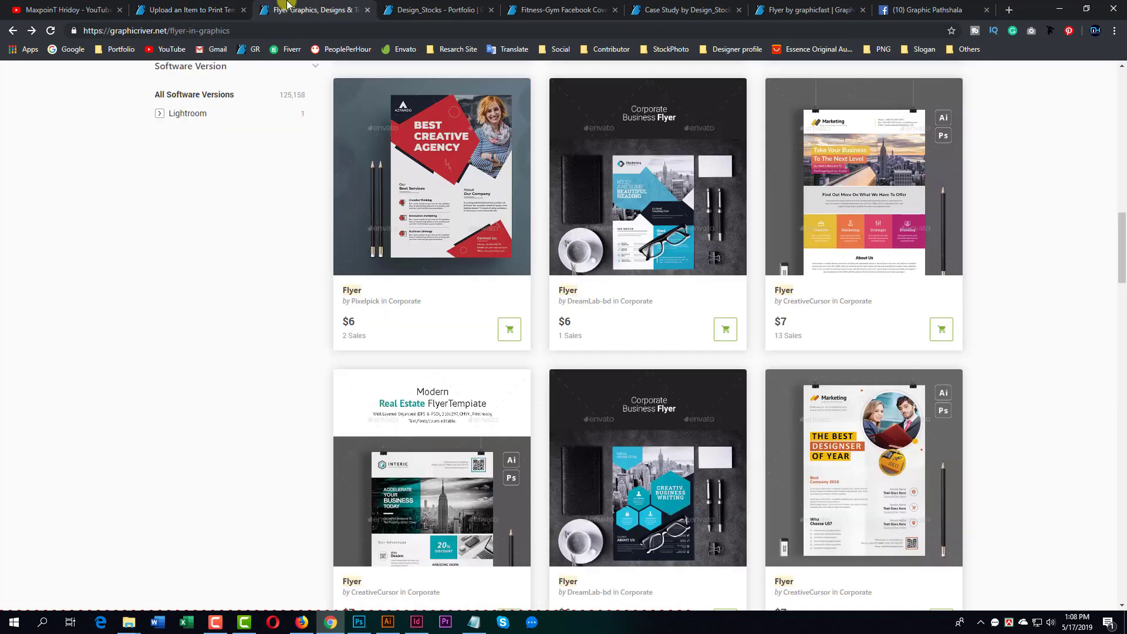
{"action": "left_click", "coordinate": [683, 11]}
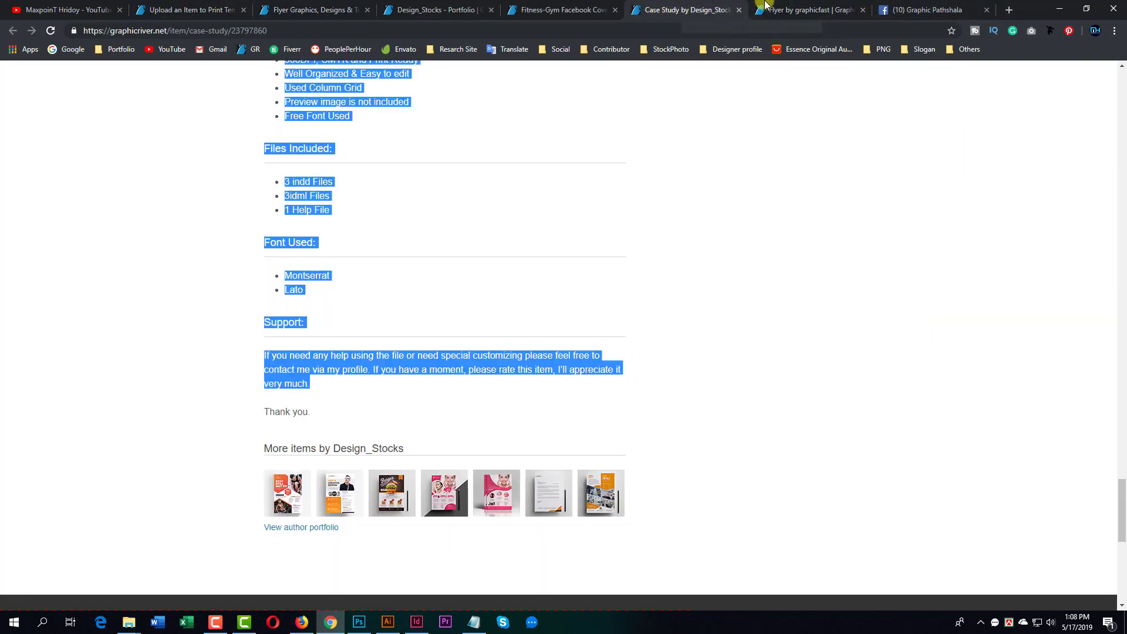
{"action": "left_click", "coordinate": [808, 10]}
{"action": "left_click", "coordinate": [193, 10]}
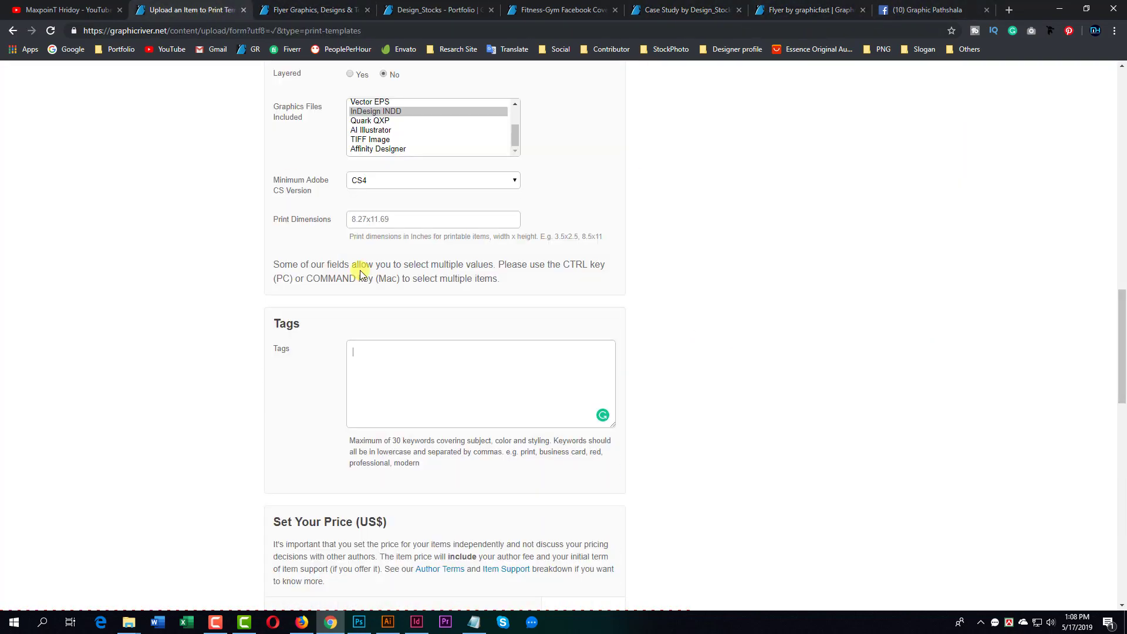
{"action": "type", "text": "blue, building, business, computer, corporate, flyer, graph, graphic, green, hi-quality, id, internet, kit, logo, modern, multimedia, official, photo, play, prin, professional, psd, stationery, studio, symple, technology, web"}
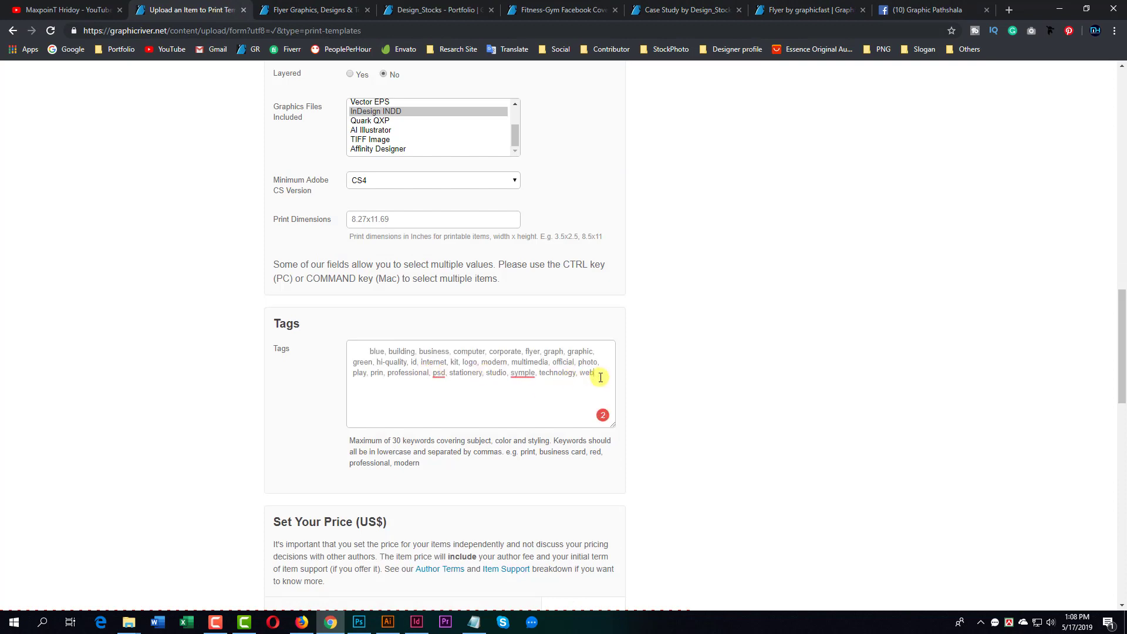
{"action": "left_click_drag", "start_coordinate": [597, 375], "coordinate": [294, 329]}
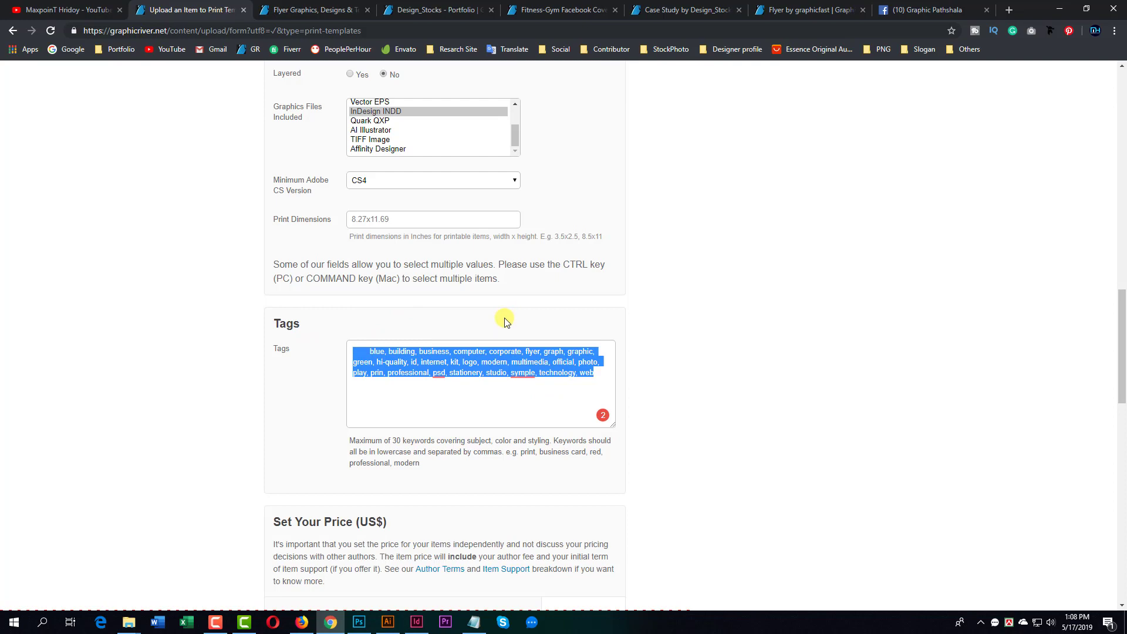
- Set the item price to $8 for the Regular License and $250 for the Extended License
{"action": "scroll", "coordinate": [645, 359], "scroll_direction": "down", "scroll_amount": 2}
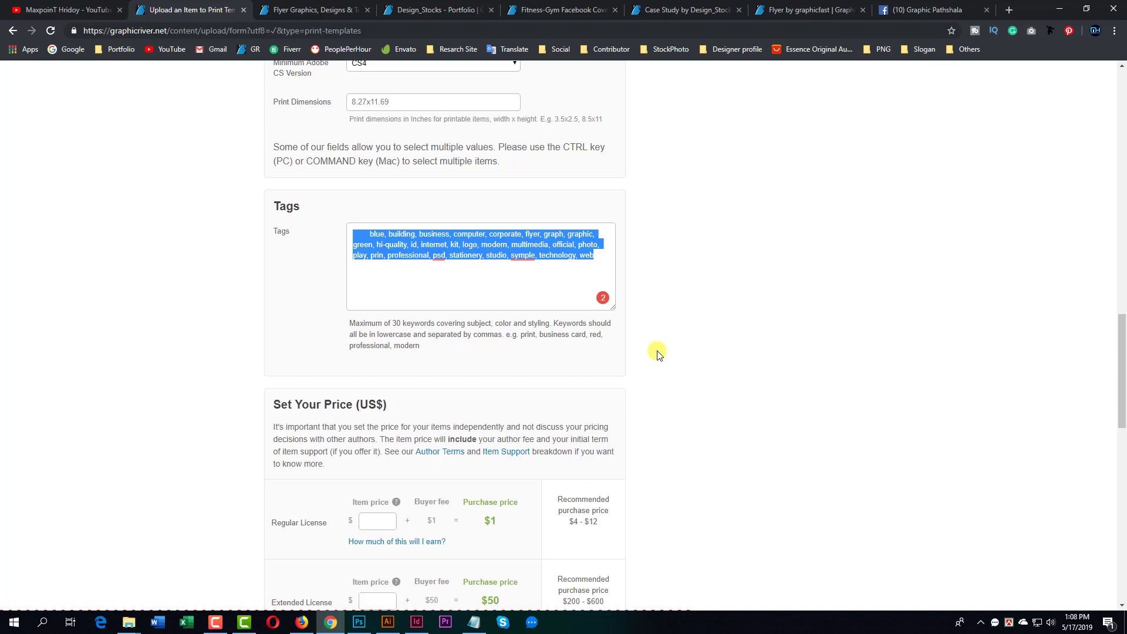
{"action": "scroll", "coordinate": [658, 354], "scroll_direction": "down", "scroll_amount": 5}
{"action": "scroll", "coordinate": [670, 320], "scroll_direction": "up", "scroll_amount": 1}
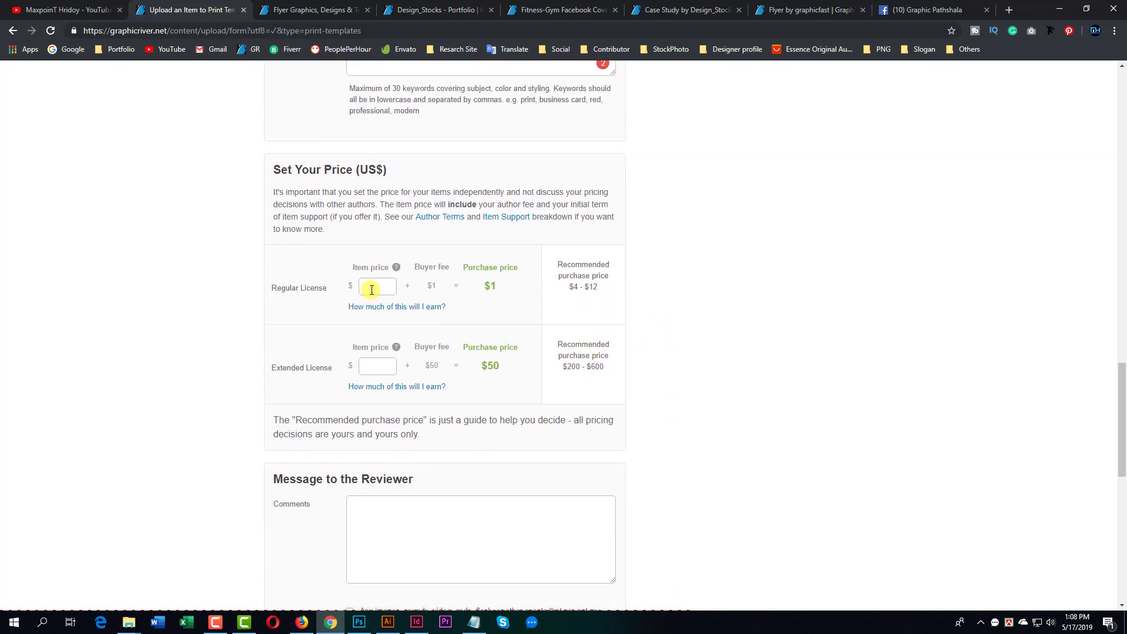
{"action": "left_click", "coordinate": [374, 289]}
{"action": "left_click", "coordinate": [385, 364]}
{"action": "type", "text": "250"}
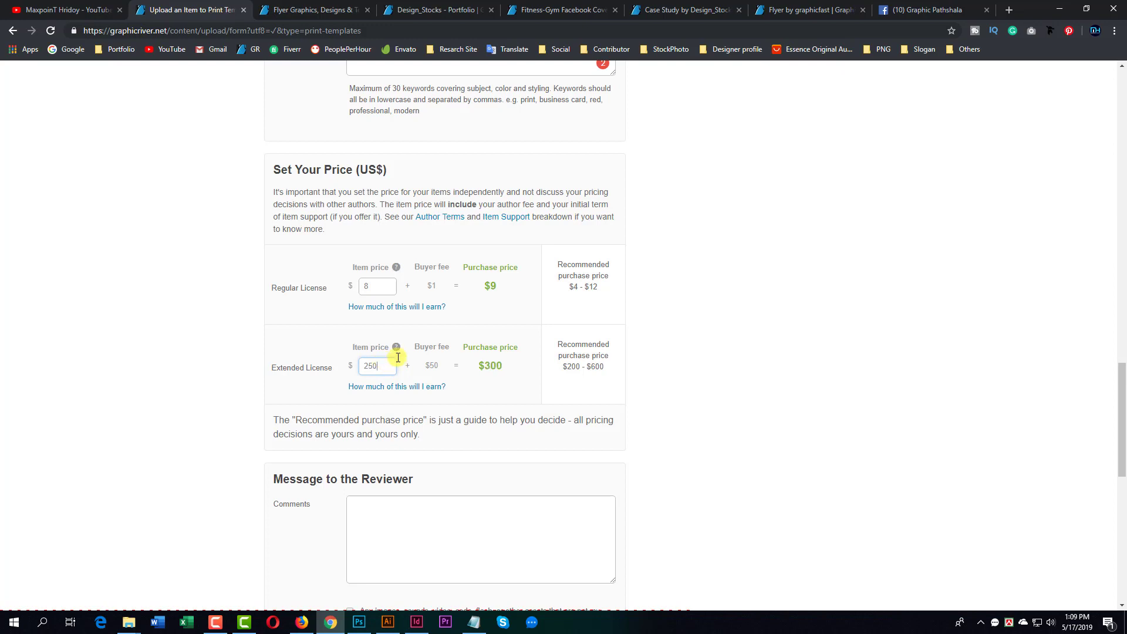
{"action": "left_click_drag", "start_coordinate": [529, 370], "coordinate": [472, 369]}
- Enter "thank you" as the comment to the reviewer and accept the declaration of ownership and asset licensing
{"action": "scroll", "coordinate": [425, 327], "scroll_direction": "down", "scroll_amount": 4}
{"action": "left_click", "coordinate": [425, 327]}
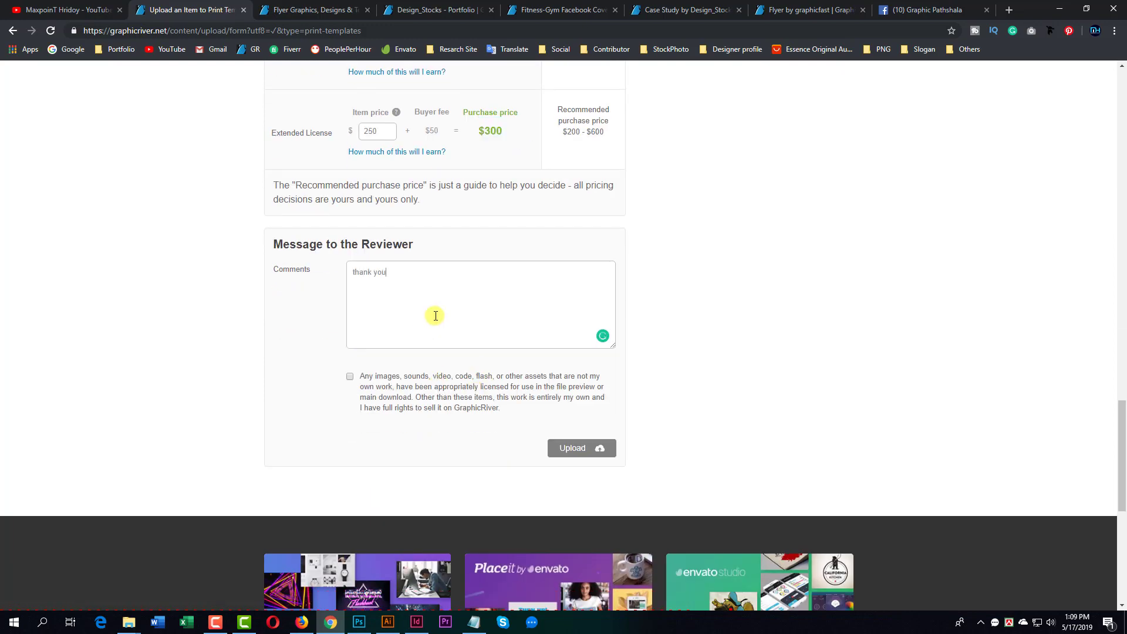
{"action": "left_click", "coordinate": [350, 376]}
- Go to quality.market.envato.com and open the review turnaround times for GraphicRiver
{"action": "scroll", "coordinate": [745, 325], "scroll_direction": "up", "scroll_amount": 20}
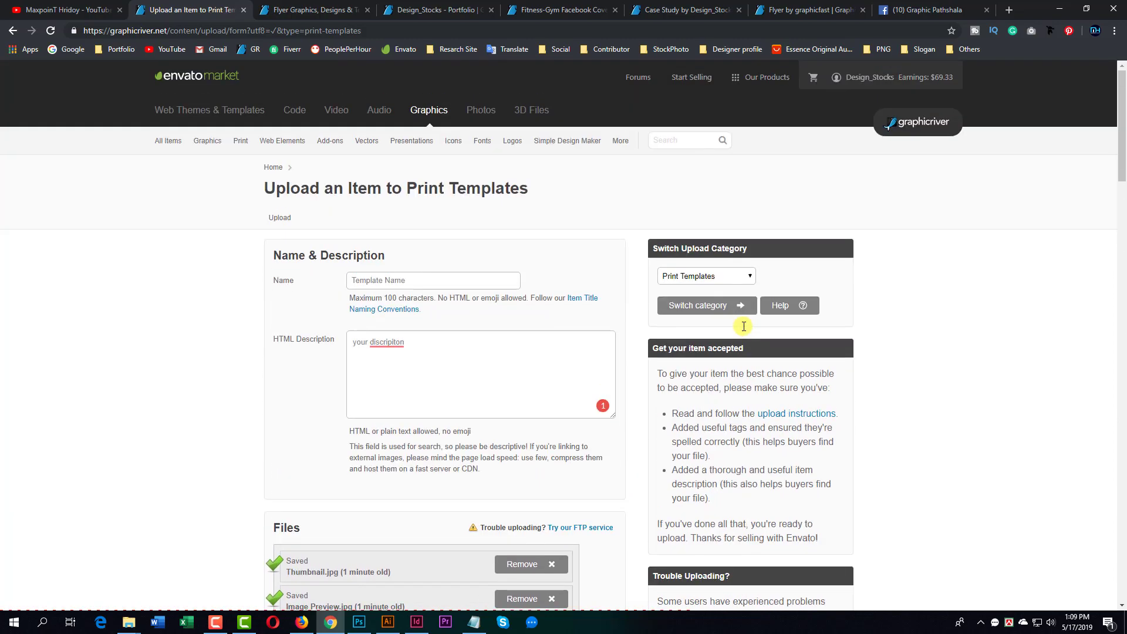
{"action": "left_click", "coordinate": [250, 28]}
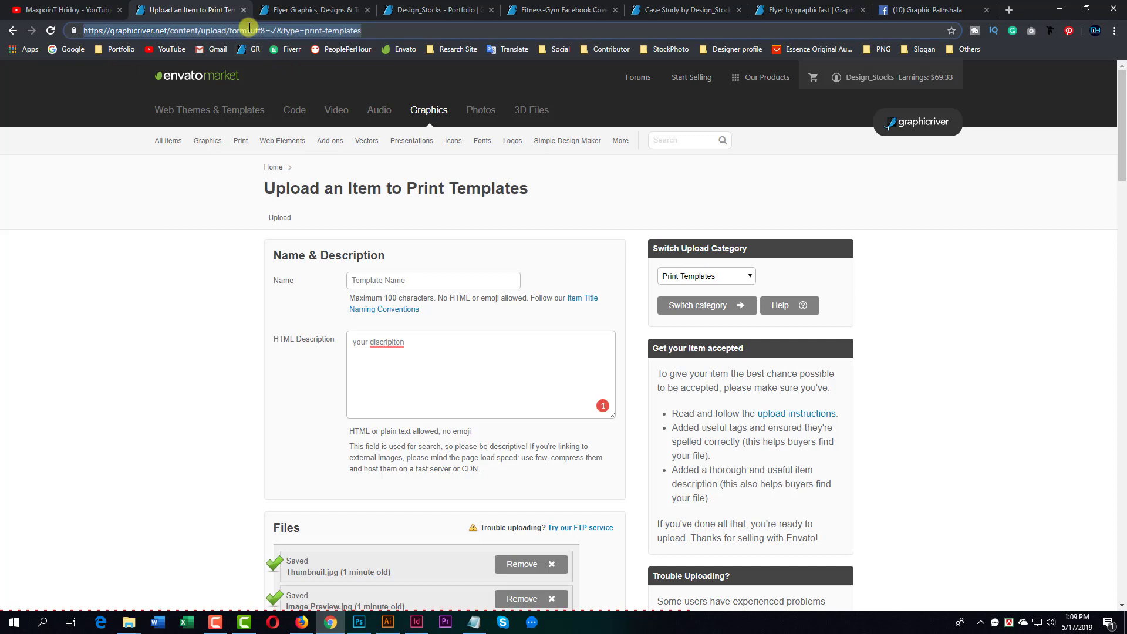
{"action": "type", "text": "qu"}
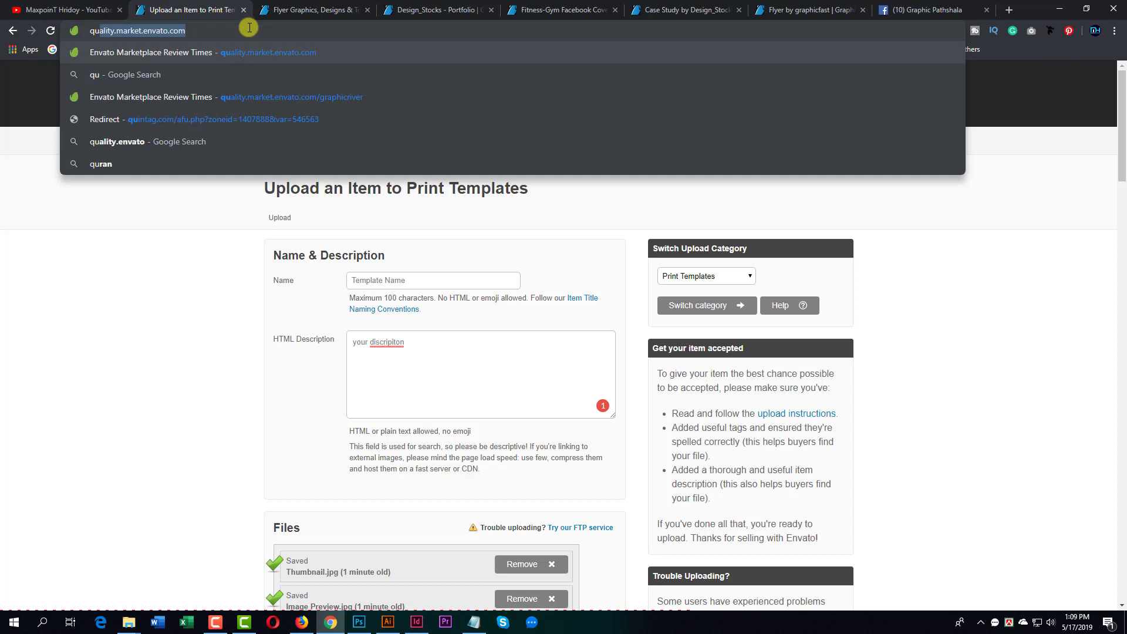
{"action": "key", "text": "Return"}
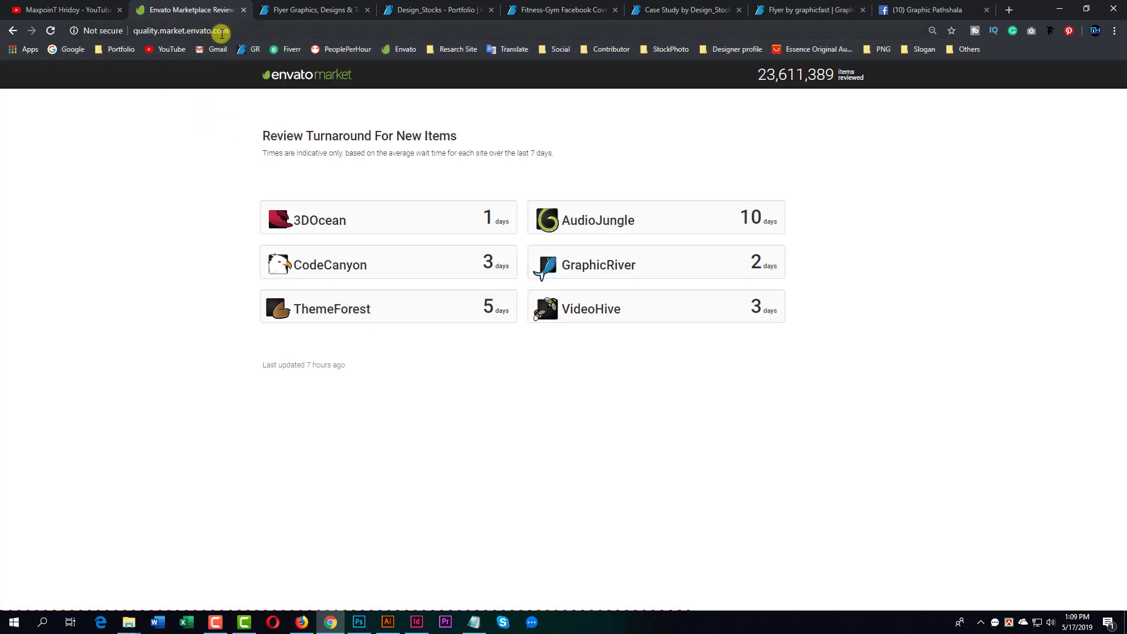
{"action": "left_click", "coordinate": [235, 32]}
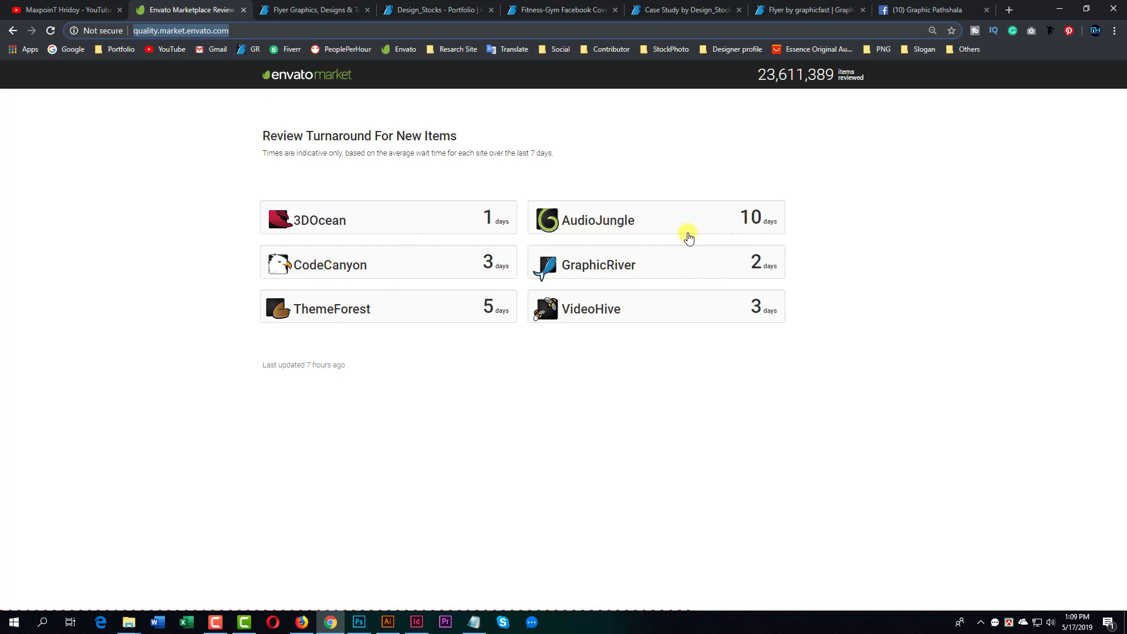
{"action": "left_click", "coordinate": [720, 264]}
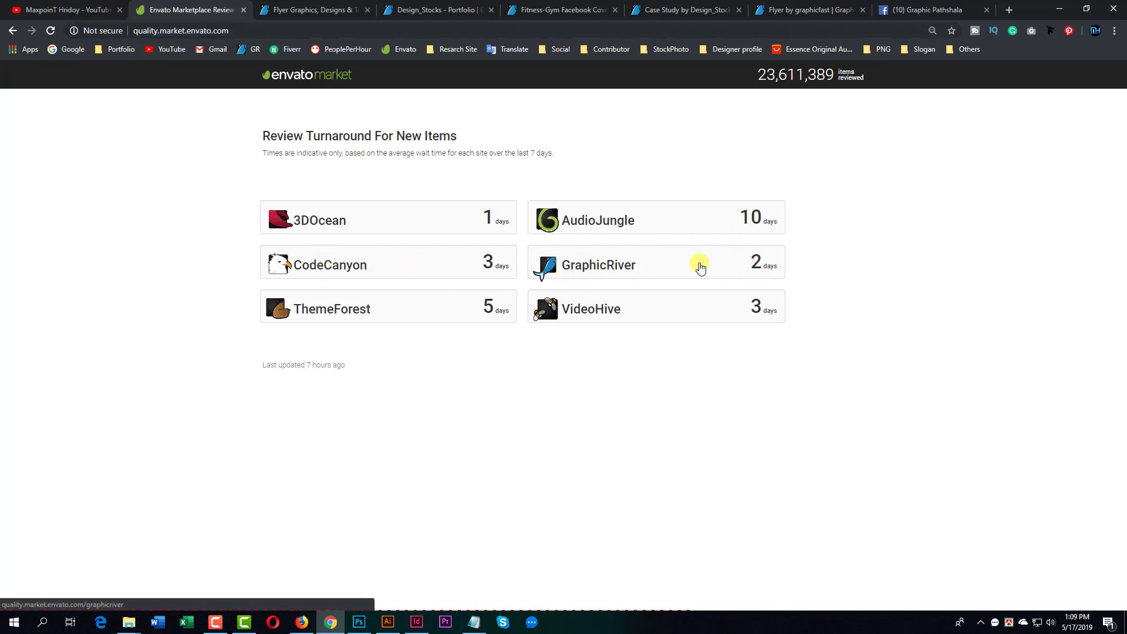
- Examine the new-item review times for the Graphics, Isolated Objects, Presentation Templates and T-Shirts categories
{"action": "scroll", "coordinate": [548, 370], "scroll_direction": "down", "scroll_amount": 6}
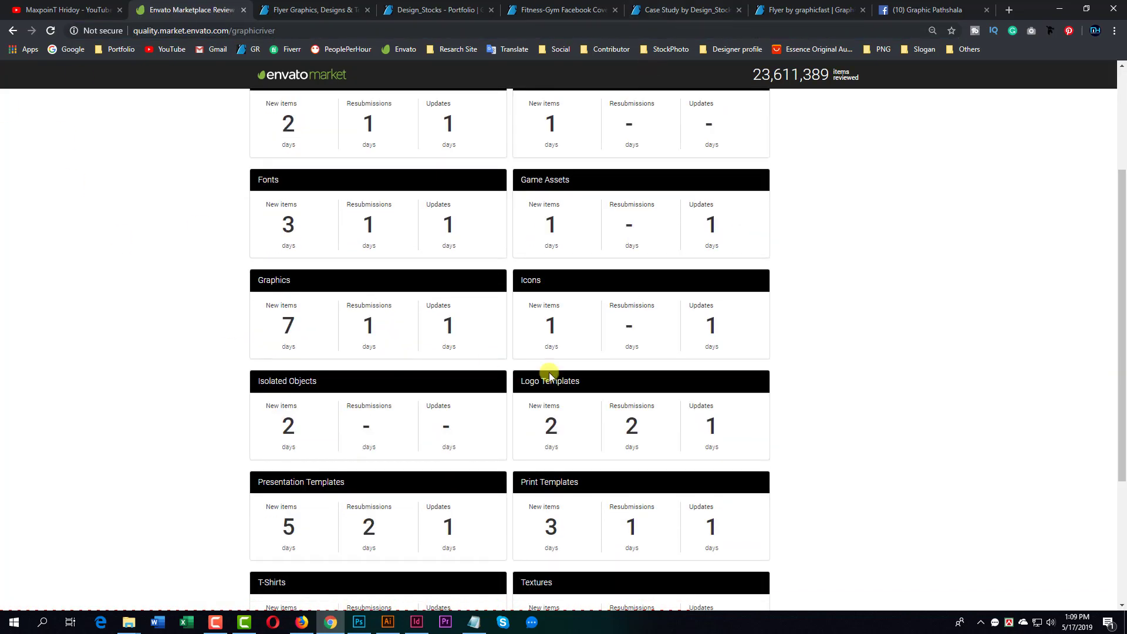
{"action": "scroll", "coordinate": [607, 355], "scroll_direction": "up", "scroll_amount": 4}
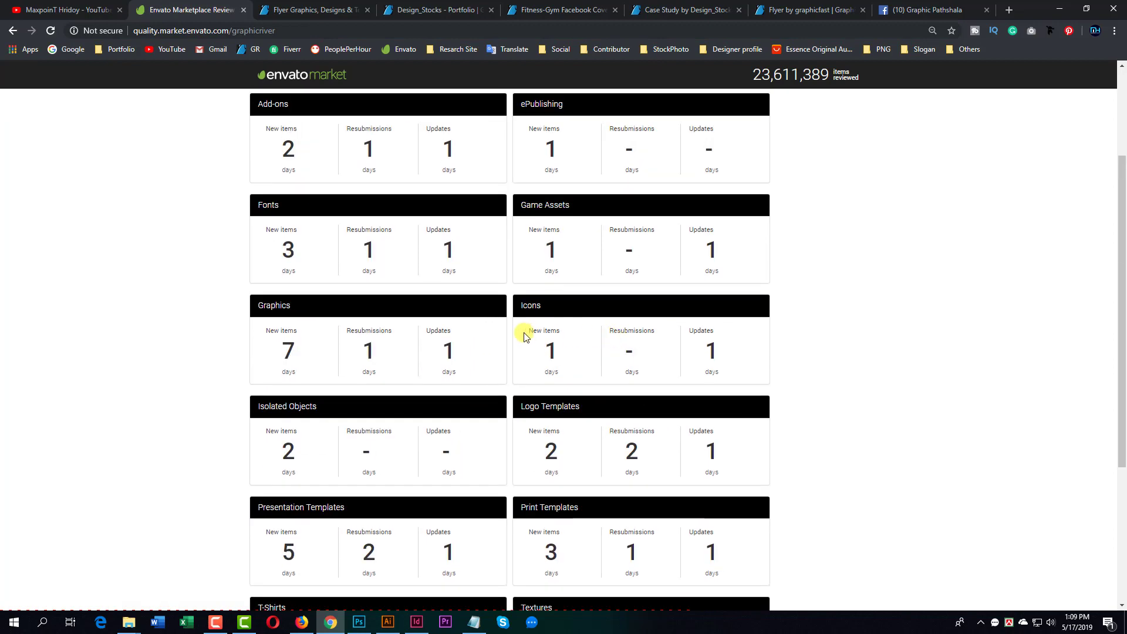
{"action": "double_click", "coordinate": [273, 306]}
{"action": "double_click", "coordinate": [292, 352]}
{"action": "scroll", "coordinate": [298, 356], "scroll_direction": "down", "scroll_amount": 2}
{"action": "double_click", "coordinate": [294, 334]}
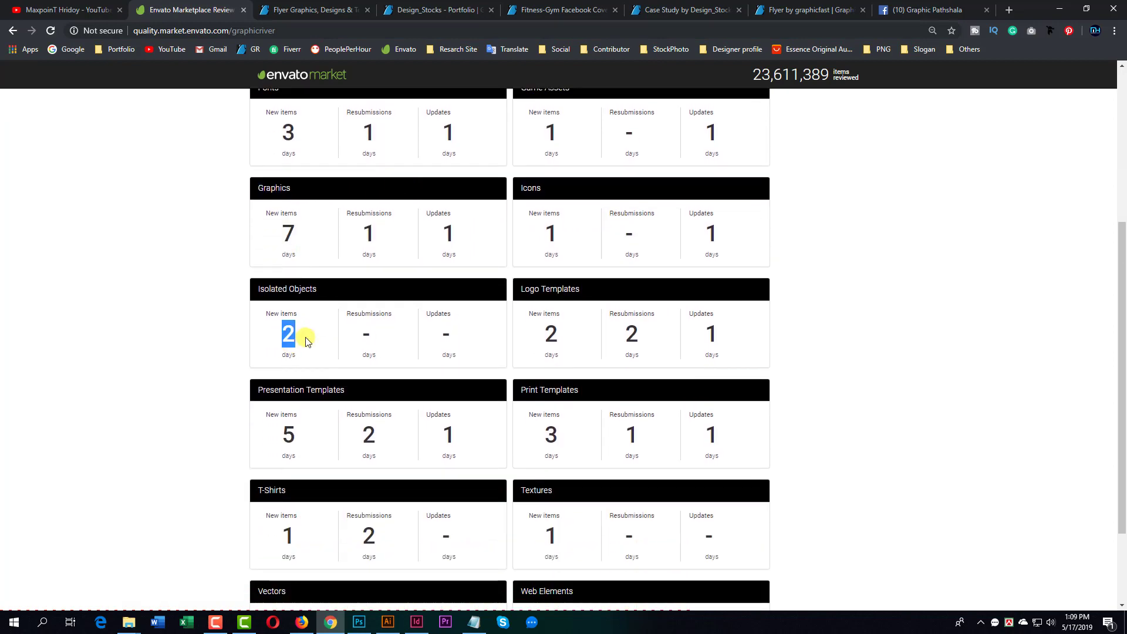
{"action": "double_click", "coordinate": [297, 436]}
{"action": "scroll", "coordinate": [313, 442], "scroll_direction": "down", "scroll_amount": 2}
{"action": "double_click", "coordinate": [290, 417]}
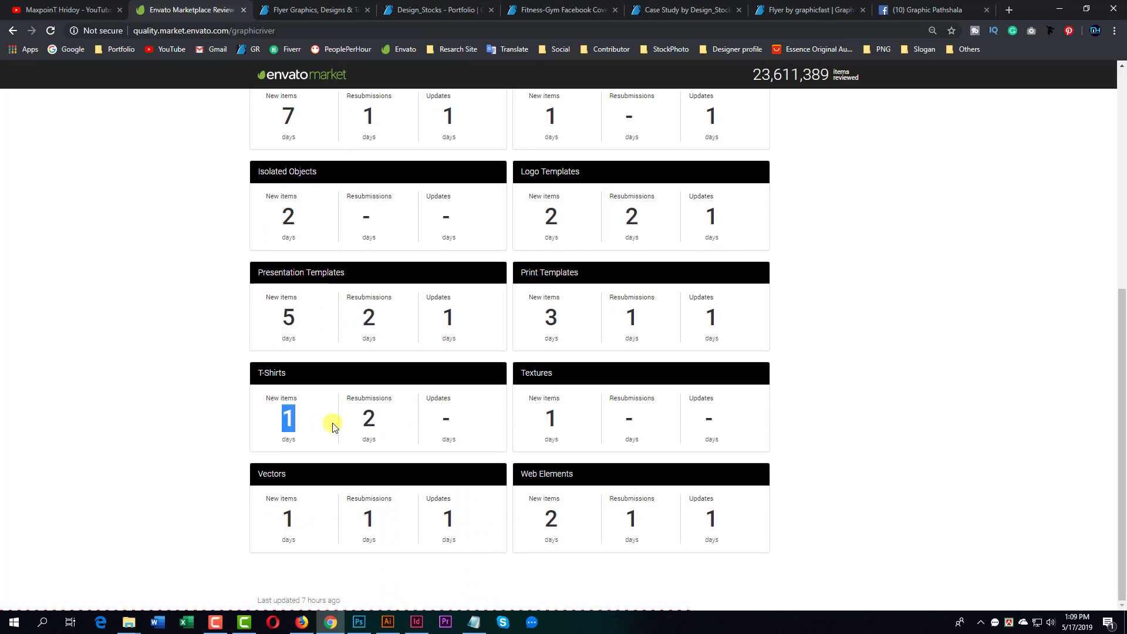
- Check the new-item review time for Print Templates and GraphicRiver's overall average for new items
{"action": "scroll", "coordinate": [360, 378], "scroll_direction": "up", "scroll_amount": 3}
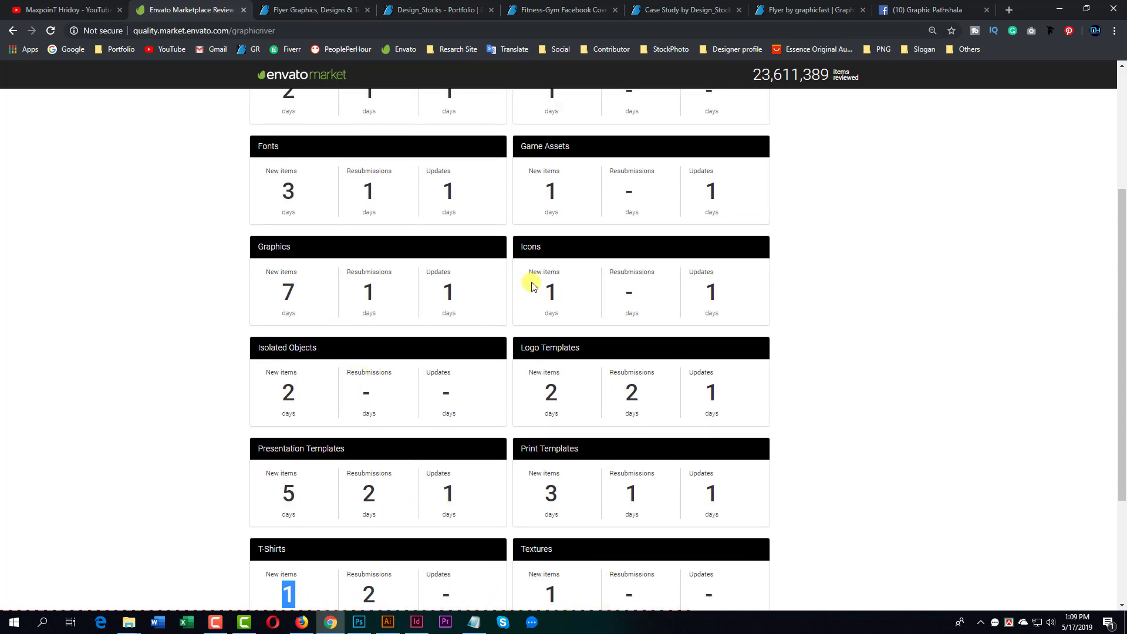
{"action": "left_click", "coordinate": [555, 498]}
{"action": "double_click", "coordinate": [555, 497]}
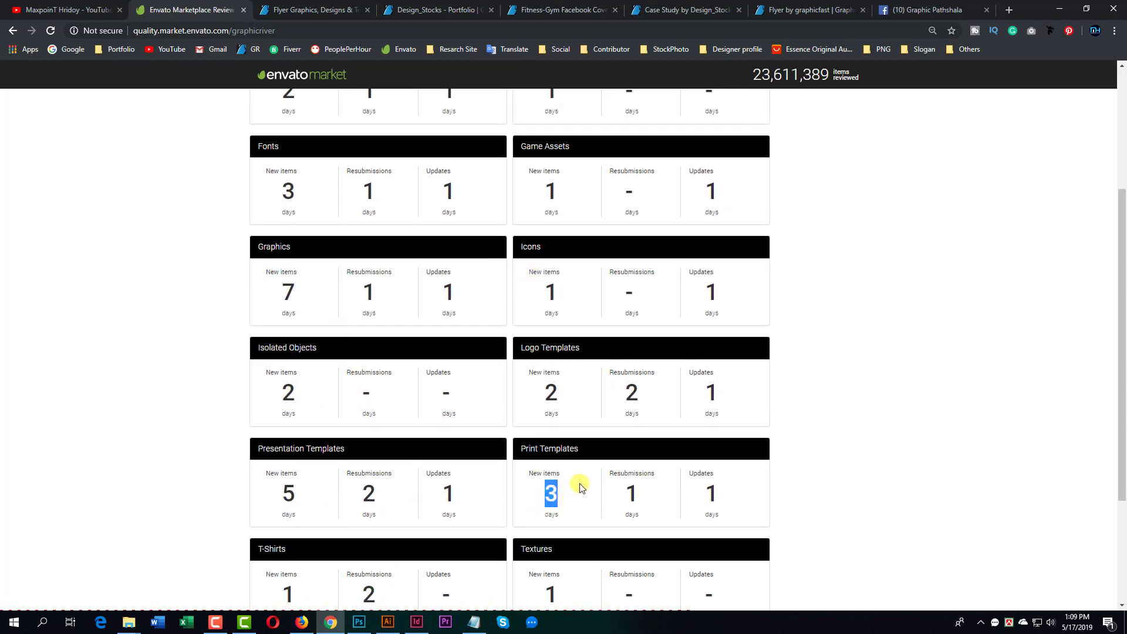
{"action": "scroll", "coordinate": [745, 310], "scroll_direction": "up", "scroll_amount": 4}
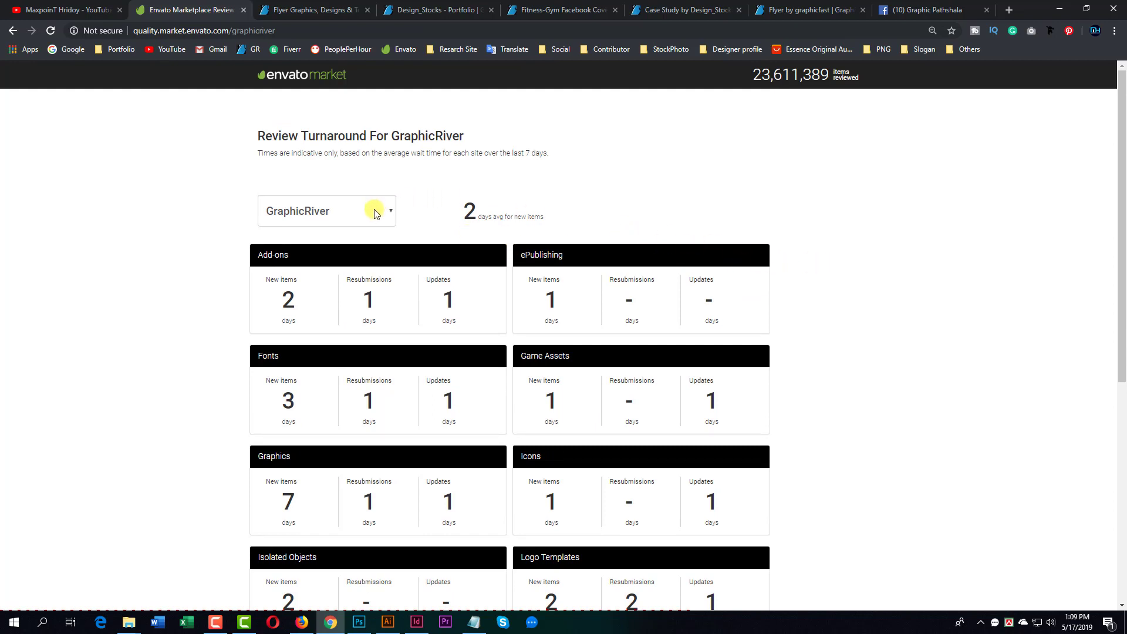
{"action": "left_click_drag", "start_coordinate": [557, 211], "coordinate": [454, 222]}
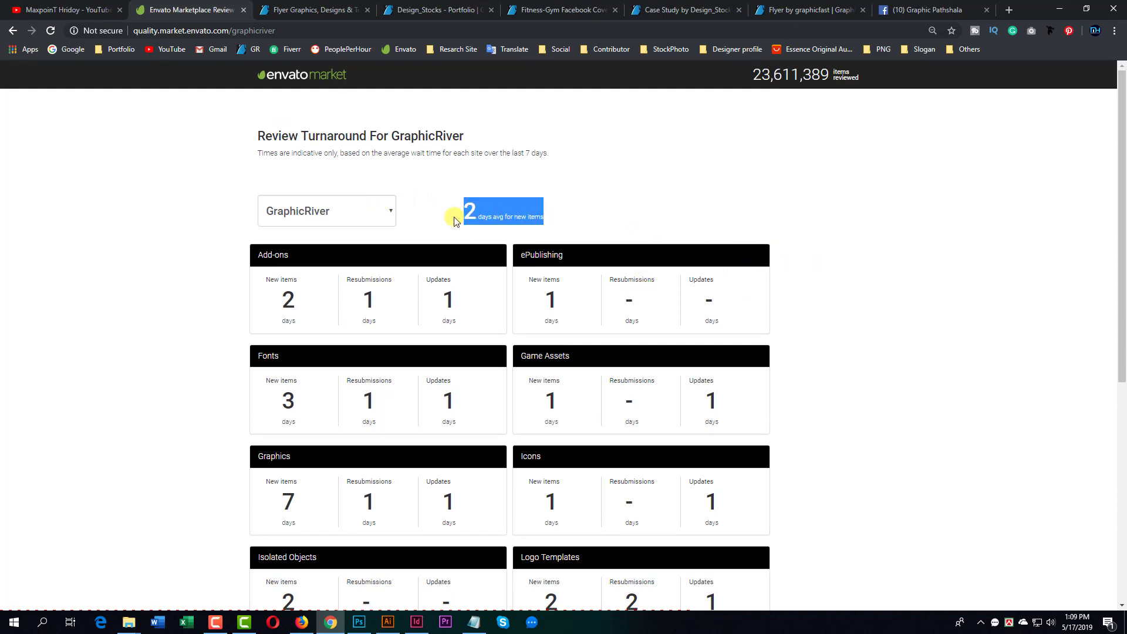
{"action": "left_click_drag", "start_coordinate": [555, 154], "coordinate": [266, 131]}
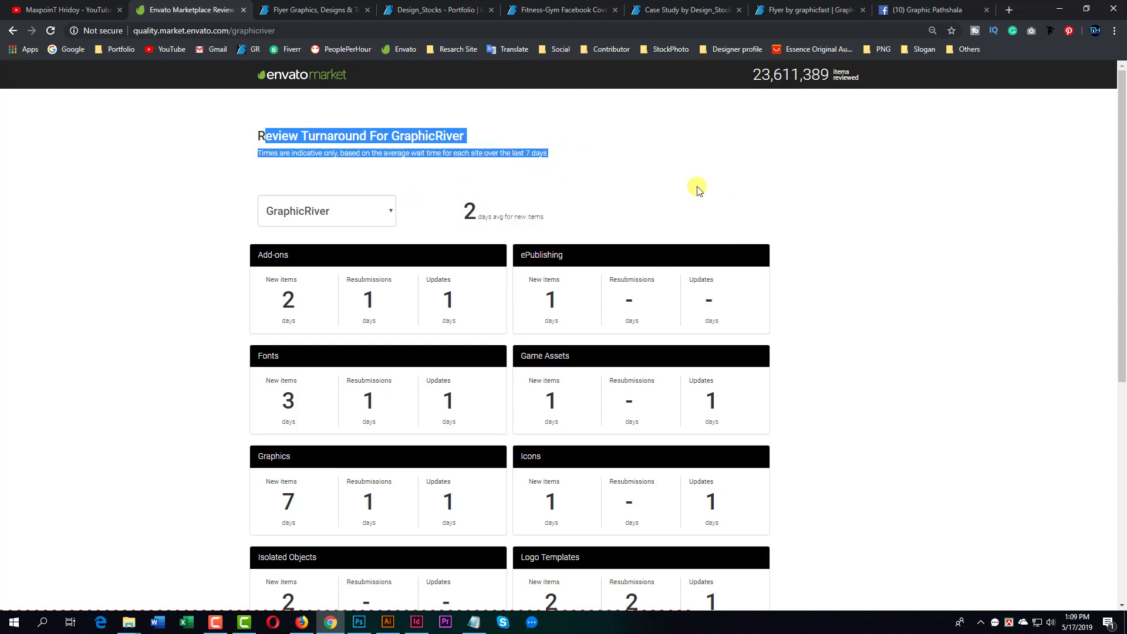
- Switch to InDesign and open the recent document Main File.indd
{"action": "left_click", "coordinate": [68, 13]}
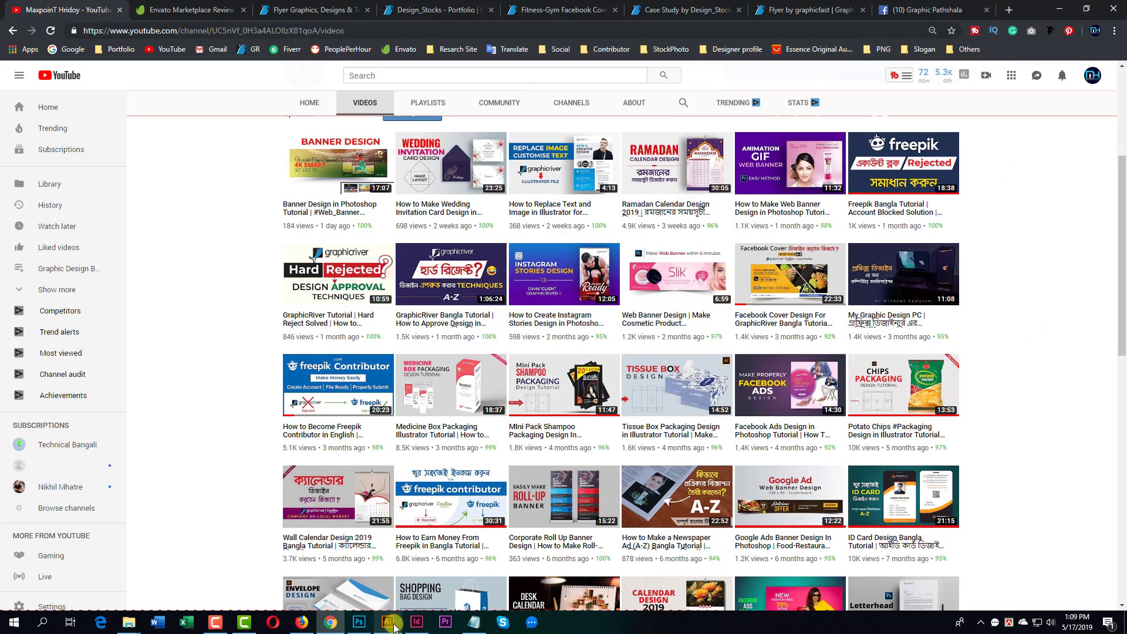
{"action": "left_click", "coordinate": [416, 622]}
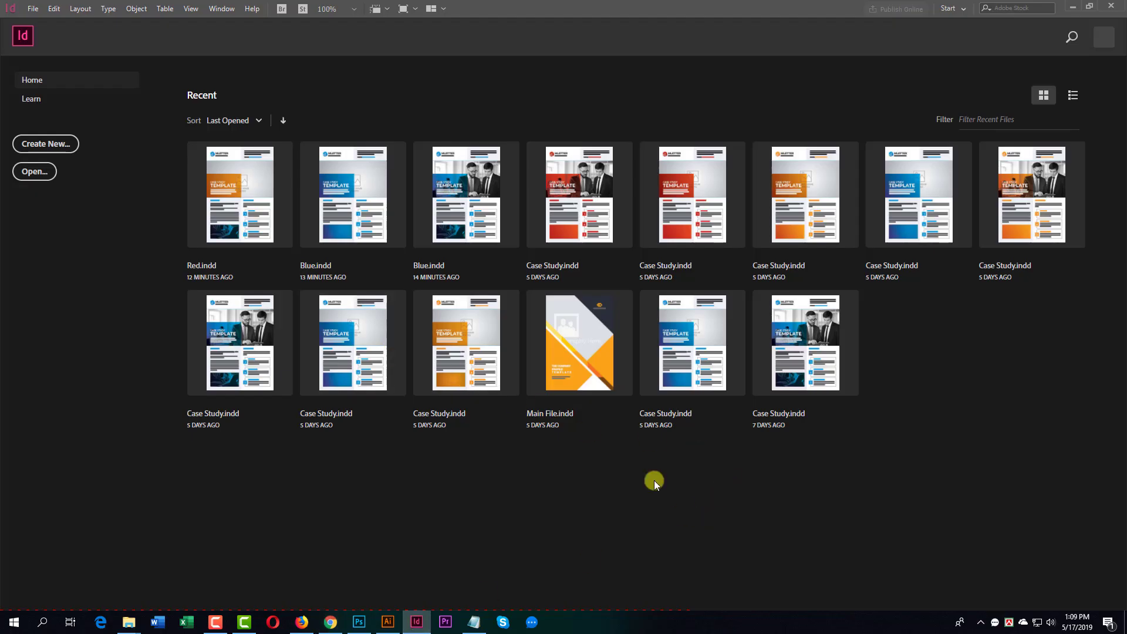
{"action": "left_click", "coordinate": [589, 334]}
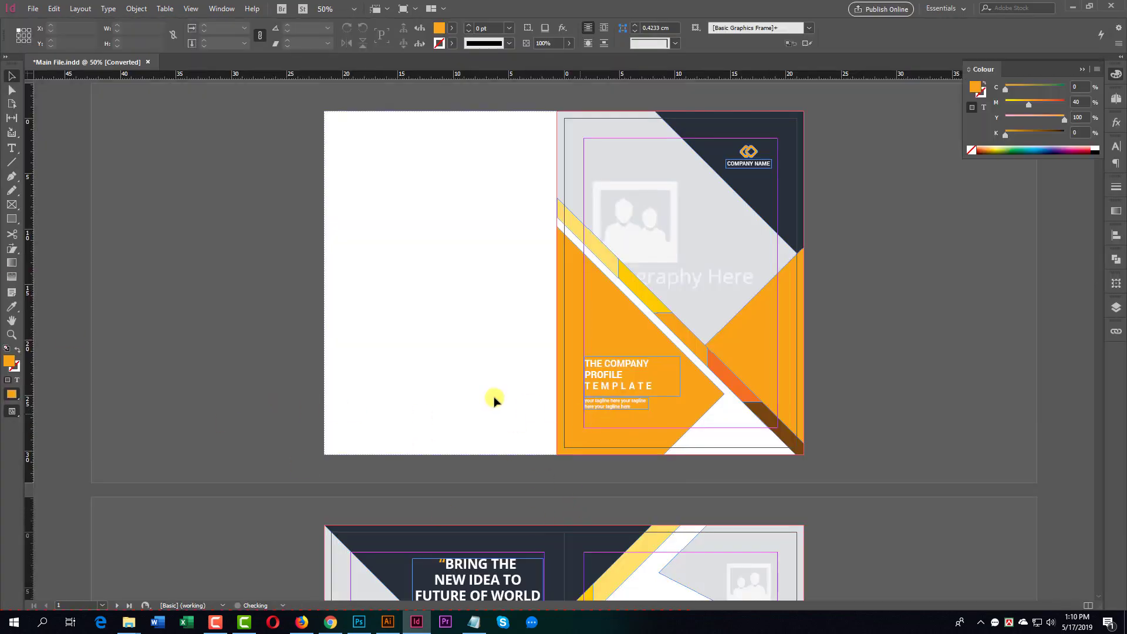
- Examine the brochure's front cover and its opening inside spreads up to pages 4 and 5
{"action": "scroll", "coordinate": [544, 390], "scroll_direction": "down", "scroll_amount": 3}
{"action": "scroll", "coordinate": [654, 334], "scroll_direction": "up", "scroll_amount": 4}
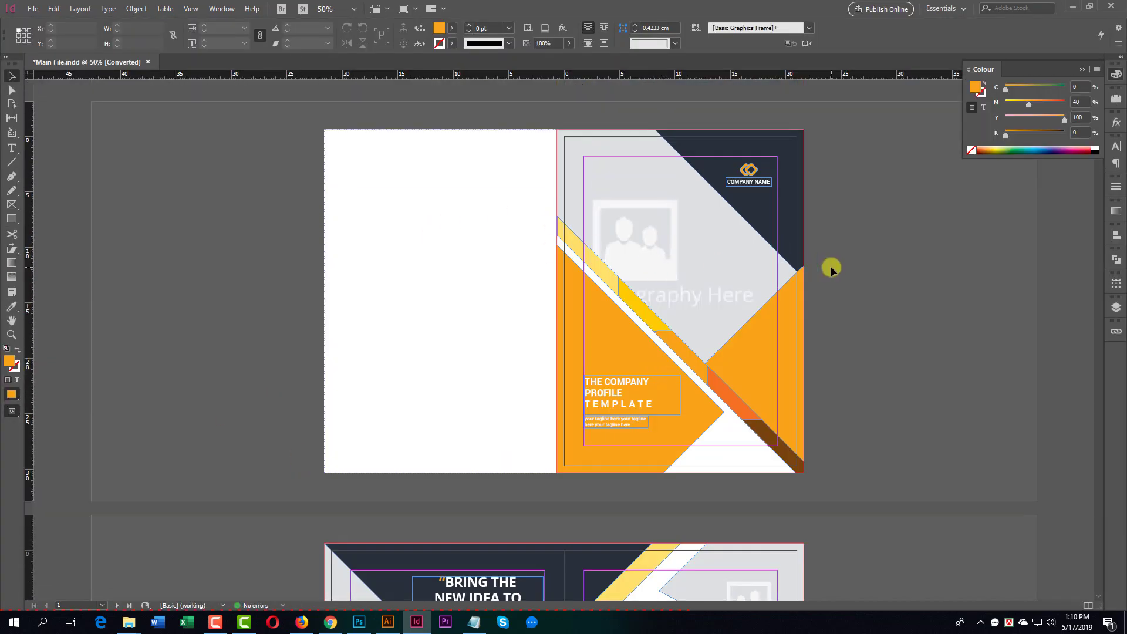
{"action": "scroll", "coordinate": [693, 465], "scroll_direction": "down", "scroll_amount": 3}
{"action": "scroll", "coordinate": [685, 327], "scroll_direction": "up", "scroll_amount": 3}
{"action": "left_click", "coordinate": [690, 356]}
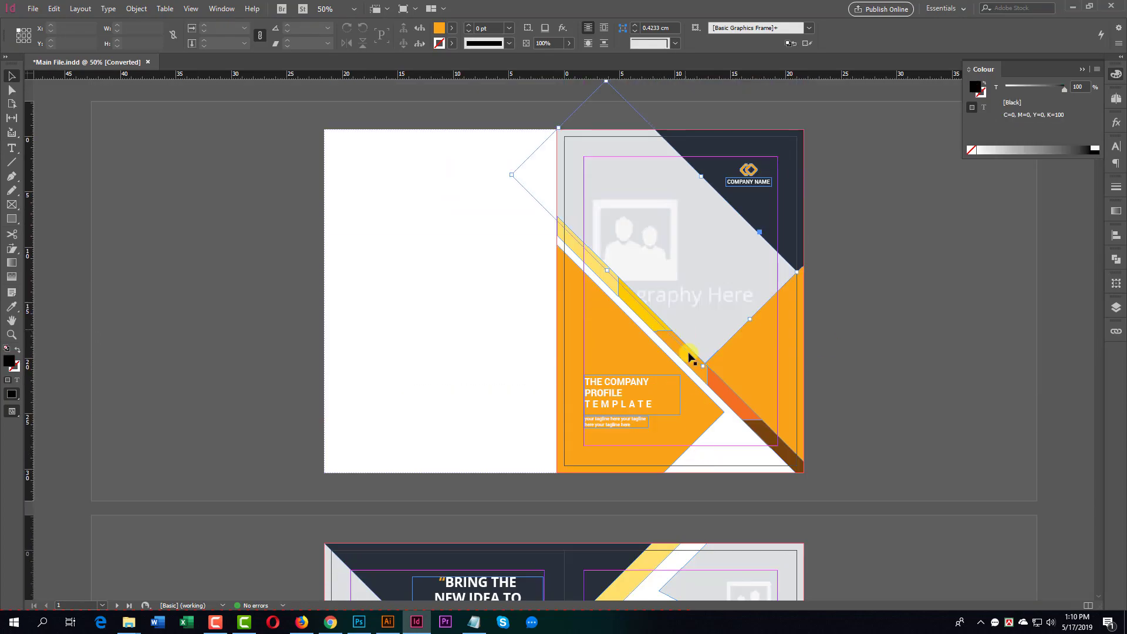
{"action": "scroll", "coordinate": [690, 356], "scroll_direction": "down", "scroll_amount": 3}
{"action": "scroll", "coordinate": [762, 395], "scroll_direction": "down", "scroll_amount": 5}
{"action": "left_click", "coordinate": [735, 334]}
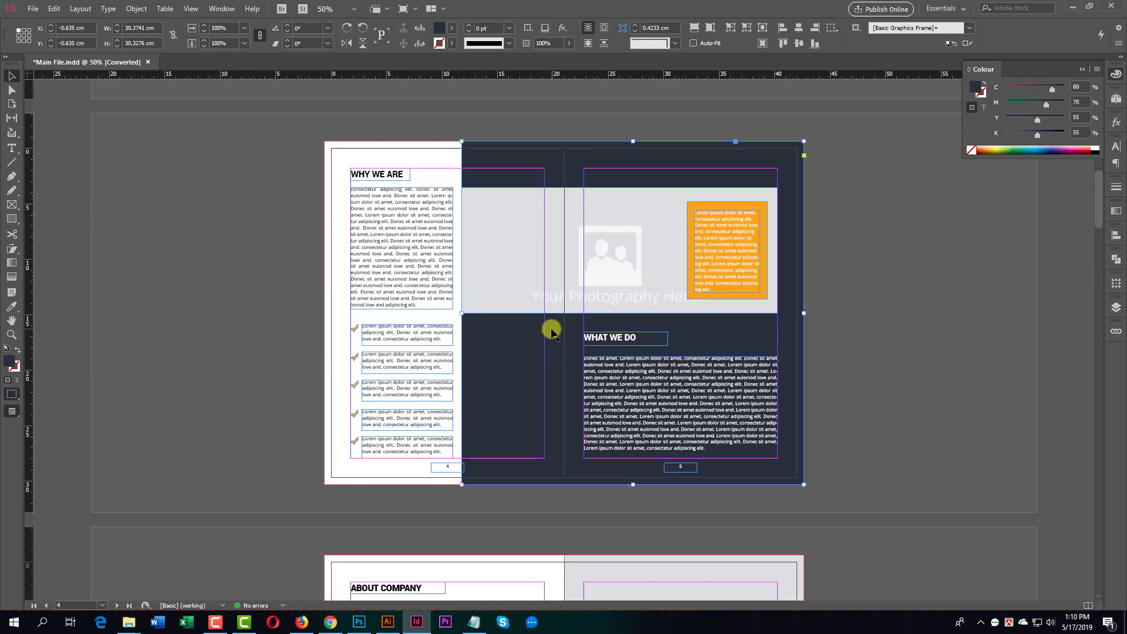
- Examine the remaining brochure spreads, from About Company through services, team, projects and work process to the back cover
{"action": "scroll", "coordinate": [552, 332], "scroll_direction": "down", "scroll_amount": 3}
{"action": "left_click", "coordinate": [511, 382]}
{"action": "scroll", "coordinate": [511, 382], "scroll_direction": "down", "scroll_amount": 6}
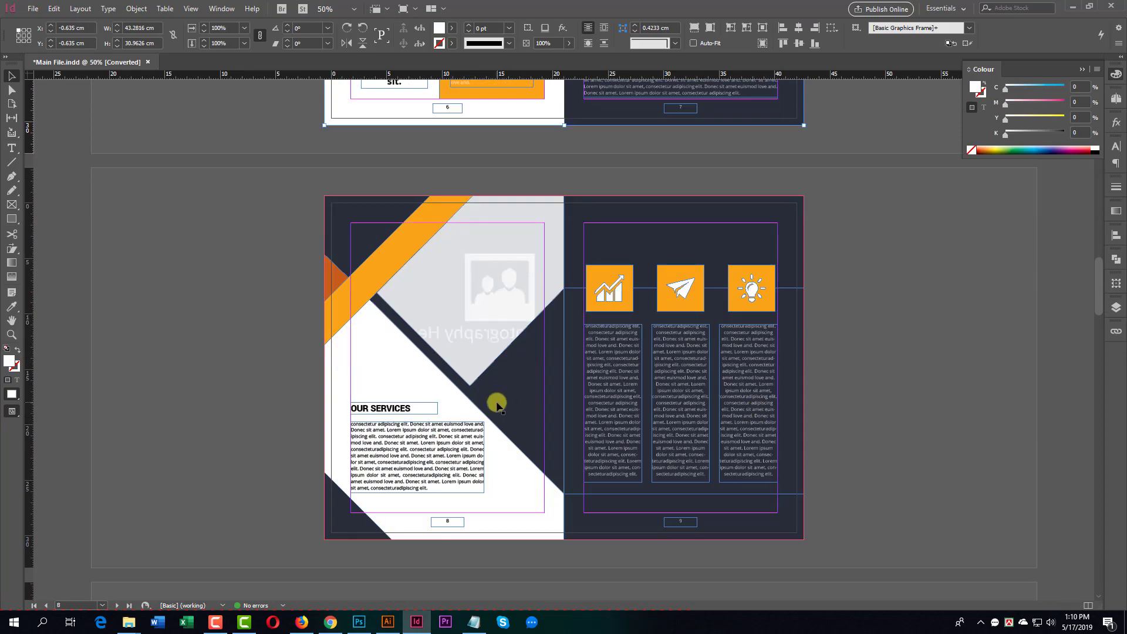
{"action": "left_click", "coordinate": [670, 425]}
{"action": "scroll", "coordinate": [593, 421], "scroll_direction": "down", "scroll_amount": 6}
{"action": "left_click", "coordinate": [560, 376]}
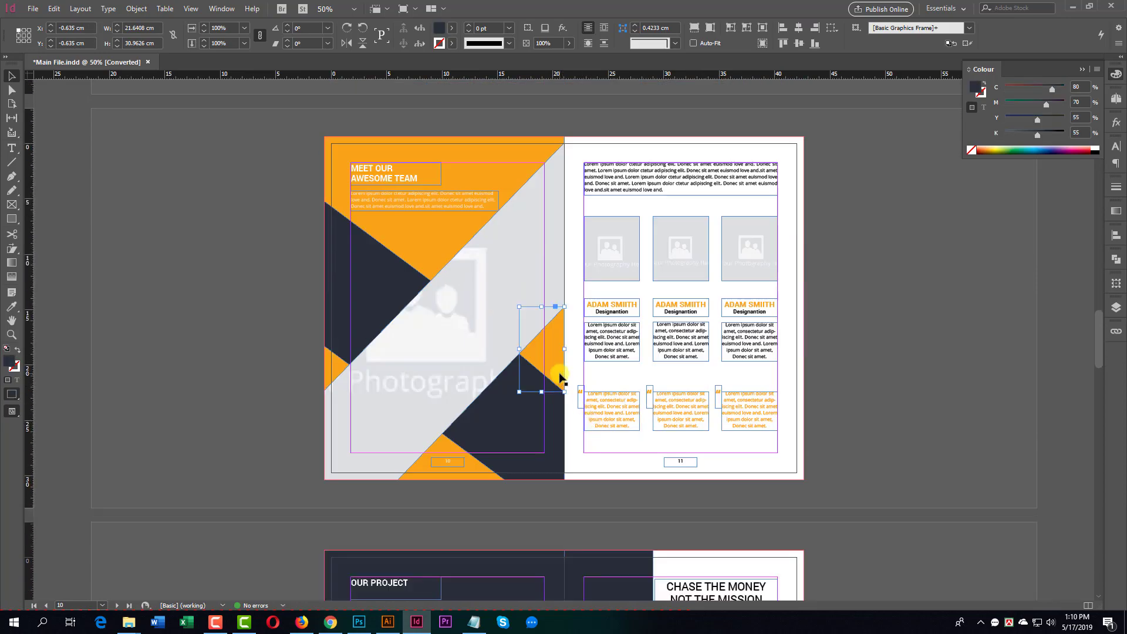
{"action": "scroll", "coordinate": [560, 376], "scroll_direction": "down", "scroll_amount": 15}
{"action": "left_click", "coordinate": [564, 376]}
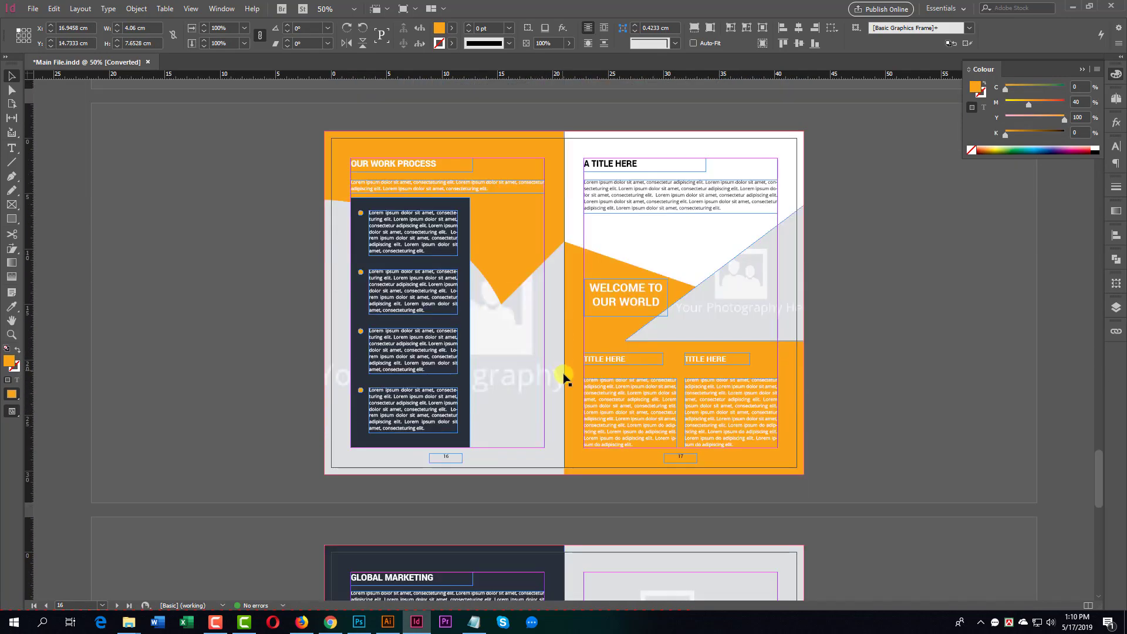
{"action": "scroll", "coordinate": [563, 376], "scroll_direction": "down", "scroll_amount": 12}
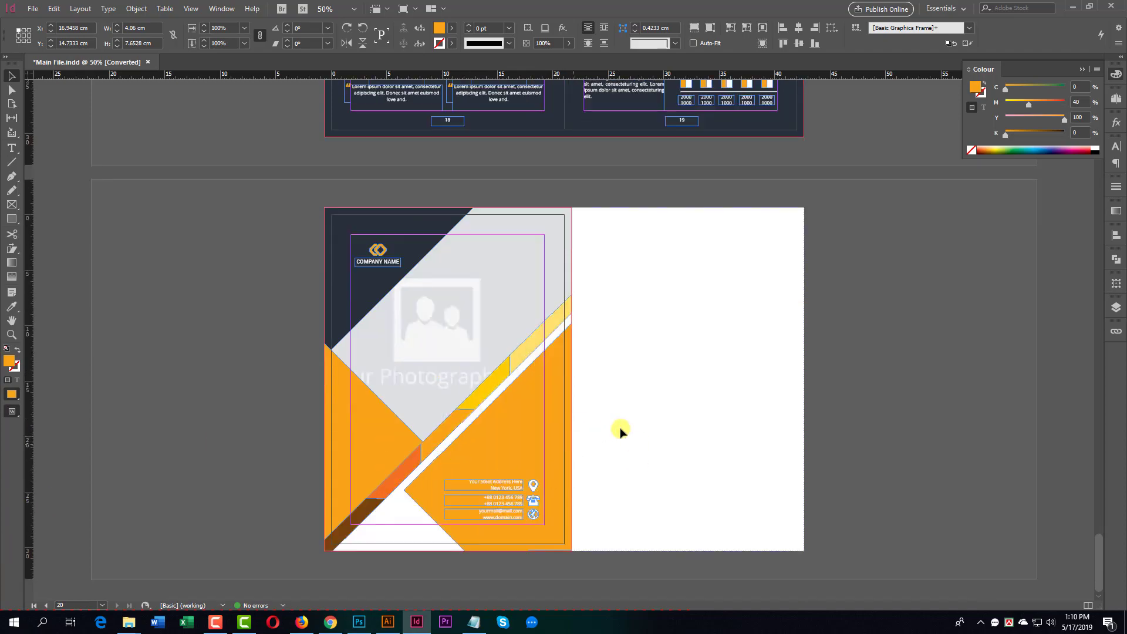
- Return to the front cover and review the contents page and the Why We Are spread again
{"action": "scroll", "coordinate": [697, 365], "scroll_direction": "up", "scroll_amount": 20}
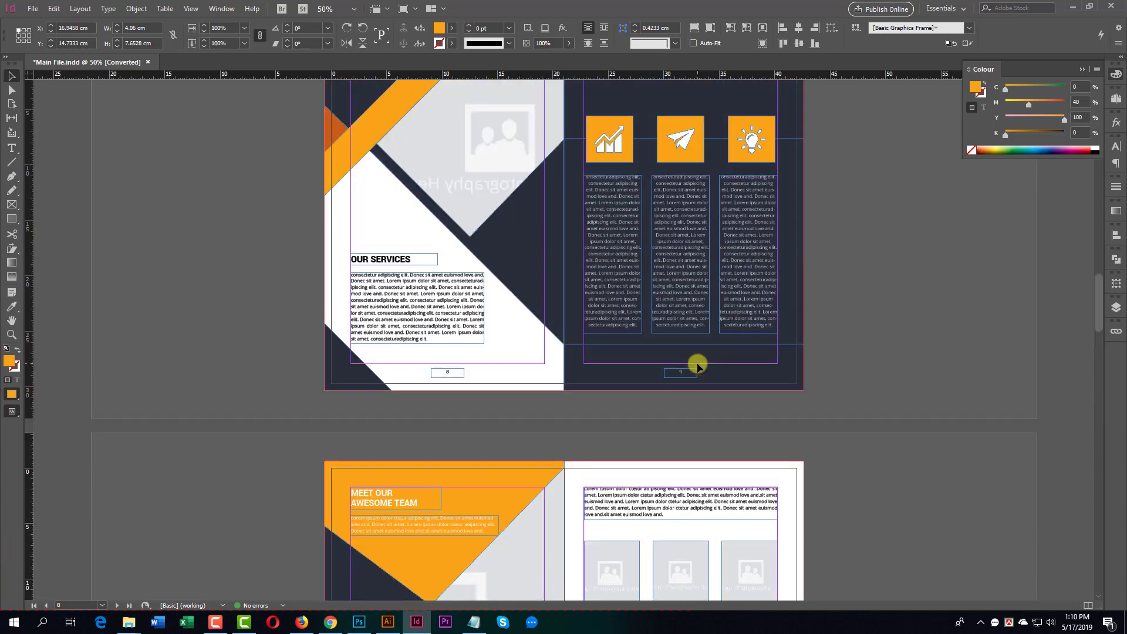
{"action": "scroll", "coordinate": [697, 365], "scroll_direction": "up", "scroll_amount": 20}
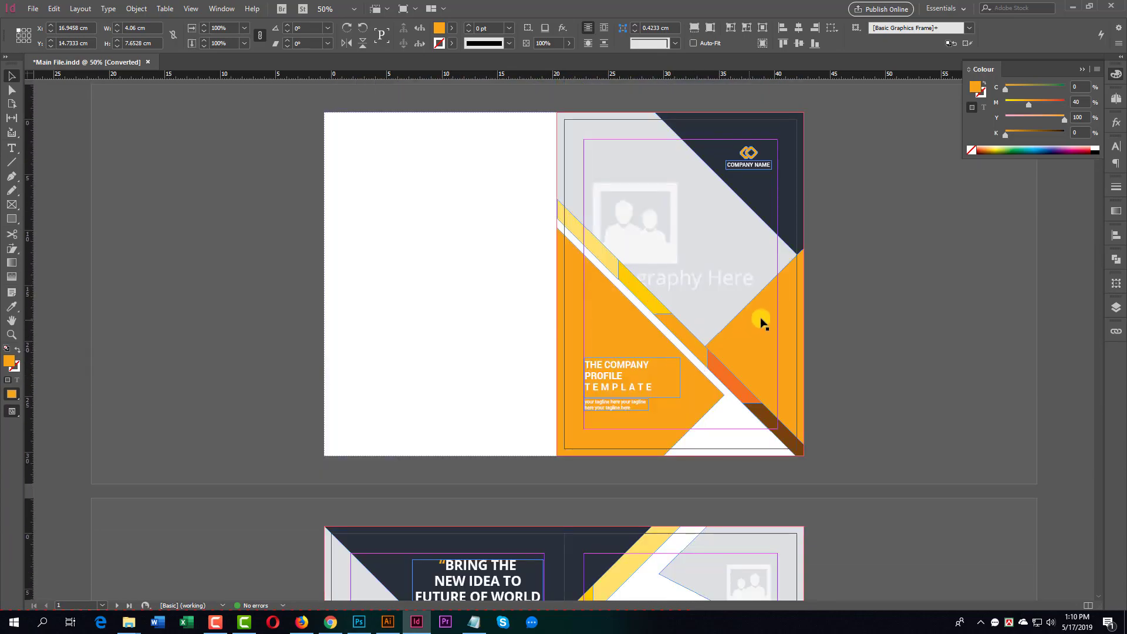
{"action": "left_click", "coordinate": [761, 322]}
{"action": "scroll", "coordinate": [478, 433], "scroll_direction": "down", "scroll_amount": 10}
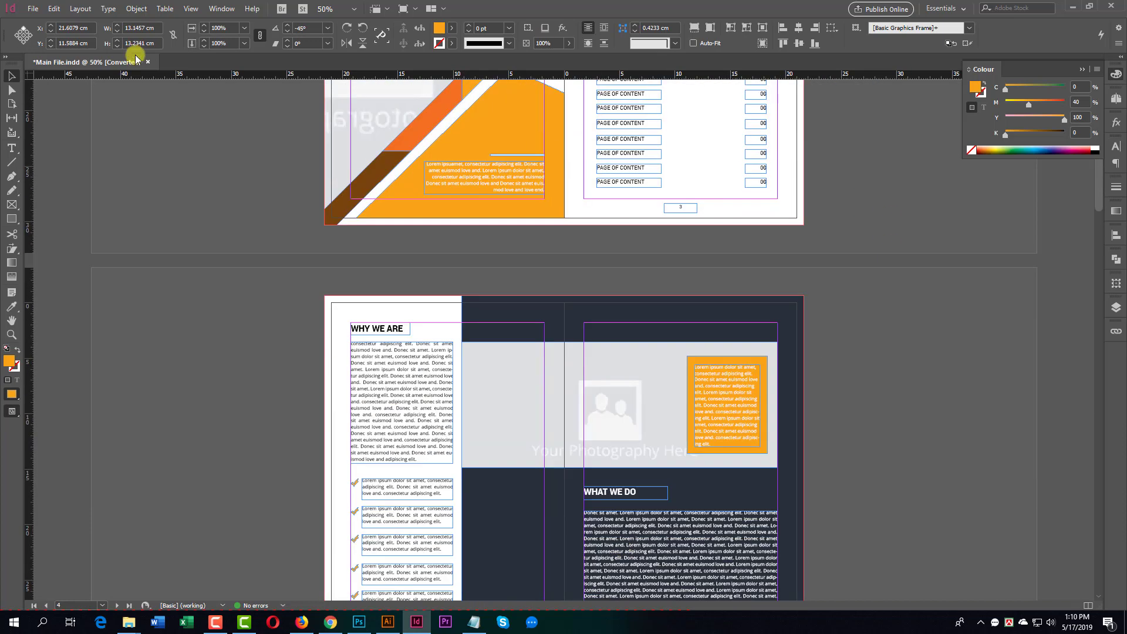
- Close Main File.indd without saving its changes and minimize InDesign to return to the browser
{"action": "left_click", "coordinate": [148, 62]}
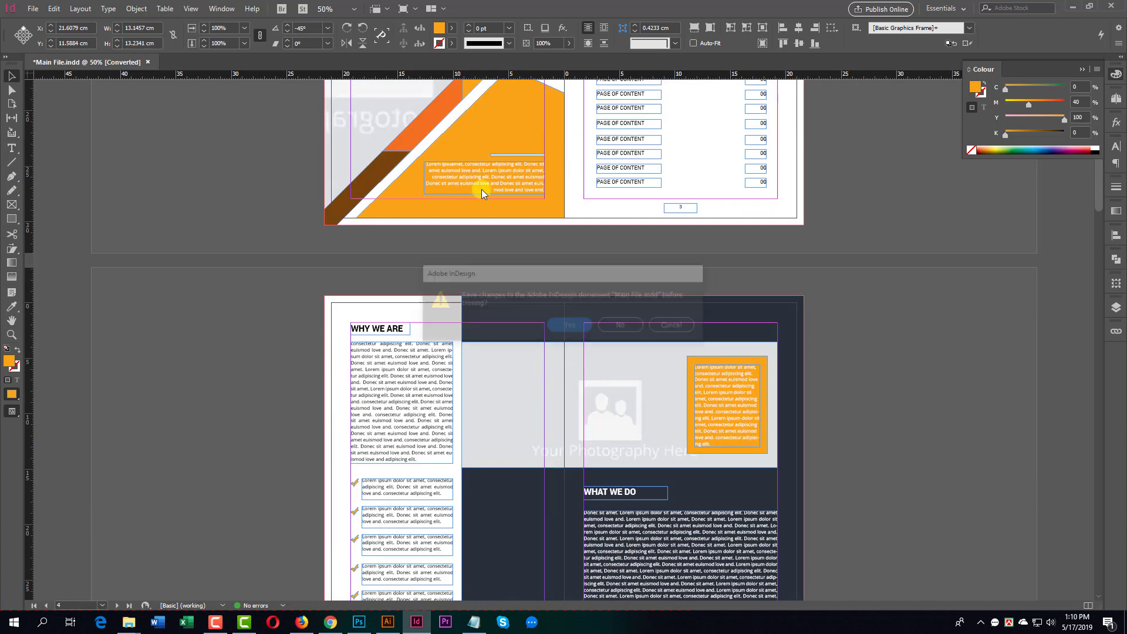
{"action": "left_click", "coordinate": [627, 331]}
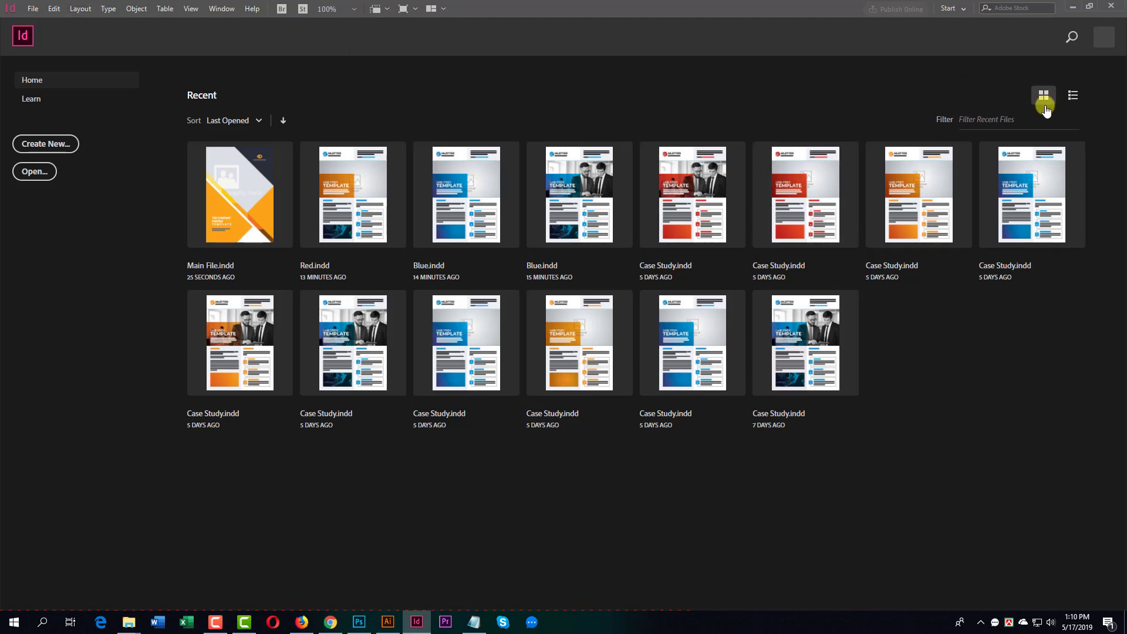
{"action": "left_click", "coordinate": [1074, 7]}
- Browse the uploaded design tutorials on the open YouTube channel's videos page
{"action": "scroll", "coordinate": [745, 229], "scroll_direction": "up", "scroll_amount": 4}
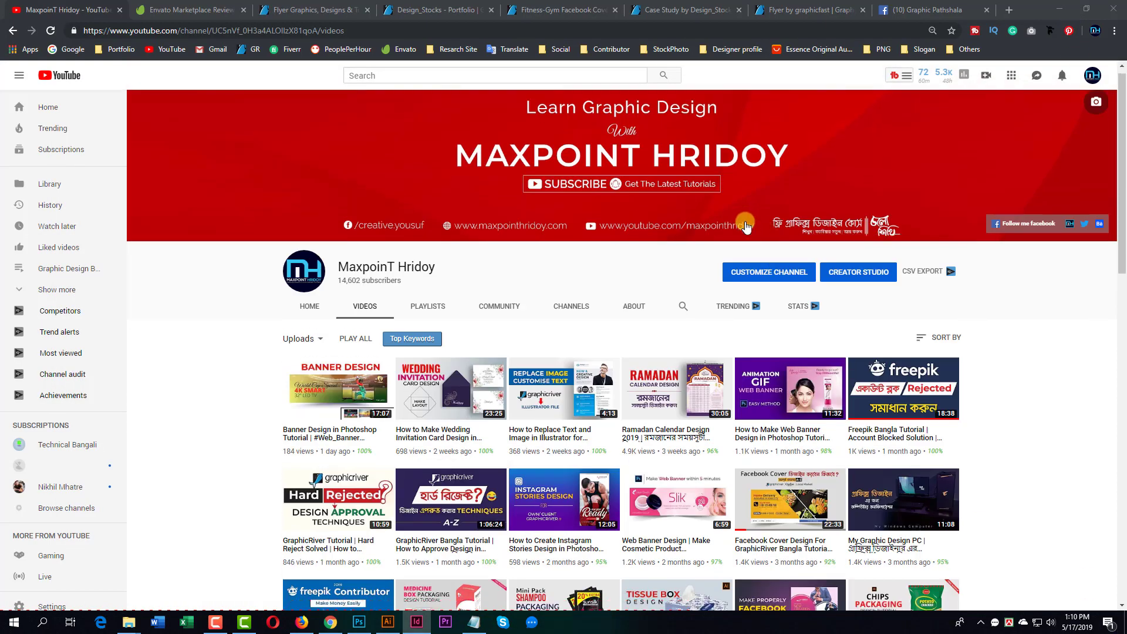
{"action": "scroll", "coordinate": [745, 228], "scroll_direction": "down", "scroll_amount": 3}
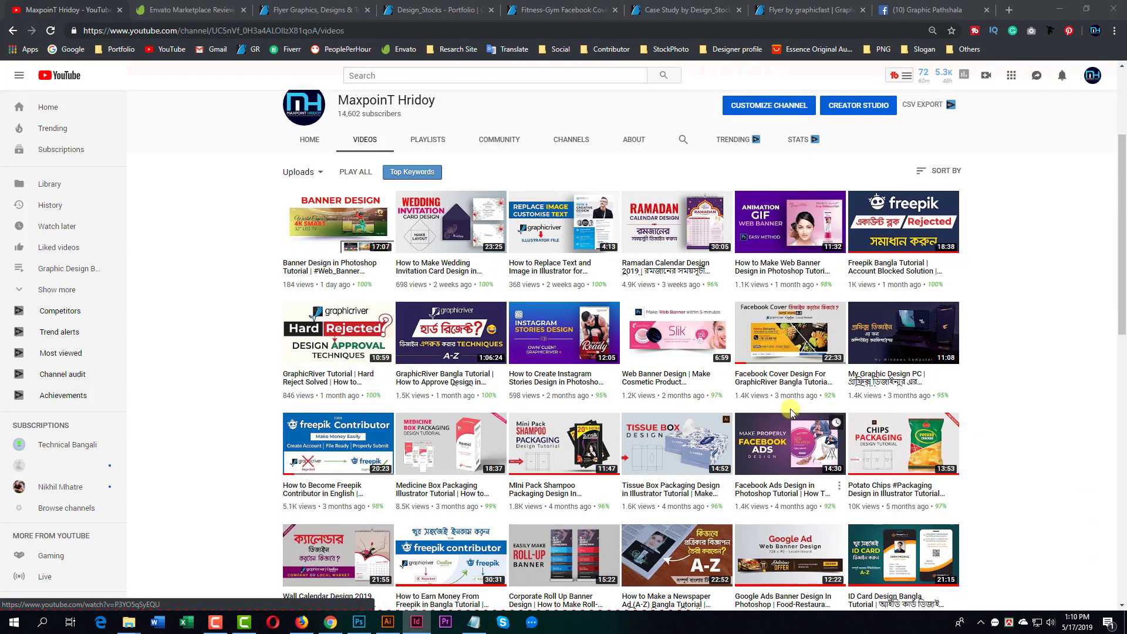
{"action": "scroll", "coordinate": [611, 370], "scroll_direction": "down", "scroll_amount": 3}
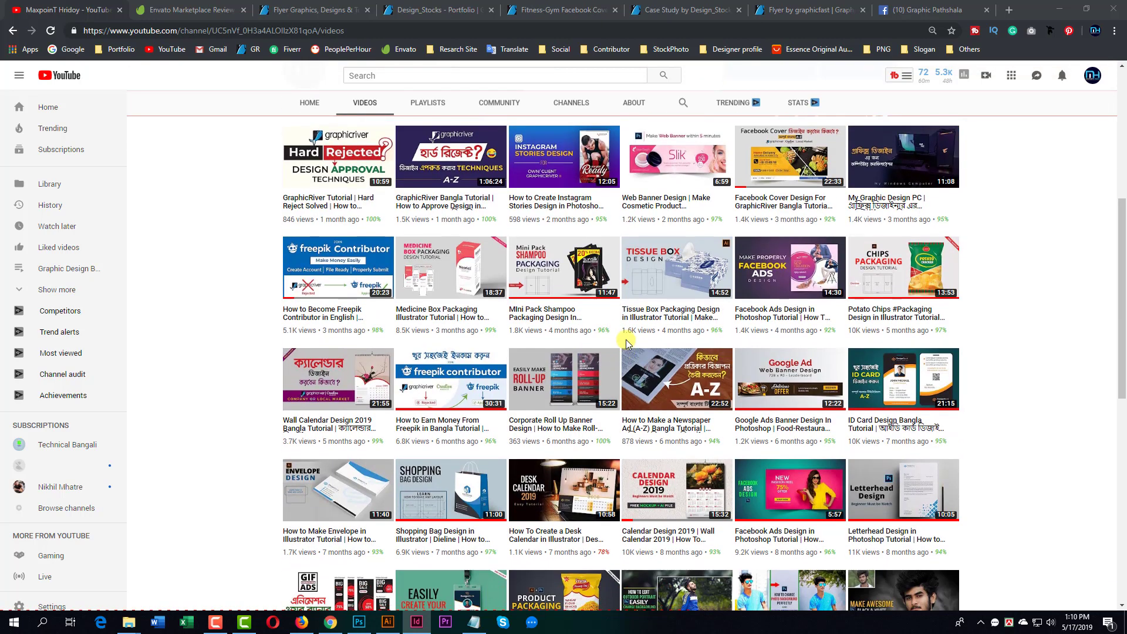